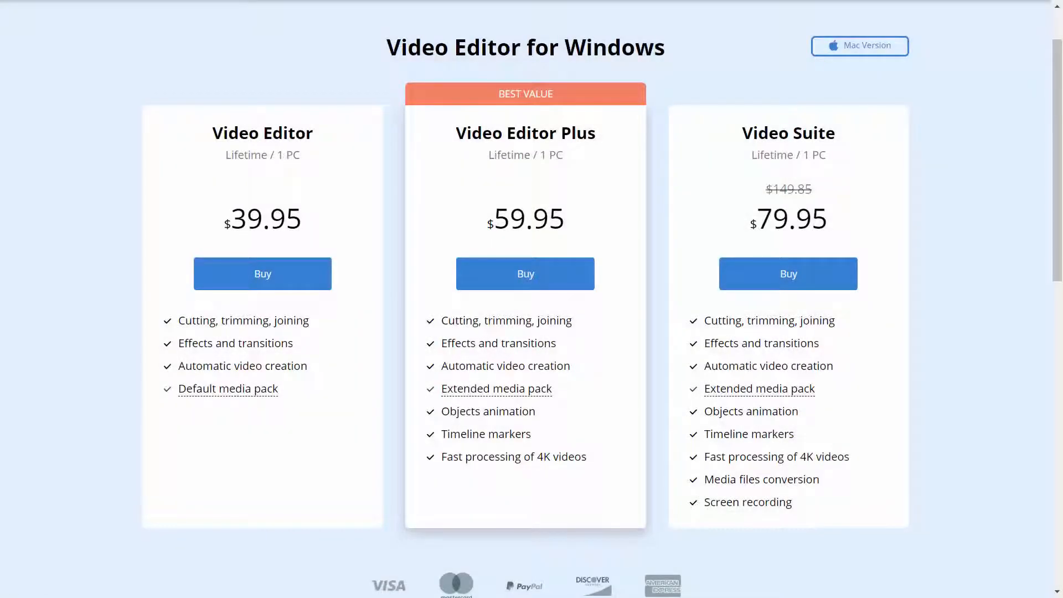
Review the Movavi Video Editor prices and the discount offers for Screen Recorder and Video Editor Plus
{"action": "left_click_drag", "start_coordinate": [223, 219], "coordinate": [302, 219]}
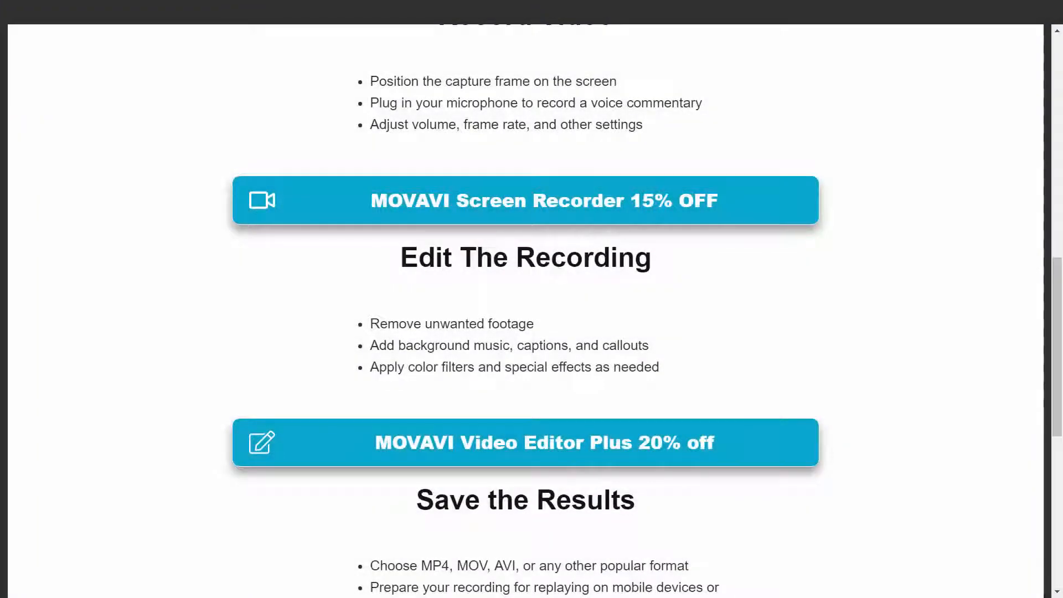
{"action": "scroll", "coordinate": [531, 310], "scroll_direction": "up", "scroll_amount": 1}
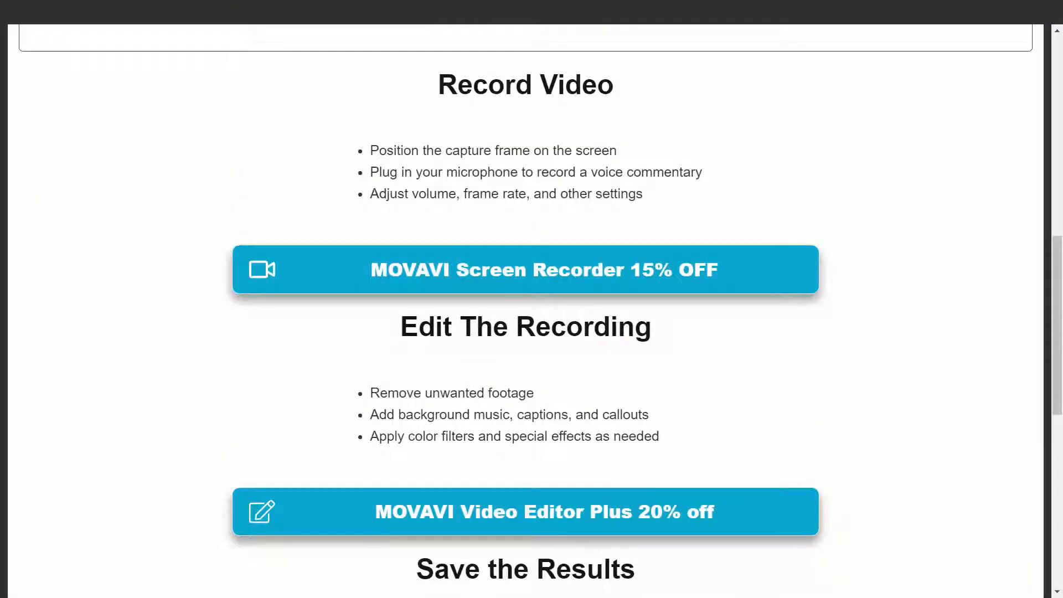
{"action": "scroll", "coordinate": [532, 310], "scroll_direction": "down", "scroll_amount": 1}
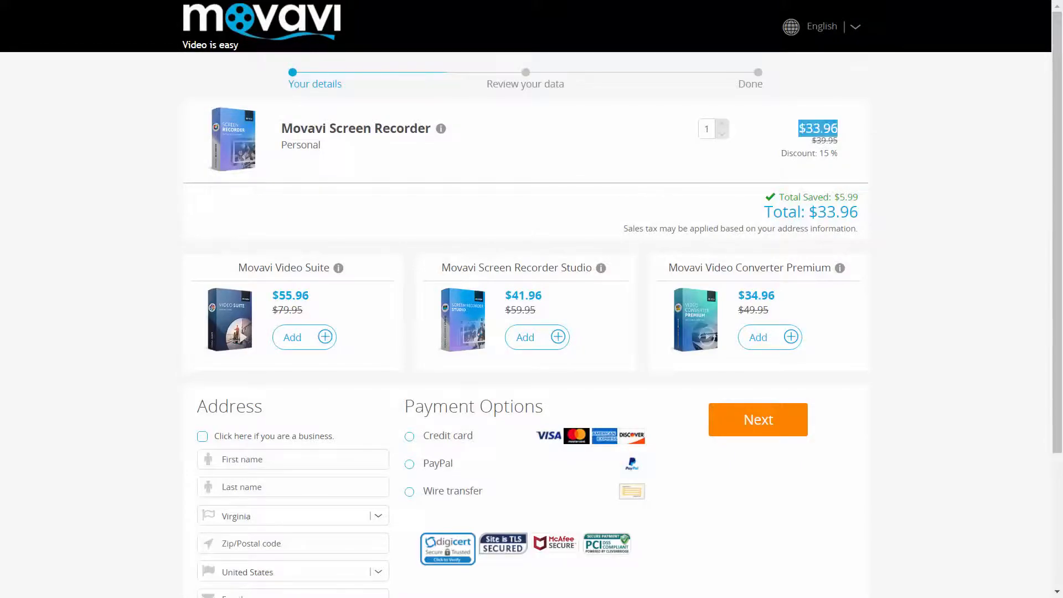
{"action": "scroll", "coordinate": [525, 311], "scroll_direction": "down", "scroll_amount": 3}
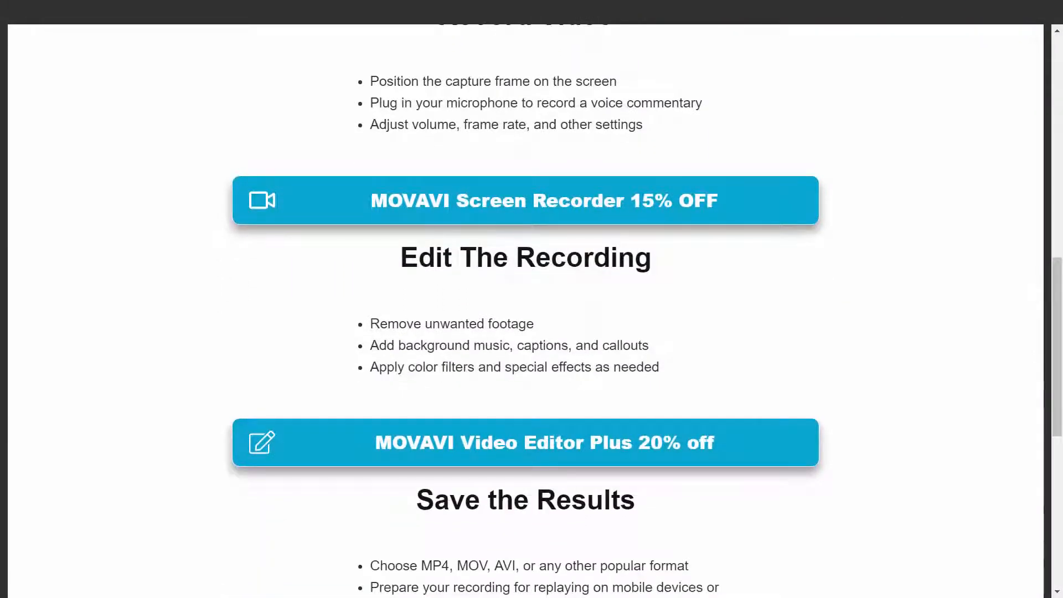
{"action": "scroll", "coordinate": [526, 311], "scroll_direction": "up", "scroll_amount": 1}
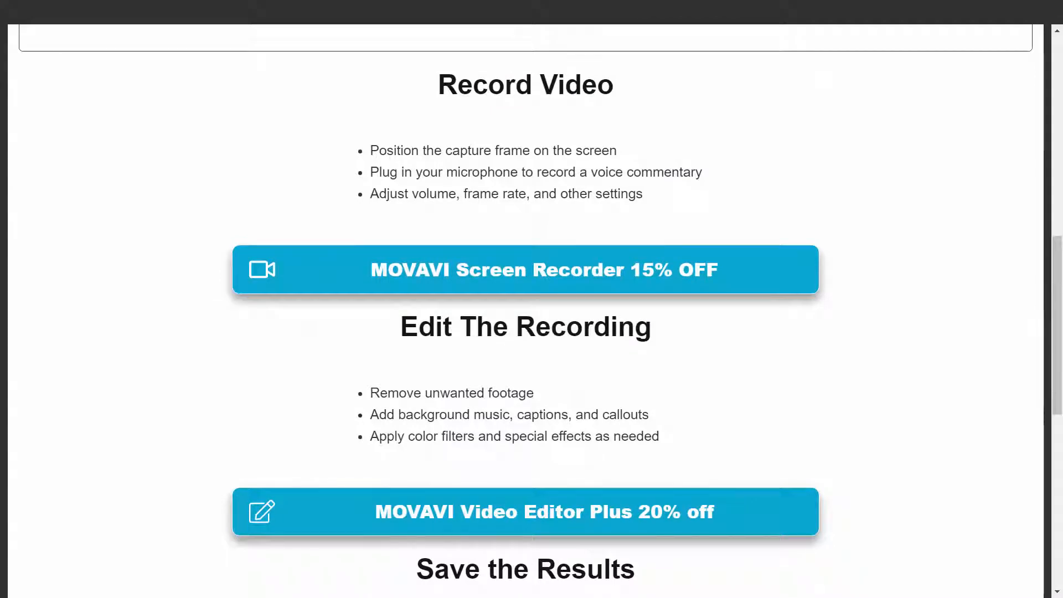
{"action": "scroll", "coordinate": [525, 311], "scroll_direction": "down", "scroll_amount": 1}
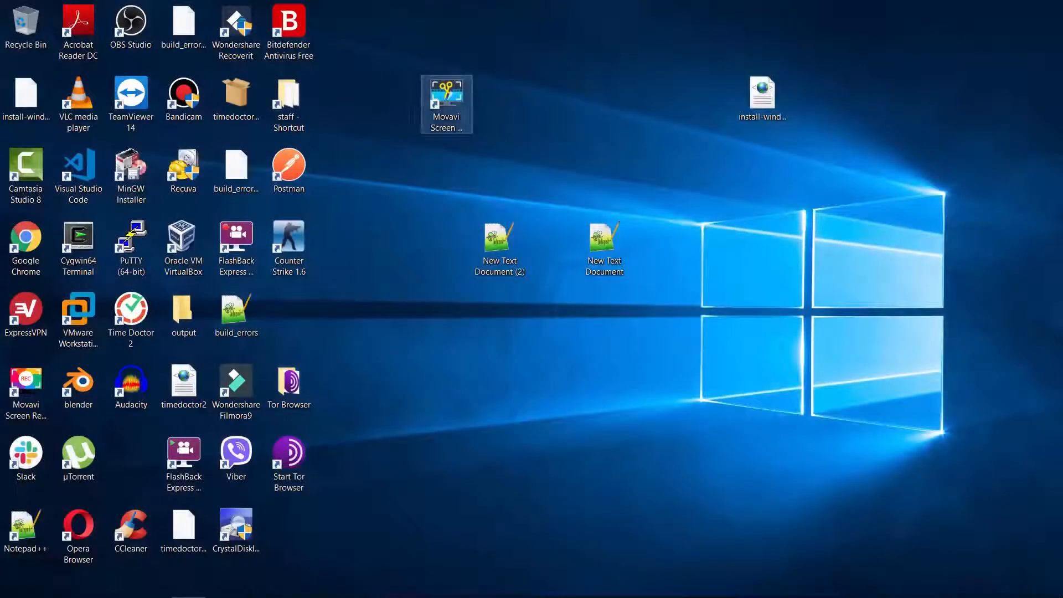
Launch Movavi Screen Recorder Studio, enter its video editor and open the existing project Test_project
{"action": "double_click", "coordinate": [446, 97]}
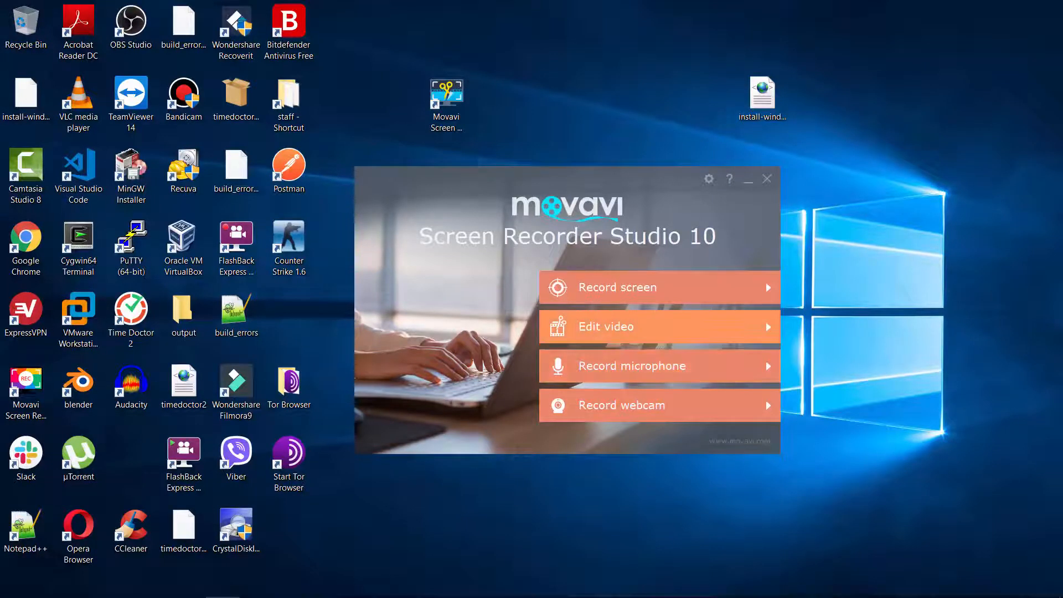
{"action": "left_click", "coordinate": [606, 327]}
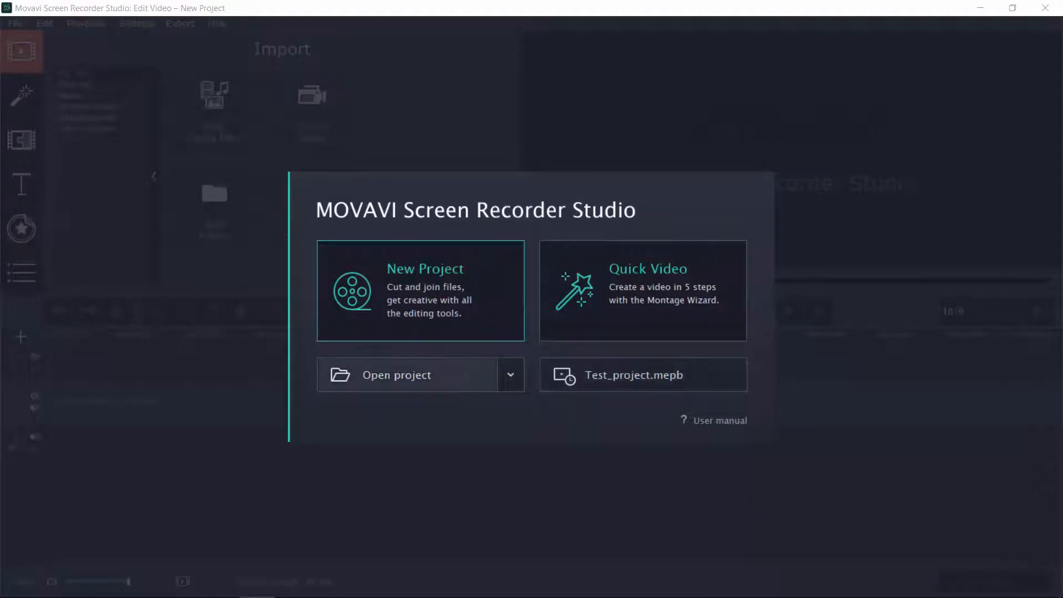
{"action": "left_click", "coordinate": [410, 375]}
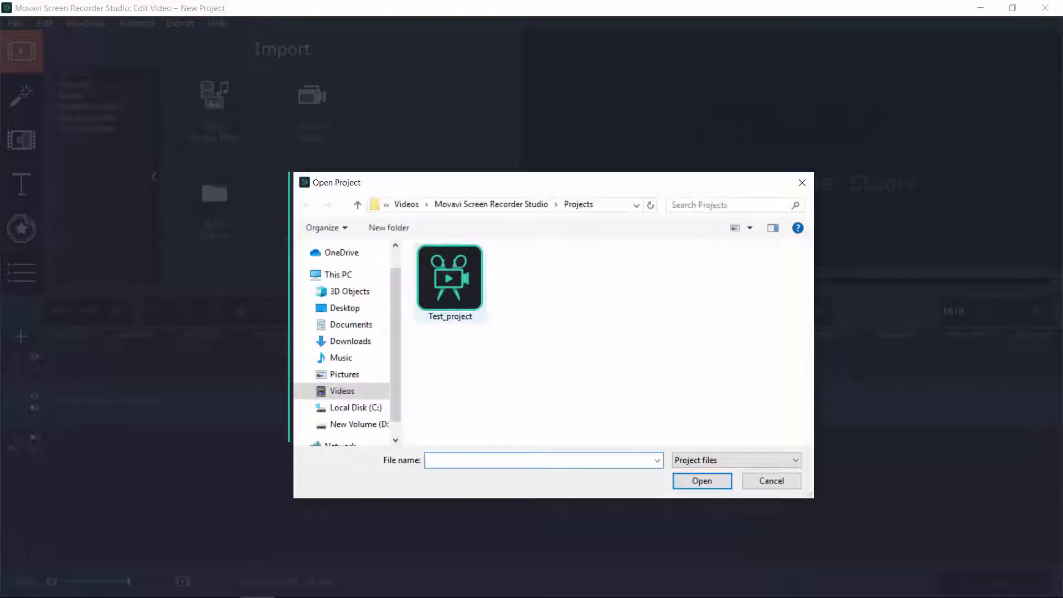
{"action": "double_click", "coordinate": [446, 294]}
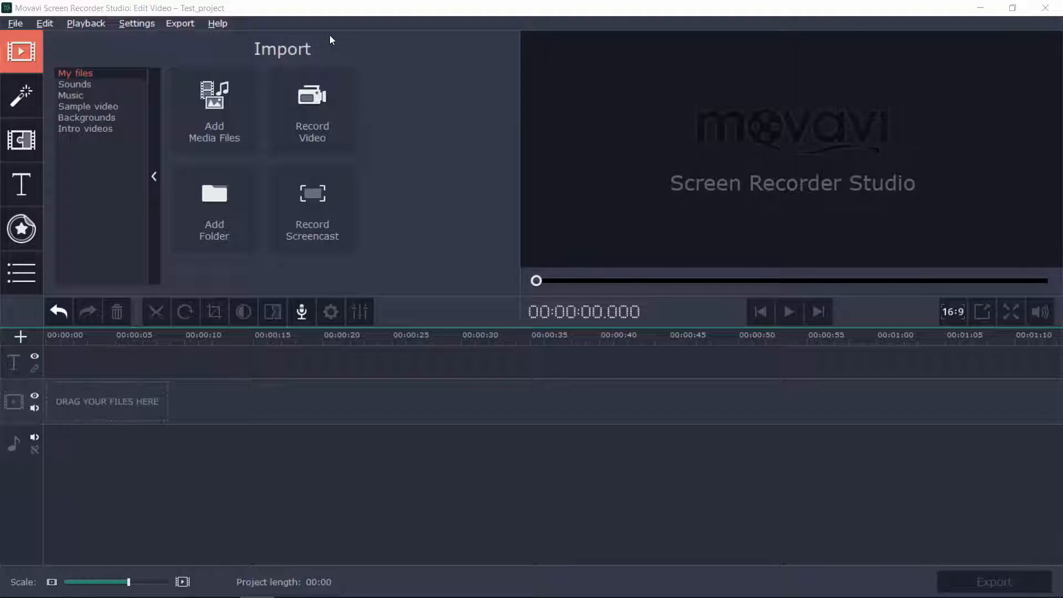
Open the editor's preferences and examine the interface language choices, file storage locations and sharing accounts
{"action": "left_click", "coordinate": [141, 22]}
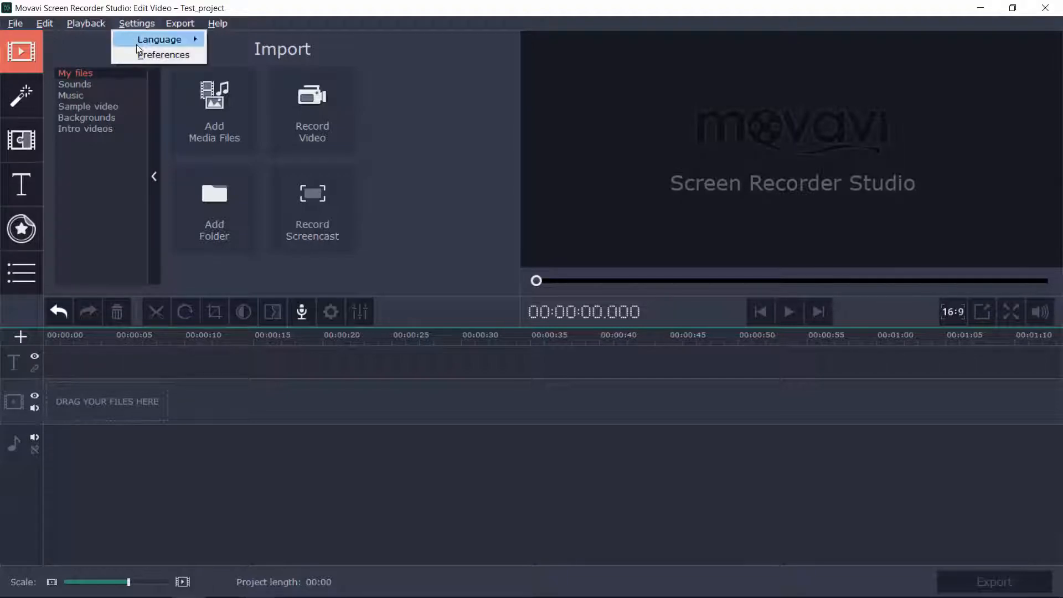
{"action": "left_click", "coordinate": [155, 54]}
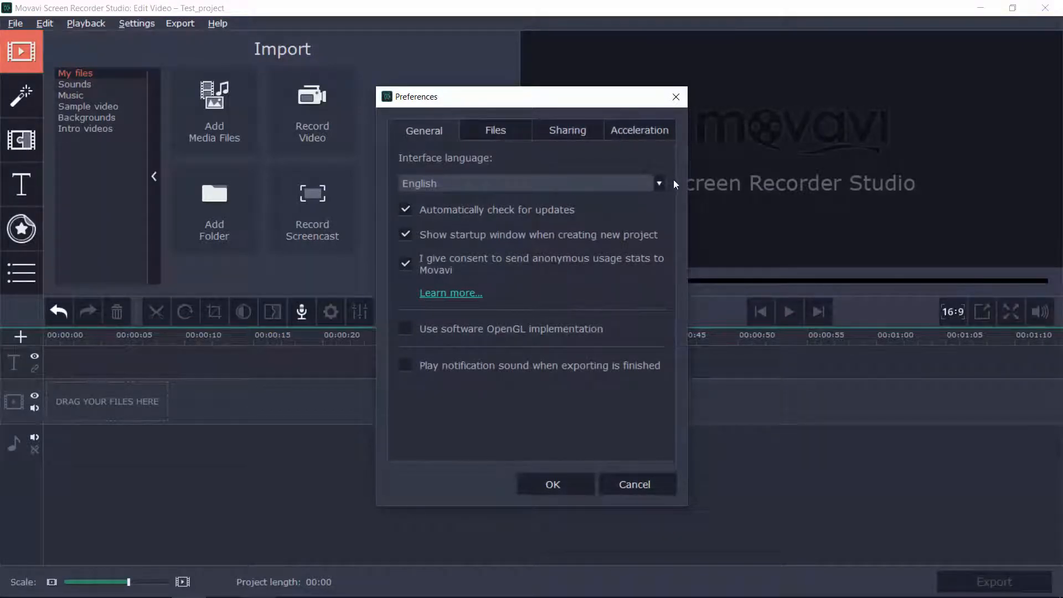
{"action": "left_click", "coordinate": [659, 183]}
{"action": "left_click", "coordinate": [659, 183]}
{"action": "left_click", "coordinate": [487, 130]}
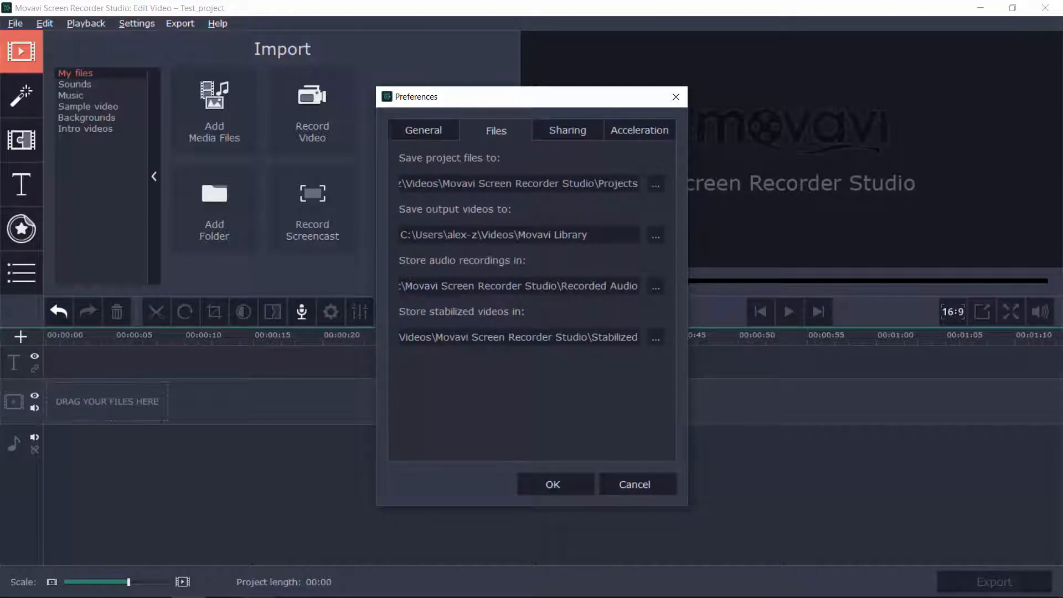
{"action": "left_click", "coordinate": [560, 137]}
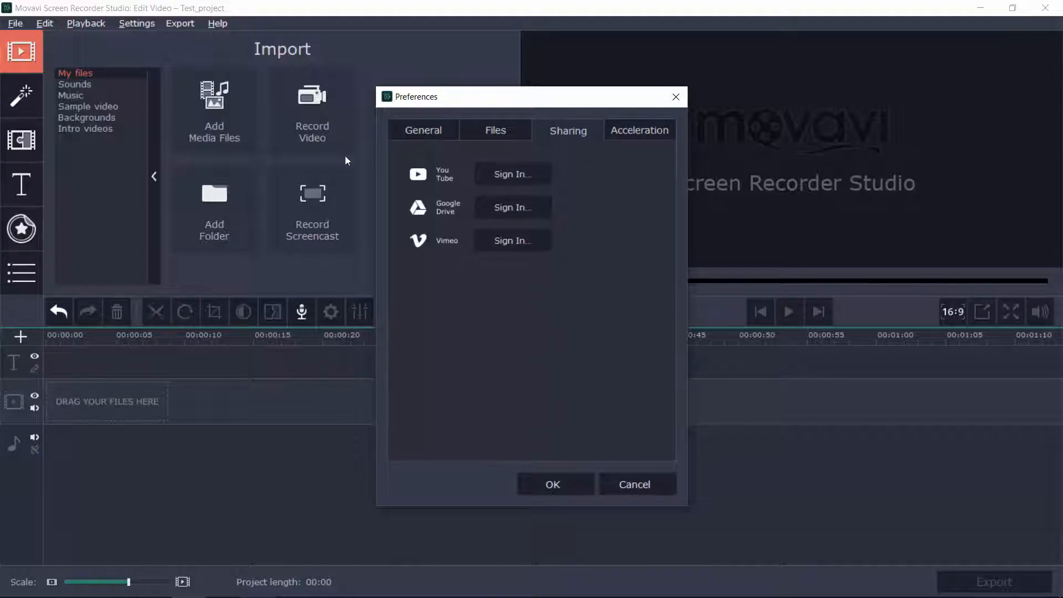
Enable Optimize HD clips in the acceleration preferences and save the settings
{"action": "left_click", "coordinate": [642, 133]}
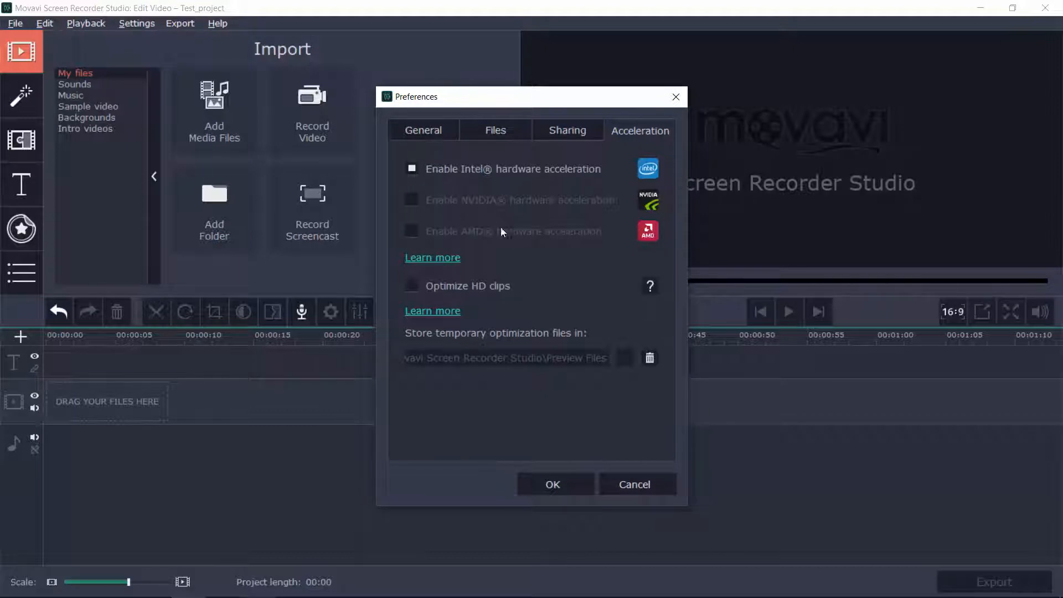
{"action": "left_click", "coordinate": [414, 287]}
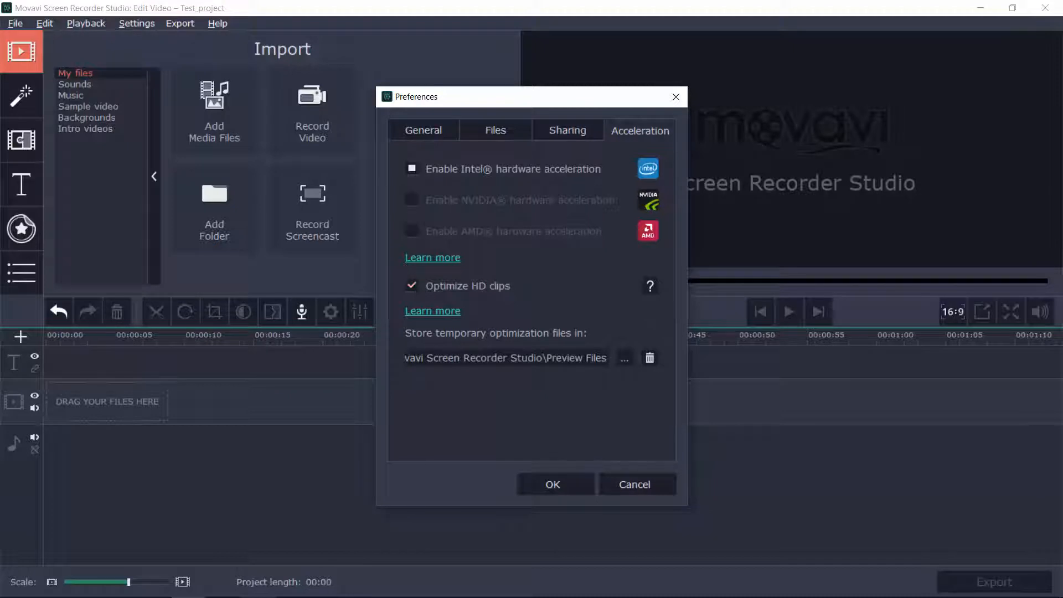
{"action": "left_click", "coordinate": [544, 484]}
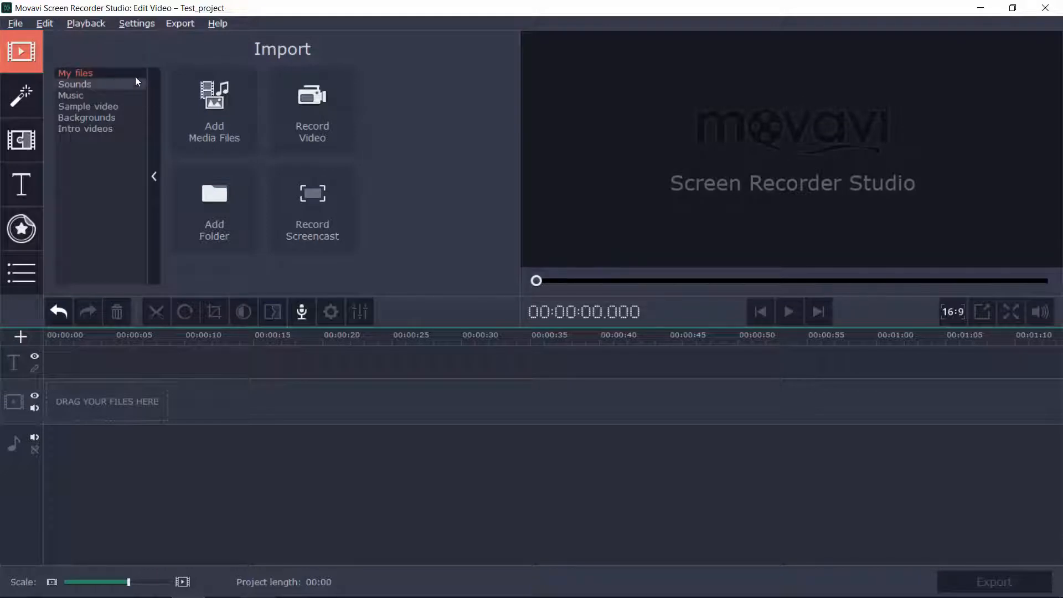
Browse the built-in Sounds and Music collections available for import
{"action": "left_click", "coordinate": [100, 86]}
{"action": "scroll", "coordinate": [303, 134], "scroll_direction": "down", "scroll_amount": 6}
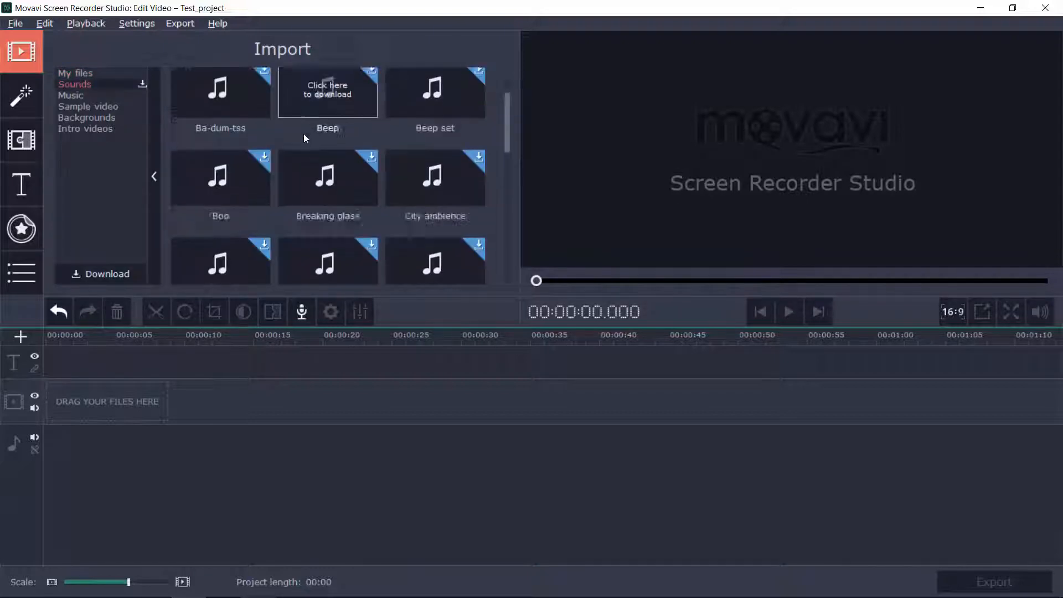
{"action": "scroll", "coordinate": [270, 135], "scroll_direction": "down", "scroll_amount": 5}
{"action": "left_click", "coordinate": [72, 96]}
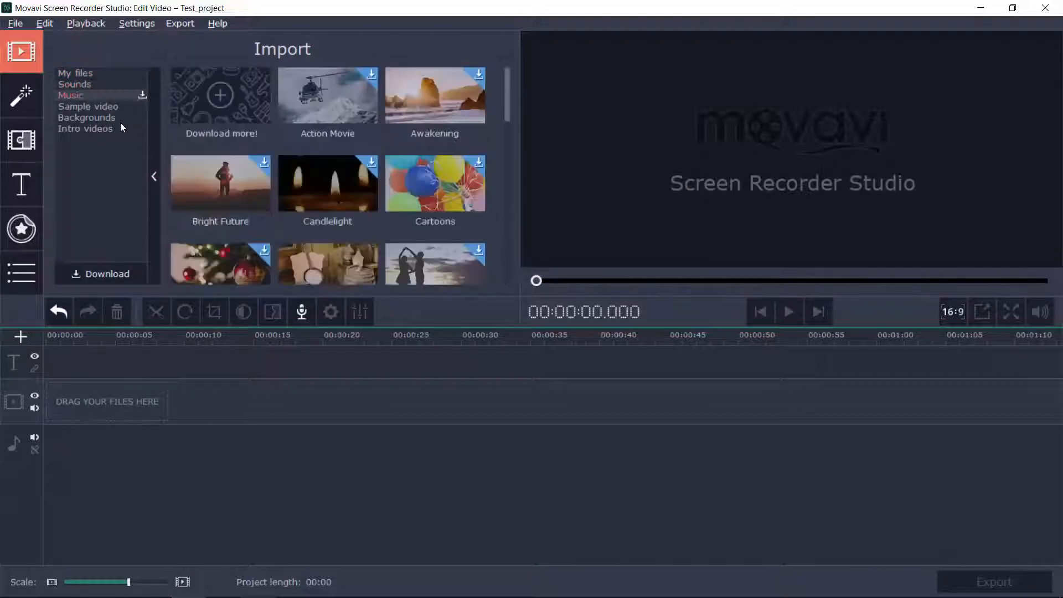
{"action": "scroll", "coordinate": [299, 157], "scroll_direction": "down", "scroll_amount": 3}
{"action": "scroll", "coordinate": [310, 156], "scroll_direction": "down", "scroll_amount": 1}
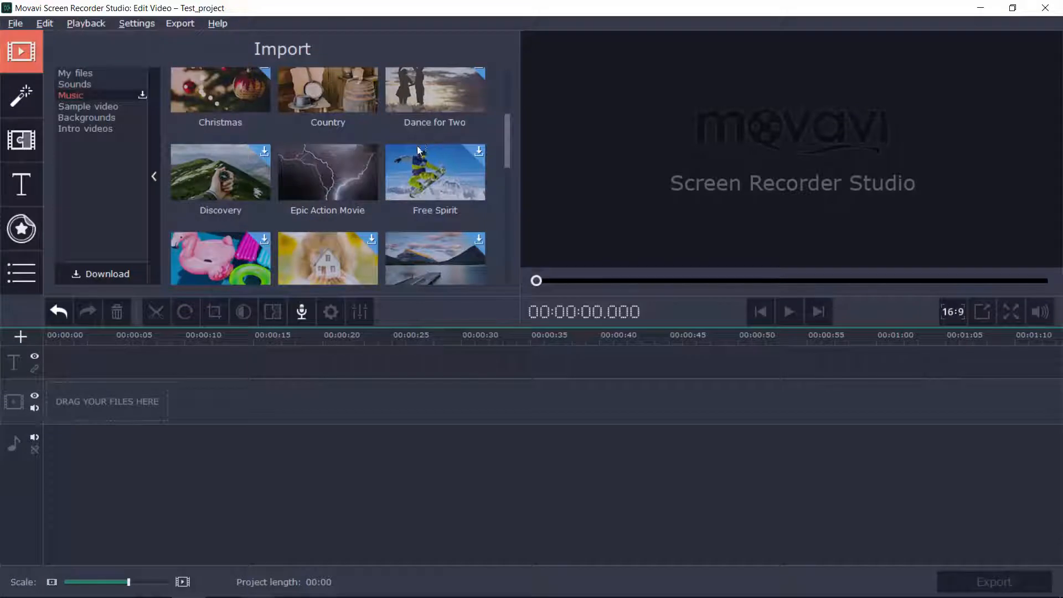
{"action": "scroll", "coordinate": [437, 144], "scroll_direction": "down", "scroll_amount": 2}
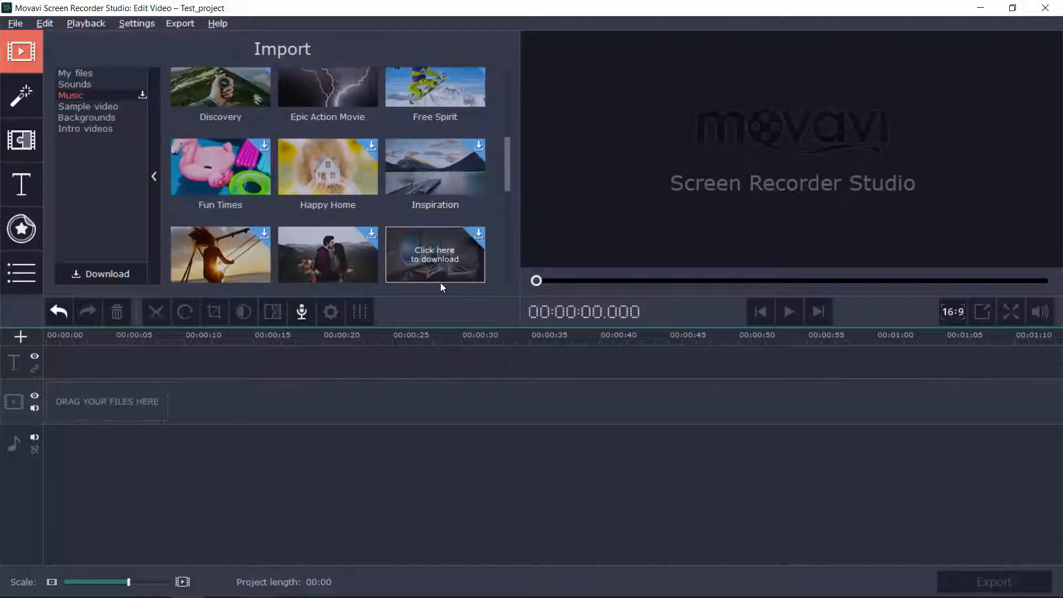
Browse the built-in sample videos, backgrounds and intro videos available for import
{"action": "left_click", "coordinate": [103, 106]}
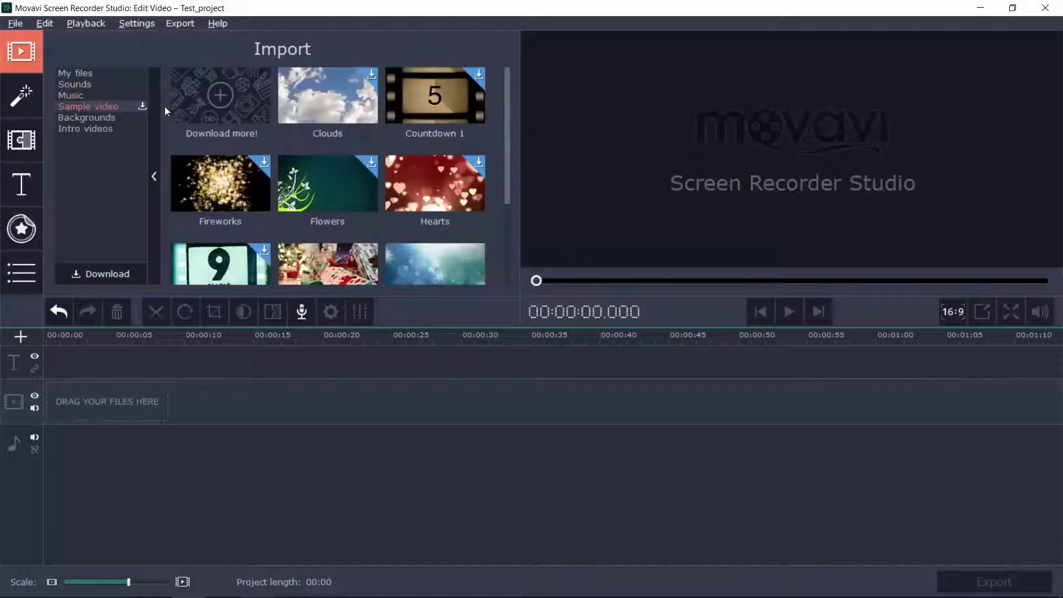
{"action": "scroll", "coordinate": [297, 134], "scroll_direction": "down", "scroll_amount": 1}
{"action": "scroll", "coordinate": [187, 114], "scroll_direction": "down", "scroll_amount": 1}
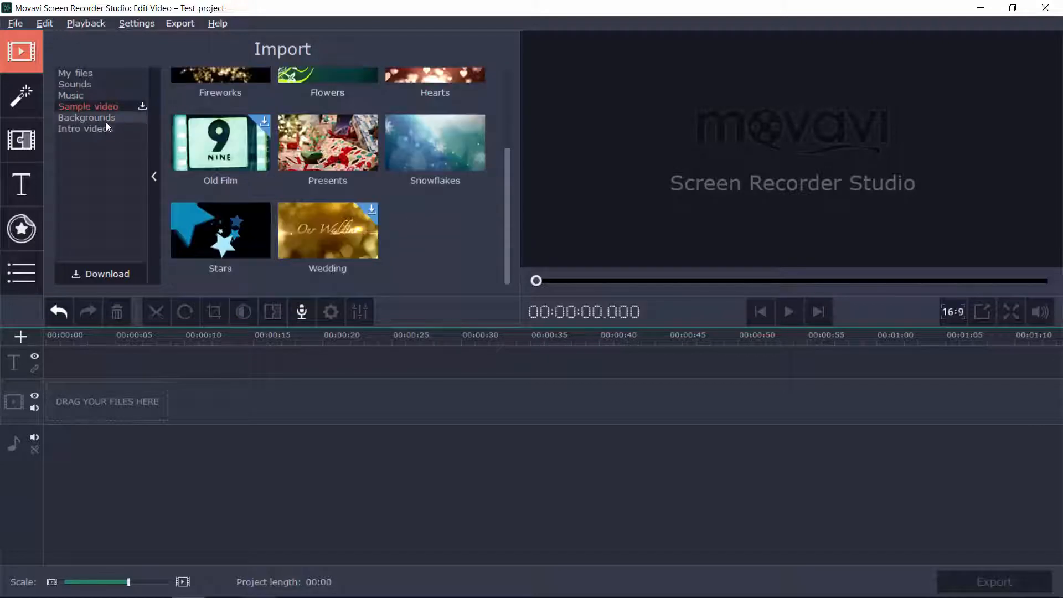
{"action": "left_click", "coordinate": [105, 120]}
{"action": "scroll", "coordinate": [279, 150], "scroll_direction": "down", "scroll_amount": 1}
{"action": "scroll", "coordinate": [228, 168], "scroll_direction": "down", "scroll_amount": 5}
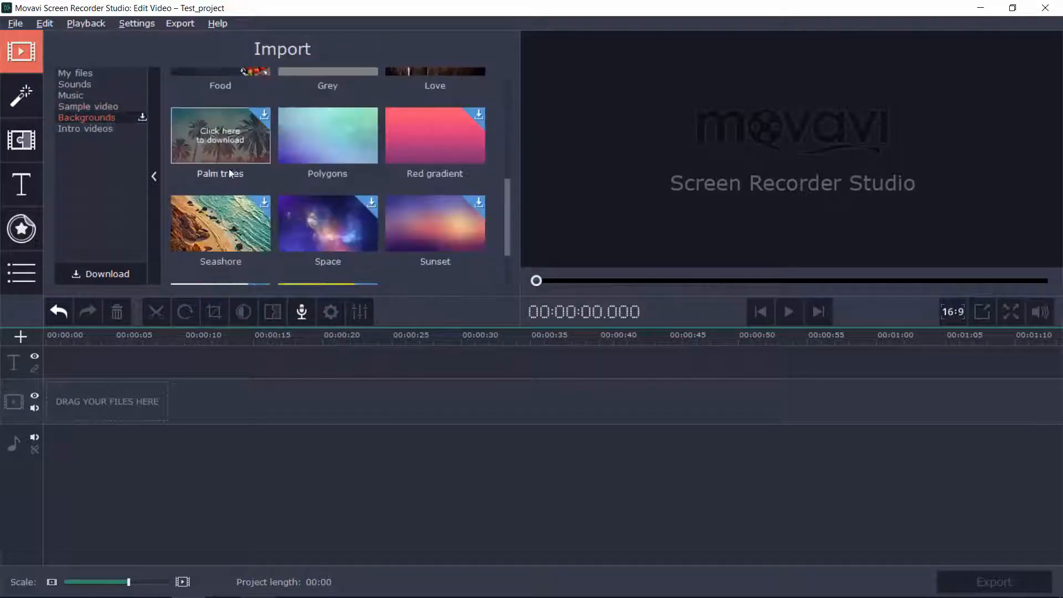
{"action": "left_click", "coordinate": [107, 131]}
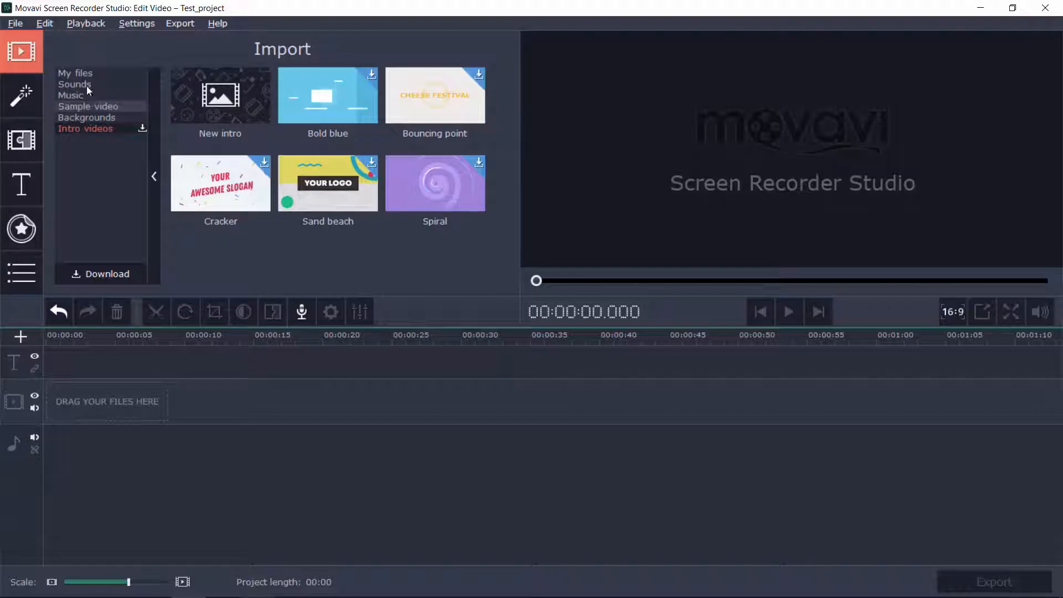
Browse the video filters in the Favorites, Featured, Noise, Artistic, Blur and Color filters categories
{"action": "left_click", "coordinate": [17, 98]}
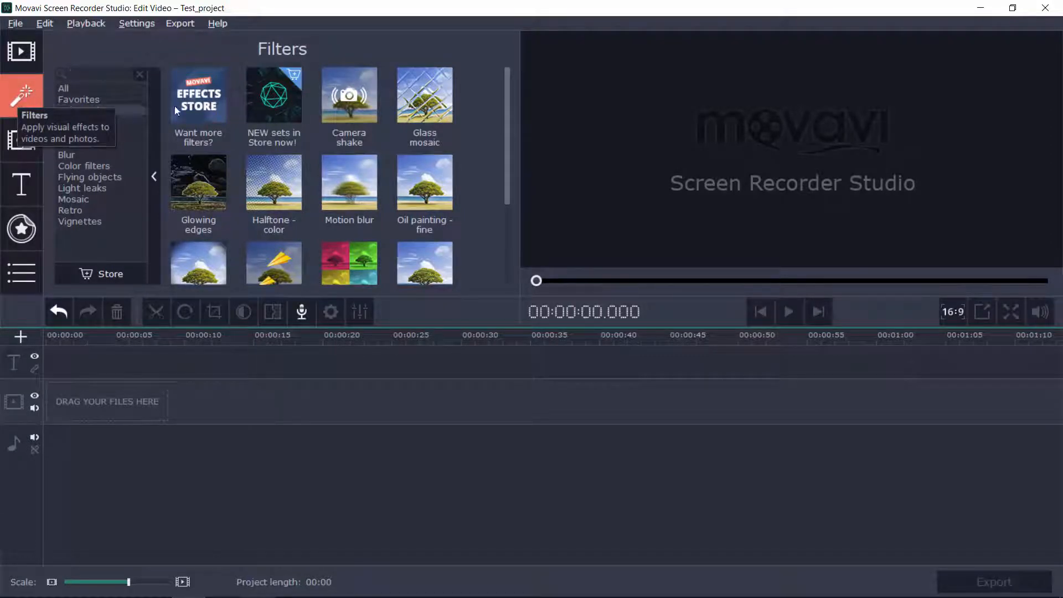
{"action": "left_click", "coordinate": [88, 102]}
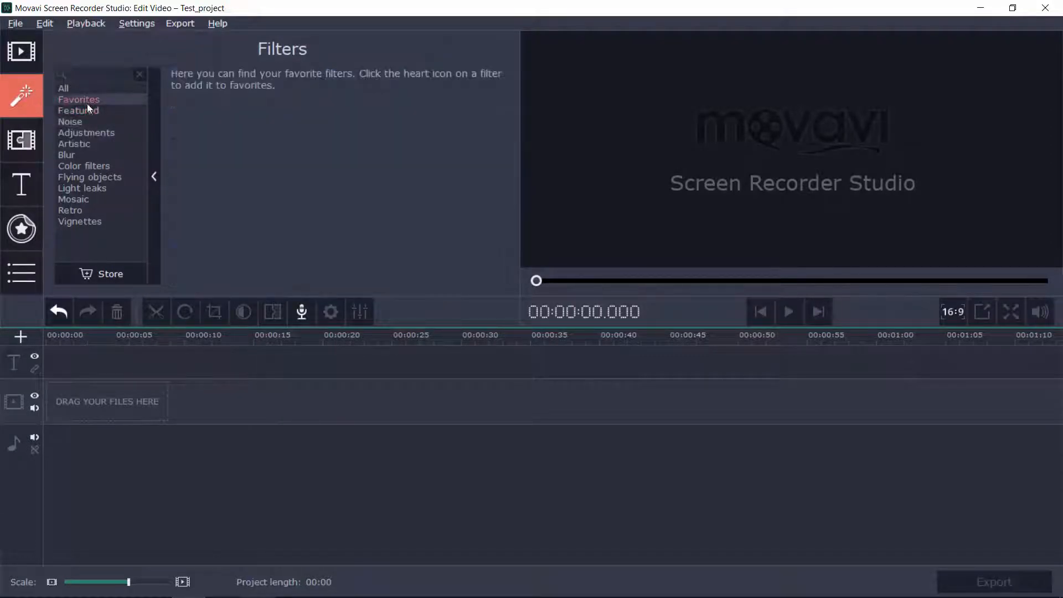
{"action": "left_click", "coordinate": [87, 110]}
{"action": "left_click", "coordinate": [84, 122]}
{"action": "left_click", "coordinate": [88, 143]}
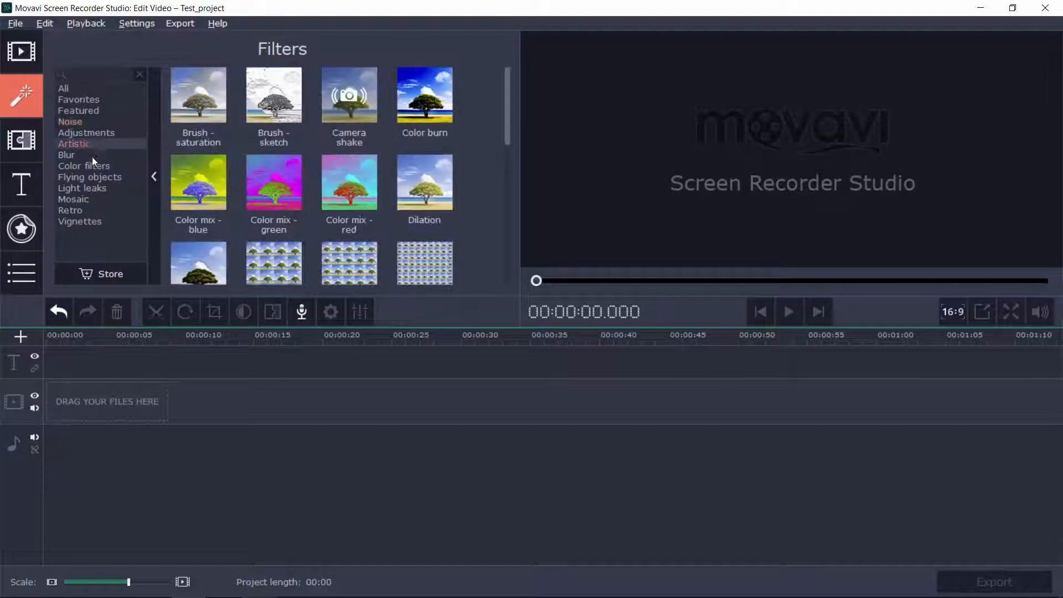
{"action": "left_click", "coordinate": [90, 157]}
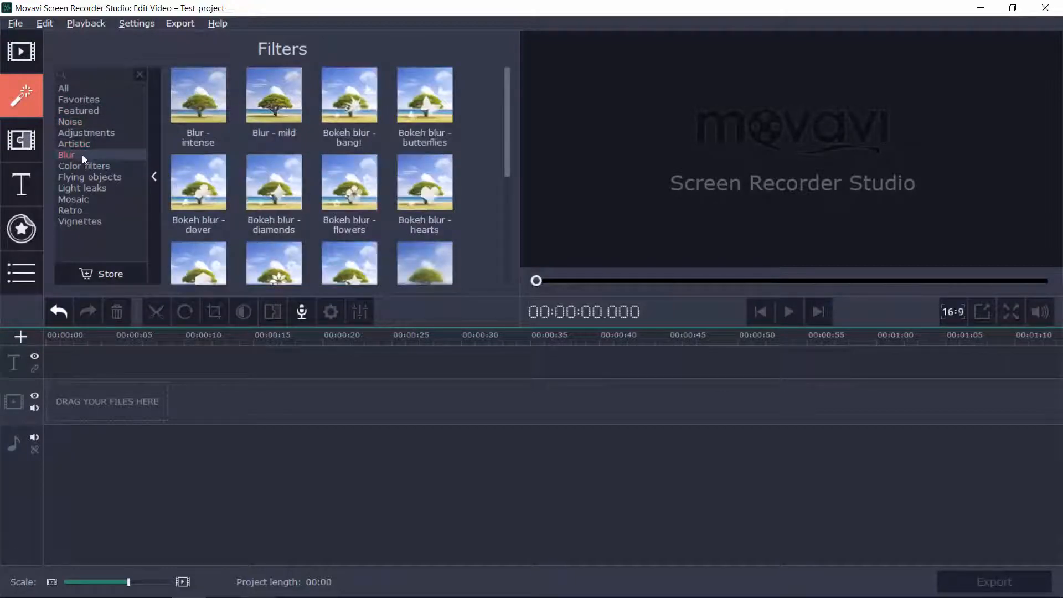
{"action": "left_click", "coordinate": [107, 168]}
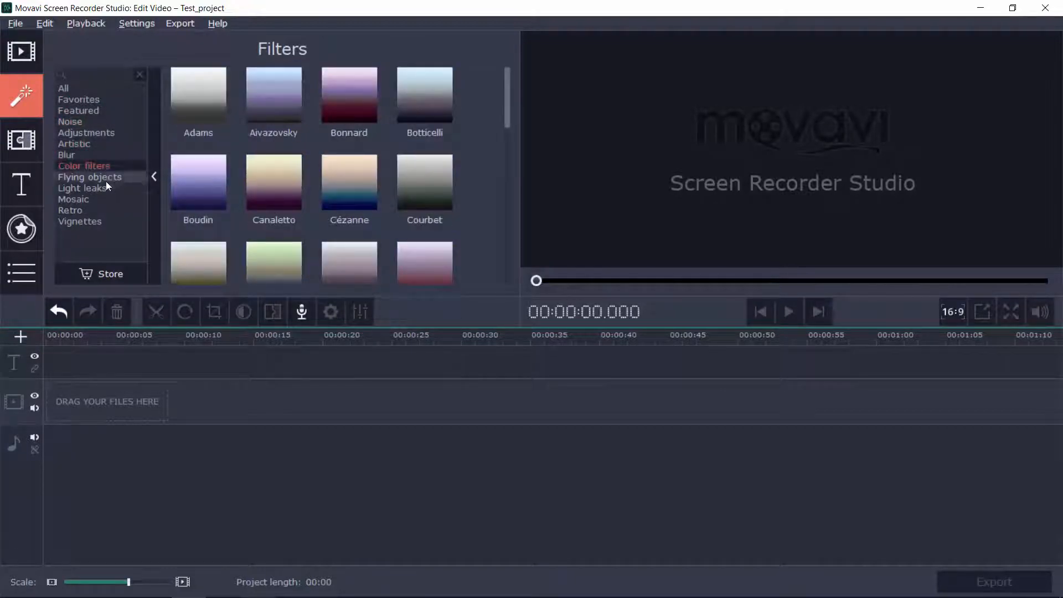
Look through the Flying objects, Light leaks, Retro and Mosaic filter categories
{"action": "left_click", "coordinate": [105, 178]}
{"action": "scroll", "coordinate": [343, 144], "scroll_direction": "down", "scroll_amount": 3}
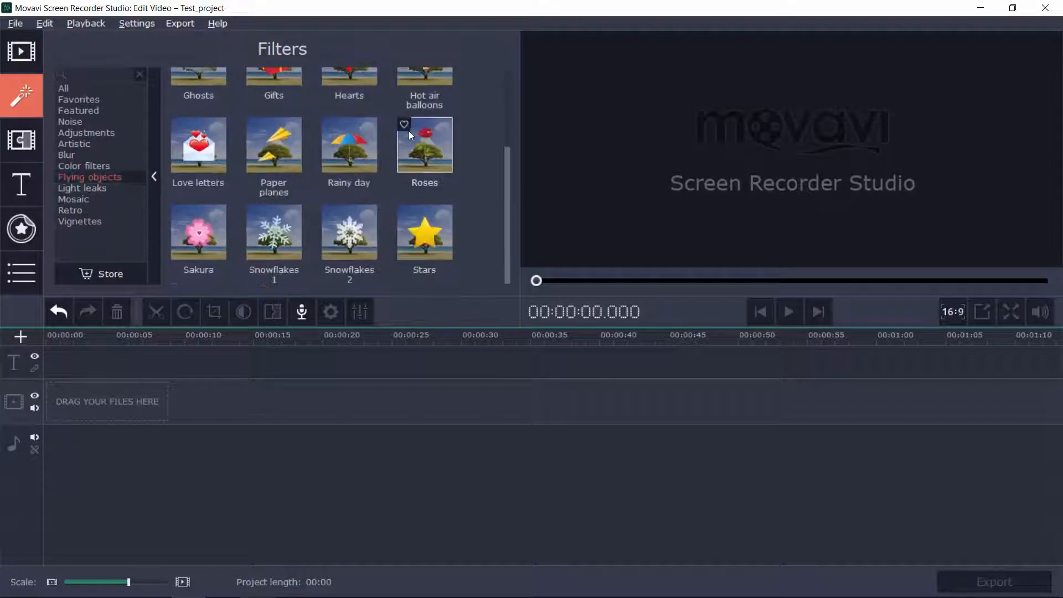
{"action": "scroll", "coordinate": [388, 141], "scroll_direction": "up", "scroll_amount": 3}
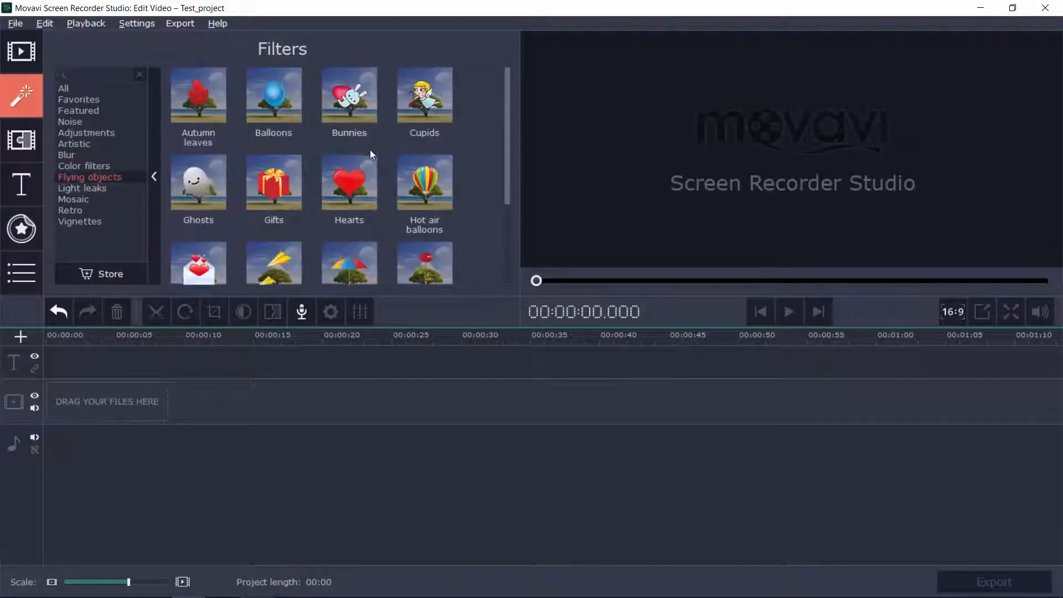
{"action": "left_click", "coordinate": [88, 189]}
{"action": "scroll", "coordinate": [354, 144], "scroll_direction": "down", "scroll_amount": 3}
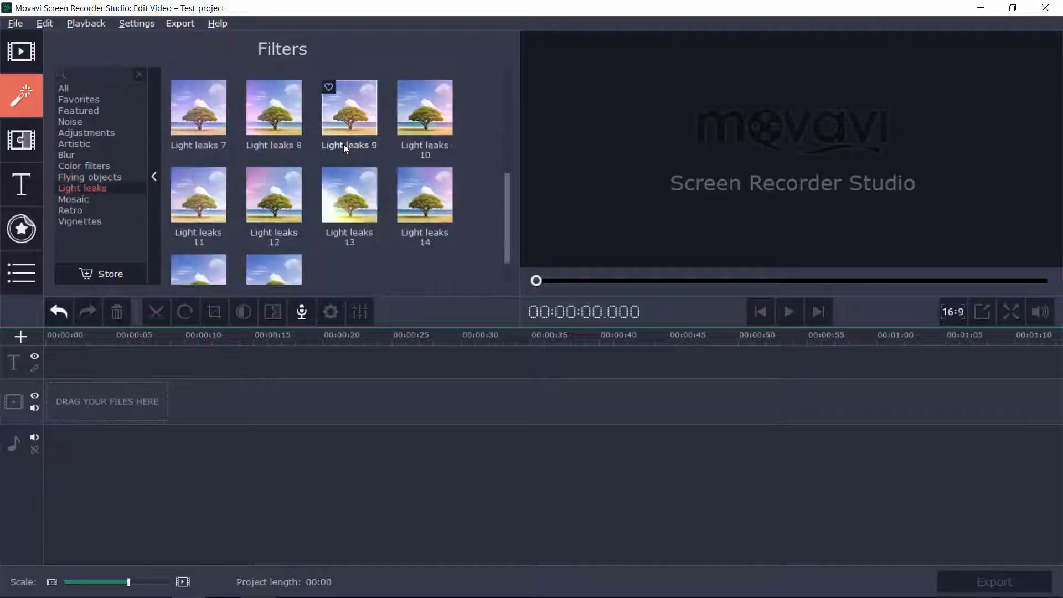
{"action": "left_click", "coordinate": [72, 211]}
{"action": "left_click", "coordinate": [72, 203]}
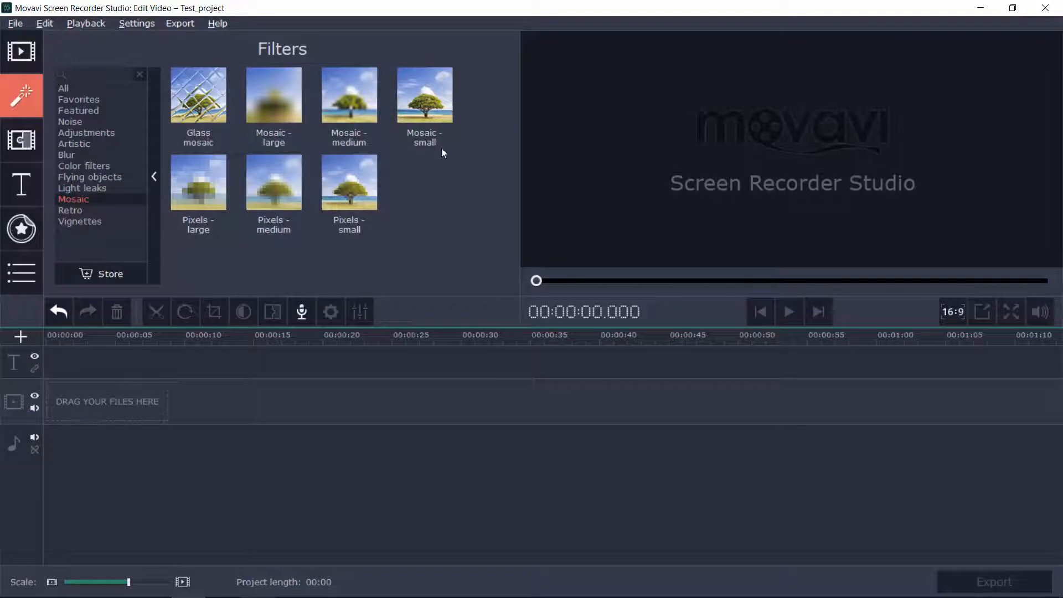
Browse the video transitions in the Artistic, Blur, Circle and Geometric categories
{"action": "left_click", "coordinate": [13, 144]}
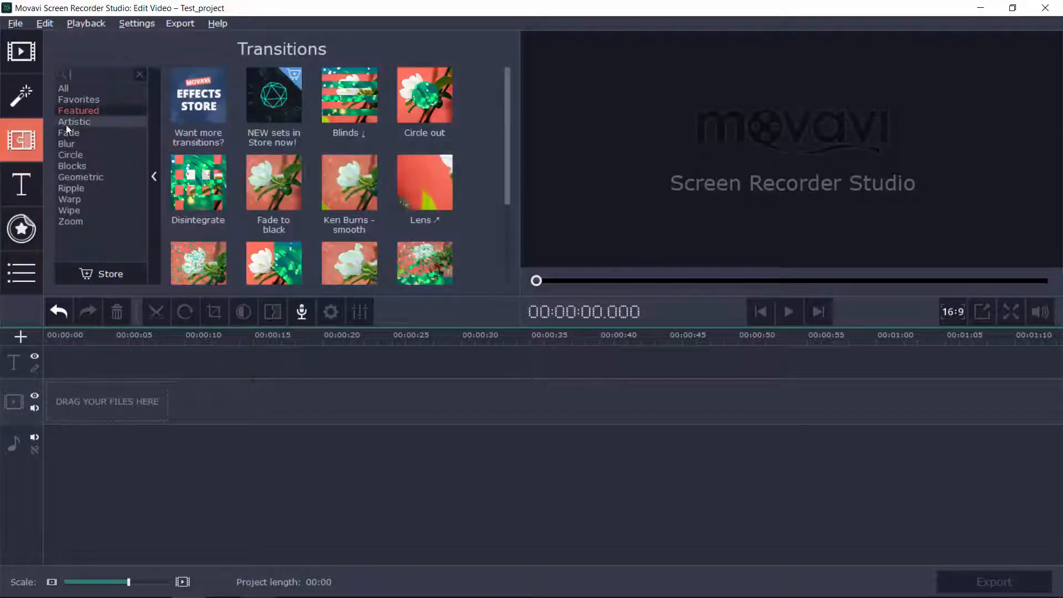
{"action": "left_click", "coordinate": [82, 122]}
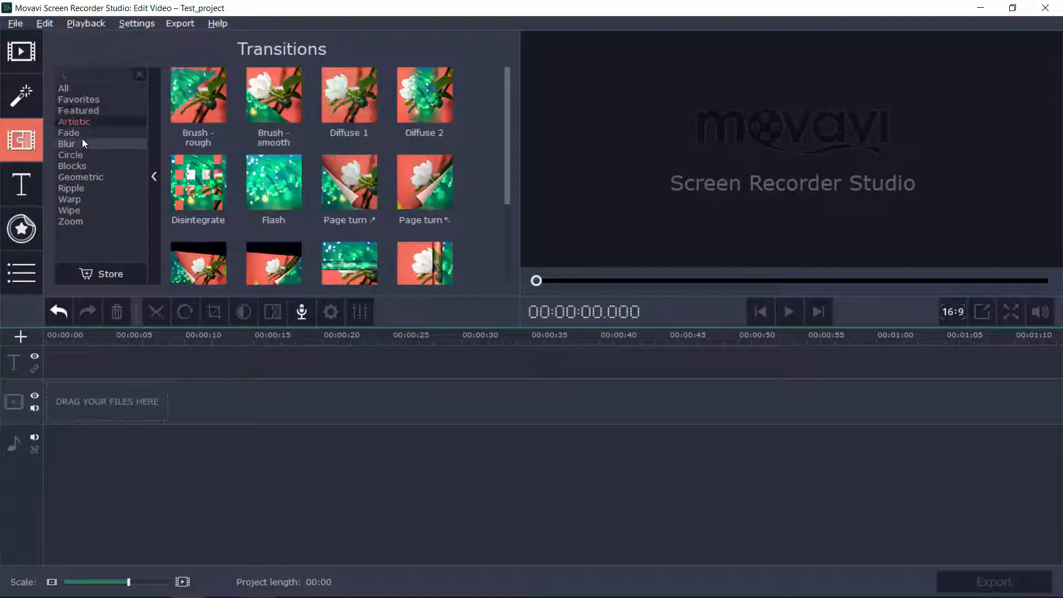
{"action": "left_click", "coordinate": [83, 143]}
{"action": "left_click", "coordinate": [77, 154]}
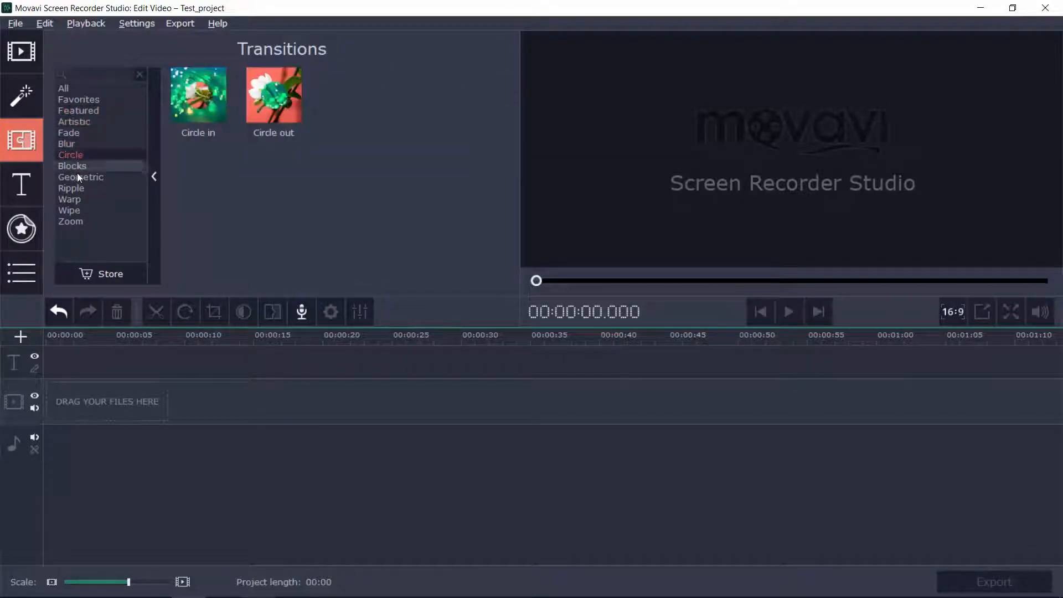
{"action": "left_click", "coordinate": [78, 176]}
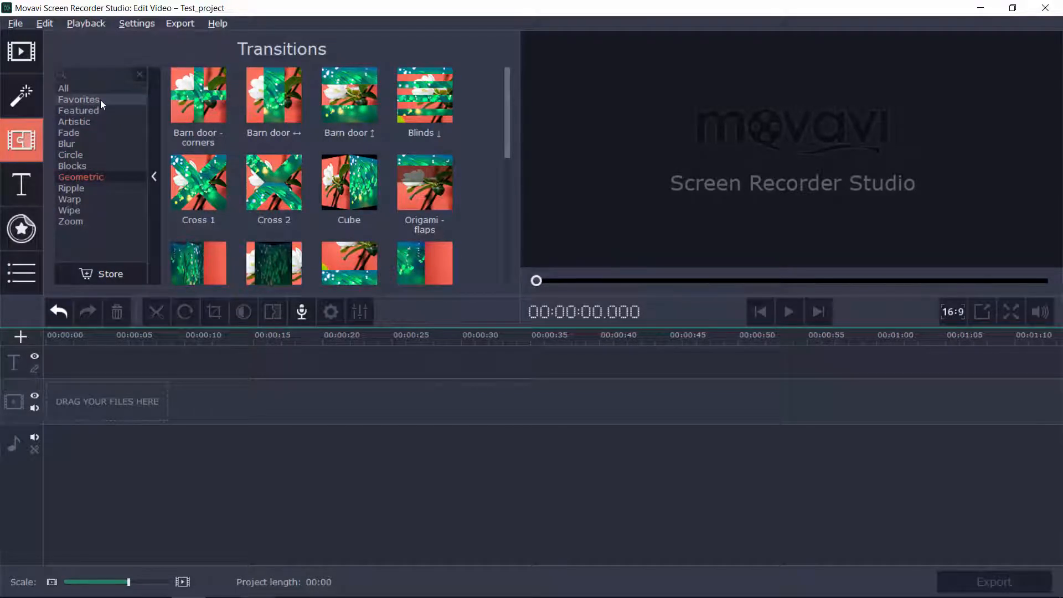
{"action": "mouse_move", "coordinate": [427, 94]}
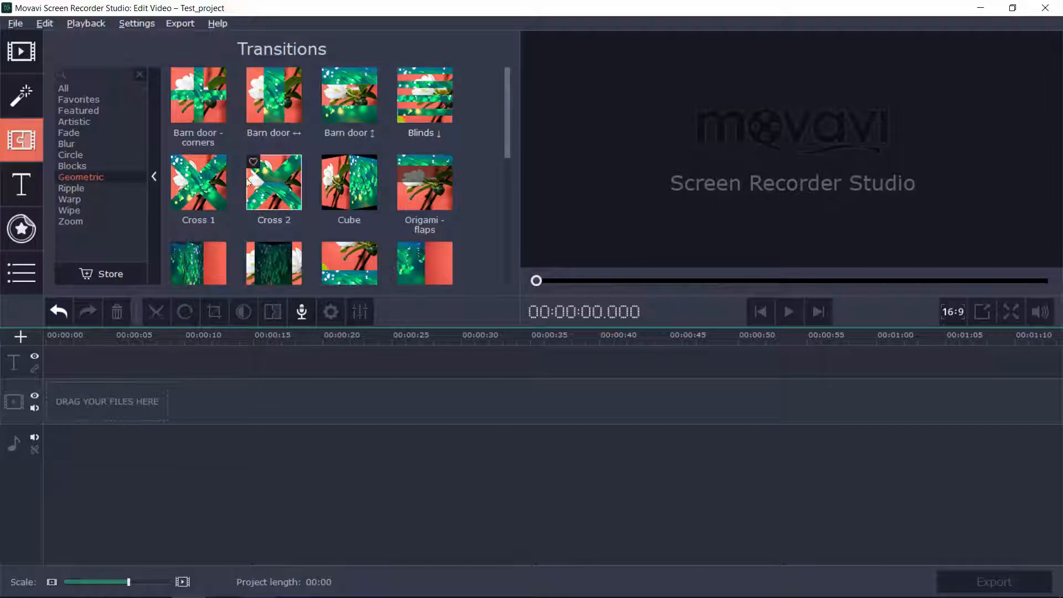
{"action": "mouse_move", "coordinate": [178, 189]}
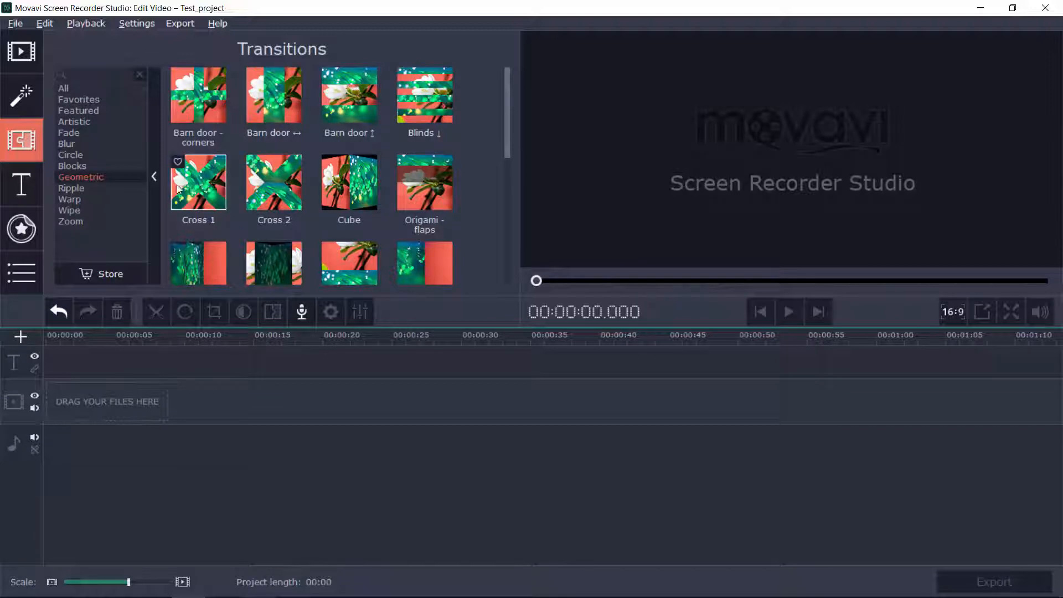
Look through the transitions in the Fade category, including Crossfade
{"action": "left_click", "coordinate": [79, 134]}
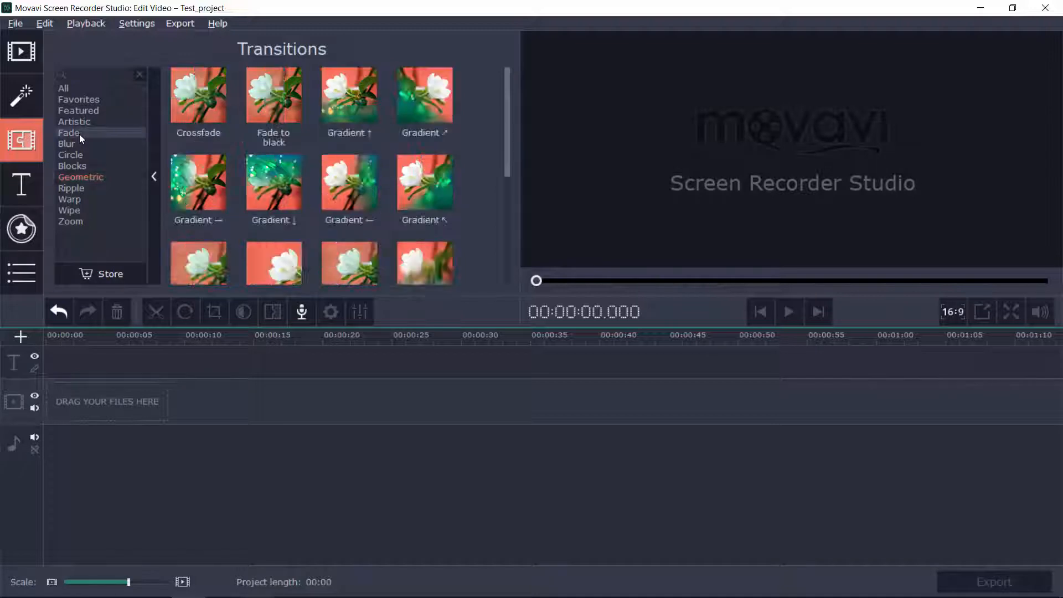
{"action": "scroll", "coordinate": [344, 129], "scroll_direction": "down", "scroll_amount": 5}
{"action": "scroll", "coordinate": [340, 131], "scroll_direction": "up", "scroll_amount": 5}
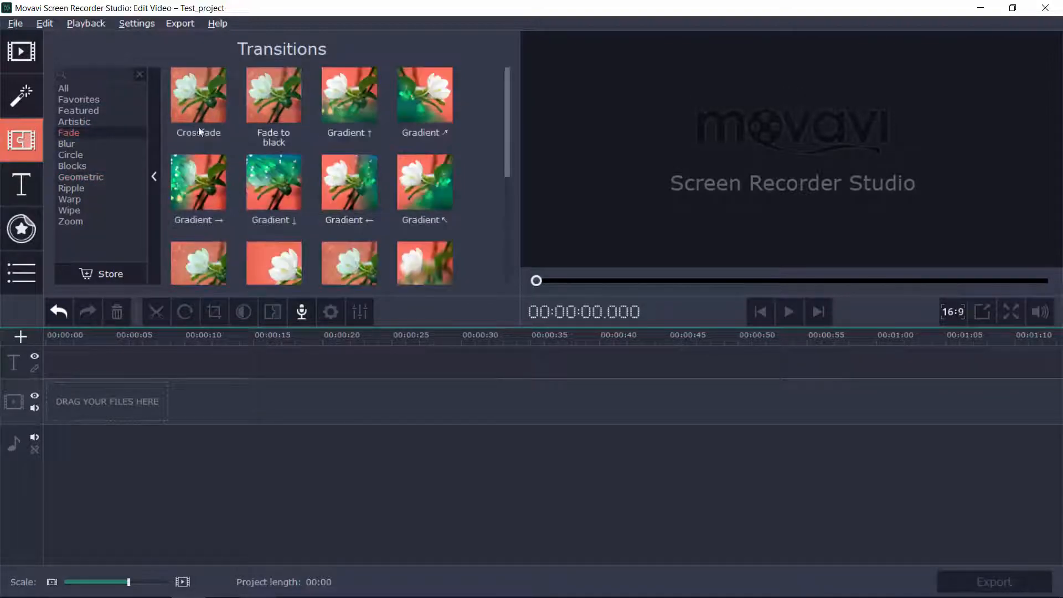
{"action": "mouse_move", "coordinate": [214, 111]}
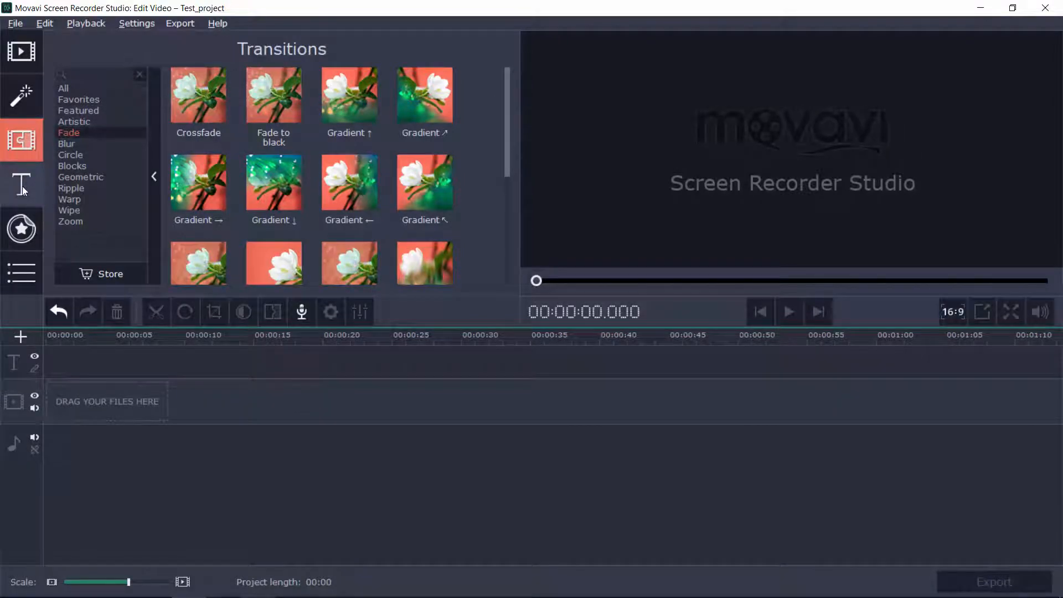
Browse the Featured titles and preview the Trendy circle title
{"action": "left_click", "coordinate": [23, 186]}
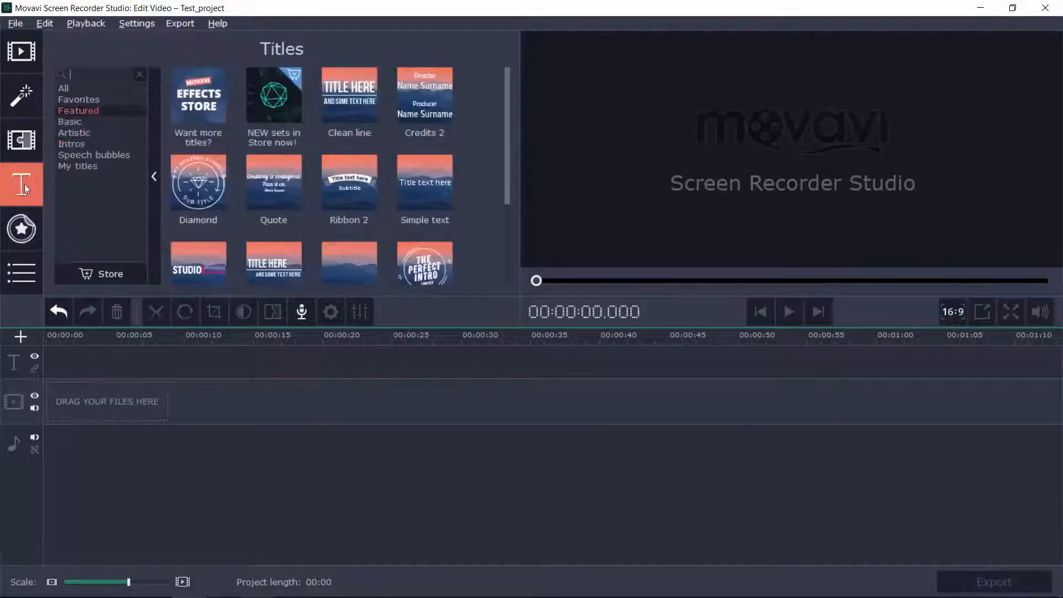
{"action": "mouse_move", "coordinate": [347, 105]}
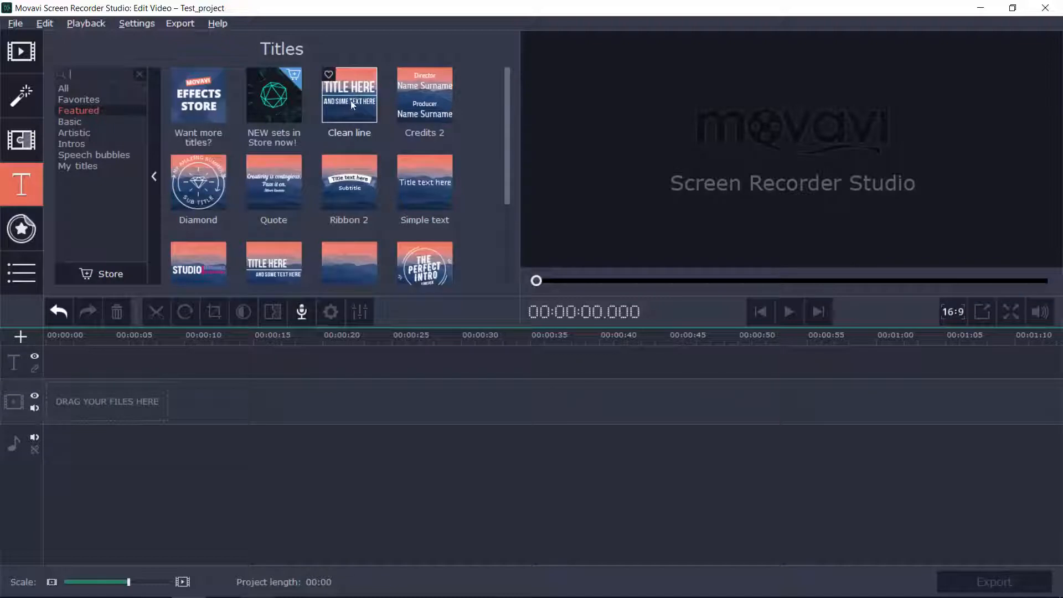
{"action": "scroll", "coordinate": [348, 122], "scroll_direction": "down", "scroll_amount": 3}
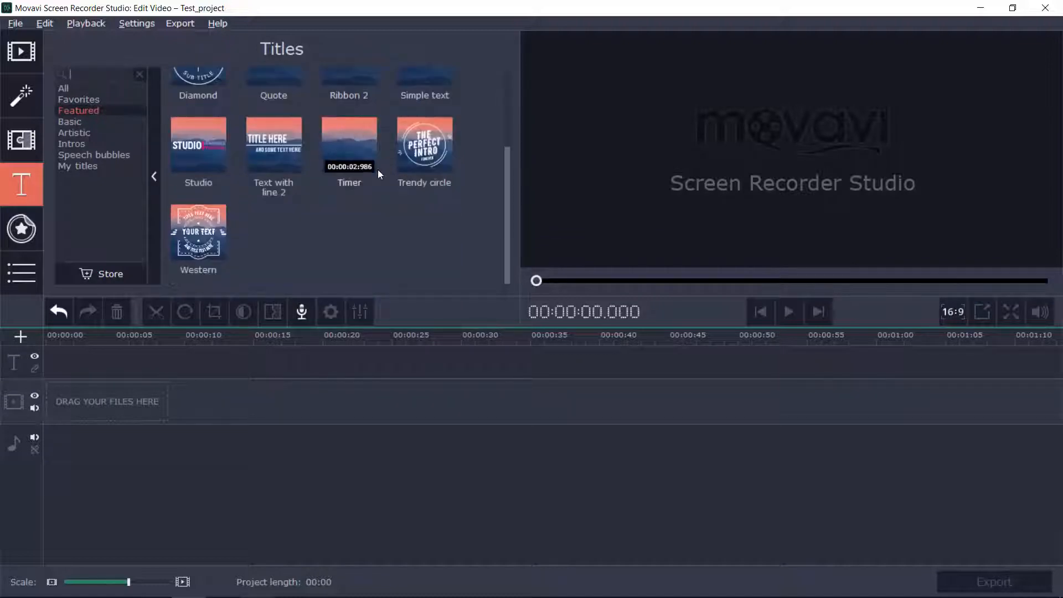
{"action": "scroll", "coordinate": [379, 171], "scroll_direction": "up", "scroll_amount": 3}
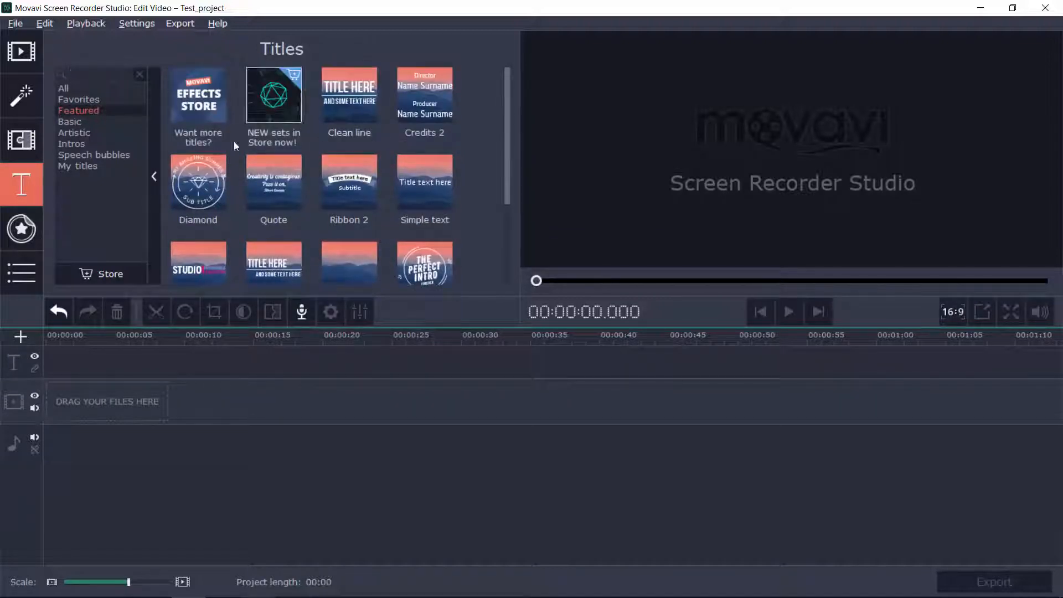
{"action": "scroll", "coordinate": [320, 164], "scroll_direction": "down", "scroll_amount": 2}
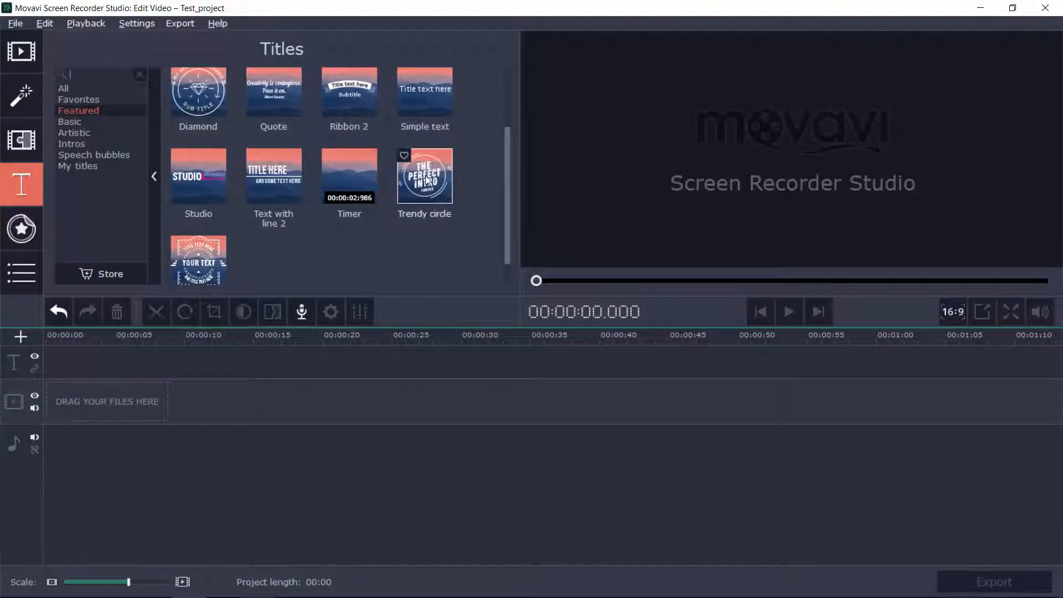
{"action": "left_click", "coordinate": [430, 185]}
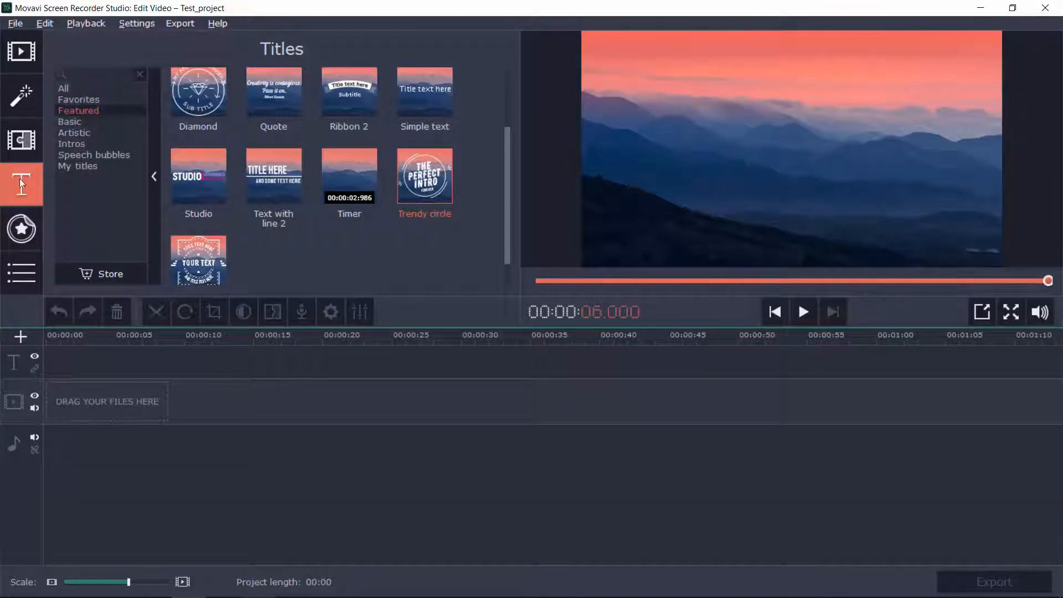
Look through the Speech bubbles, Intros, Artistic, Basic and My titles categories of titles
{"action": "left_click", "coordinate": [85, 155]}
{"action": "left_click", "coordinate": [84, 143]}
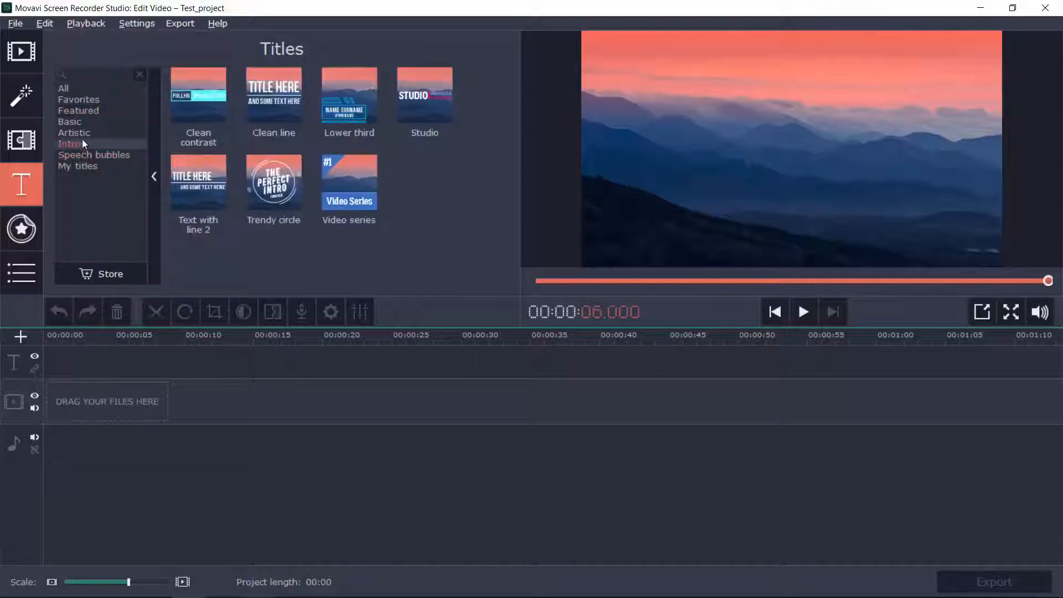
{"action": "left_click", "coordinate": [82, 134]}
{"action": "left_click", "coordinate": [82, 122]}
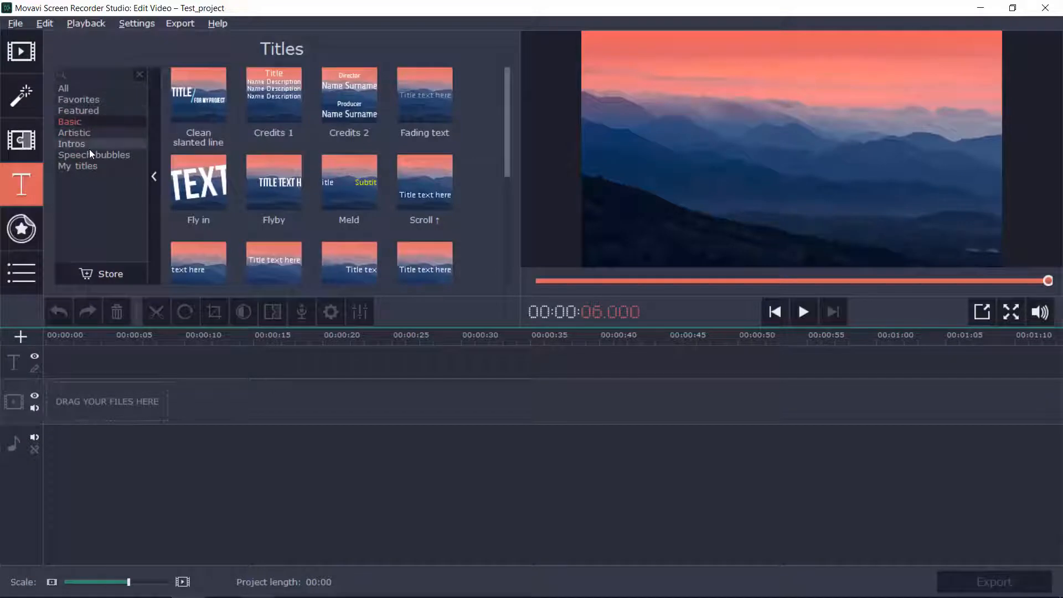
{"action": "left_click", "coordinate": [87, 167]}
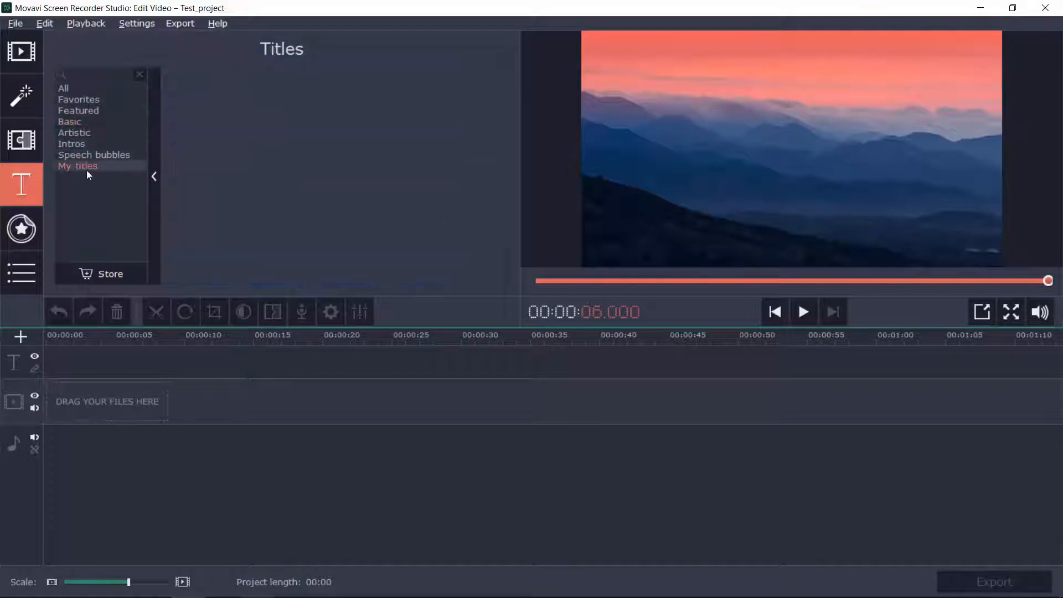
Browse the complete list of available titles across all categories
{"action": "left_click", "coordinate": [72, 89]}
{"action": "scroll", "coordinate": [397, 103], "scroll_direction": "down", "scroll_amount": 2}
{"action": "scroll", "coordinate": [397, 103], "scroll_direction": "down", "scroll_amount": 5}
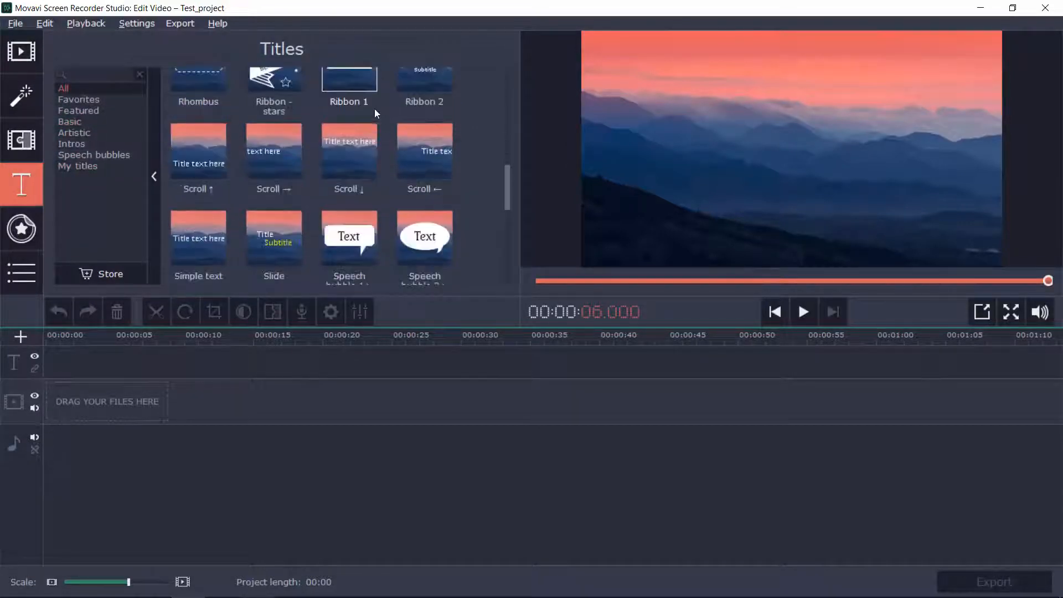
{"action": "scroll", "coordinate": [385, 132], "scroll_direction": "up", "scroll_amount": 5}
{"action": "scroll", "coordinate": [386, 130], "scroll_direction": "up", "scroll_amount": 2}
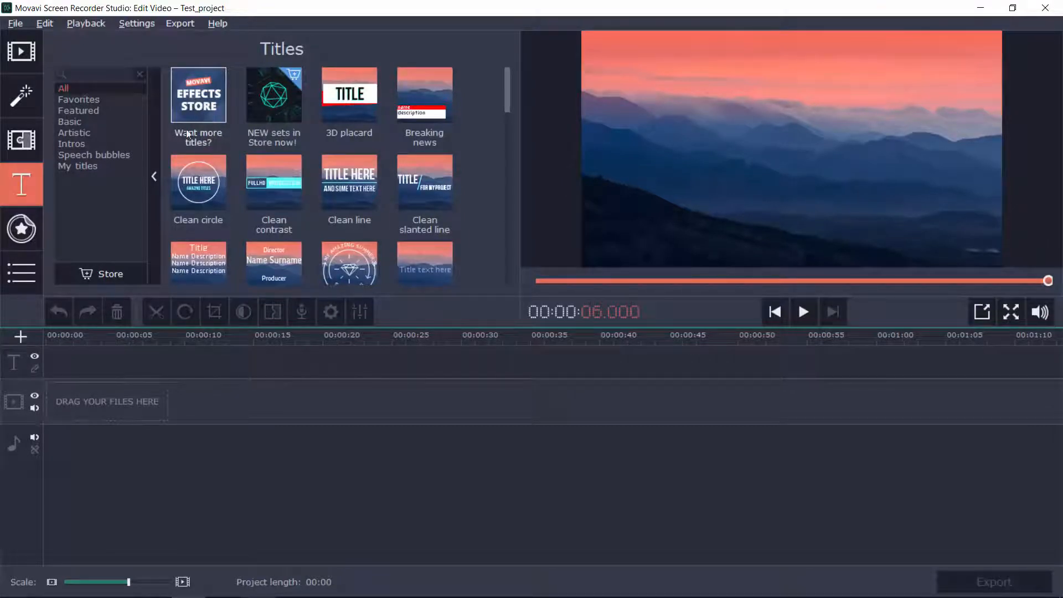
Browse the Featured and Summer stickers and the complete sticker list
{"action": "left_click", "coordinate": [22, 229]}
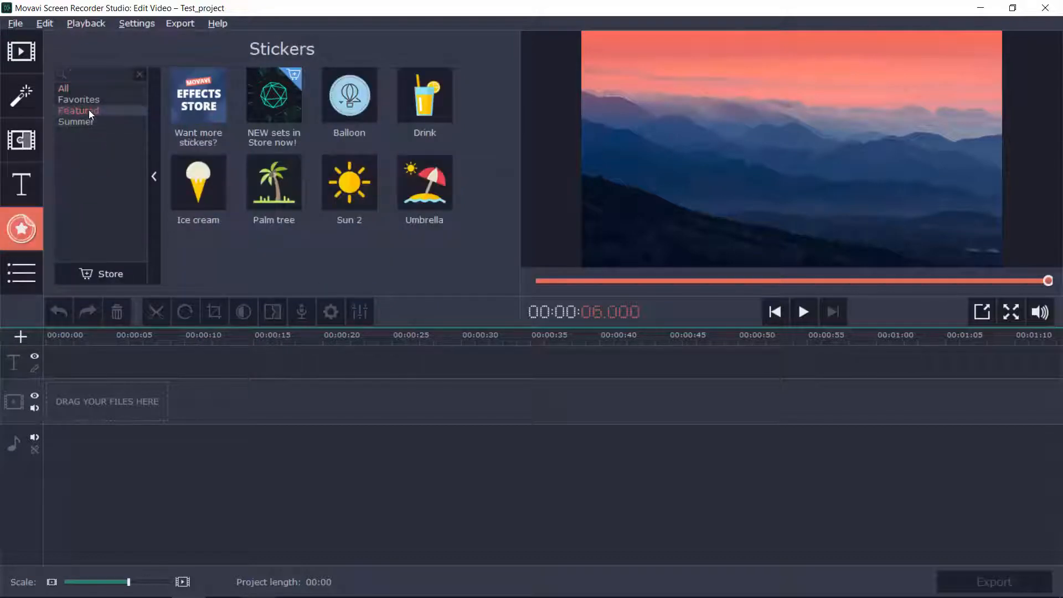
{"action": "left_click", "coordinate": [88, 121]}
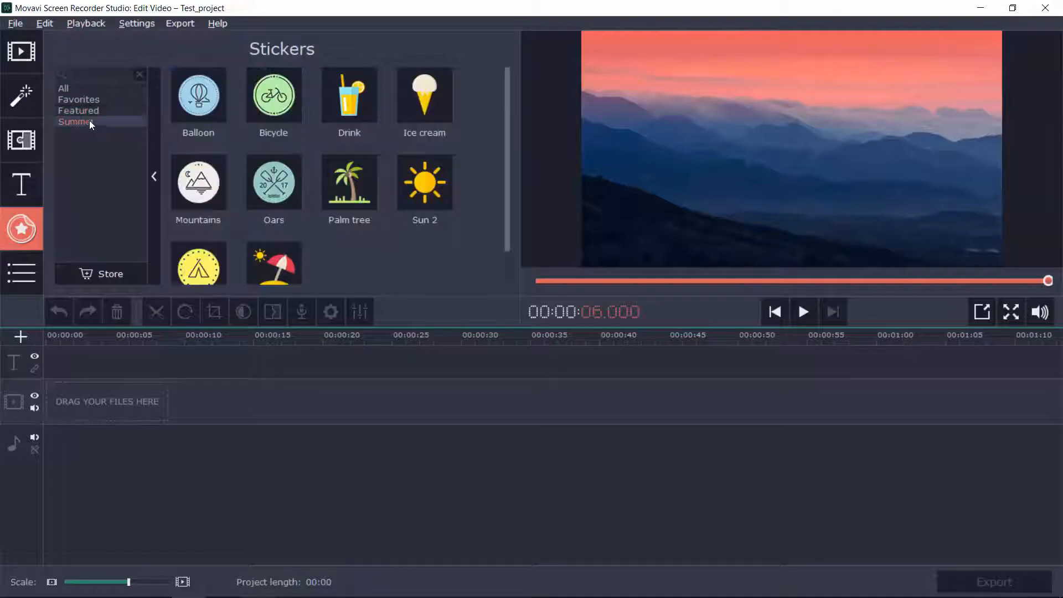
{"action": "left_click", "coordinate": [84, 90]}
{"action": "scroll", "coordinate": [297, 101], "scroll_direction": "down", "scroll_amount": 1}
{"action": "scroll", "coordinate": [307, 115], "scroll_direction": "up", "scroll_amount": 1}
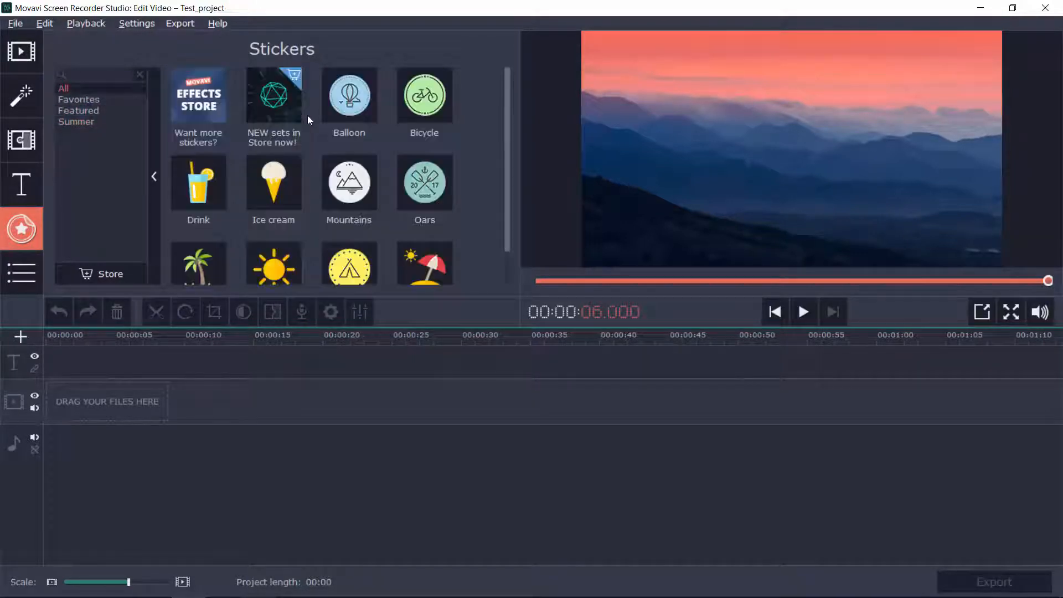
{"action": "scroll", "coordinate": [264, 118], "scroll_direction": "down", "scroll_amount": 1}
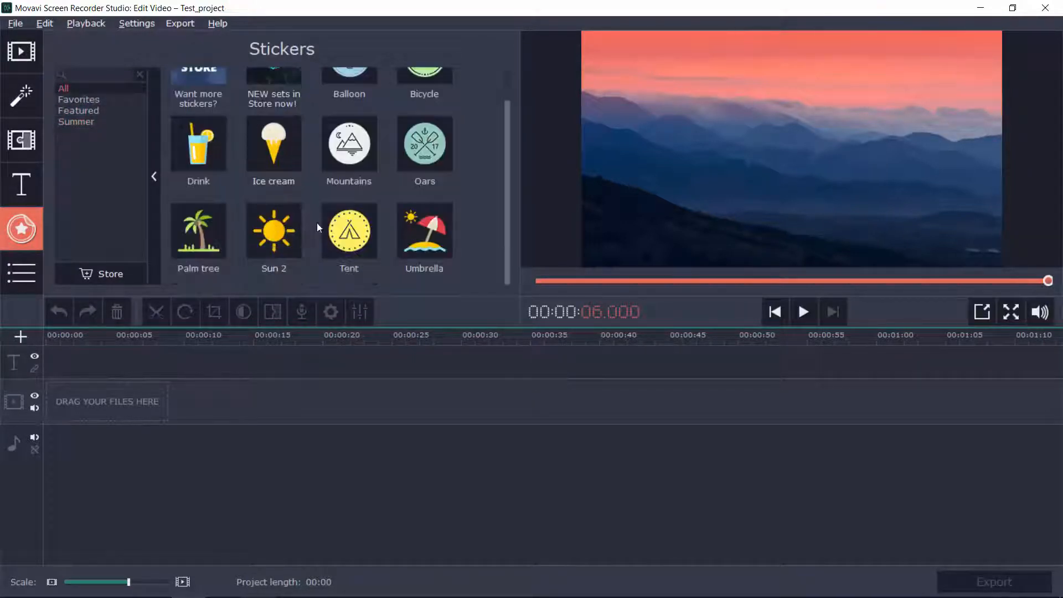
Preview the Sun 2, Tent and Umbrella stickers
{"action": "left_click", "coordinate": [273, 238]}
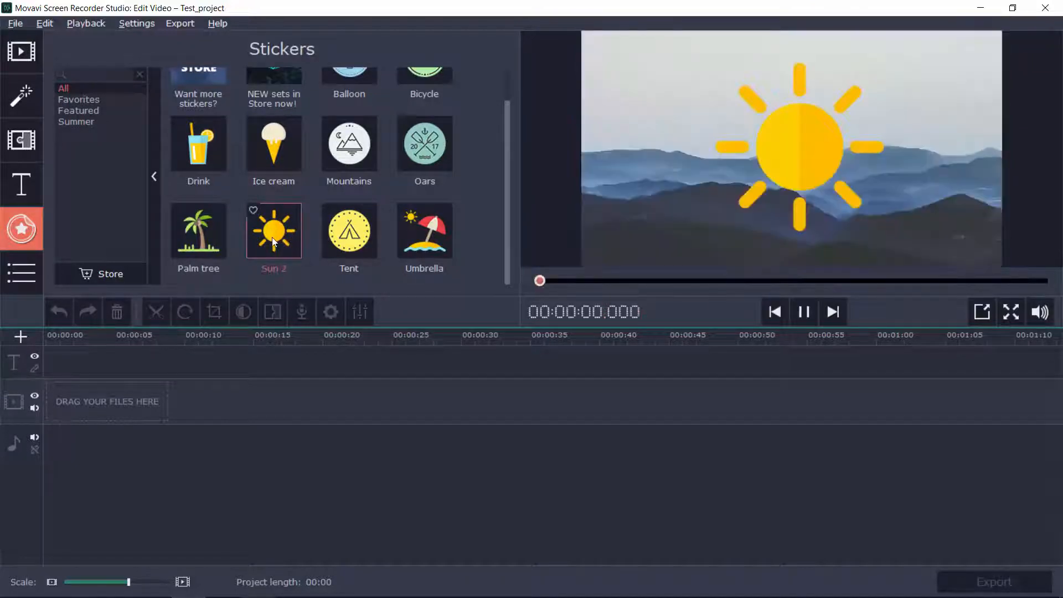
{"action": "left_click", "coordinate": [353, 227]}
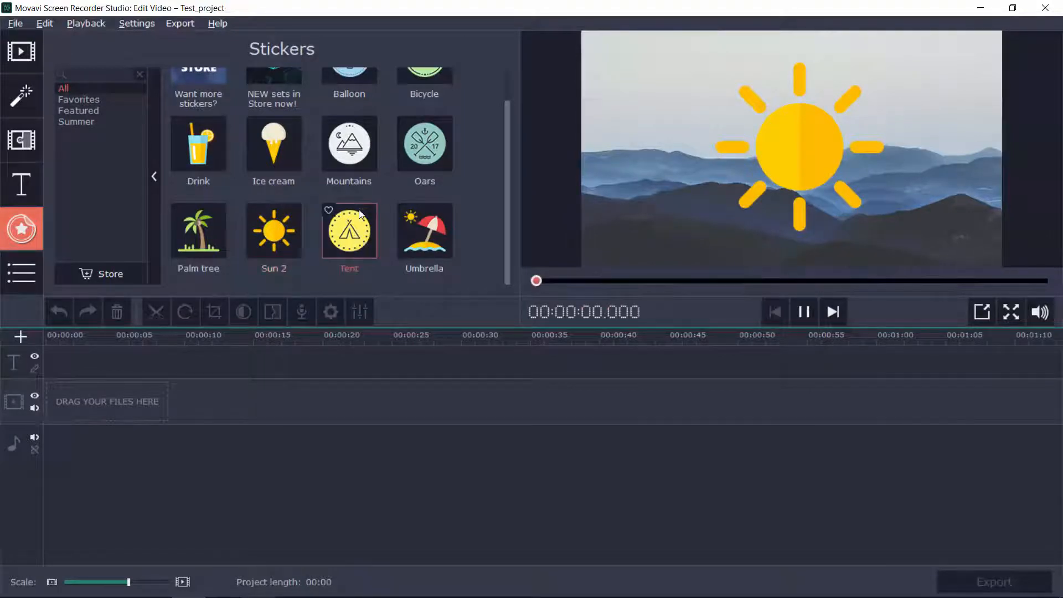
{"action": "left_click", "coordinate": [435, 235]}
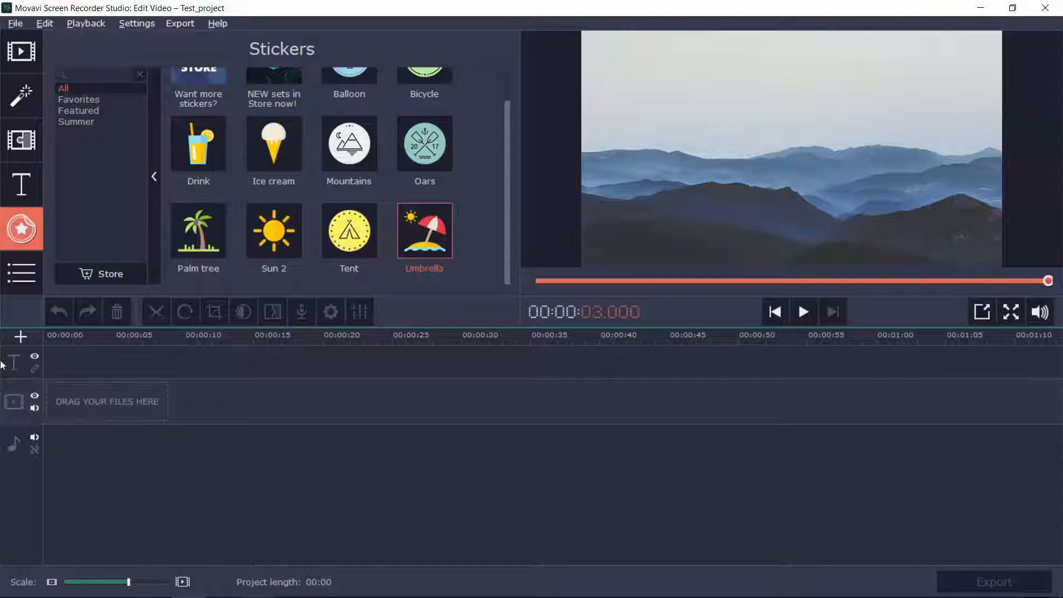
Examine the options for adding extra video, audio and title tracks to the timeline
{"action": "left_click", "coordinate": [16, 339]}
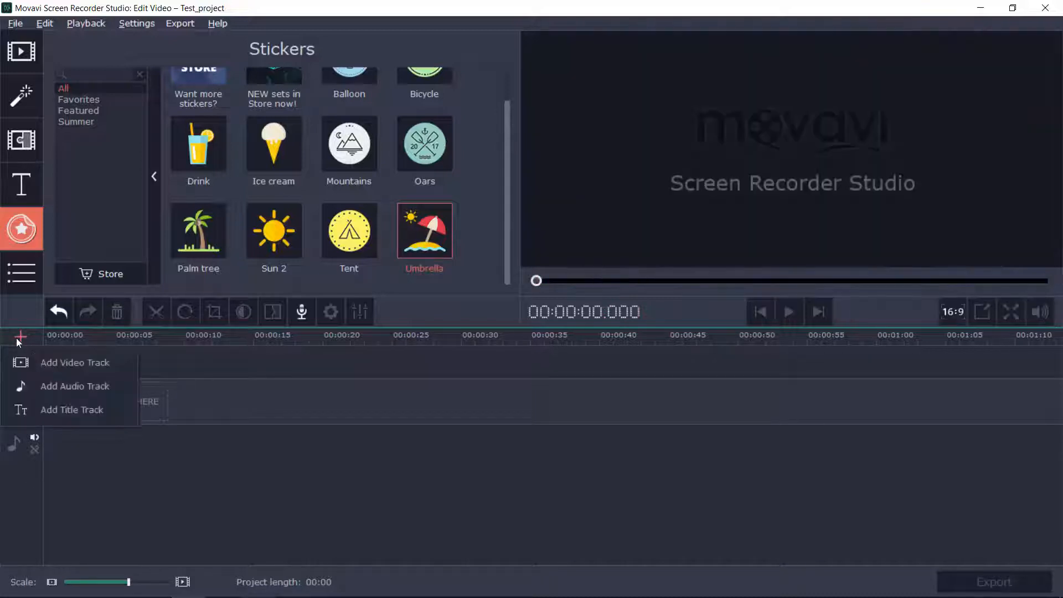
{"action": "left_click", "coordinate": [62, 387]}
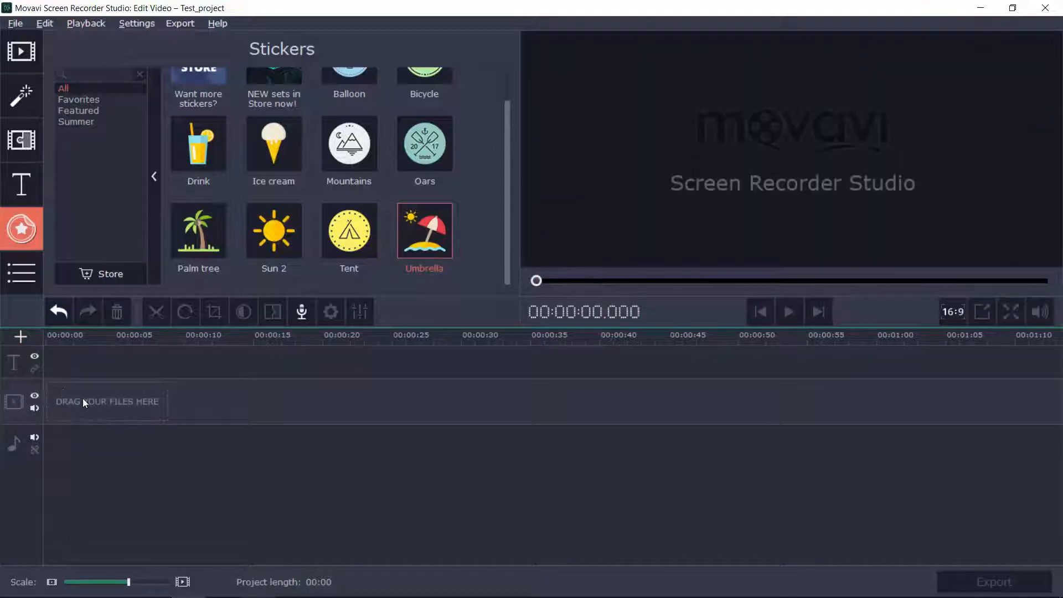
{"action": "right_click", "coordinate": [82, 398]}
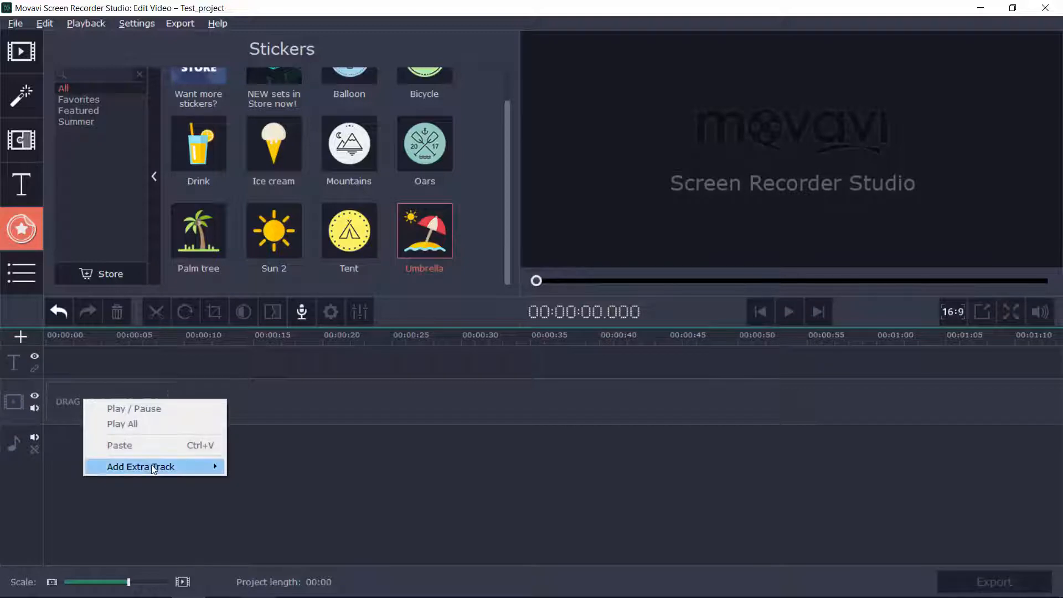
{"action": "mouse_move", "coordinate": [151, 465]}
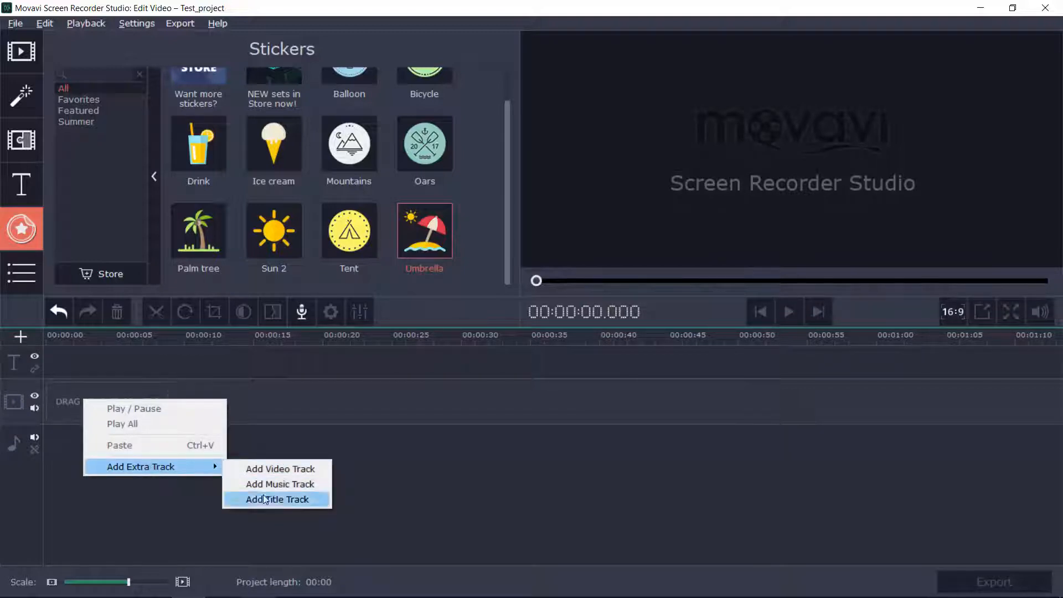
{"action": "left_click", "coordinate": [368, 414]}
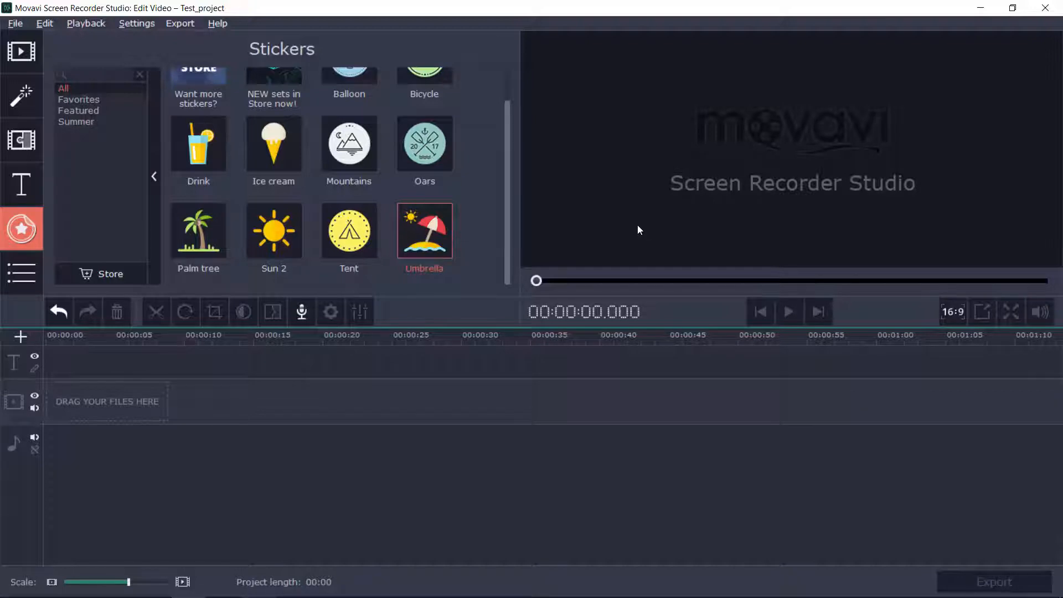
View the available aspect ratios for the project preview without changing the current one
{"action": "left_click", "coordinate": [957, 314]}
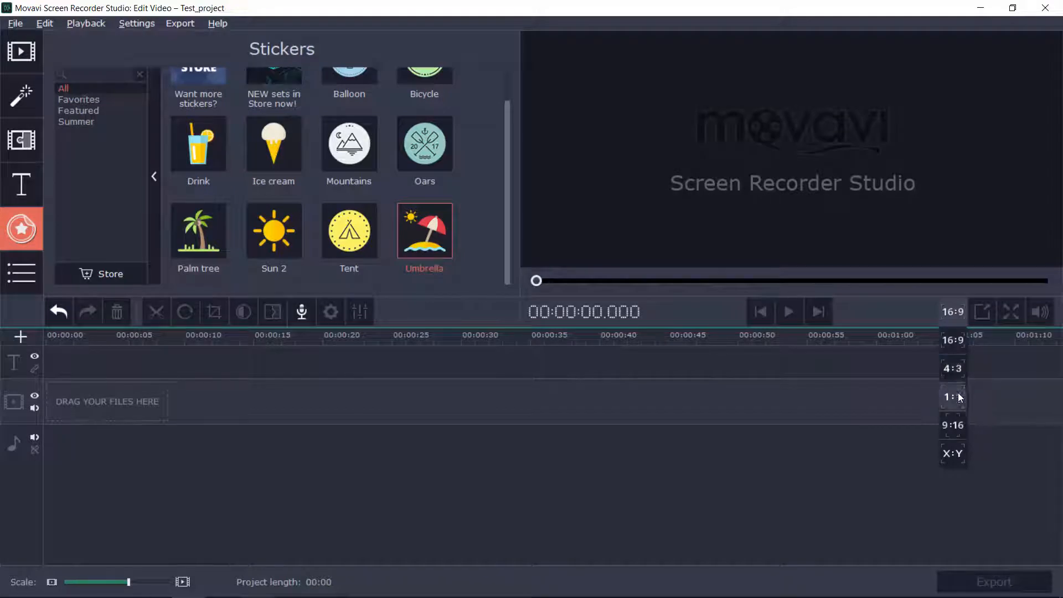
{"action": "left_click", "coordinate": [953, 311]}
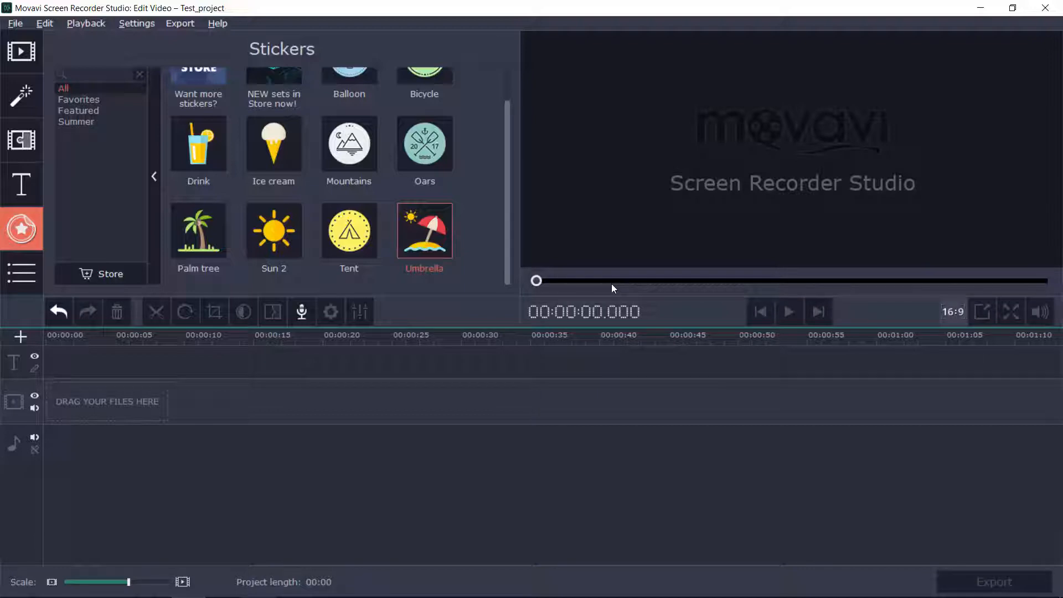
Revisit the Filters and Transitions collections, returning to the Mosaic filters
{"action": "left_click", "coordinate": [11, 95]}
{"action": "left_click", "coordinate": [21, 140]}
{"action": "left_click", "coordinate": [20, 93]}
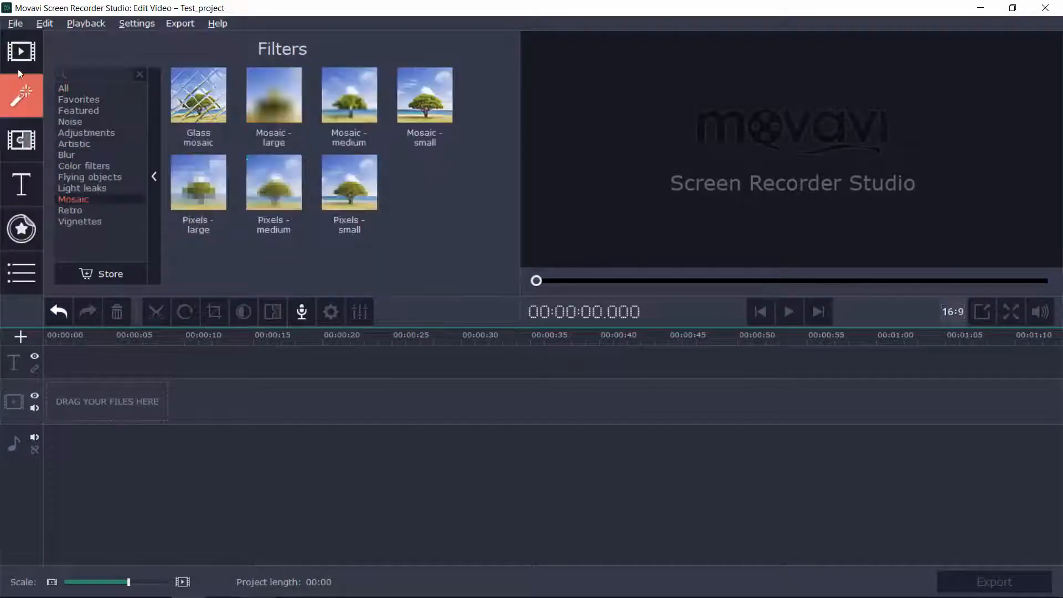
Revisit the Import, Filters, Titles and Stickers collections, then look through all the stickers
{"action": "left_click", "coordinate": [18, 59]}
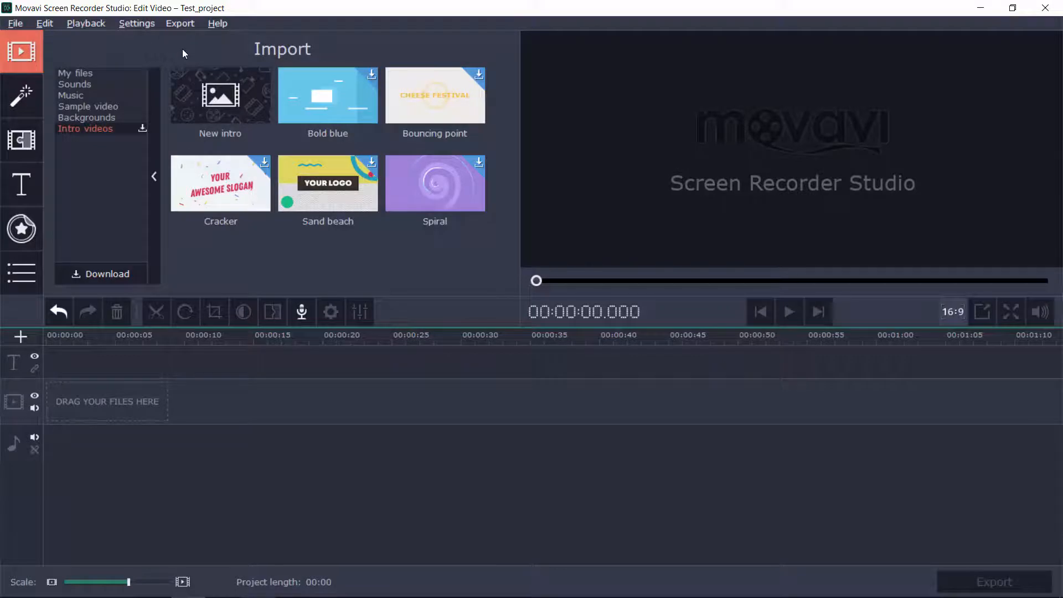
{"action": "left_click", "coordinate": [18, 141]}
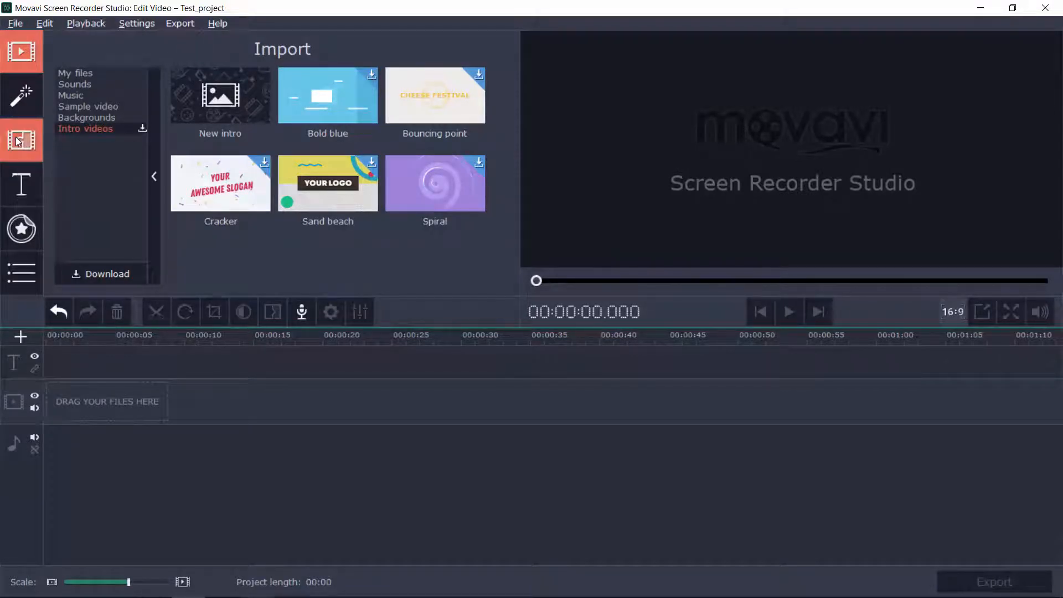
{"action": "left_click", "coordinate": [26, 94]}
{"action": "left_click", "coordinate": [16, 189]}
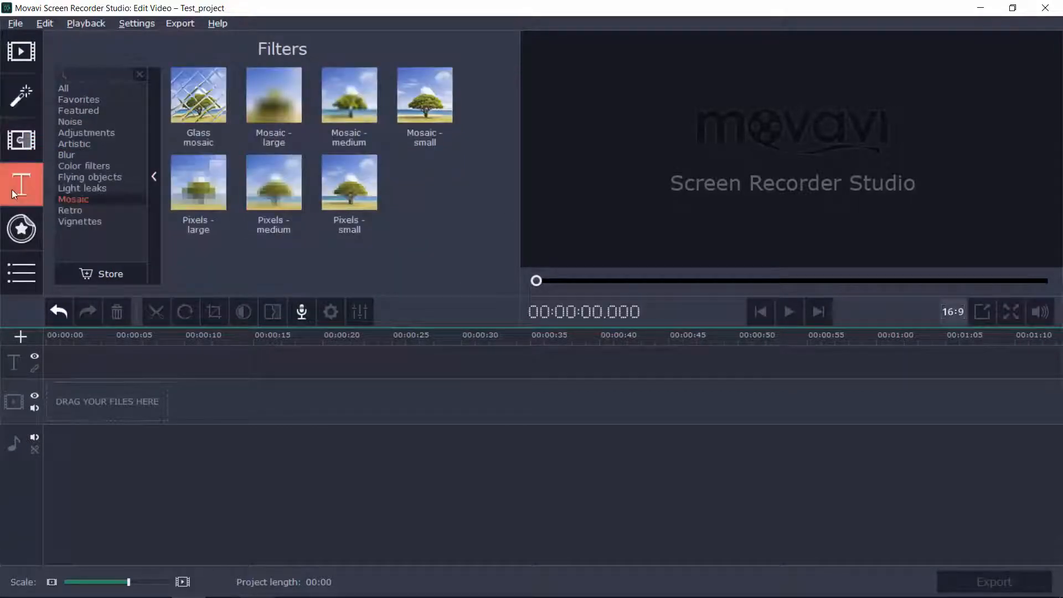
{"action": "left_click", "coordinate": [19, 227]}
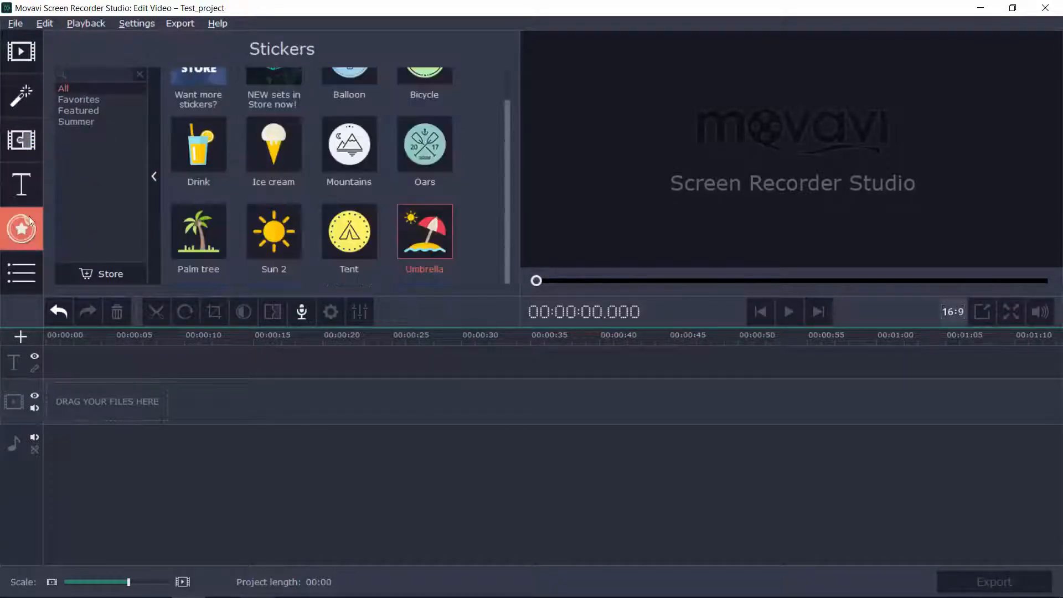
{"action": "scroll", "coordinate": [260, 158], "scroll_direction": "up", "scroll_amount": 1}
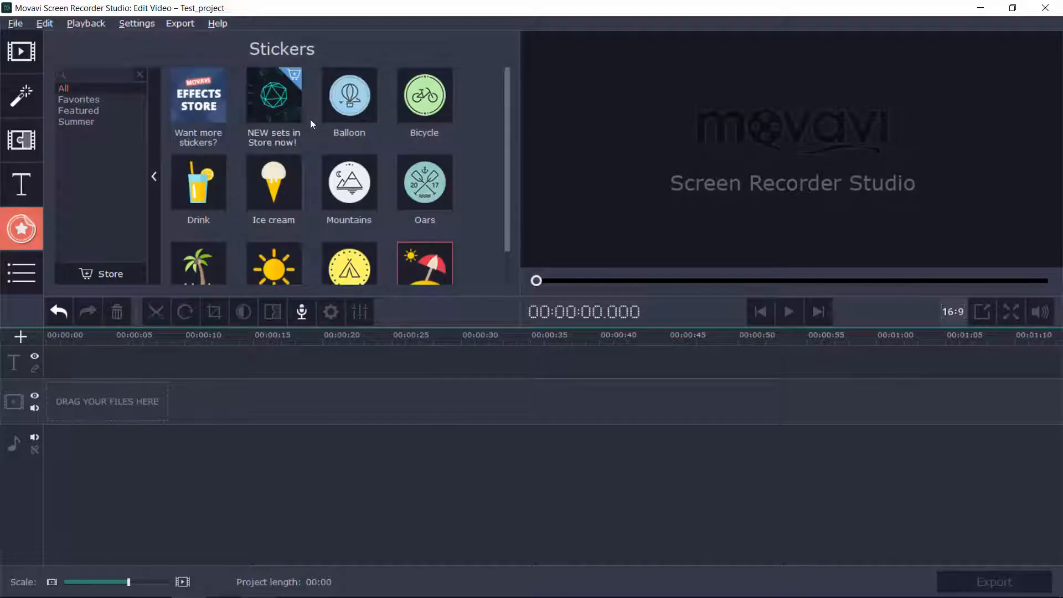
{"action": "scroll", "coordinate": [310, 120], "scroll_direction": "down", "scroll_amount": 1}
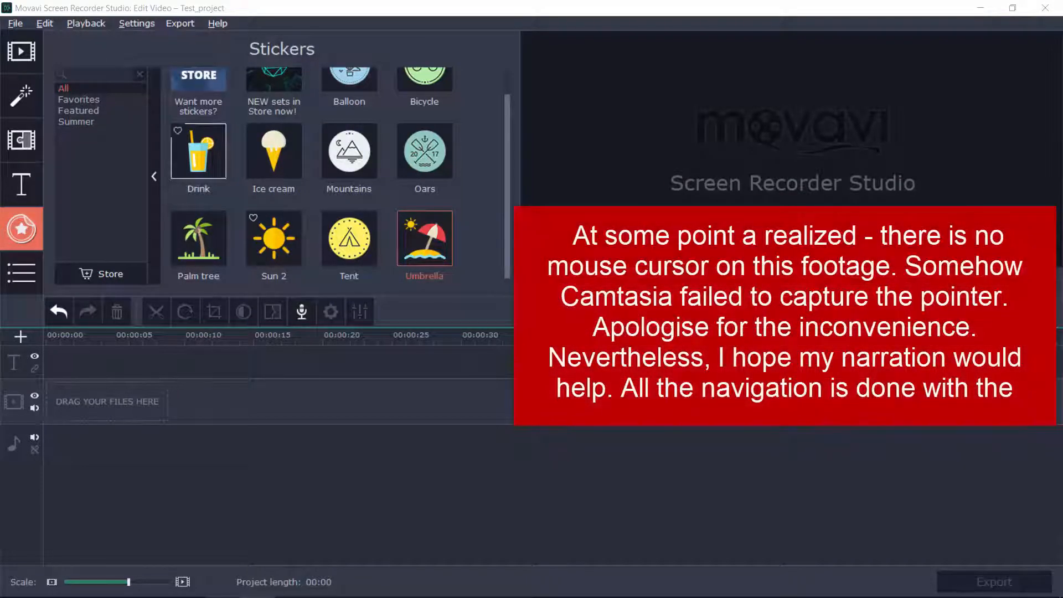
Review the import options for own files and browse the built-in music collection from start to end
{"action": "left_click", "coordinate": [21, 52]}
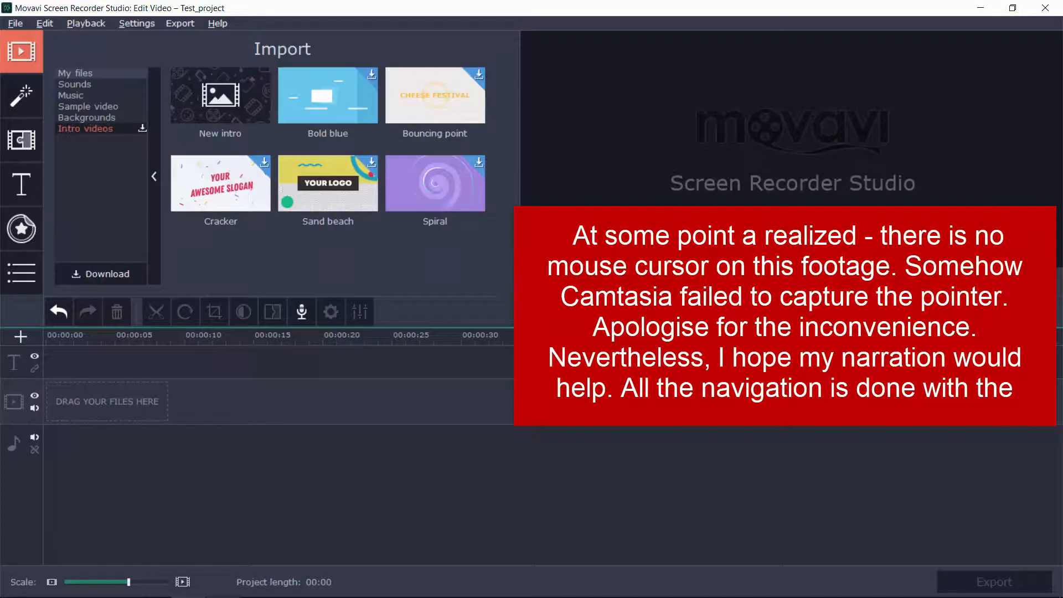
{"action": "left_click", "coordinate": [76, 73]}
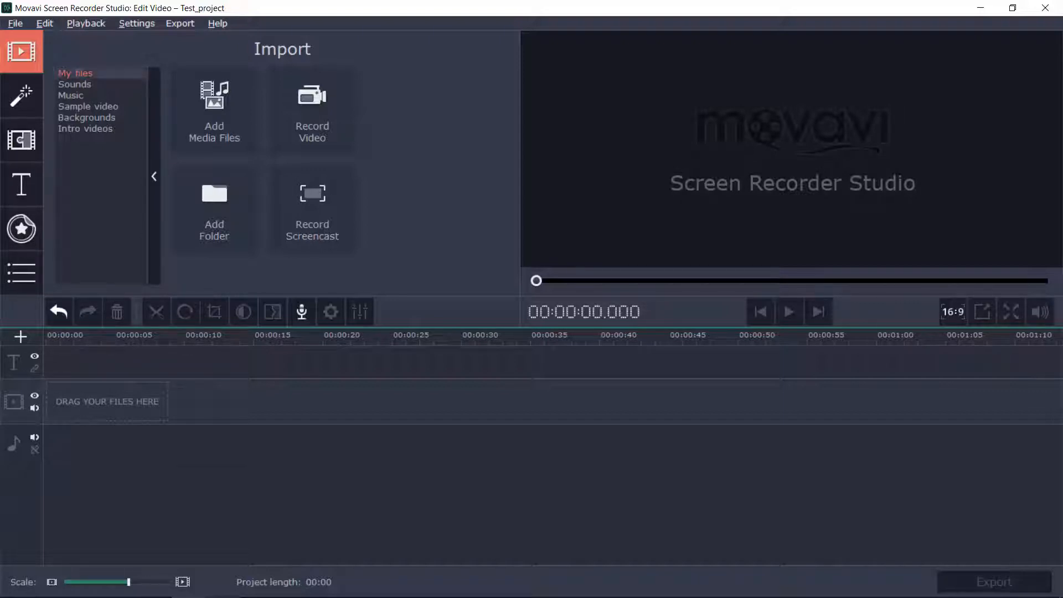
{"action": "left_click", "coordinate": [70, 95]}
{"action": "scroll", "coordinate": [328, 140], "scroll_direction": "down", "scroll_amount": 5}
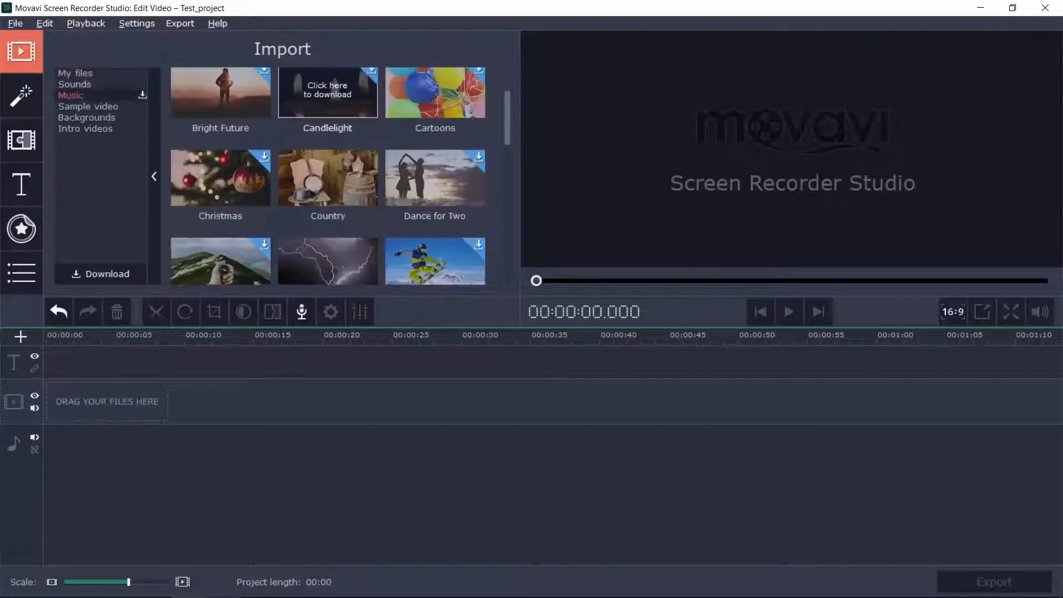
{"action": "scroll", "coordinate": [328, 141], "scroll_direction": "down", "scroll_amount": 5}
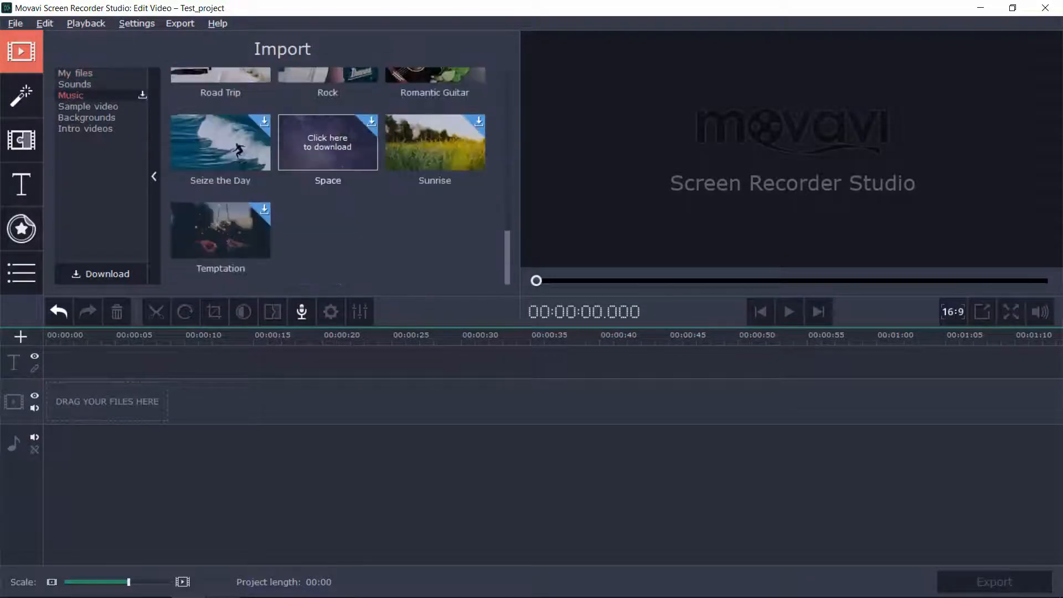
{"action": "scroll", "coordinate": [328, 176], "scroll_direction": "up", "scroll_amount": 10}
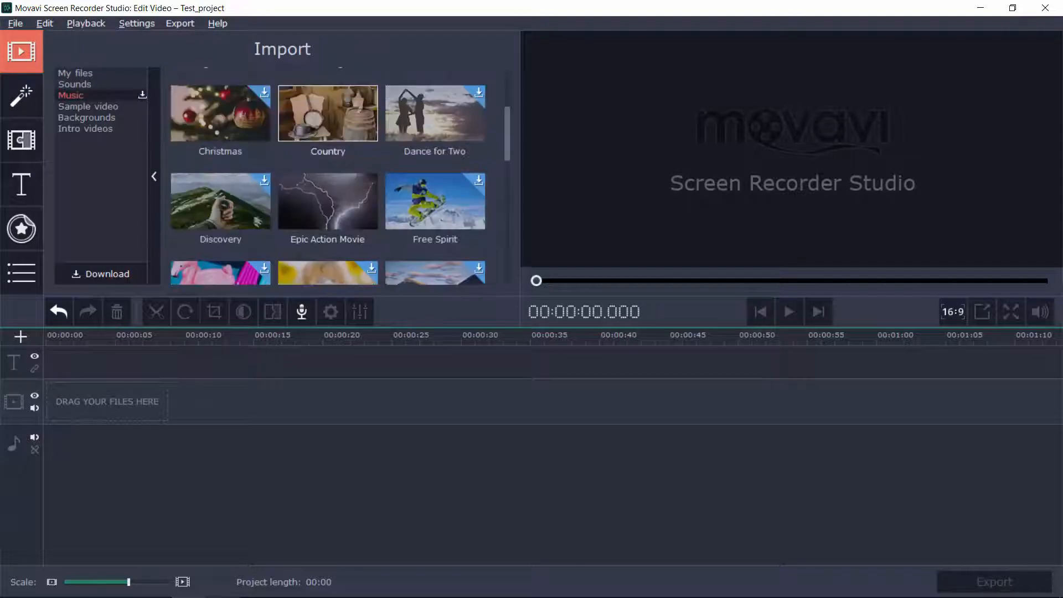
{"action": "scroll", "coordinate": [328, 111], "scroll_direction": "up", "scroll_amount": 2}
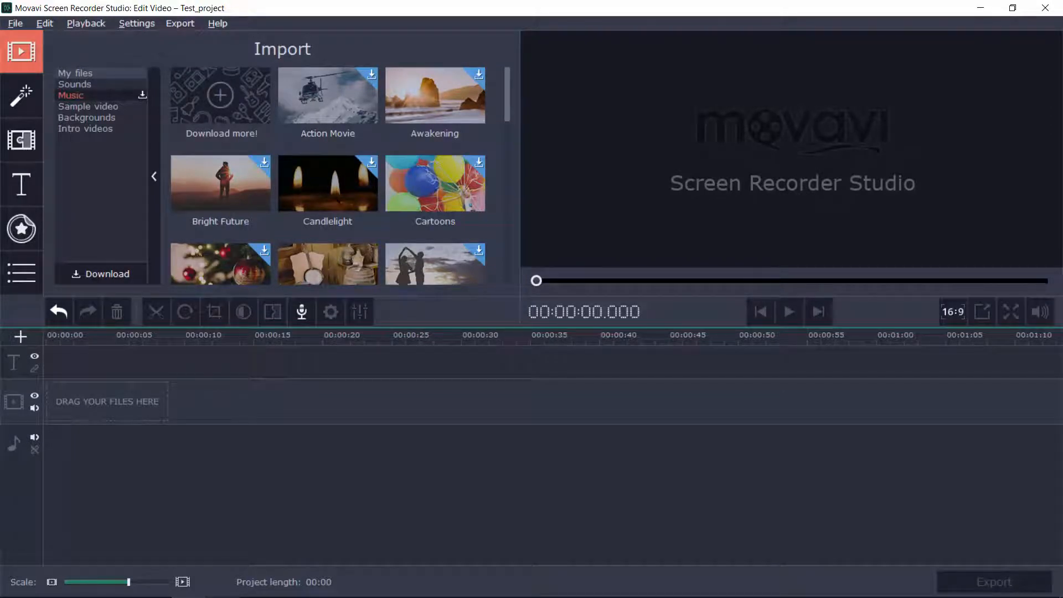
Import the image the-road-815297_1920 from the Projects folder into the project
{"action": "left_click", "coordinate": [75, 73]}
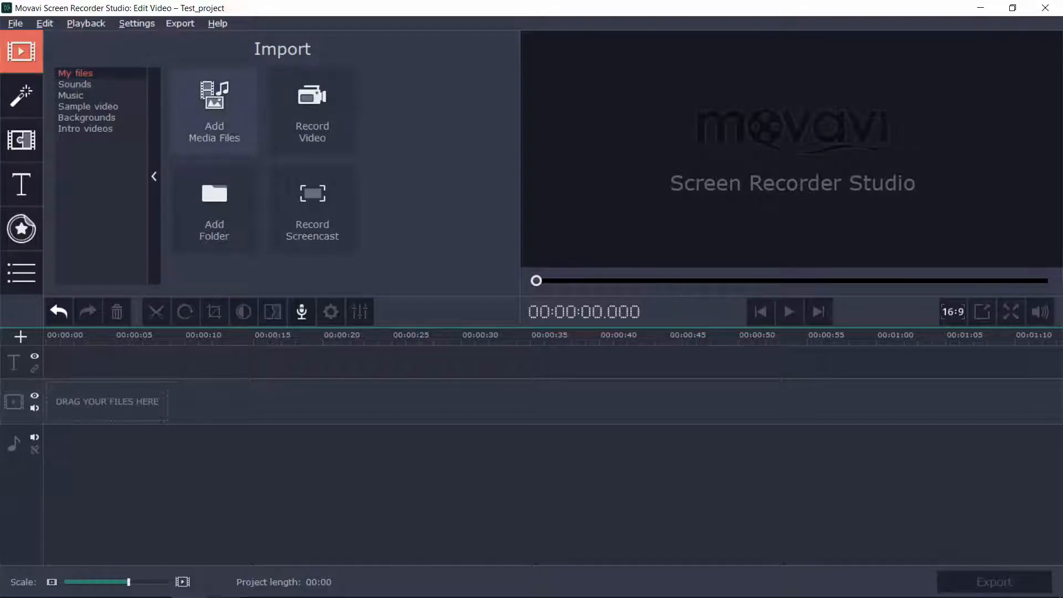
{"action": "left_click", "coordinate": [215, 111]}
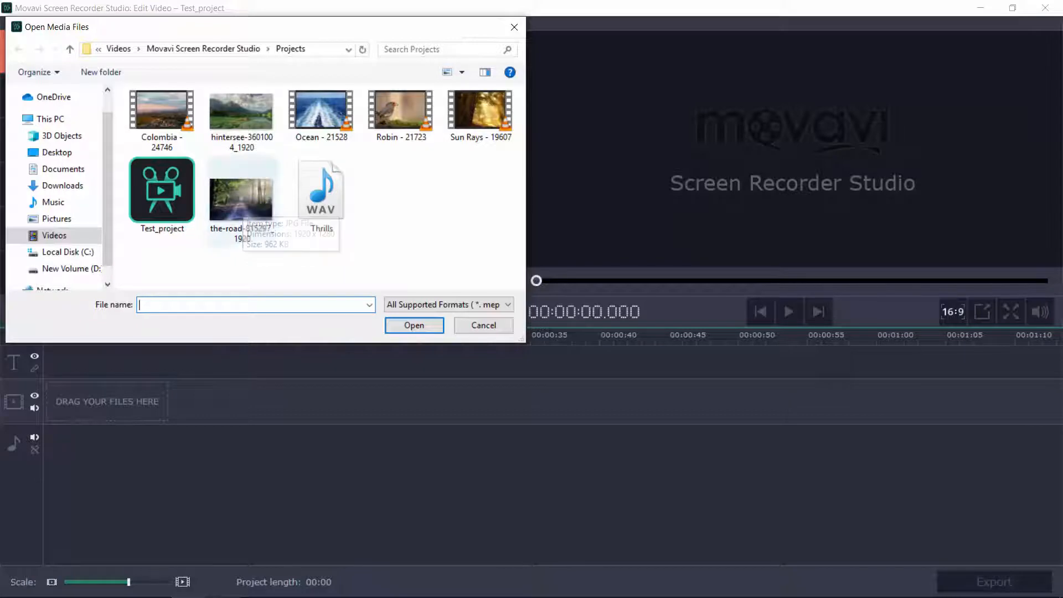
{"action": "left_click", "coordinate": [241, 201]}
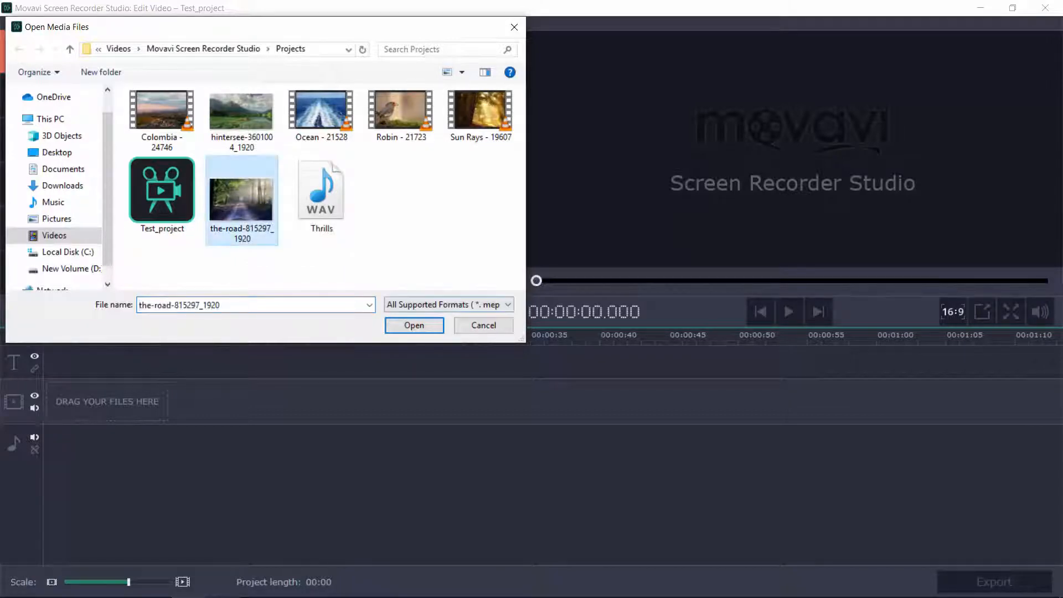
{"action": "left_click", "coordinate": [415, 325]}
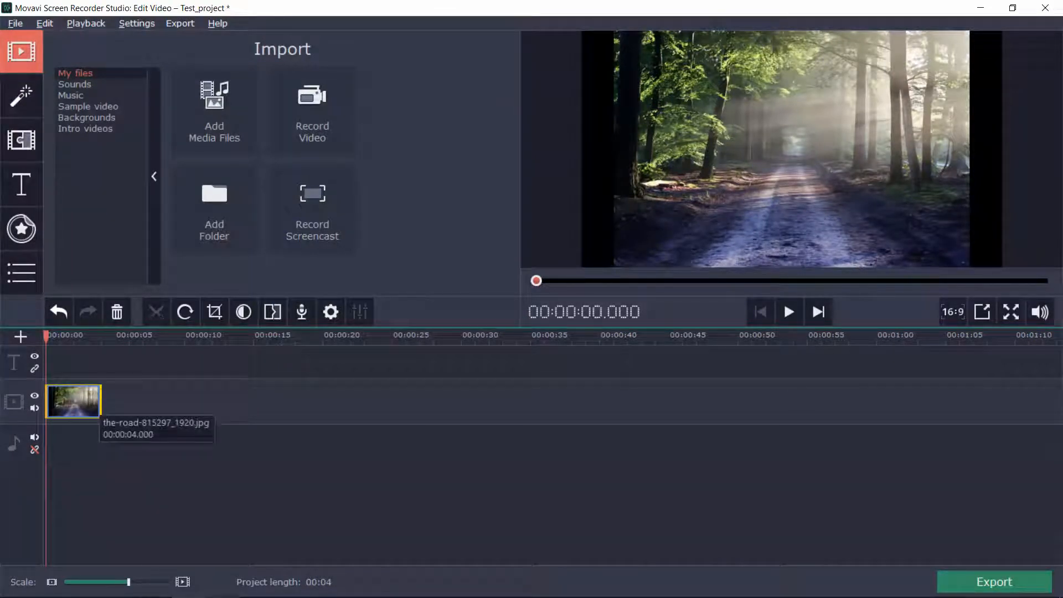
Stretch the road image clip on the timeline to a duration of about 23 seconds
{"action": "left_click_drag", "start_coordinate": [101, 403], "coordinate": [460, 403]}
{"action": "left_click_drag", "start_coordinate": [460, 336], "coordinate": [46, 336]}
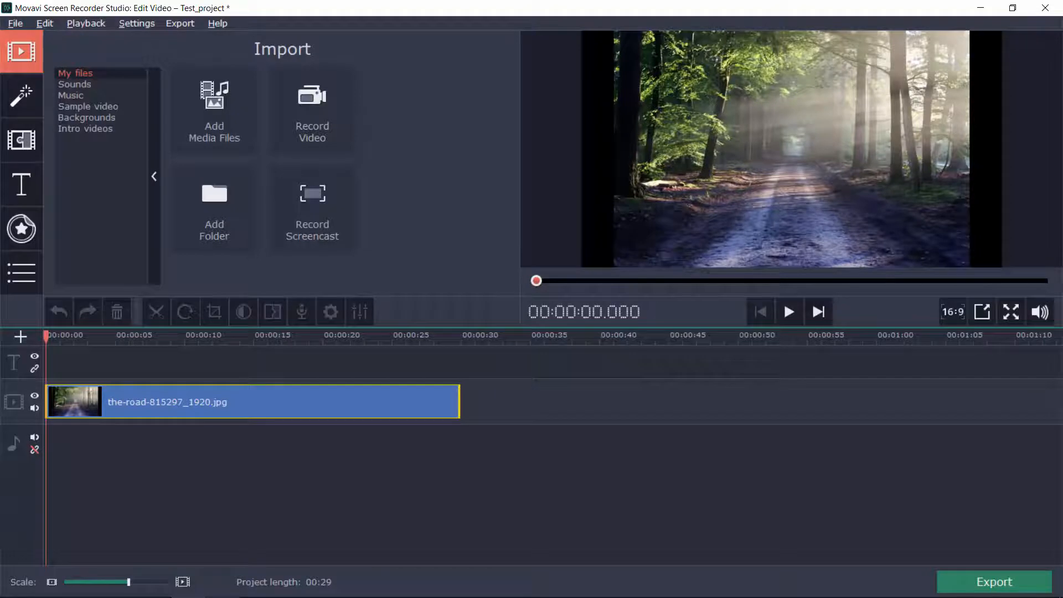
{"action": "left_click_drag", "start_coordinate": [459, 401], "coordinate": [366, 402]}
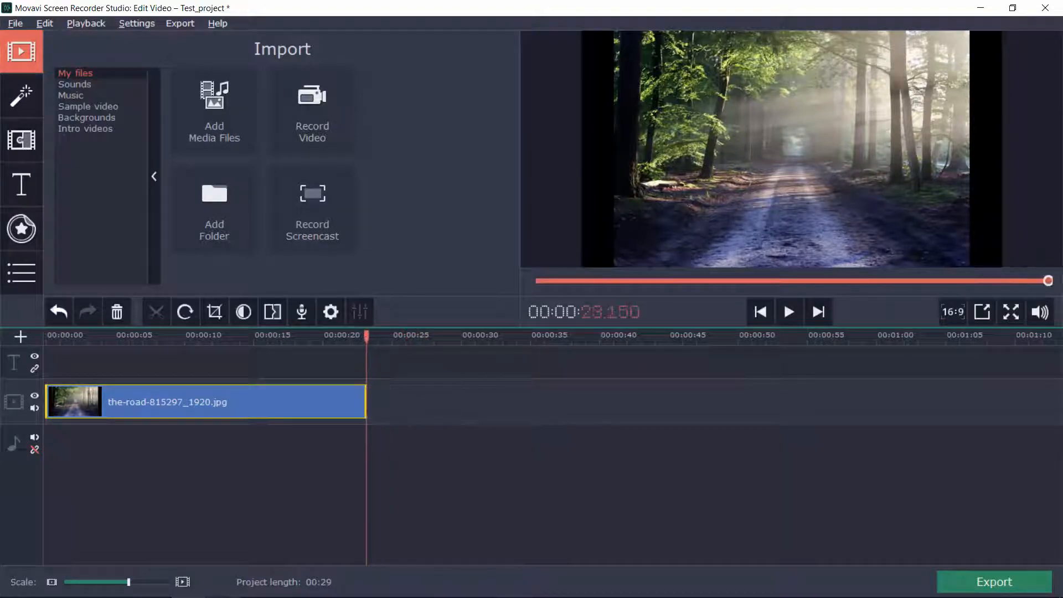
{"action": "left_click", "coordinate": [66, 336]}
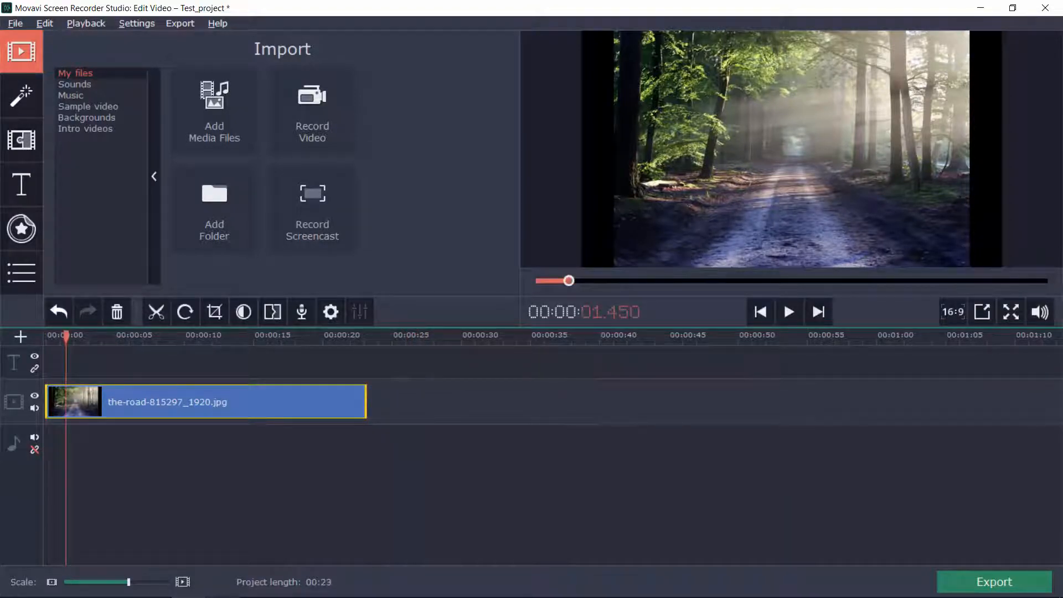
{"action": "mouse_move", "coordinate": [66, 336]}
{"action": "left_mouse_down"}
{"action": "mouse_move", "coordinate": [348, 335]}
{"action": "mouse_move", "coordinate": [70, 336]}
{"action": "left_mouse_up"}
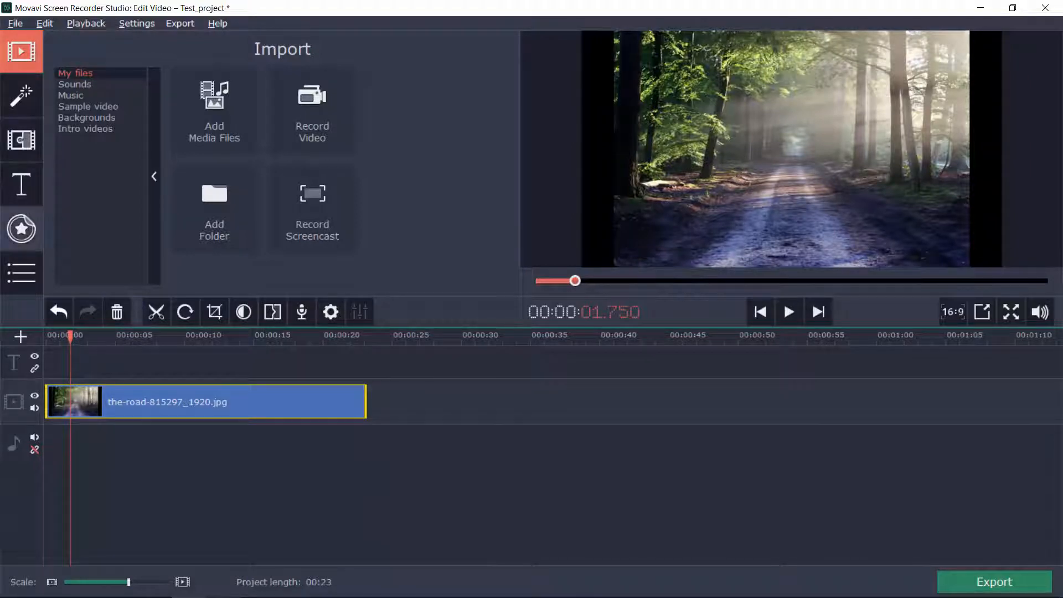
Add a Zoom in effect to the road clip, running from the clip's start to about 7.75 seconds
{"action": "left_click", "coordinate": [21, 272]}
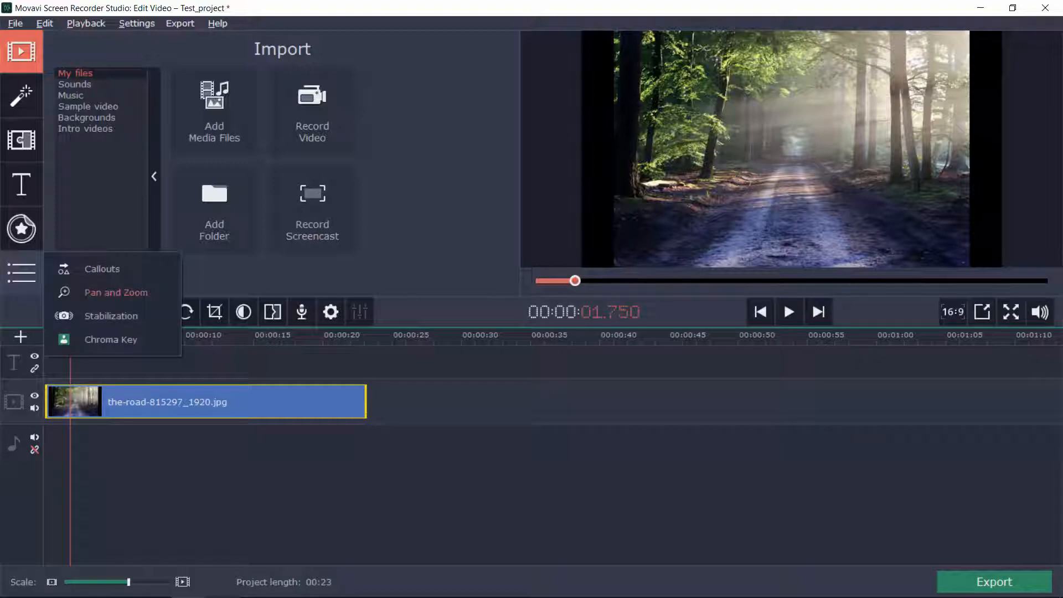
{"action": "left_click", "coordinate": [116, 293]}
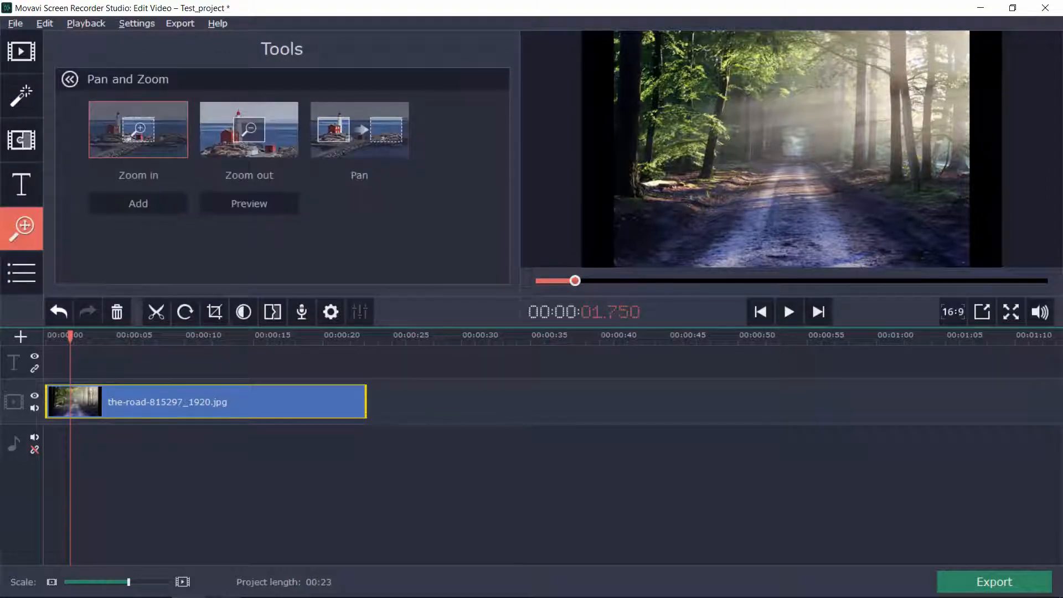
{"action": "left_click_drag", "start_coordinate": [70, 336], "coordinate": [126, 336]}
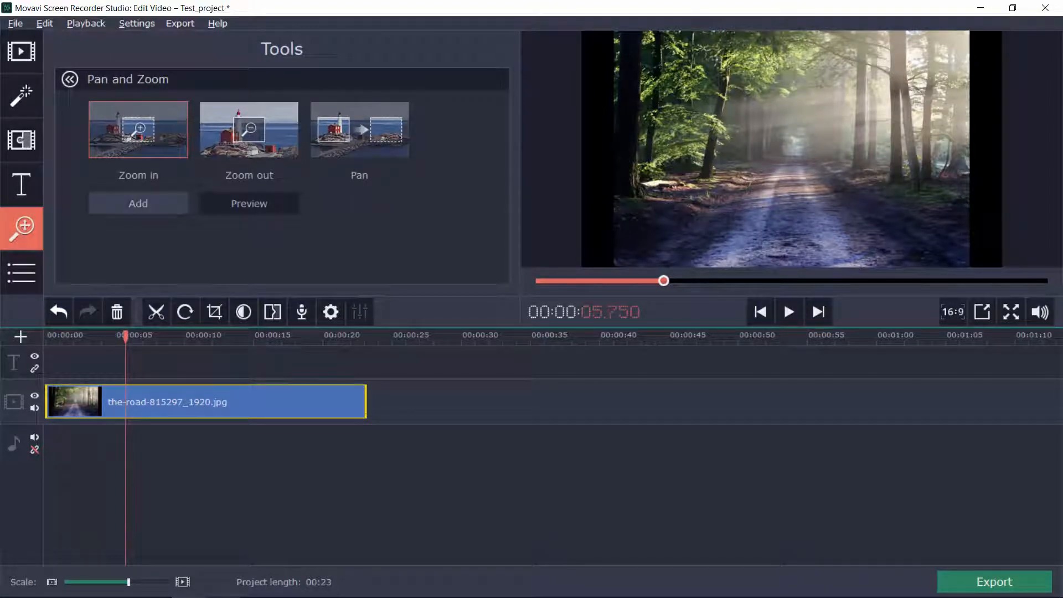
{"action": "left_click", "coordinate": [138, 204]}
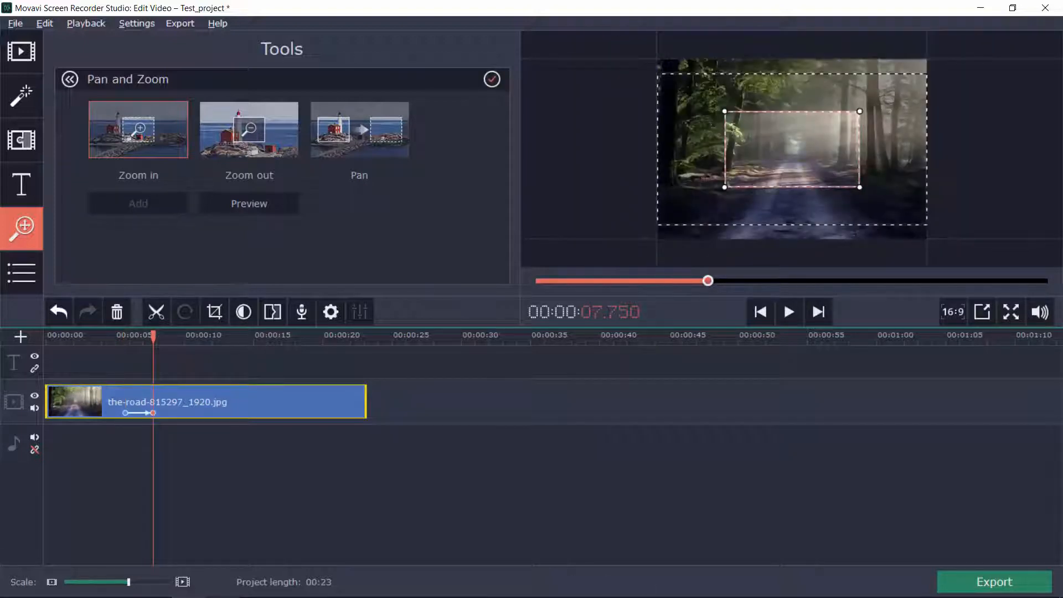
{"action": "left_click_drag", "start_coordinate": [125, 413], "coordinate": [46, 413]}
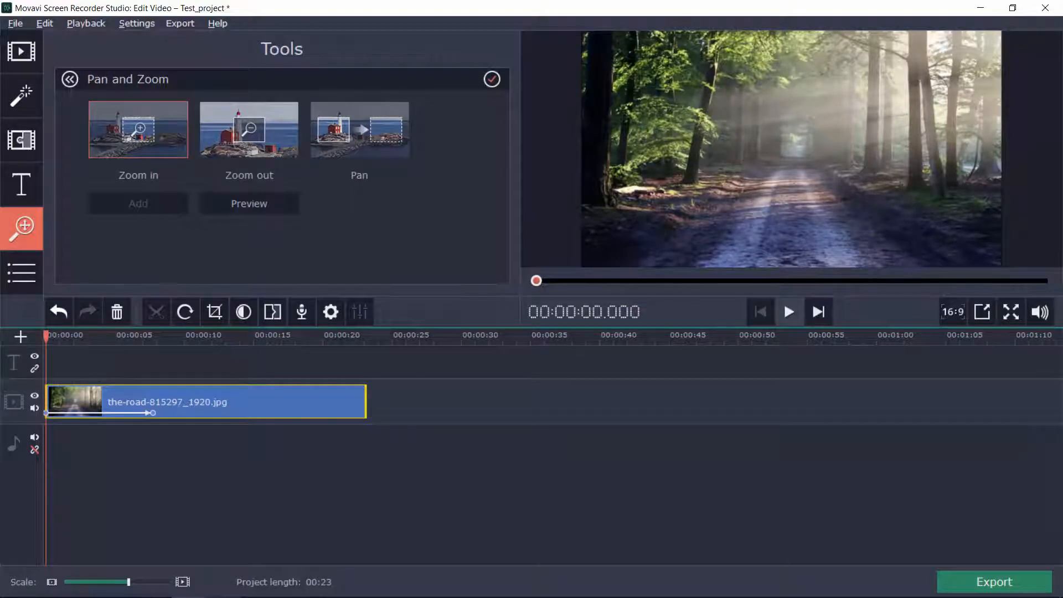
Play the road clip from its start to check the zoom, then scrub through the rest of it
{"action": "left_click", "coordinate": [789, 312]}
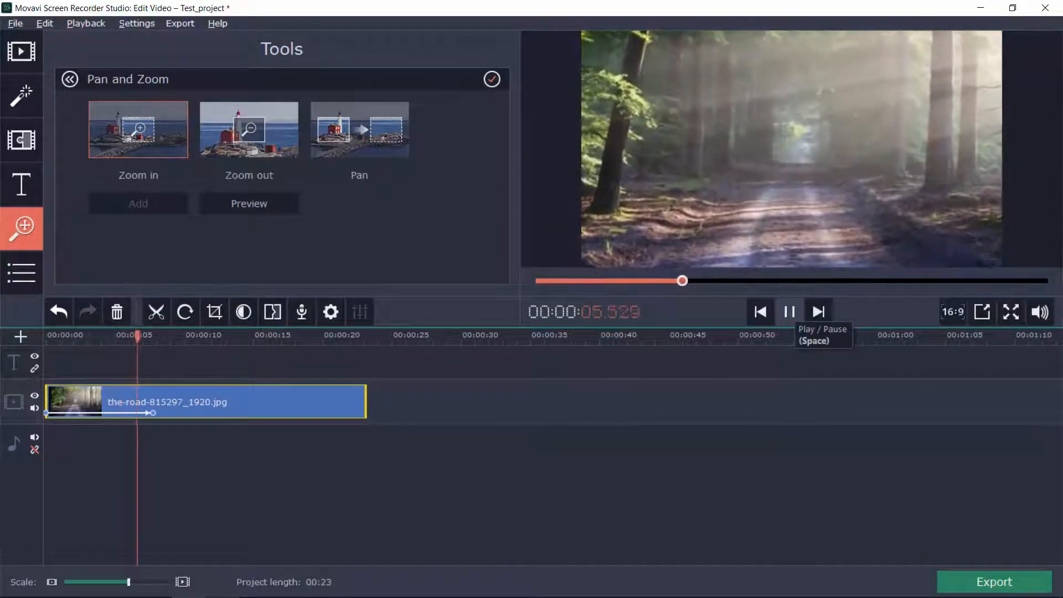
{"action": "left_click", "coordinate": [789, 311]}
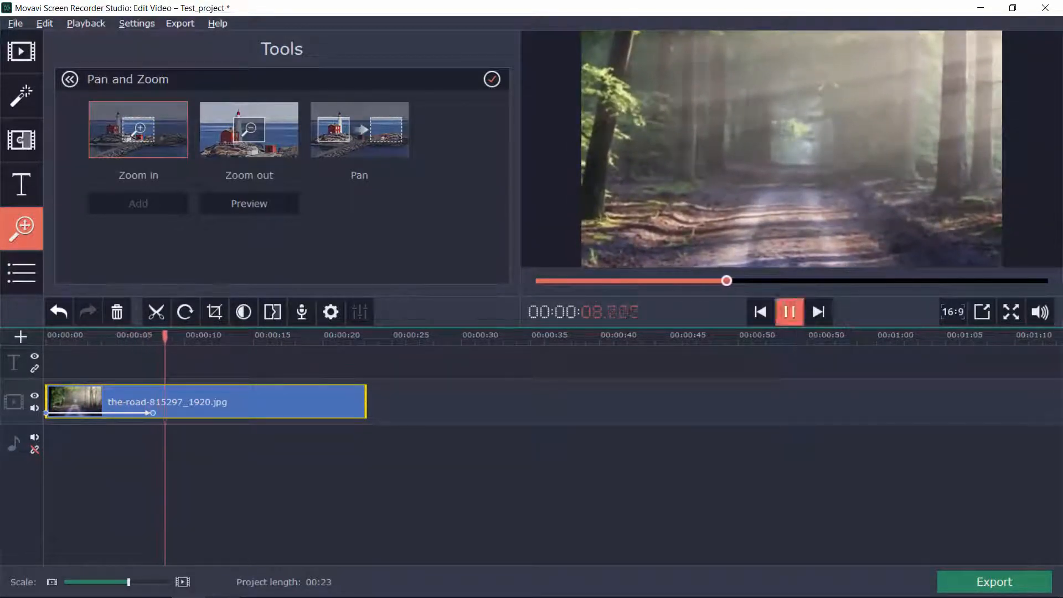
{"action": "left_click_drag", "start_coordinate": [166, 337], "coordinate": [279, 336]}
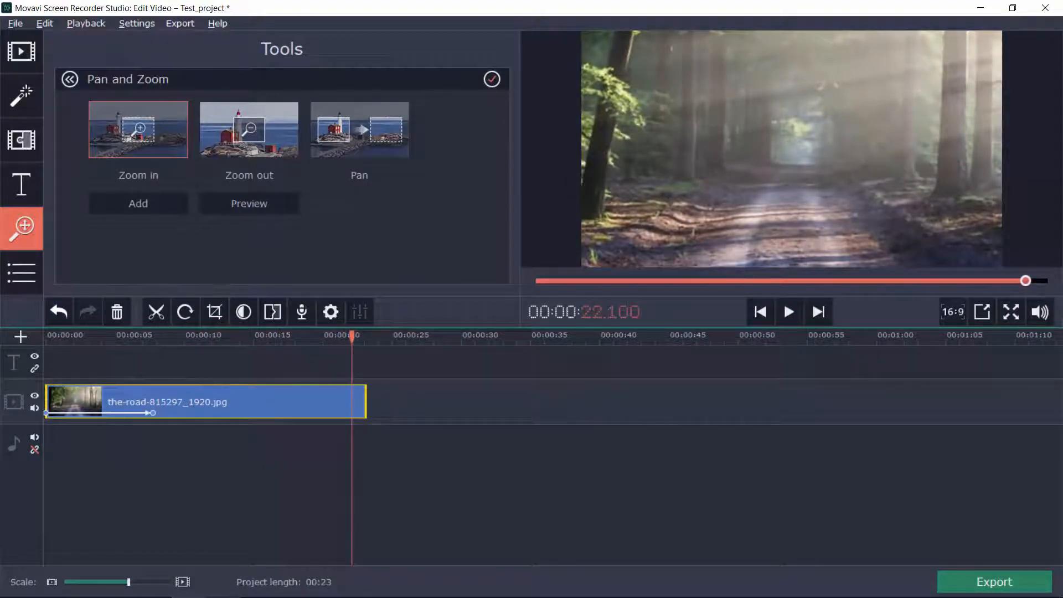
{"action": "left_click_drag", "start_coordinate": [351, 337], "coordinate": [161, 337]}
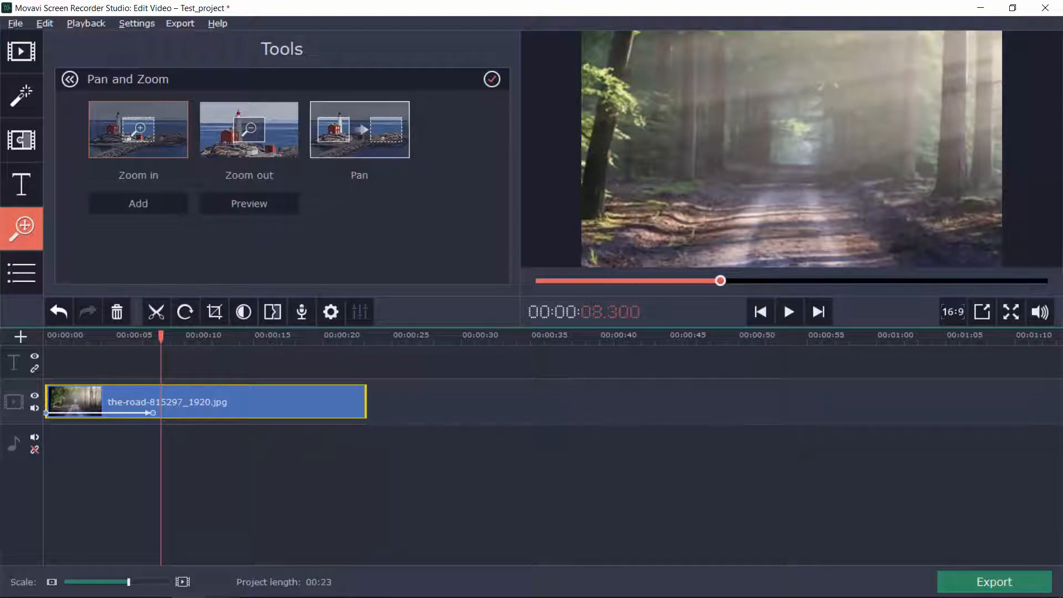
{"action": "left_click", "coordinate": [359, 130]}
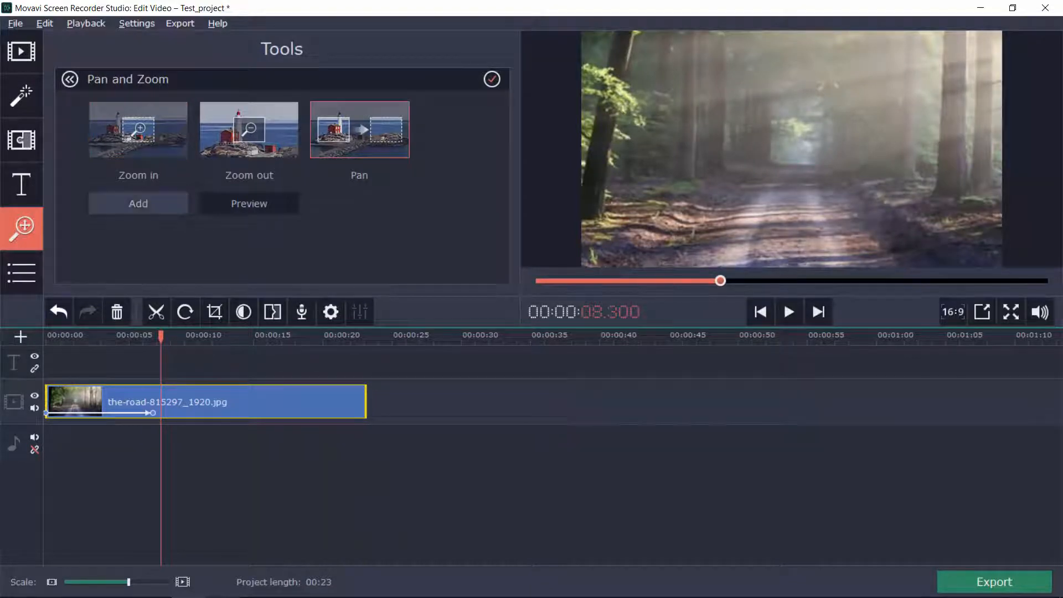
{"action": "left_click", "coordinate": [137, 203]}
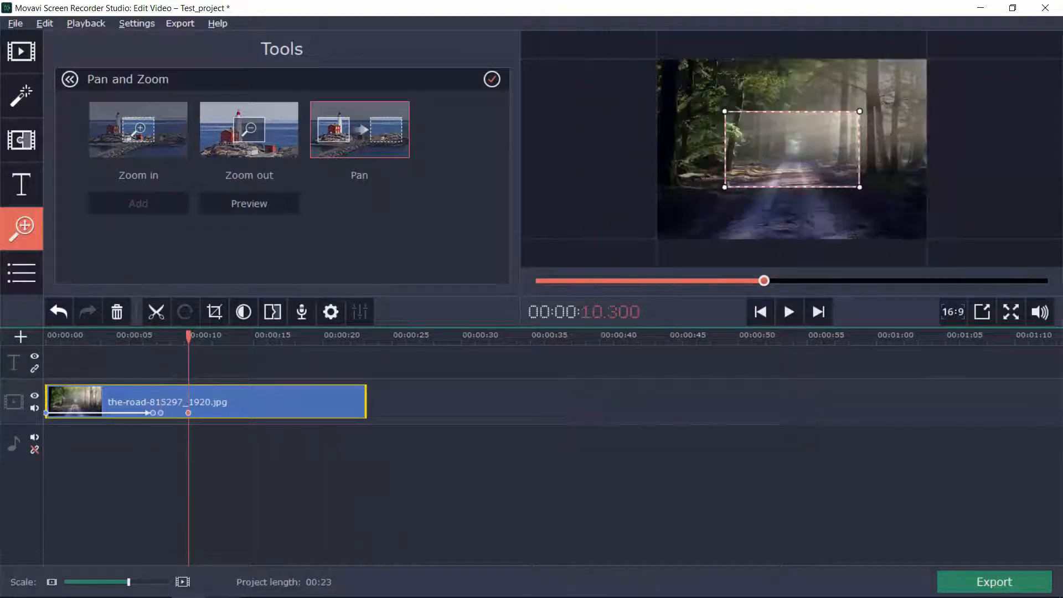
{"action": "left_click_drag", "start_coordinate": [188, 413], "coordinate": [234, 413]}
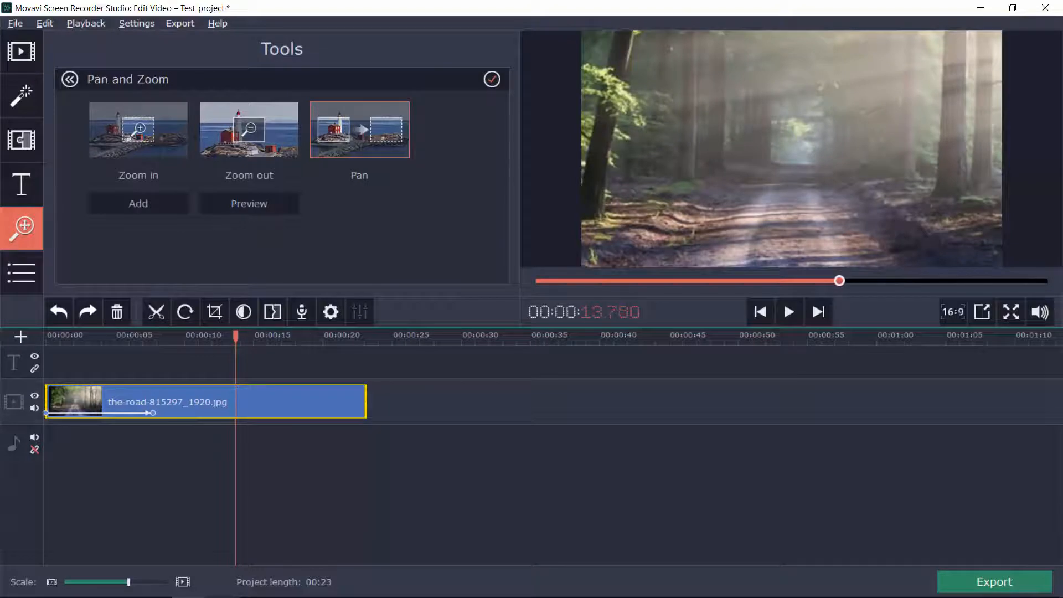
Add a Pan effect at about 8.45 seconds and move its end frame toward the lower-left part of the road image
{"action": "left_click_drag", "start_coordinate": [235, 337], "coordinate": [163, 336]}
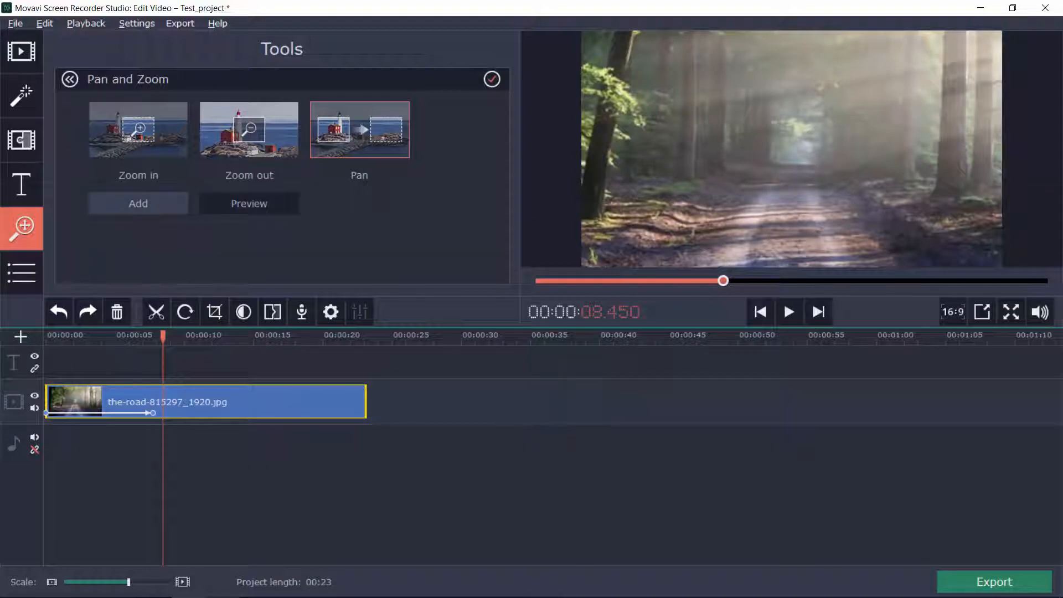
{"action": "left_click", "coordinate": [138, 204]}
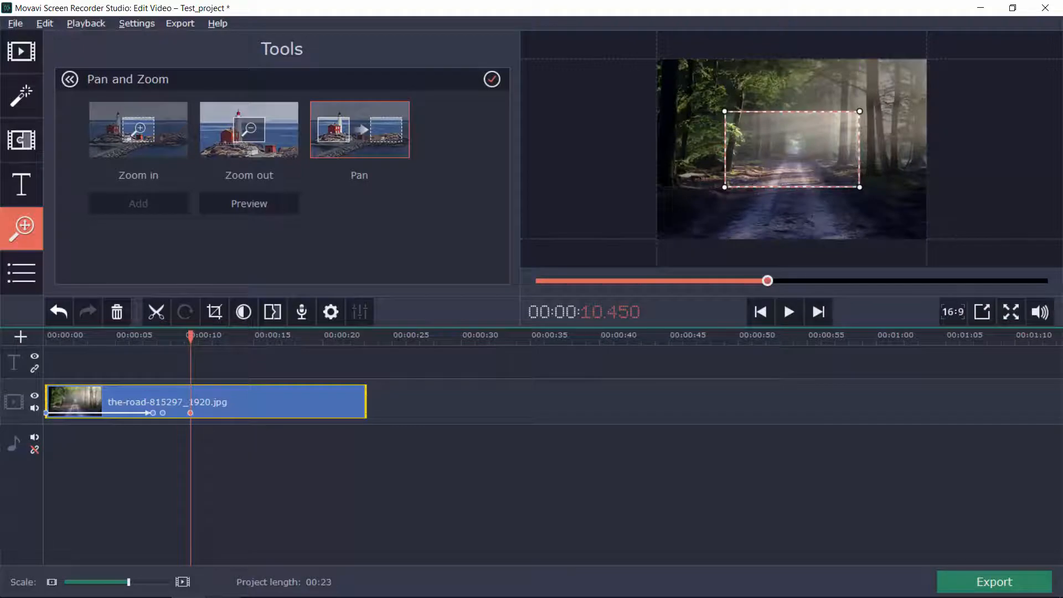
{"action": "left_click_drag", "start_coordinate": [791, 149], "coordinate": [744, 187]}
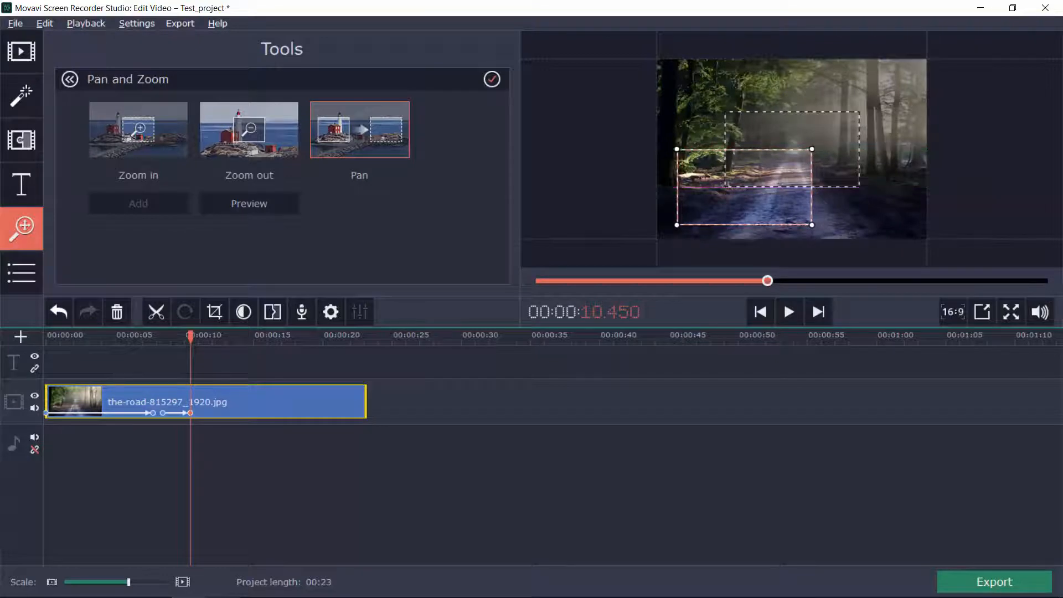
Extend the Pan effect to the end of the road clip and play the whole clip from its start
{"action": "left_click_drag", "start_coordinate": [190, 413], "coordinate": [363, 413]}
{"action": "left_click_drag", "start_coordinate": [365, 336], "coordinate": [46, 336]}
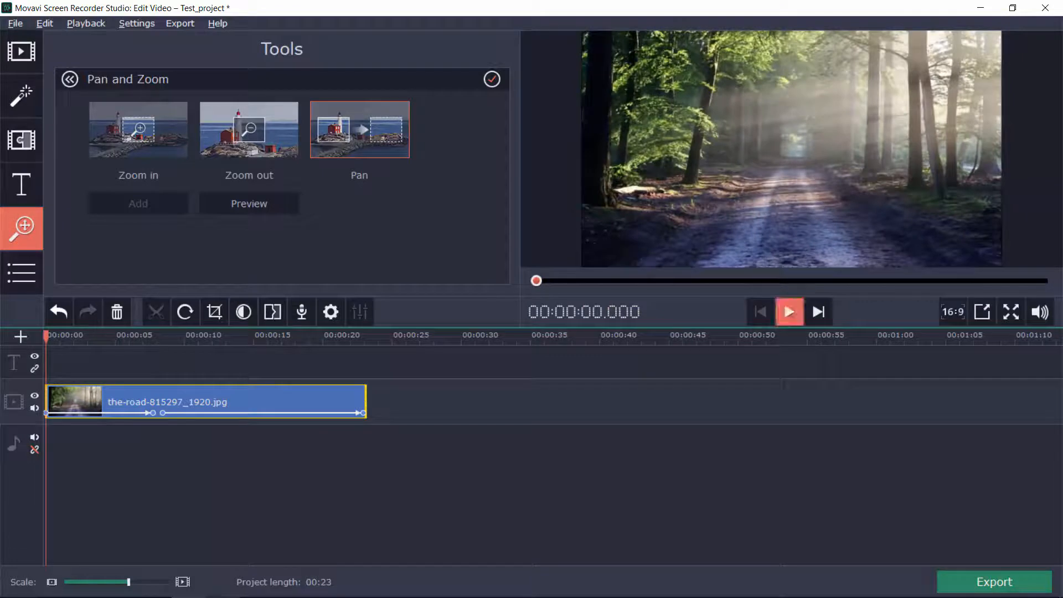
{"action": "left_click", "coordinate": [789, 312]}
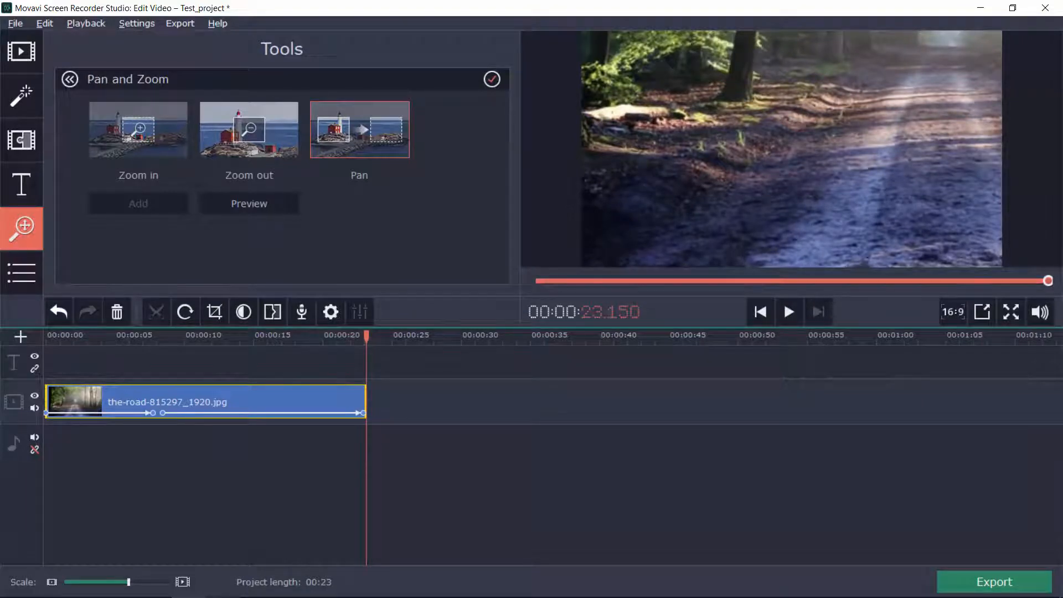
{"action": "left_click_drag", "start_coordinate": [366, 336], "coordinate": [248, 337]}
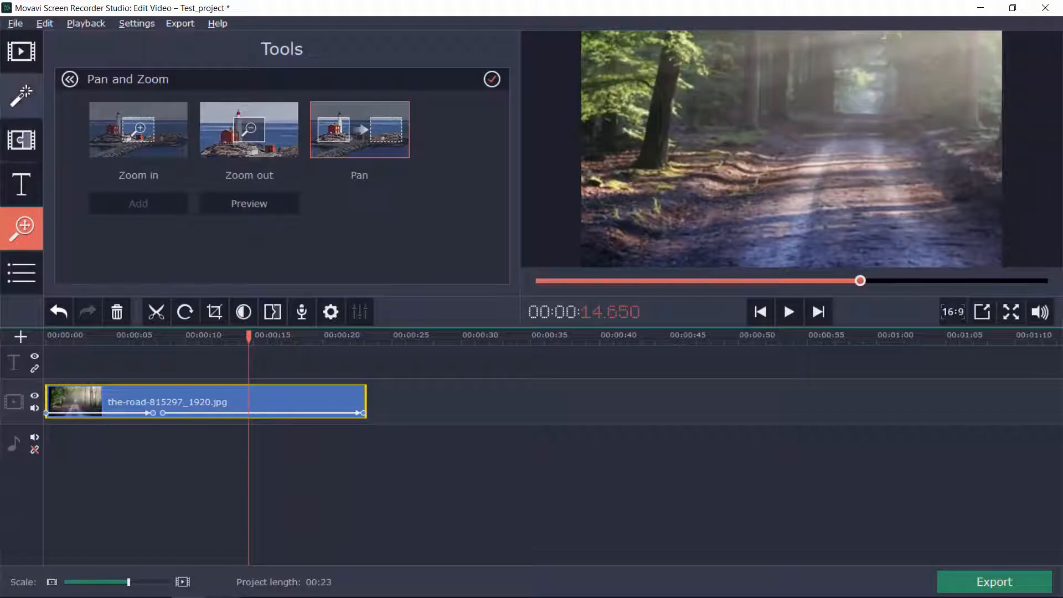
Search all filters for "sha" and apply the Sharpen - high filter to the road clip
{"action": "left_click", "coordinate": [21, 94]}
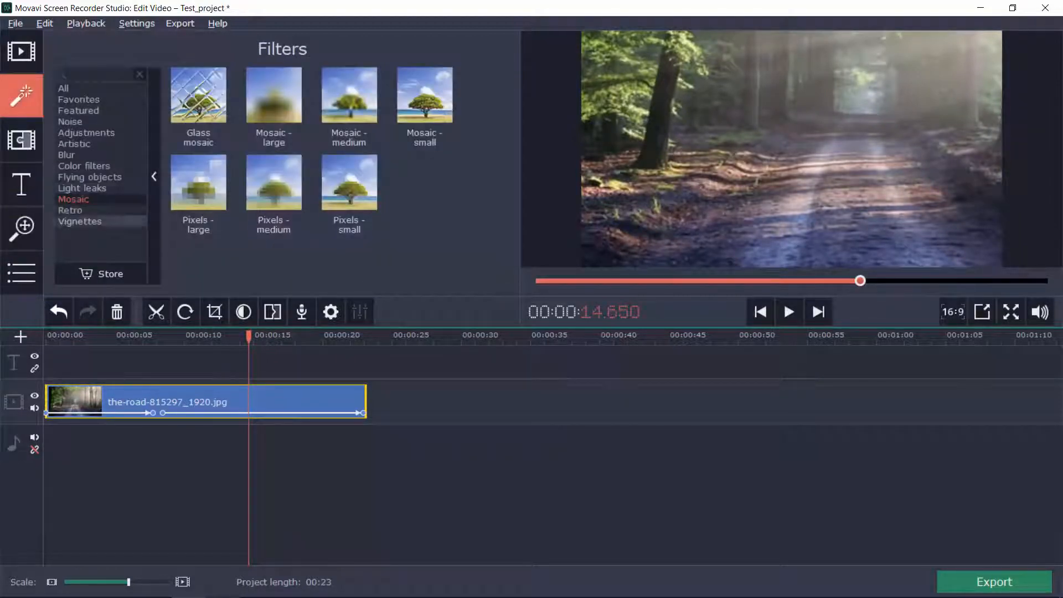
{"action": "left_click", "coordinate": [64, 88]}
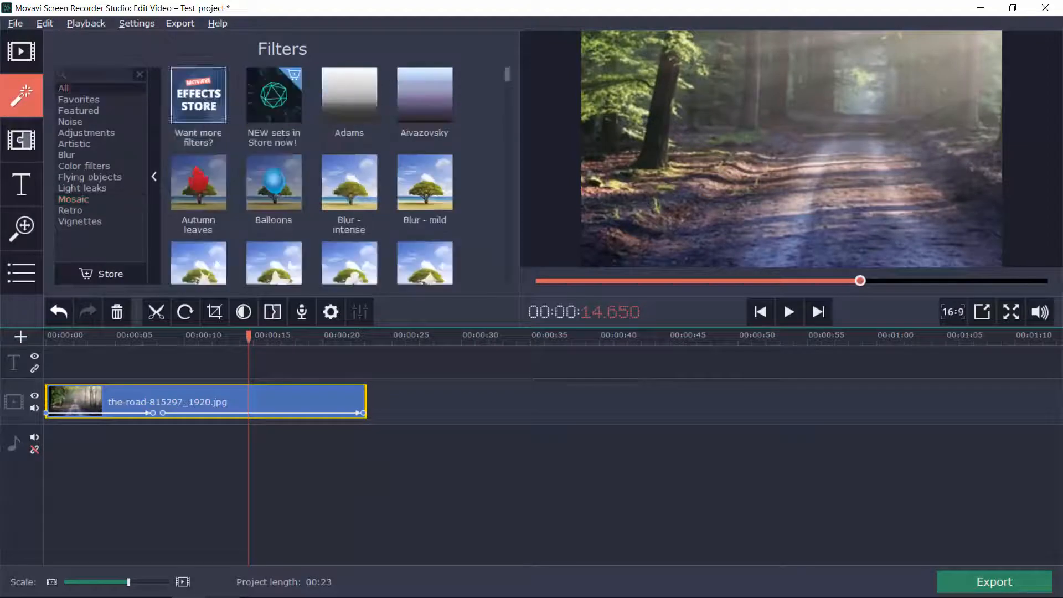
{"action": "scroll", "coordinate": [274, 94], "scroll_direction": "down", "scroll_amount": 2}
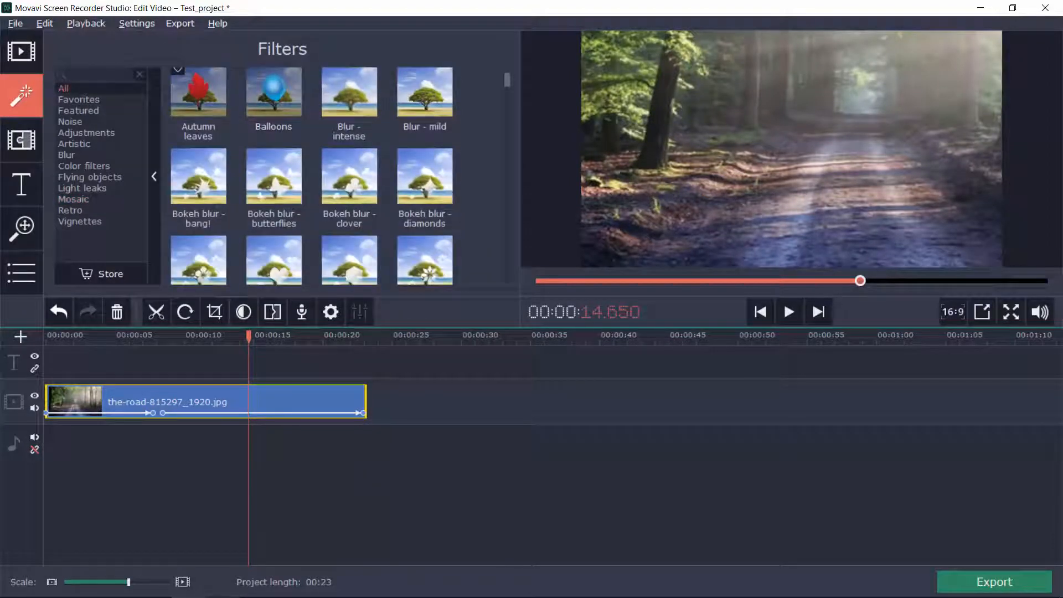
{"action": "type", "text": "sha"}
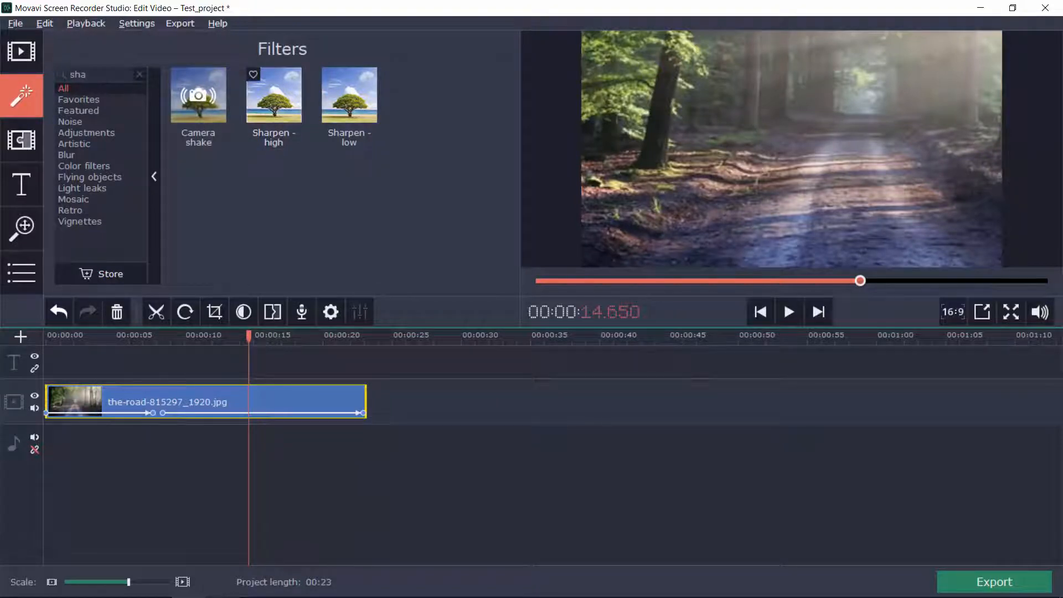
{"action": "left_click_drag", "start_coordinate": [274, 95], "coordinate": [204, 401]}
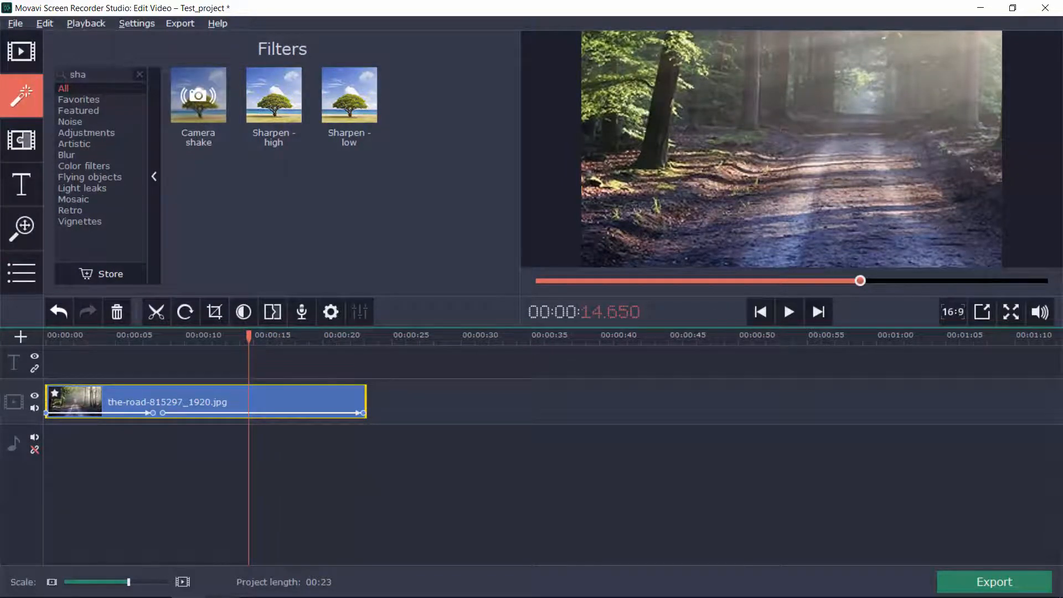
Play the road clip from its start and skip ahead to check the sharpening through to the end
{"action": "key", "text": "Home"}
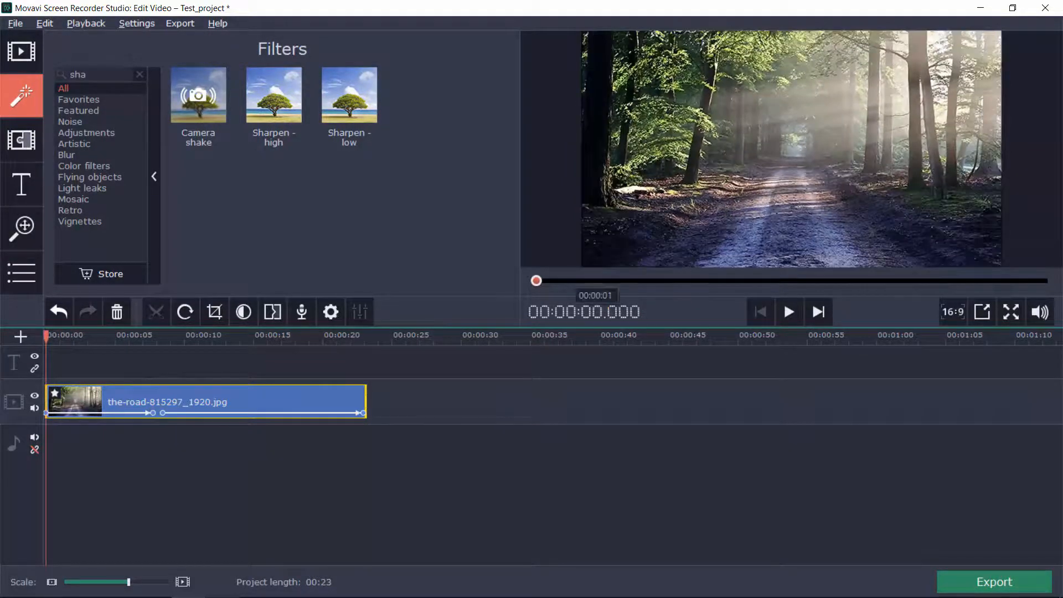
{"action": "left_click", "coordinate": [789, 312]}
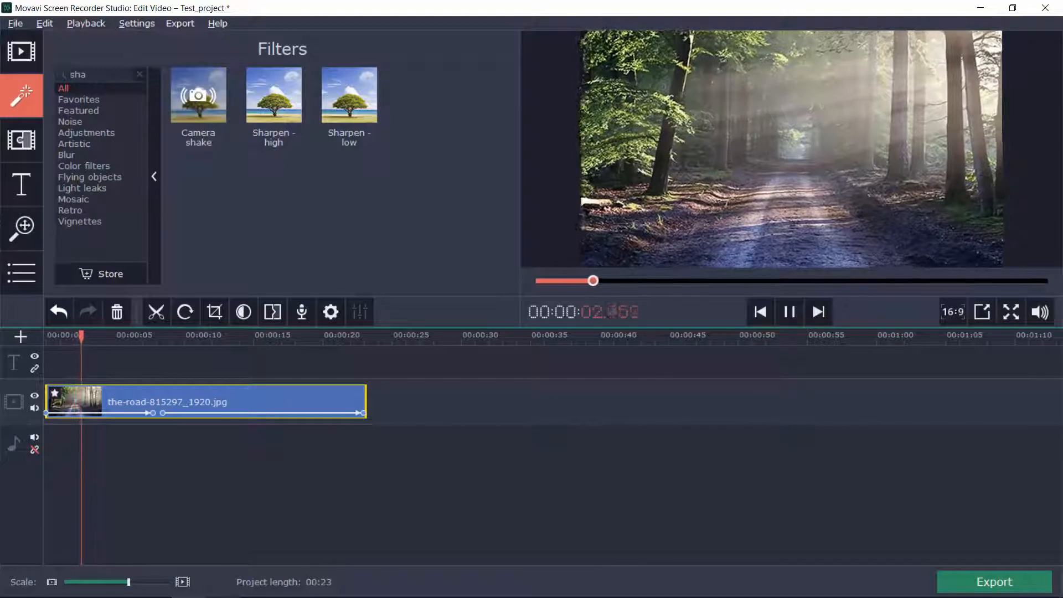
{"action": "left_click_drag", "start_coordinate": [626, 281], "coordinate": [767, 281]}
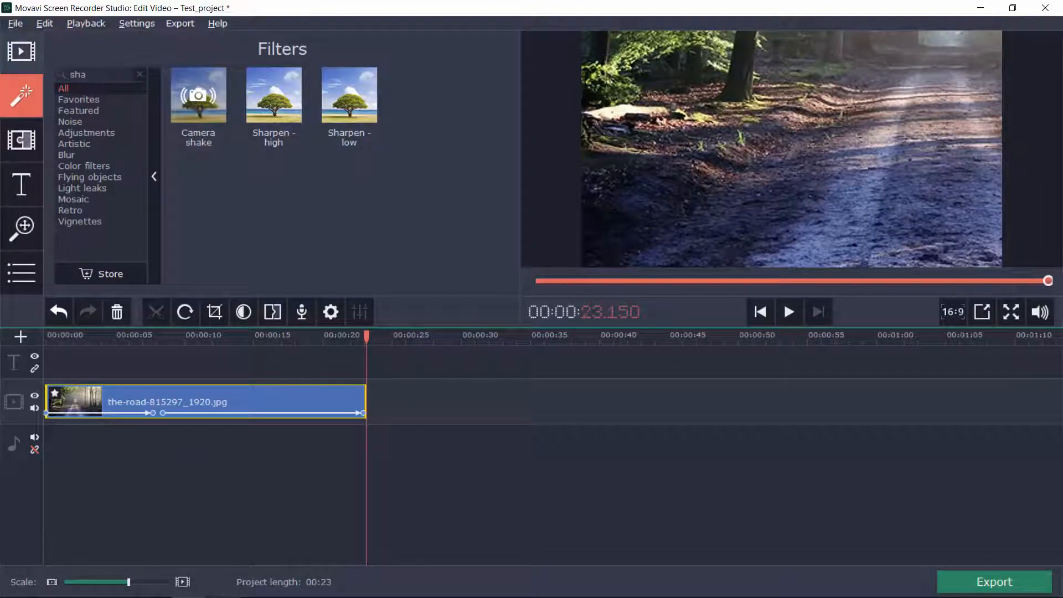
Import the video Sun Rays - 19607 from the Projects folder onto the video track after the road clip
{"action": "left_click", "coordinate": [21, 50]}
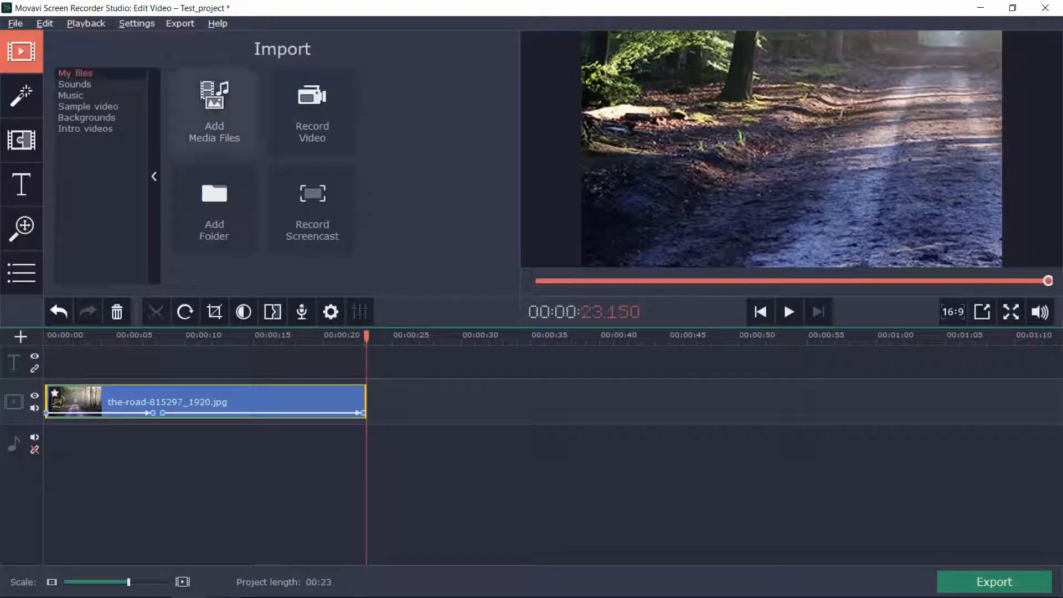
{"action": "left_click", "coordinate": [215, 111]}
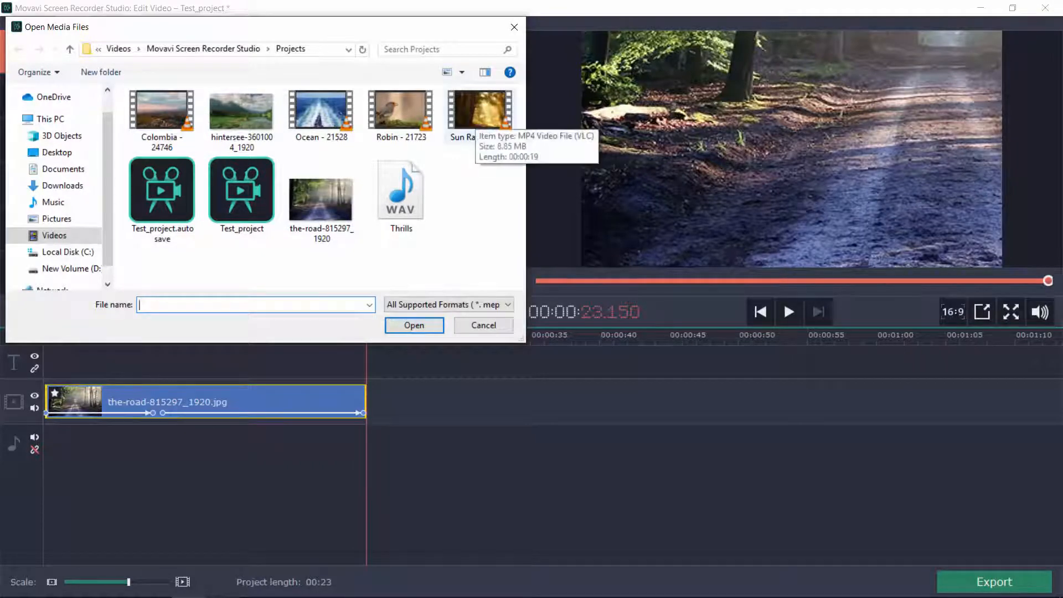
{"action": "left_click", "coordinate": [476, 119]}
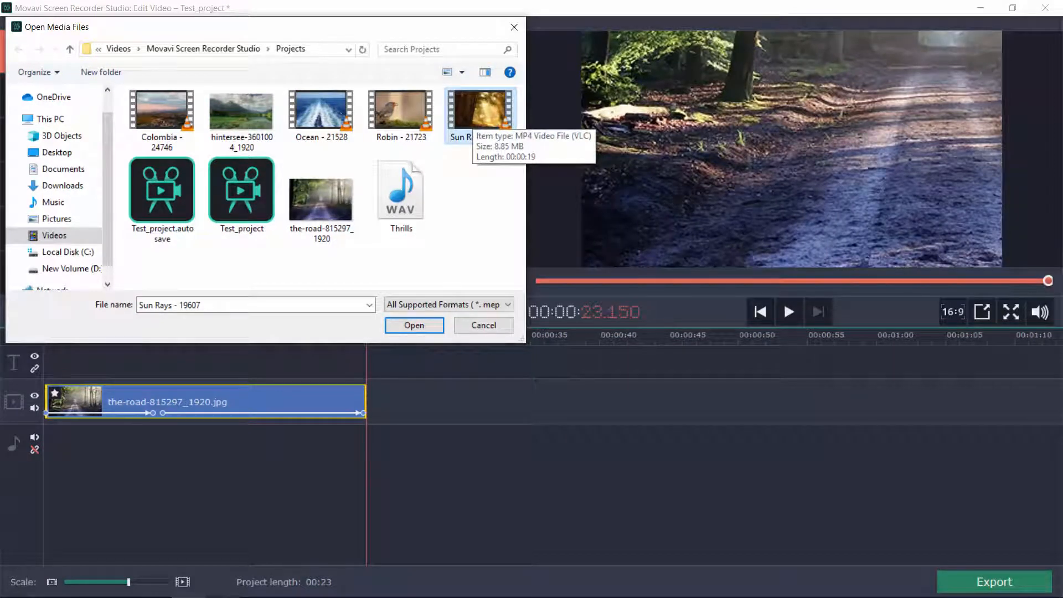
{"action": "key", "text": "Return"}
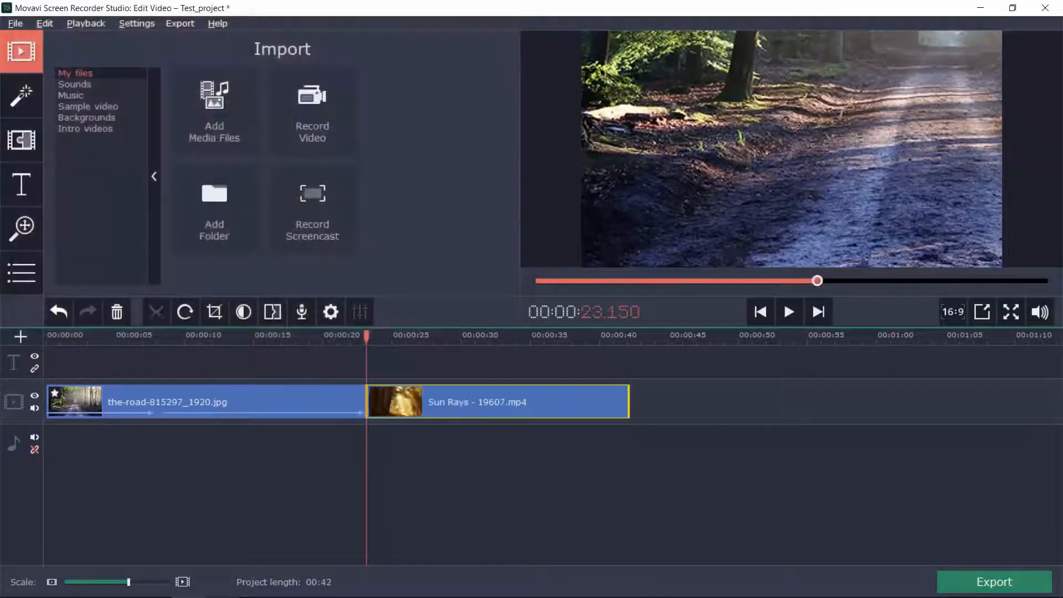
Play across the cut from the road clip to the Sun Rays clip, then replay part of the road clip
{"action": "mouse_move", "coordinate": [367, 336]}
{"action": "left_mouse_down"}
{"action": "mouse_move", "coordinate": [74, 337]}
{"action": "mouse_move", "coordinate": [370, 336]}
{"action": "mouse_move", "coordinate": [350, 336]}
{"action": "left_mouse_up"}
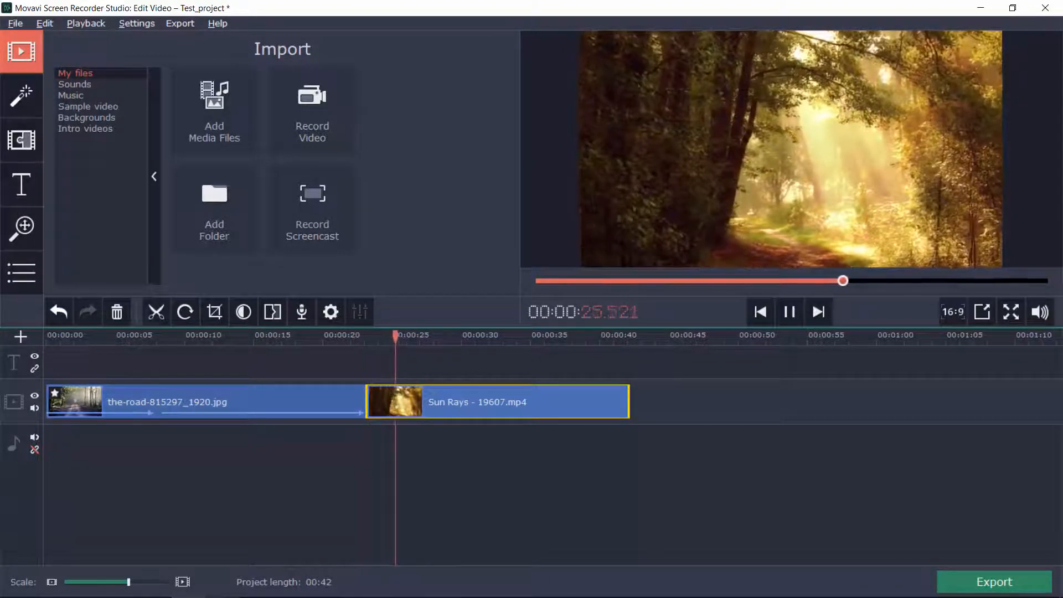
{"action": "left_click_drag", "start_coordinate": [402, 336], "coordinate": [252, 336]}
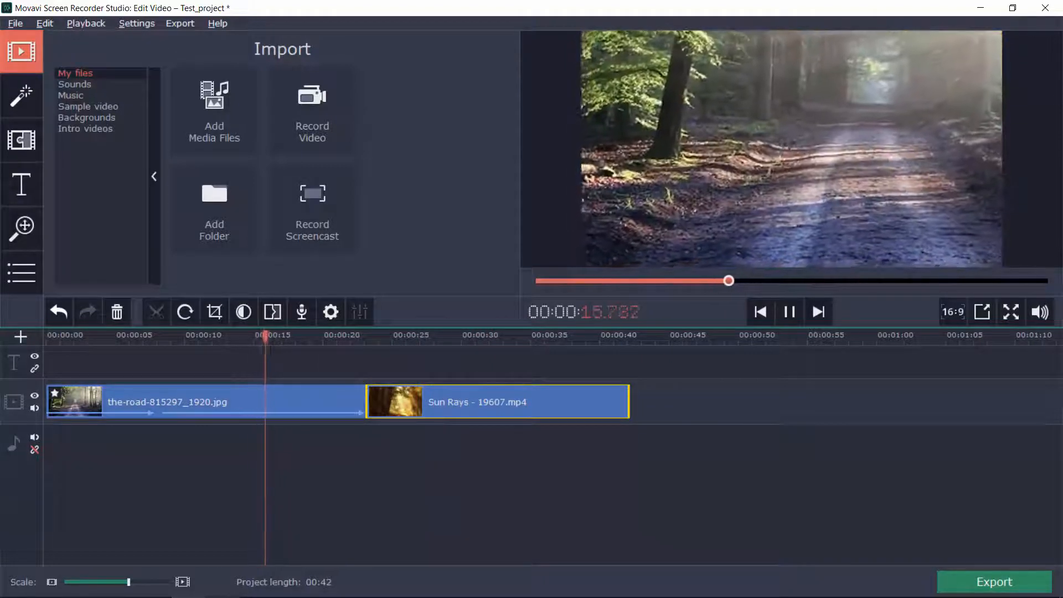
{"action": "left_click", "coordinate": [788, 312]}
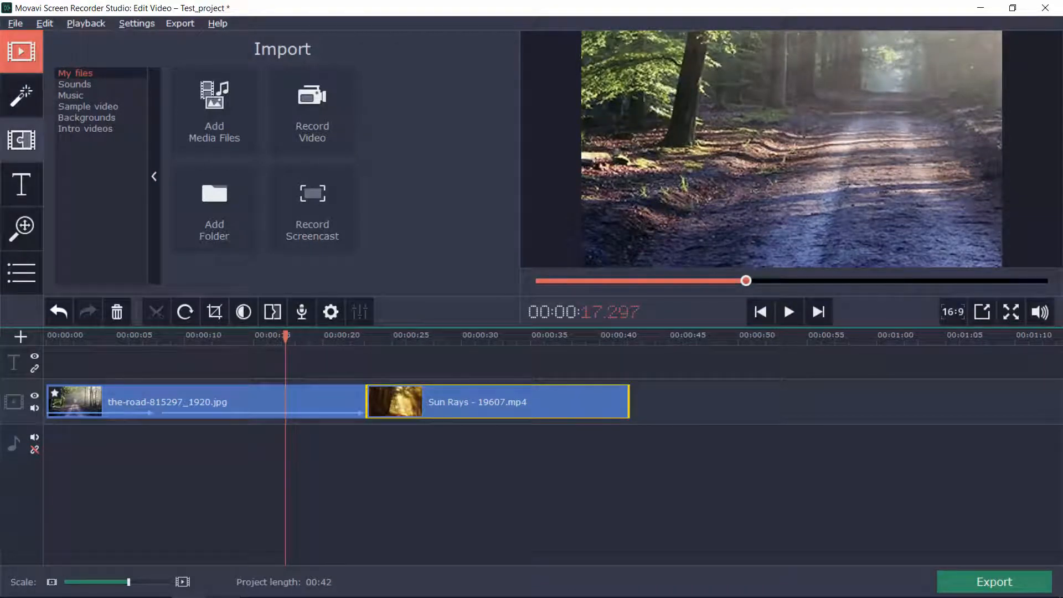
Add a Fade to black transition between the road and Sun Rays clips and play across it
{"action": "left_click", "coordinate": [21, 139]}
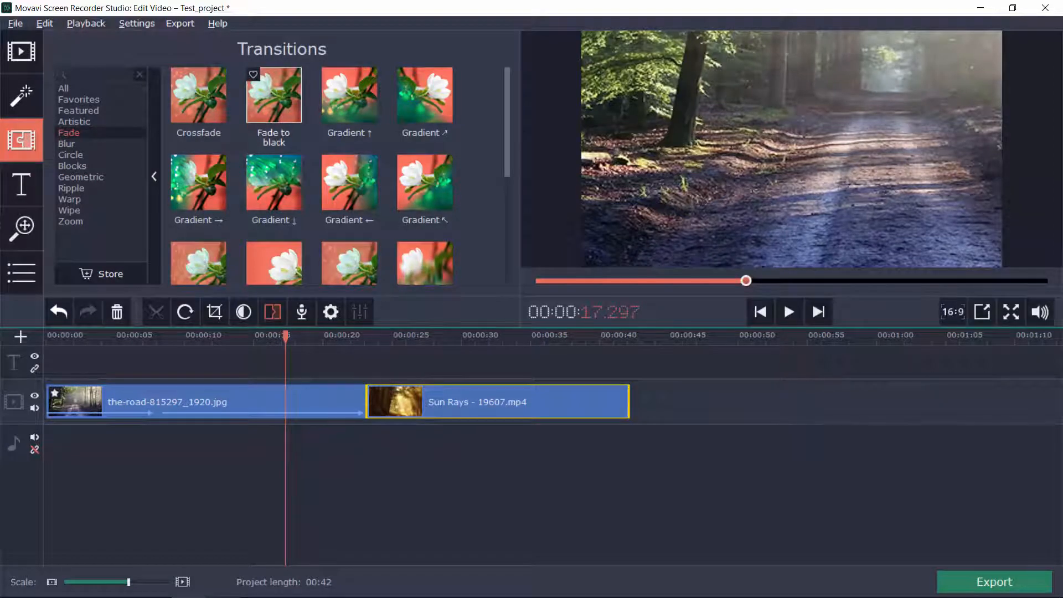
{"action": "left_click_drag", "start_coordinate": [274, 95], "coordinate": [366, 402]}
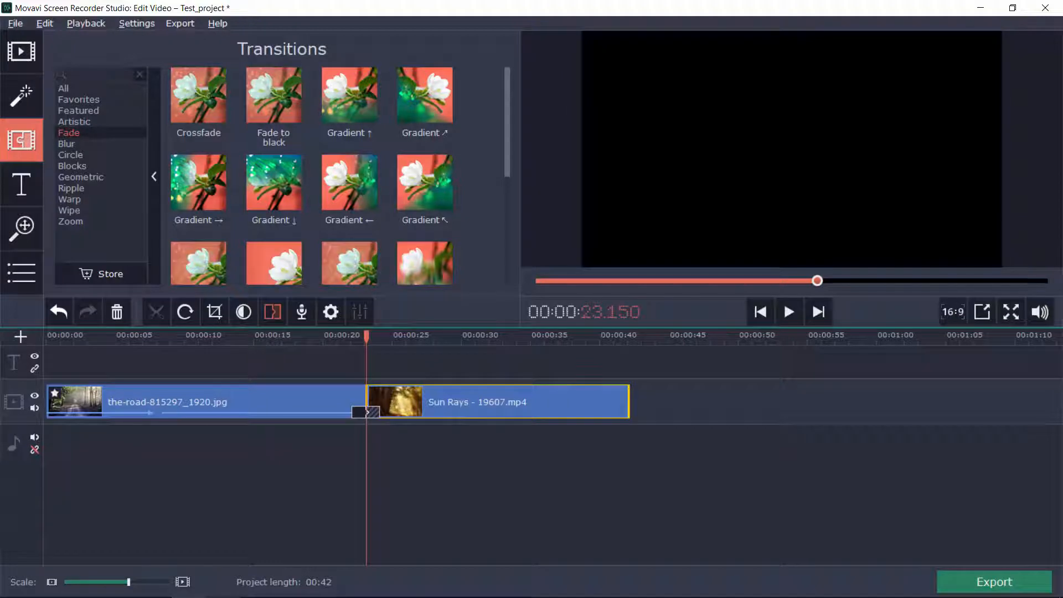
{"action": "mouse_move", "coordinate": [365, 336]}
{"action": "left_mouse_down"}
{"action": "mouse_move", "coordinate": [112, 335]}
{"action": "mouse_move", "coordinate": [444, 335]}
{"action": "mouse_move", "coordinate": [316, 336]}
{"action": "mouse_move", "coordinate": [344, 335]}
{"action": "left_mouse_up"}
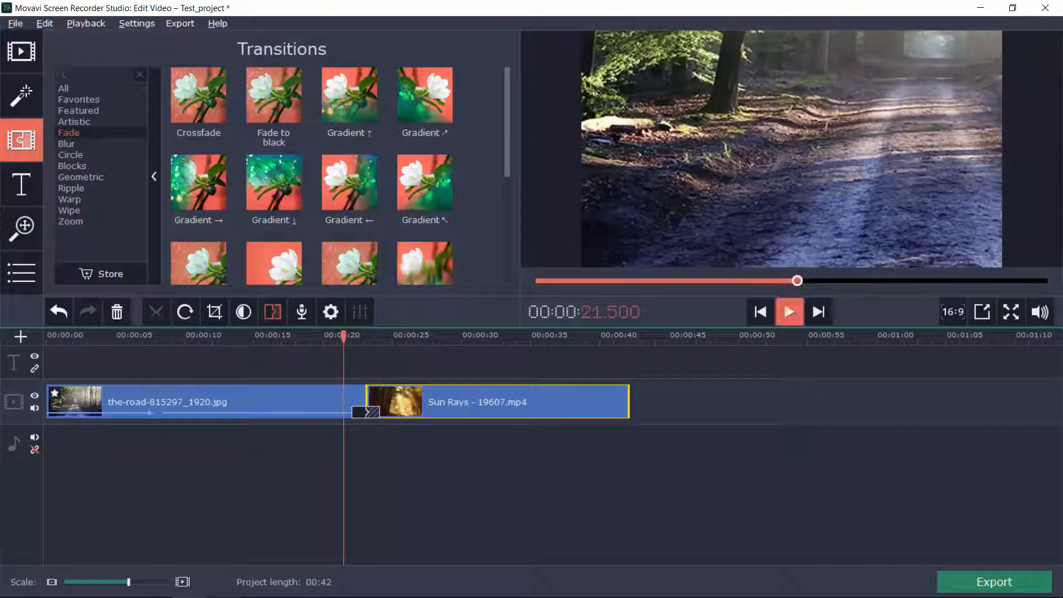
{"action": "left_click", "coordinate": [789, 311]}
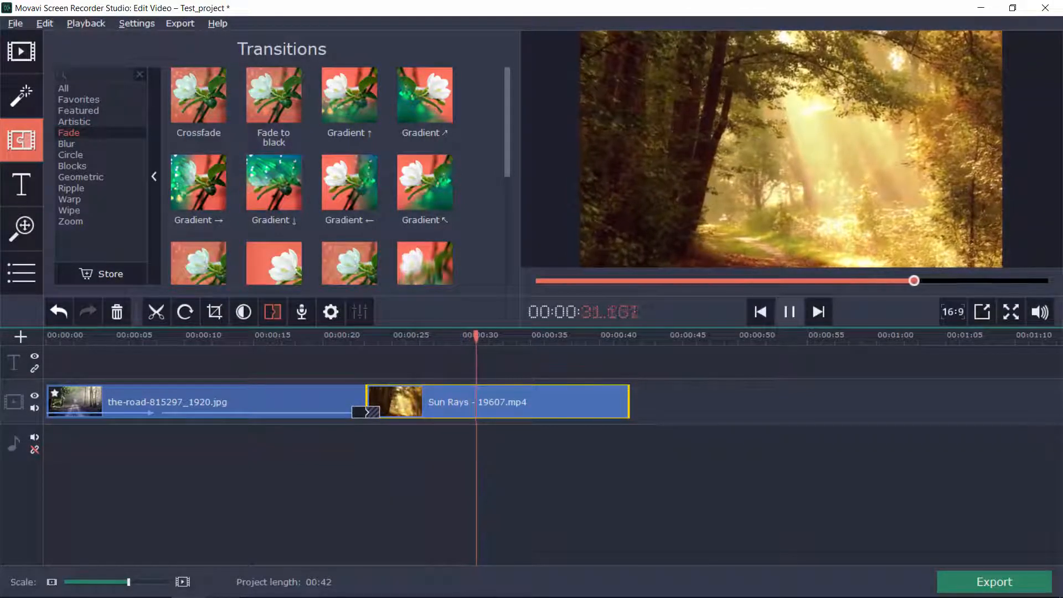
{"action": "key", "text": "space"}
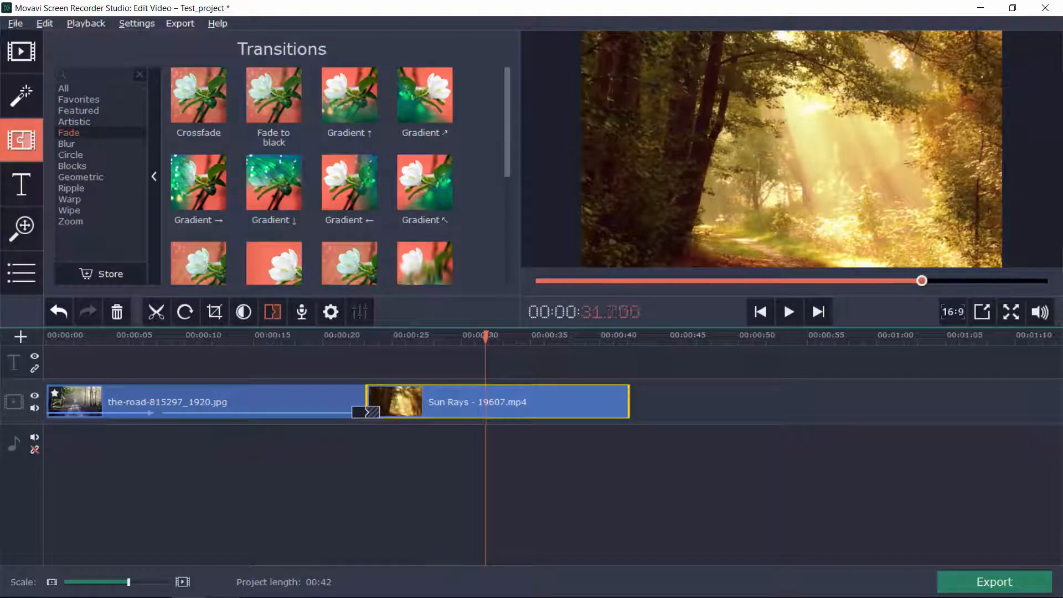
Split the Sun Rays clip at 31.45 seconds on the timeline
{"action": "mouse_move", "coordinate": [486, 336]}
{"action": "left_mouse_down"}
{"action": "mouse_move", "coordinate": [441, 337]}
{"action": "mouse_move", "coordinate": [604, 337]}
{"action": "mouse_move", "coordinate": [377, 336]}
{"action": "mouse_move", "coordinate": [613, 337]}
{"action": "mouse_move", "coordinate": [468, 337]}
{"action": "mouse_move", "coordinate": [480, 337]}
{"action": "left_mouse_up"}
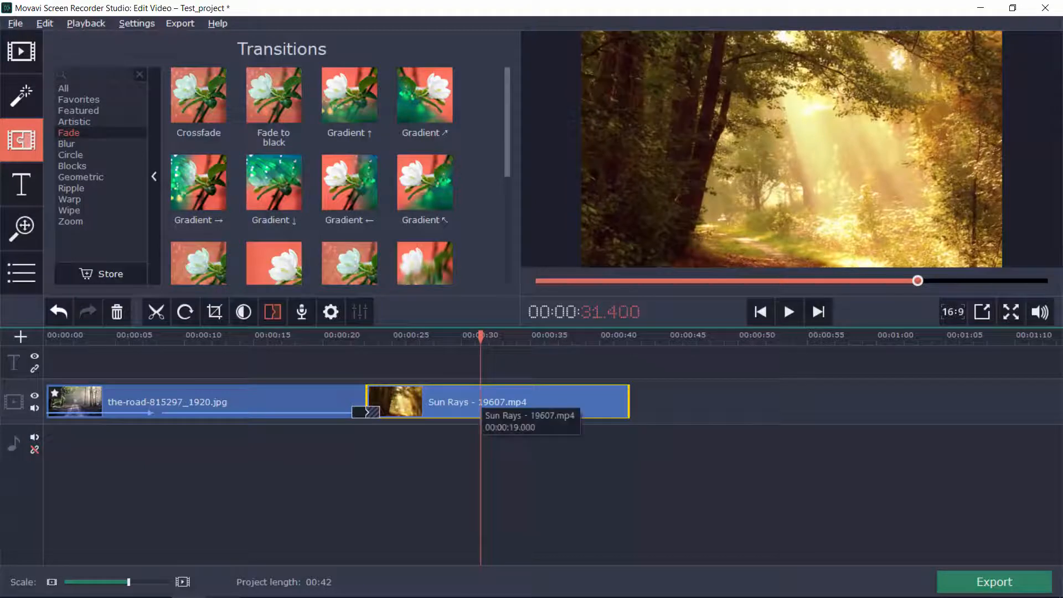
{"action": "right_click", "coordinate": [480, 401]}
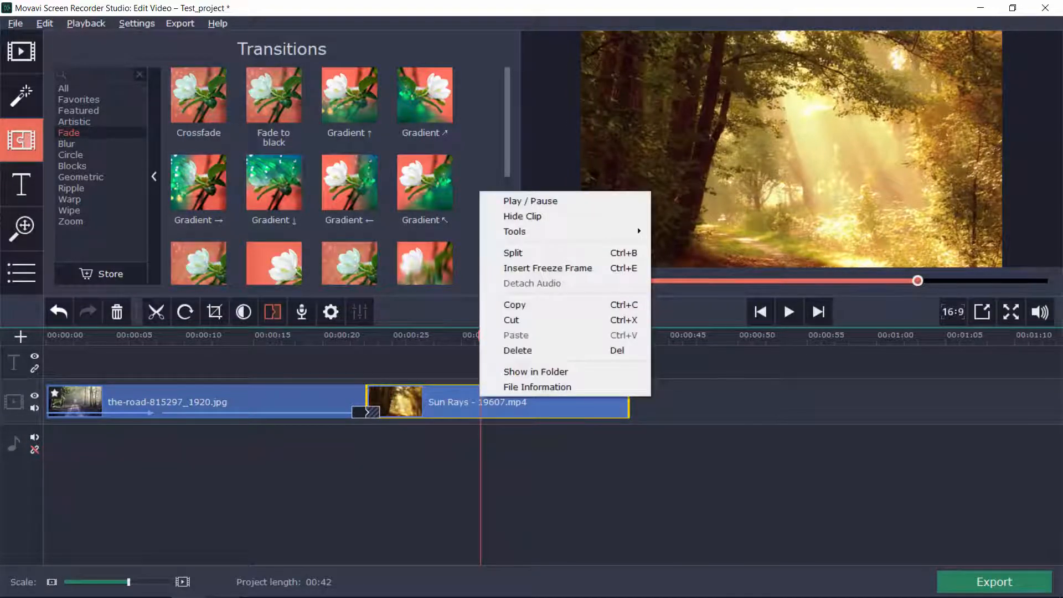
{"action": "right_click", "coordinate": [479, 405]}
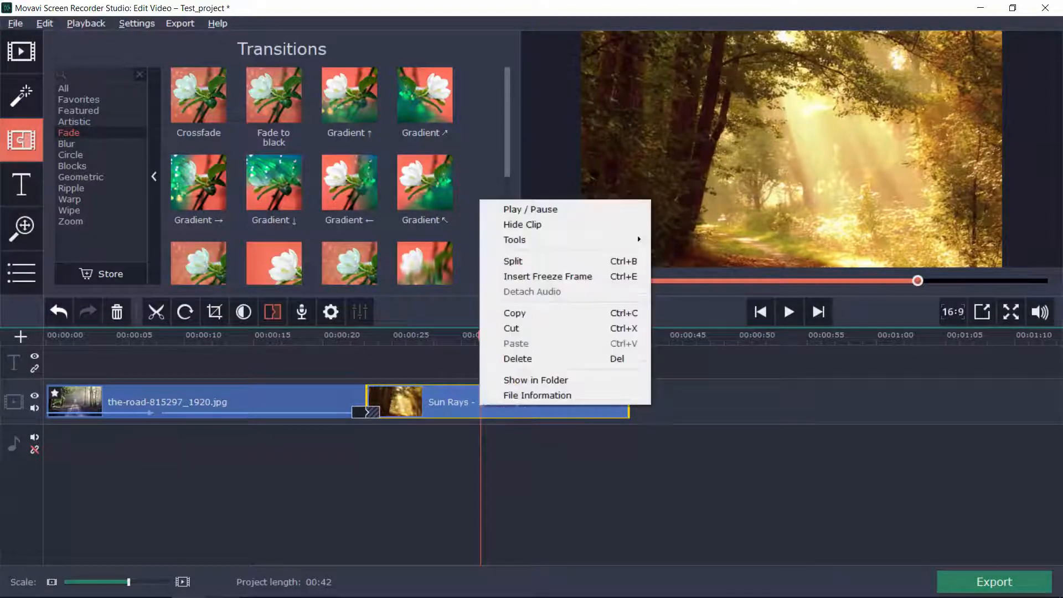
{"action": "right_click", "coordinate": [479, 404]}
{"action": "left_click", "coordinate": [488, 408]}
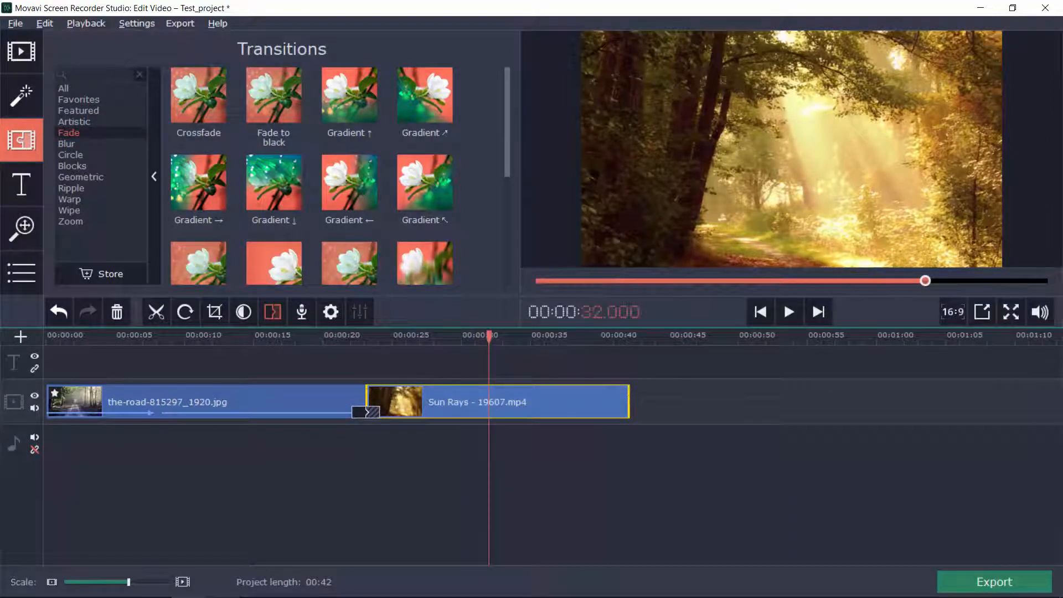
{"action": "left_click_drag", "start_coordinate": [489, 337], "coordinate": [481, 336]}
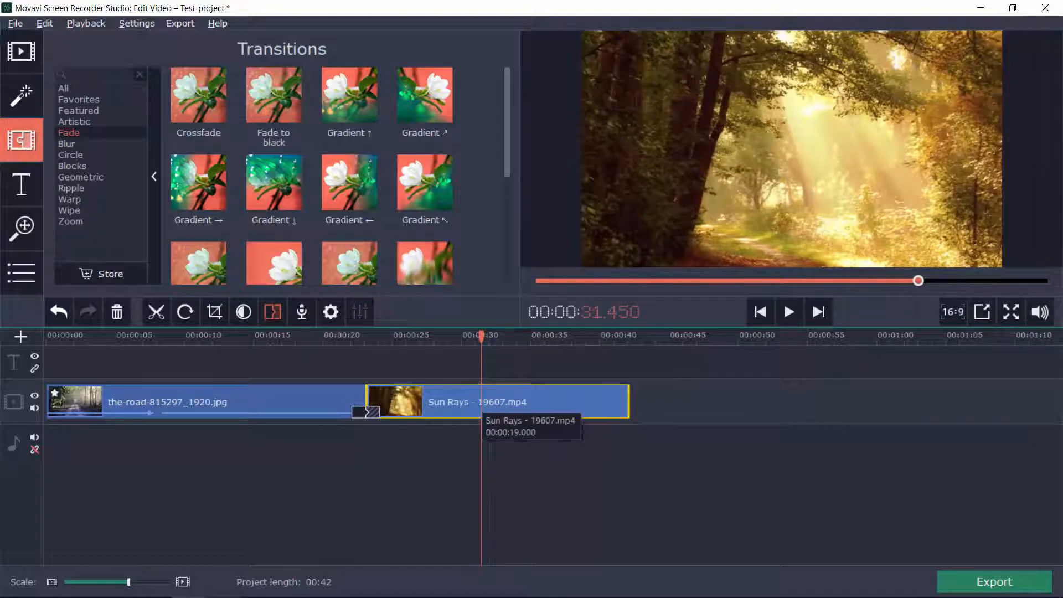
{"action": "right_click", "coordinate": [480, 405]}
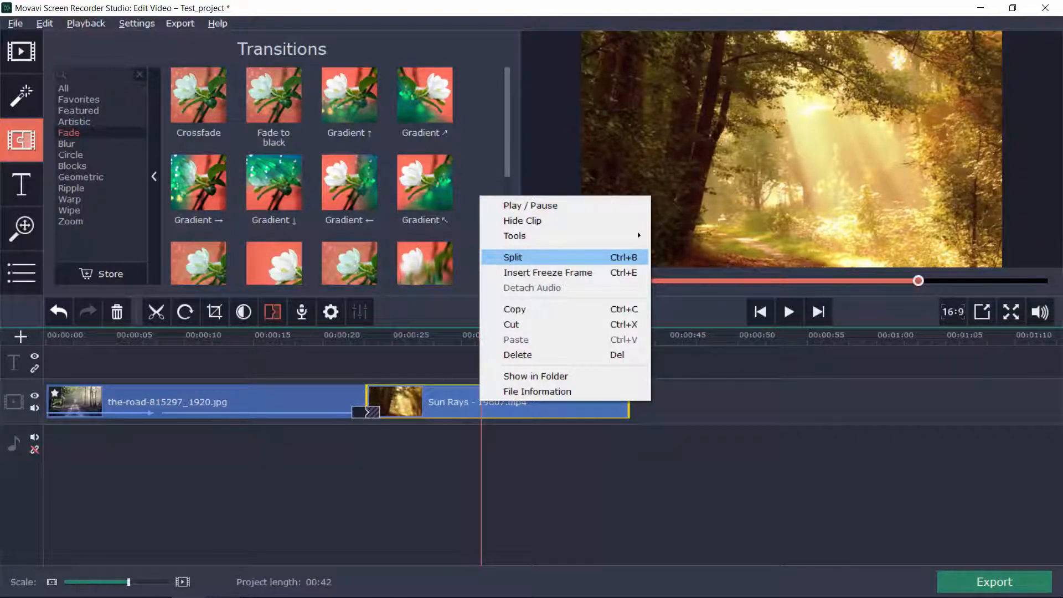
{"action": "left_click", "coordinate": [532, 257]}
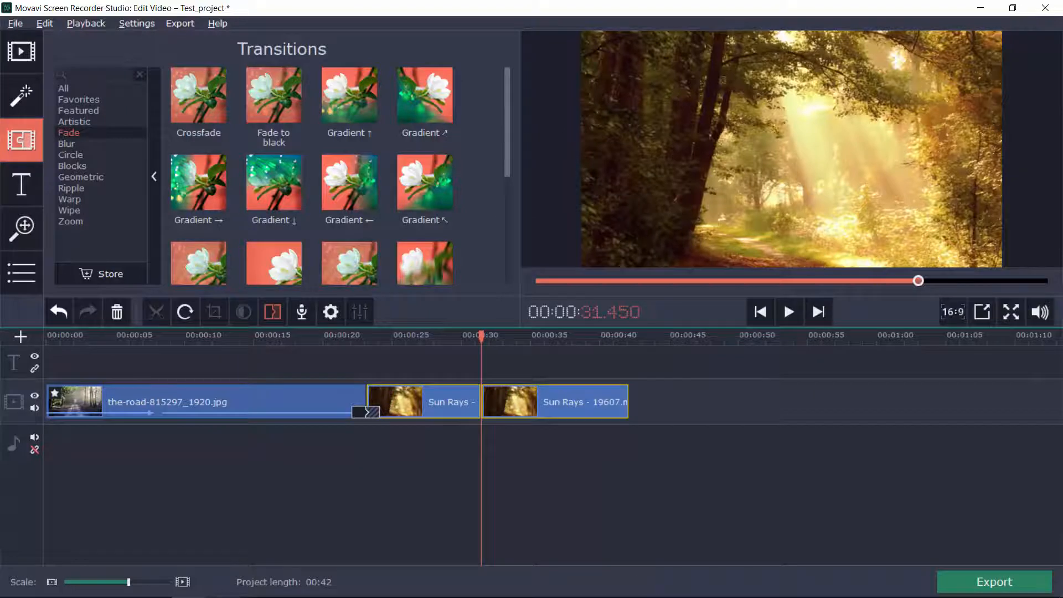
Split the second Sun Rays piece at 36.000 seconds on the timeline
{"action": "key", "text": "Right"}
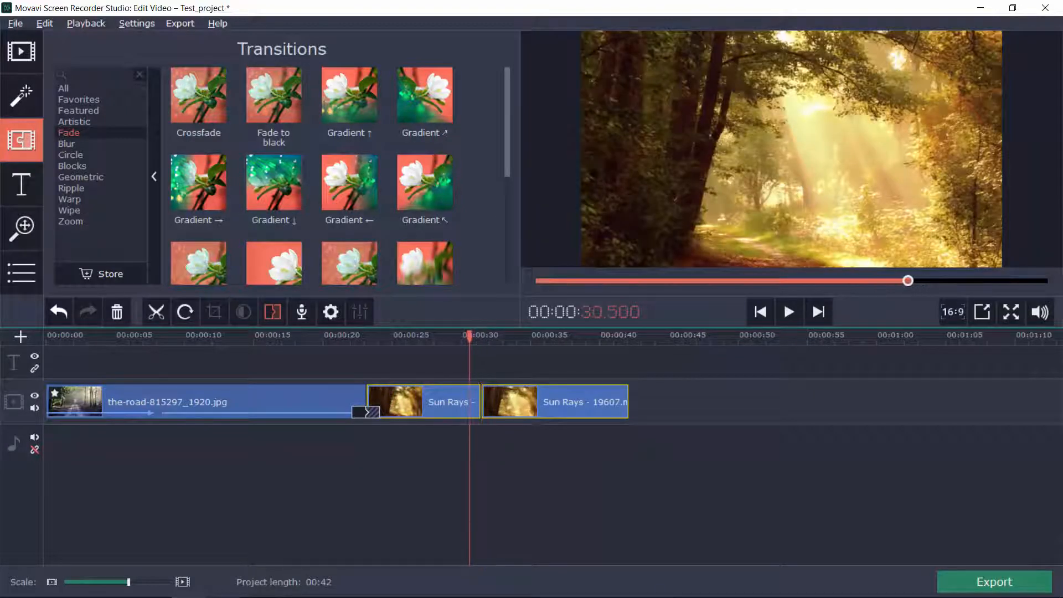
{"action": "key", "text": "Right"}
{"action": "key", "text": "Right"}
{"action": "key", "text": "Right"}
{"action": "key", "text": "Right"}
{"action": "key", "text": "Right"}
{"action": "key", "text": "Right"}
{"action": "key", "text": "Right"}
{"action": "key", "text": "Right"}
{"action": "key", "text": "Right"}
{"action": "key", "text": "Right"}
{"action": "key", "text": "Right"}
{"action": "key", "text": "Right"}
{"action": "key", "text": "Right"}
{"action": "key", "text": "Right"}
{"action": "key", "text": "Right"}
{"action": "key", "text": "Right"}
{"action": "key", "text": "Right"}
{"action": "key", "text": "Right"}
{"action": "key", "text": "Right"}
{"action": "key", "text": "Right"}
{"action": "key", "text": "Right"}
{"action": "key", "text": "Right"}
{"action": "key", "text": "Right"}
{"action": "key", "text": "Right"}
{"action": "key", "text": "Right"}
{"action": "key", "text": "Right"}
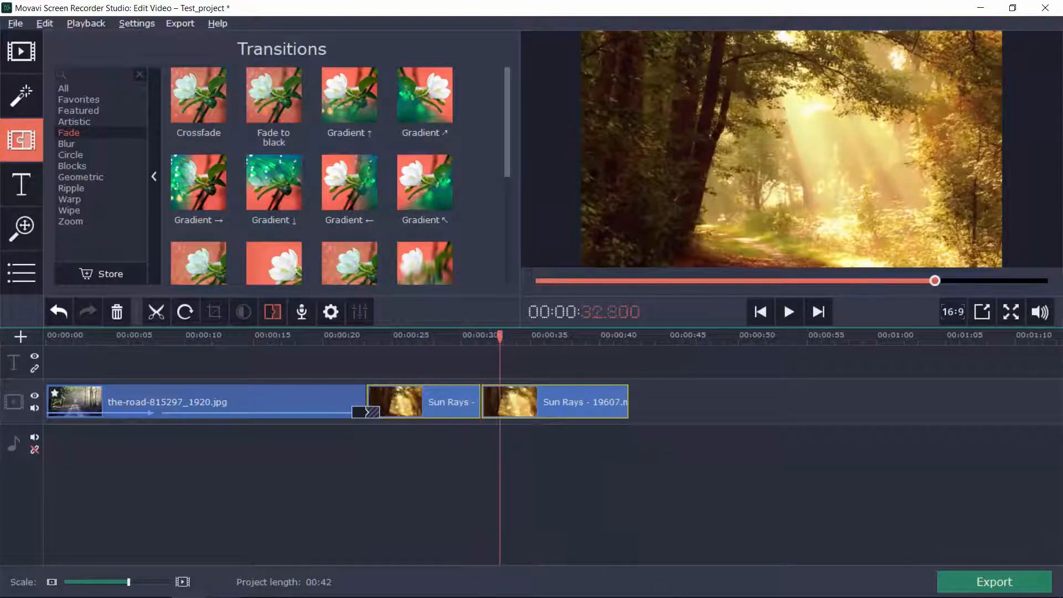
{"action": "key", "text": "Right"}
{"action": "key", "text": "Right"}
{"action": "key", "text": "Right"}
{"action": "key", "text": "Right"}
{"action": "key", "text": "Right"}
{"action": "key", "text": "Right"}
{"action": "key", "text": "Right"}
{"action": "key", "text": "Right"}
{"action": "key", "text": "Right"}
{"action": "key", "text": "Right"}
{"action": "key", "text": "Right"}
{"action": "key", "text": "Right"}
{"action": "key", "text": "Right"}
{"action": "key", "text": "Right"}
{"action": "key", "text": "Right"}
{"action": "key", "text": "Right"}
{"action": "key", "text": "Right"}
{"action": "key", "text": "Right"}
{"action": "key", "text": "Right"}
{"action": "key", "text": "Right"}
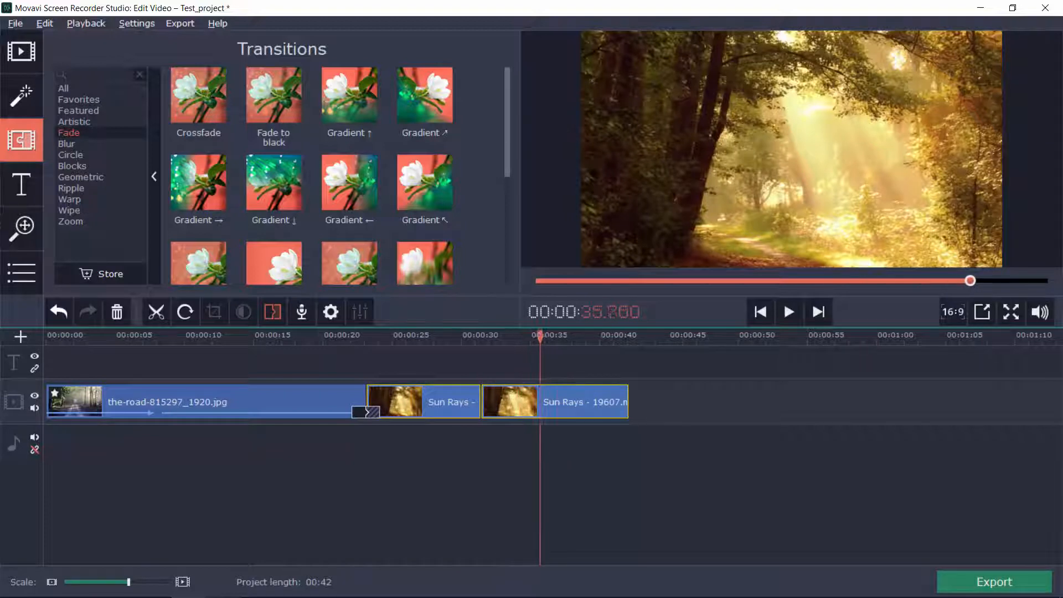
{"action": "key", "text": "Left"}
{"action": "key", "text": "Left"}
{"action": "key", "text": "Left"}
{"action": "key", "text": "Left"}
{"action": "key", "text": "Left"}
{"action": "key", "text": "Left"}
{"action": "key", "text": "Left"}
{"action": "key", "text": "Left"}
{"action": "key", "text": "Left"}
{"action": "key", "text": "Right"}
{"action": "key", "text": "Right"}
{"action": "key", "text": "Right"}
{"action": "key", "text": "Right"}
{"action": "key", "text": "Right"}
{"action": "key", "text": "Right"}
{"action": "key", "text": "Right"}
{"action": "key", "text": "Right"}
{"action": "key", "text": "Right"}
{"action": "key", "text": "Right"}
{"action": "key", "text": "Right"}
{"action": "key", "text": "Right"}
{"action": "key", "text": "Right"}
{"action": "key", "text": "Right"}
{"action": "key", "text": "Right"}
{"action": "key", "text": "Right"}
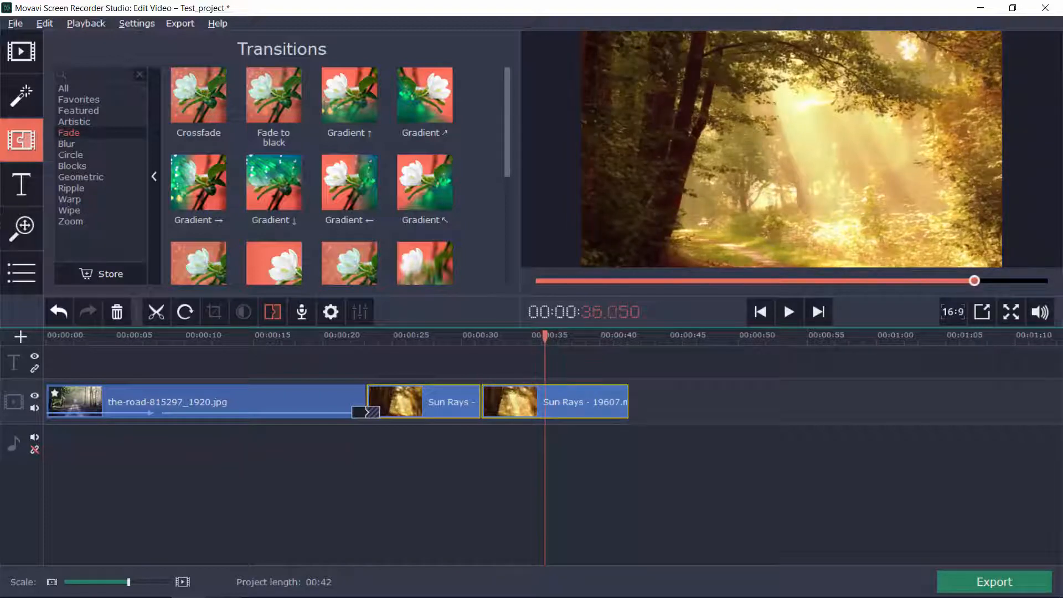
{"action": "key", "text": "Left"}
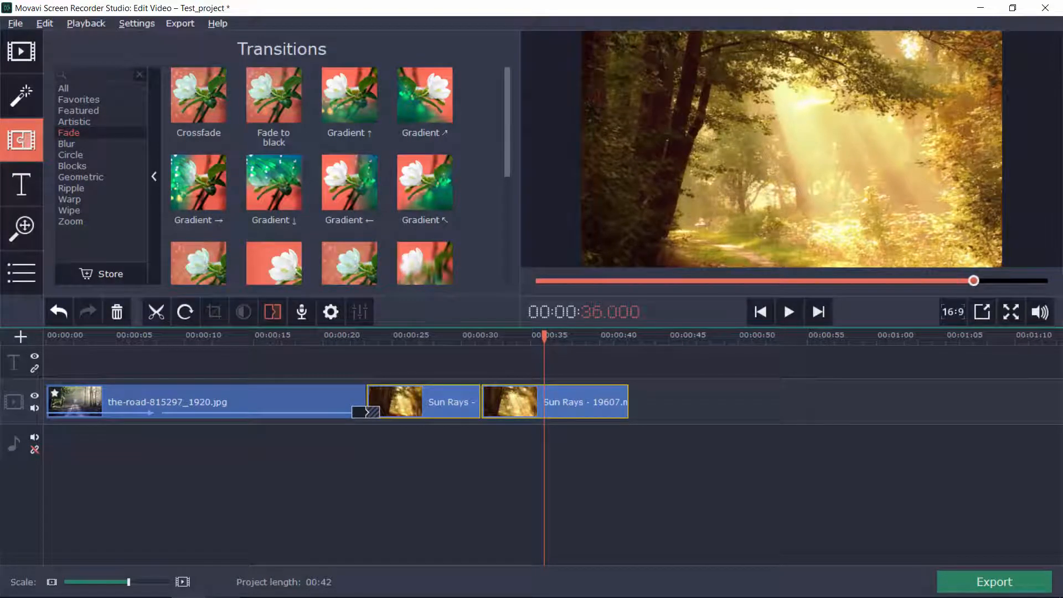
{"action": "right_click", "coordinate": [544, 395]}
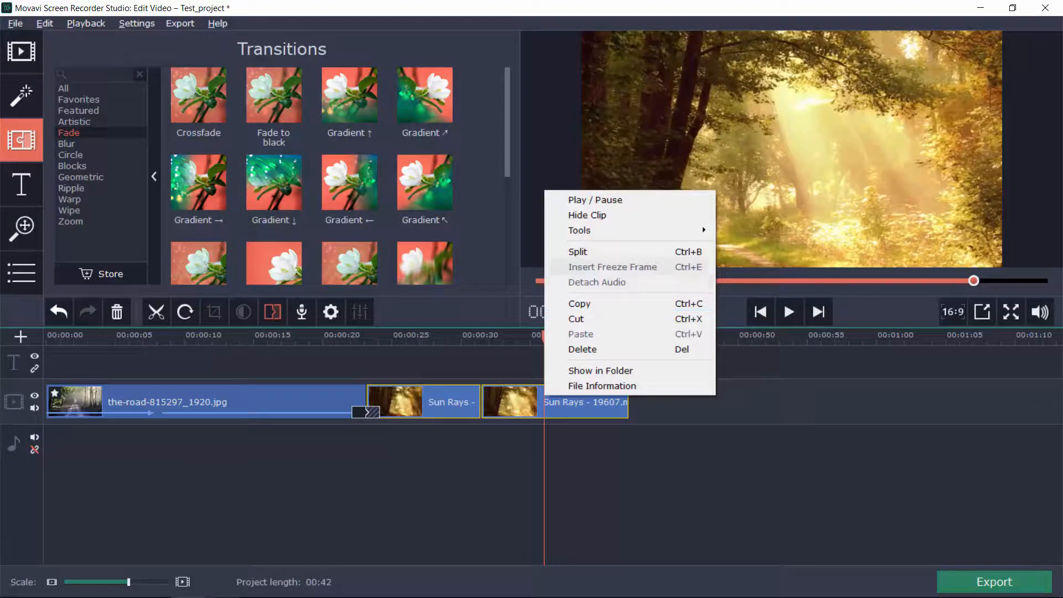
{"action": "left_click", "coordinate": [577, 251]}
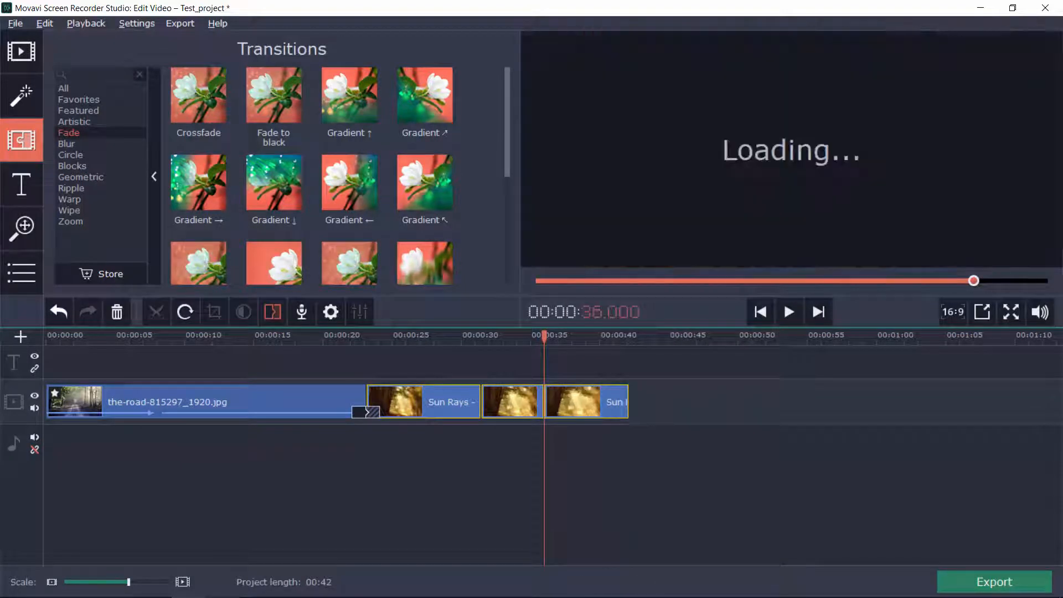
Select the middle Sun Rays piece between the two splits and scrub the playhead around it
{"action": "mouse_move", "coordinate": [544, 336]}
{"action": "left_mouse_down"}
{"action": "mouse_move", "coordinate": [355, 337]}
{"action": "mouse_move", "coordinate": [589, 337]}
{"action": "mouse_move", "coordinate": [531, 337]}
{"action": "left_mouse_up"}
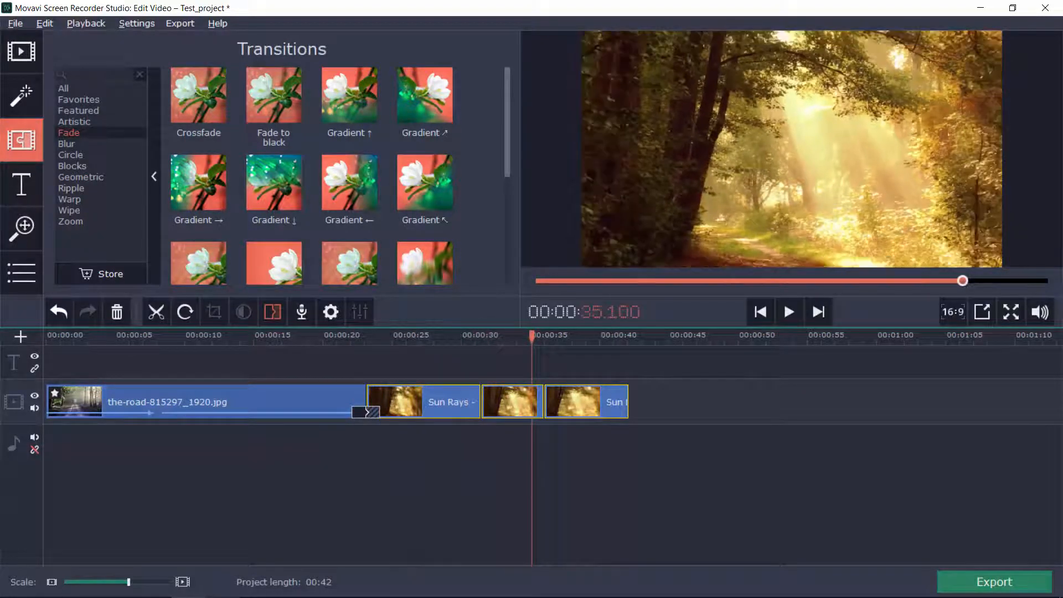
{"action": "left_click", "coordinate": [511, 402]}
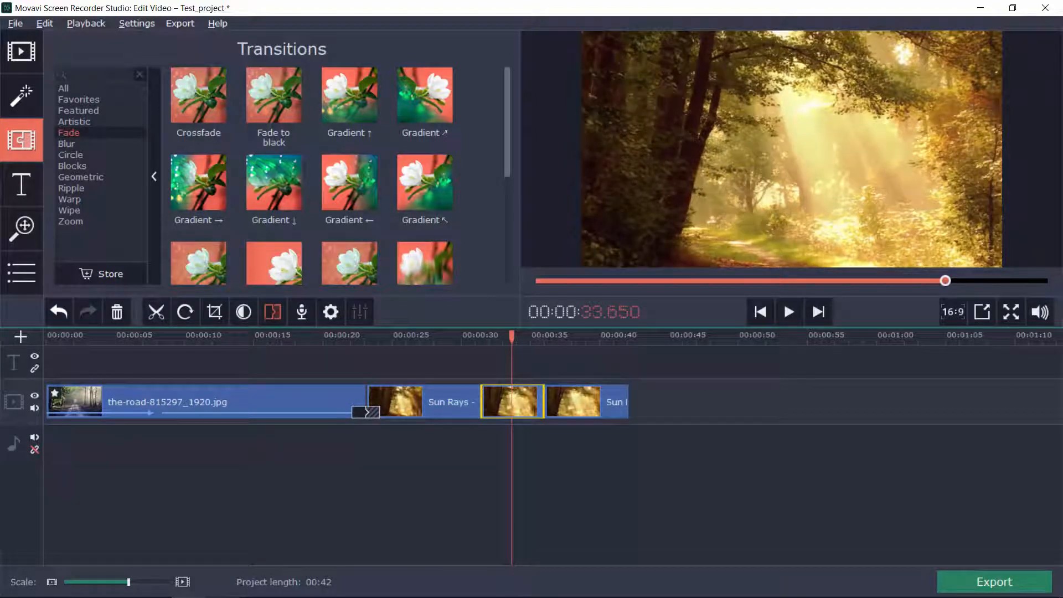
{"action": "left_click_drag", "start_coordinate": [511, 337], "coordinate": [477, 336]}
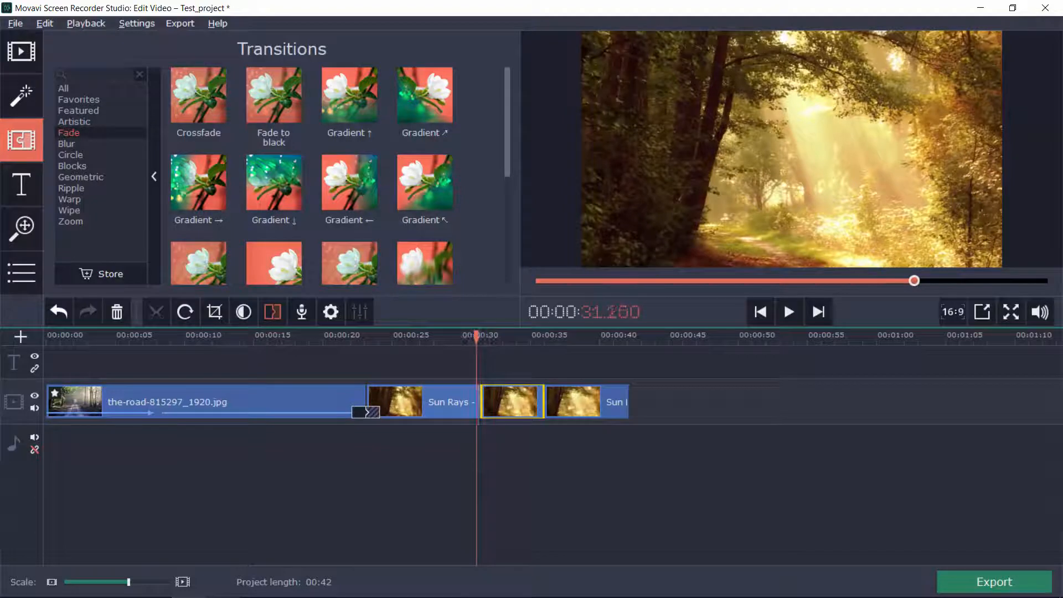
{"action": "right_click", "coordinate": [511, 399]}
{"action": "left_click", "coordinate": [492, 336]}
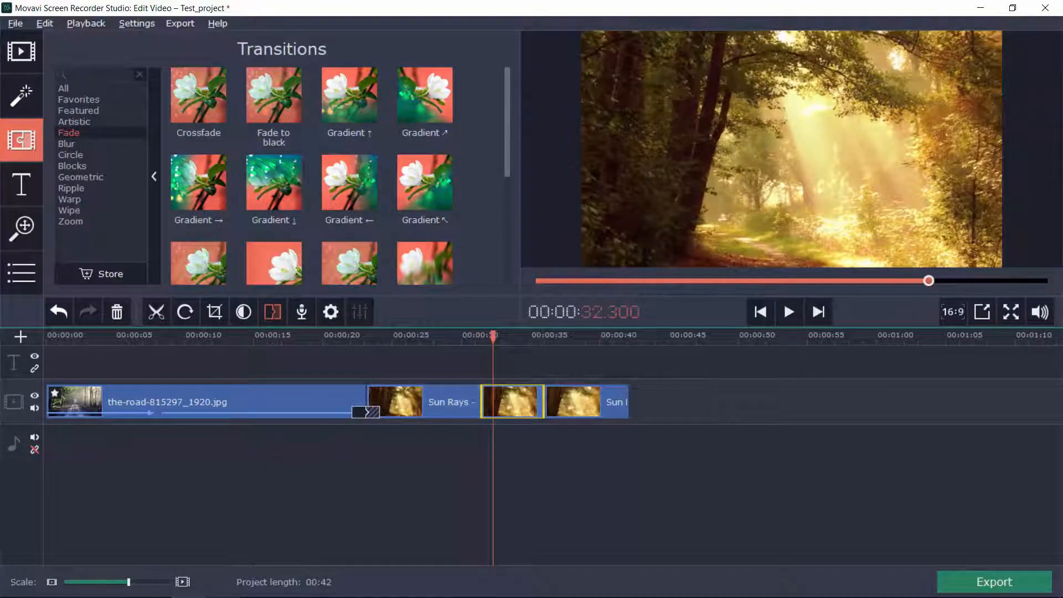
{"action": "left_click", "coordinate": [516, 401]}
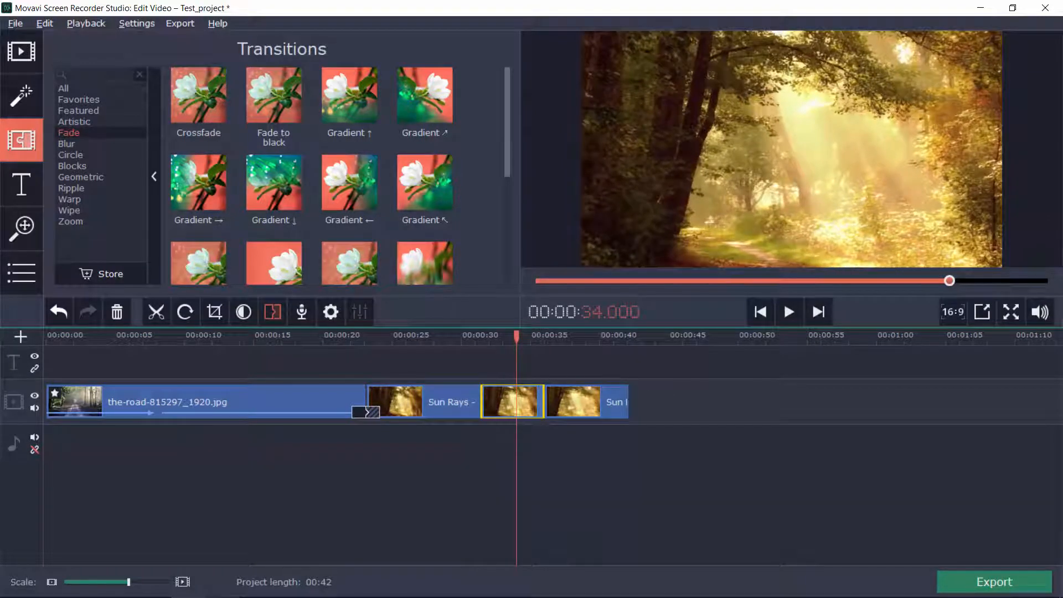
Hide the middle Sun Rays piece and play the timeline from 28.55 seconds into it
{"action": "right_click", "coordinate": [496, 402]}
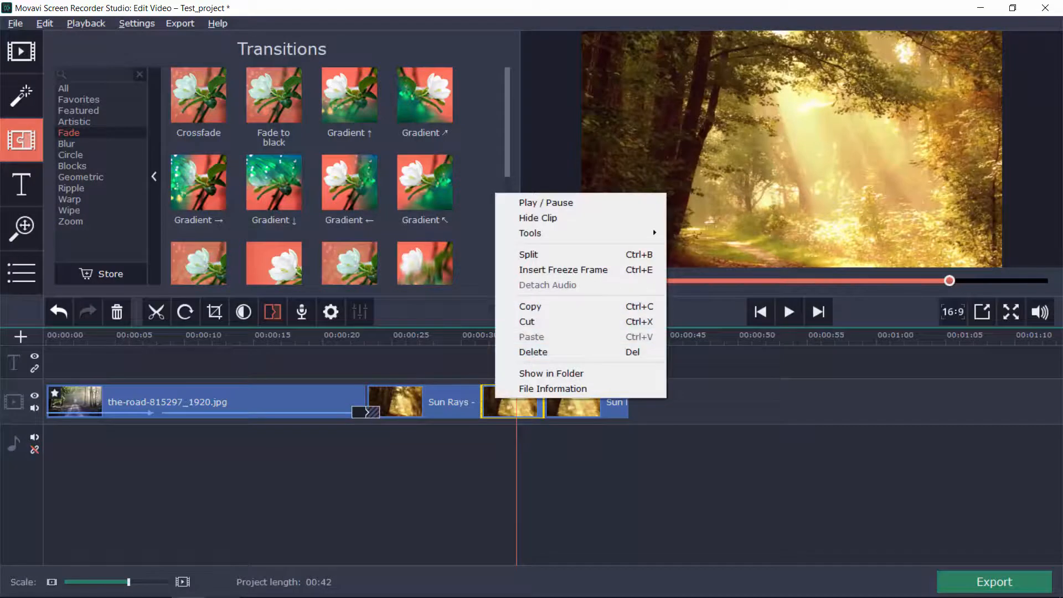
{"action": "left_click", "coordinate": [537, 218]}
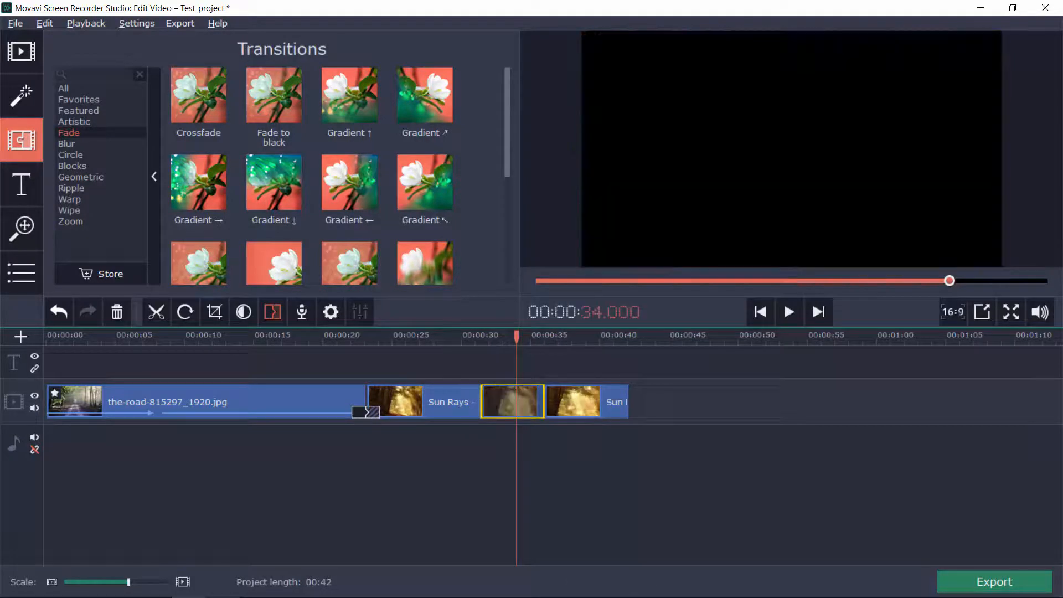
{"action": "left_click_drag", "start_coordinate": [516, 336], "coordinate": [441, 337]}
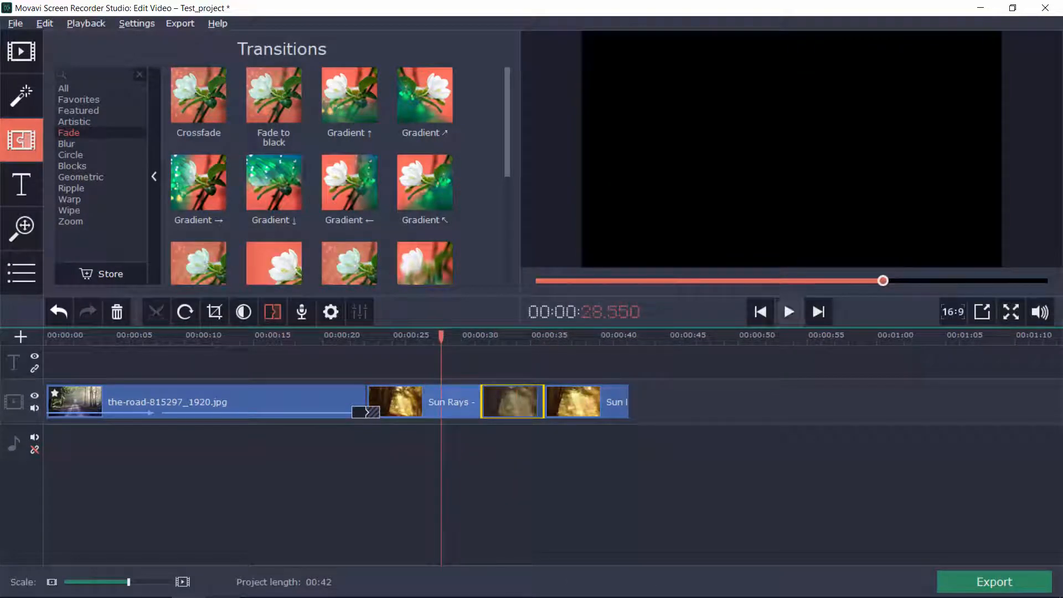
{"action": "left_click", "coordinate": [789, 312]}
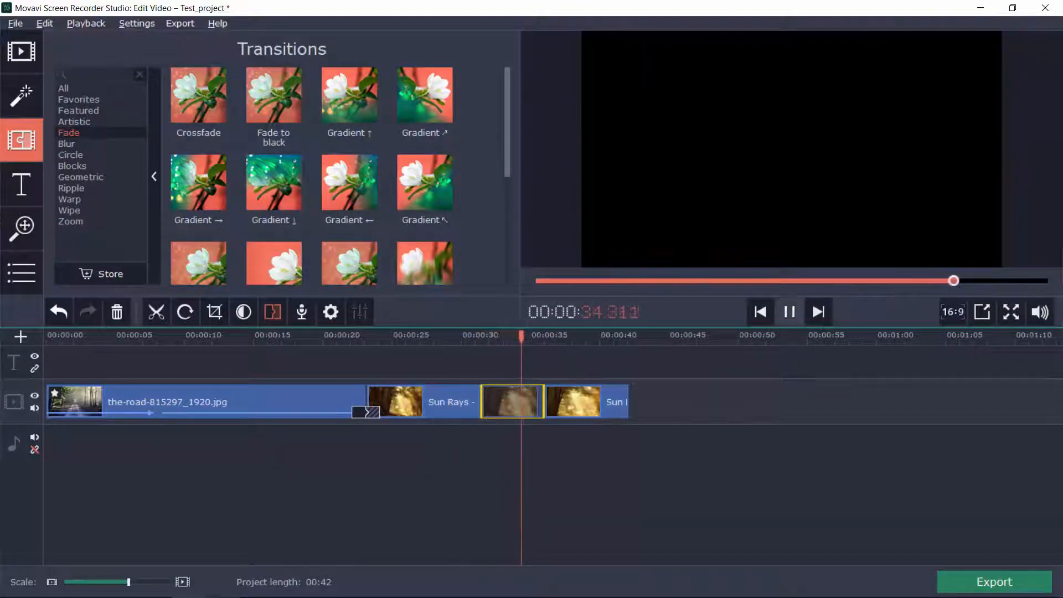
{"action": "key", "text": "space"}
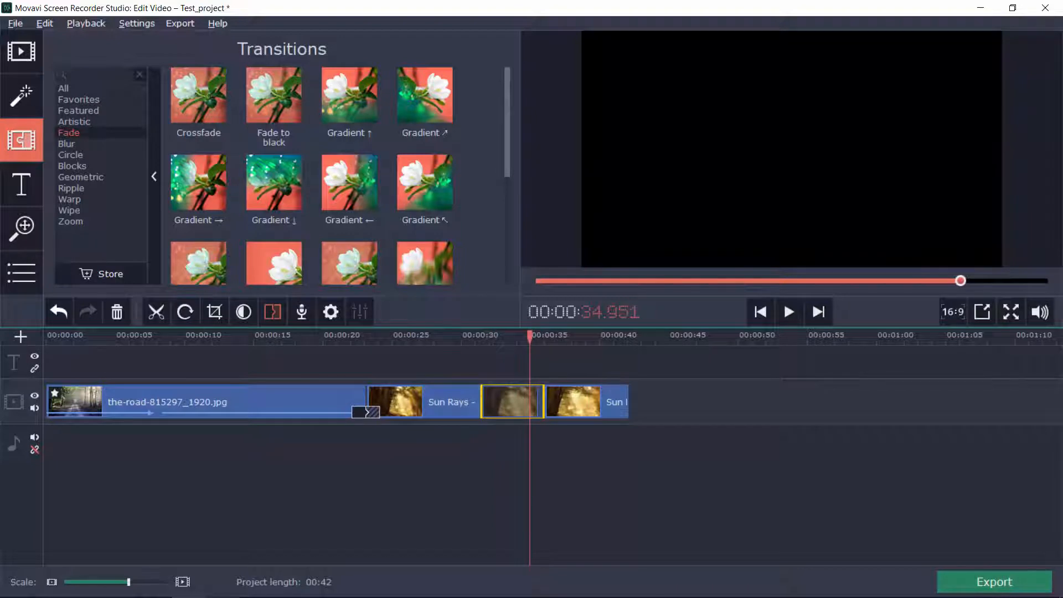
Show the hidden middle Sun Rays piece again and delete it from the video track
{"action": "right_click", "coordinate": [496, 407]}
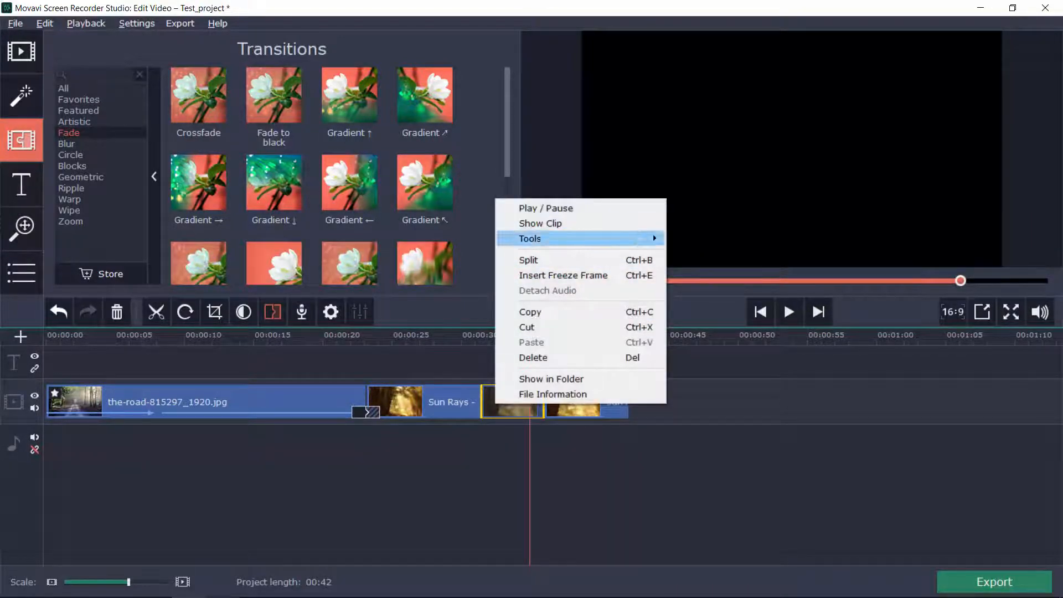
{"action": "left_click", "coordinate": [540, 224]}
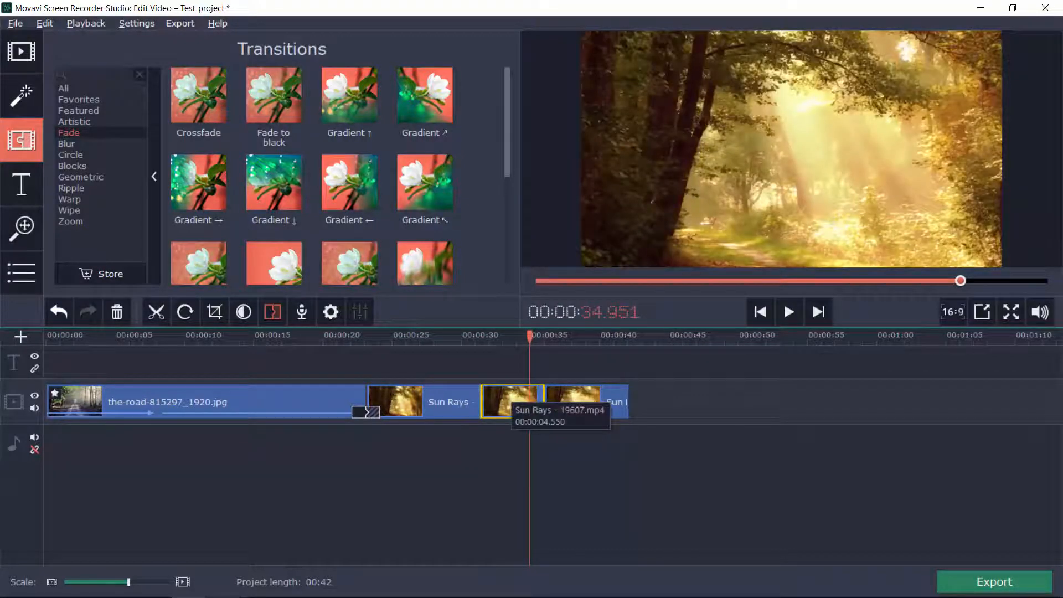
{"action": "right_click", "coordinate": [507, 393]}
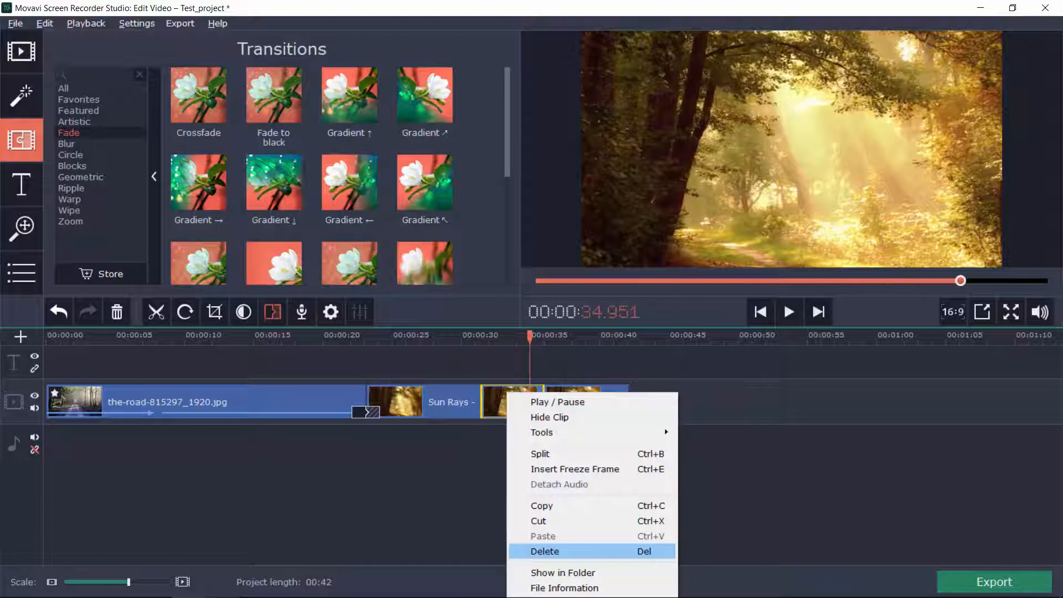
{"action": "left_click", "coordinate": [544, 551]}
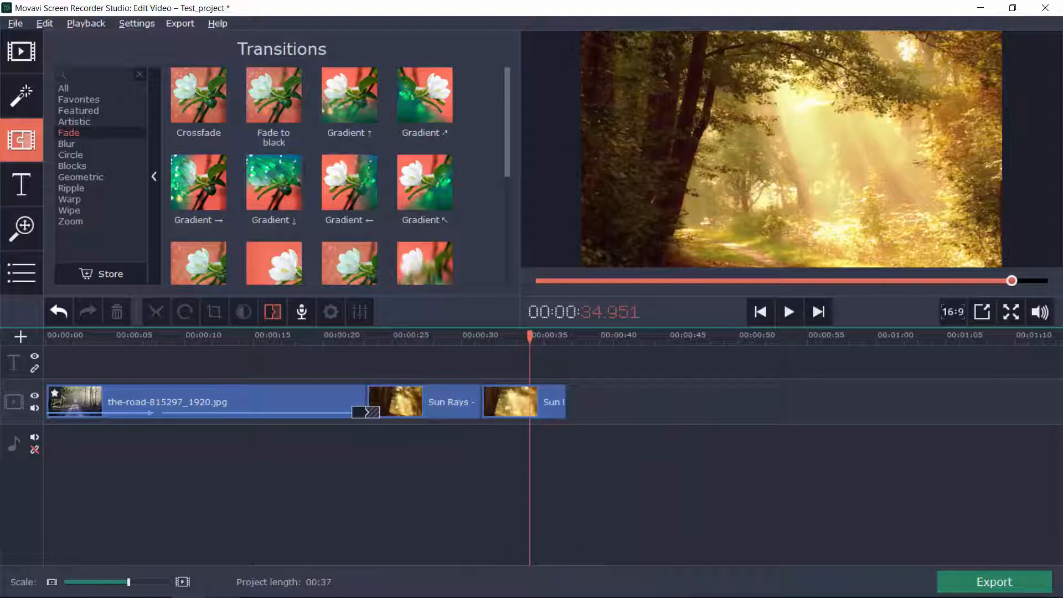
Add the rightward Smear transition from the Fade category between the two remaining Sun Rays pieces
{"action": "left_click_drag", "start_coordinate": [529, 336], "coordinate": [455, 337]}
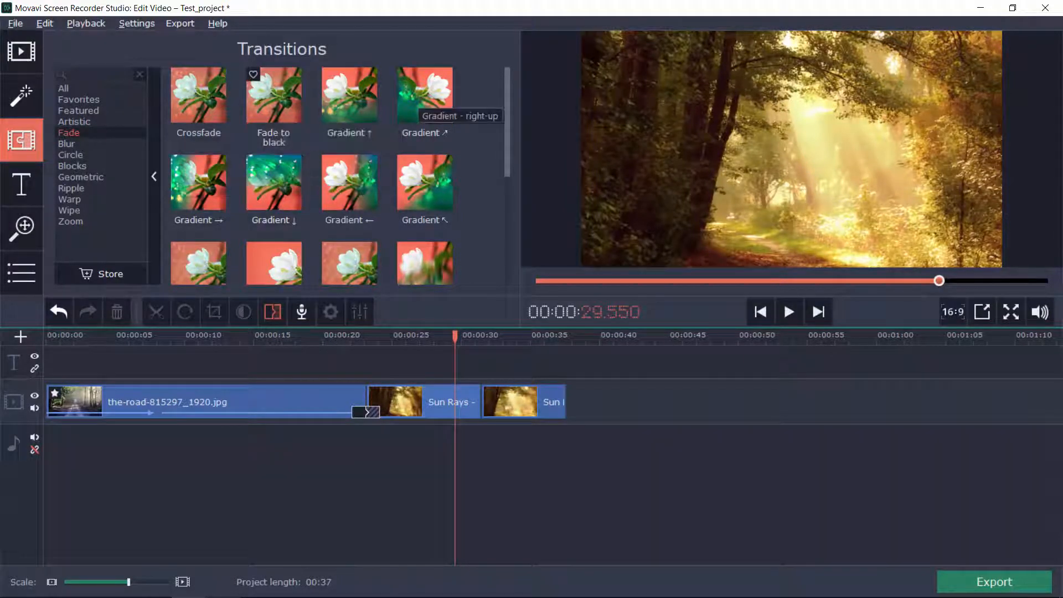
{"action": "scroll", "coordinate": [340, 177], "scroll_direction": "down", "scroll_amount": 3}
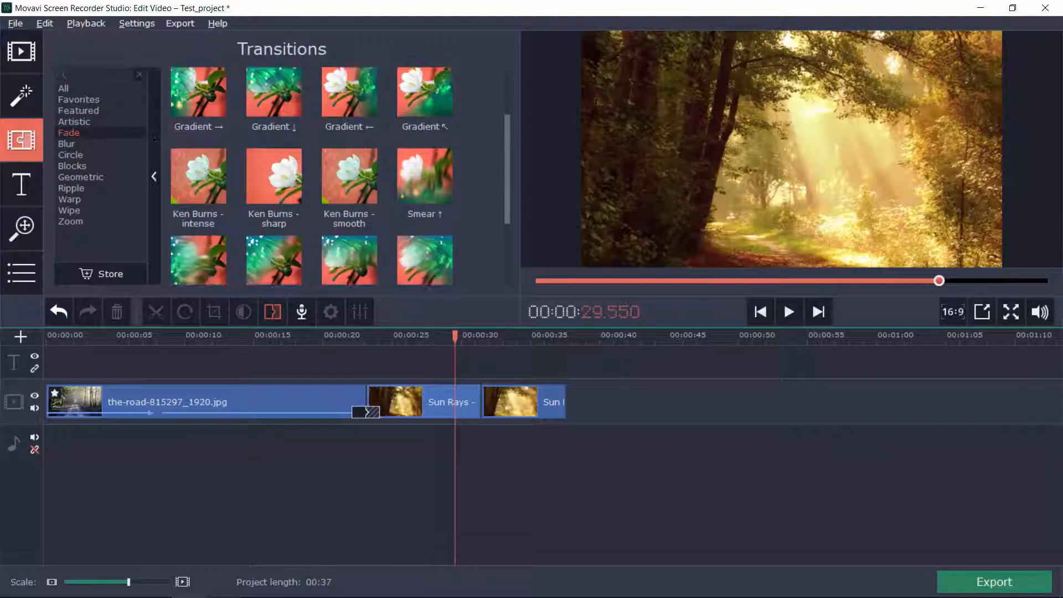
{"action": "scroll", "coordinate": [199, 172], "scroll_direction": "down", "scroll_amount": 1}
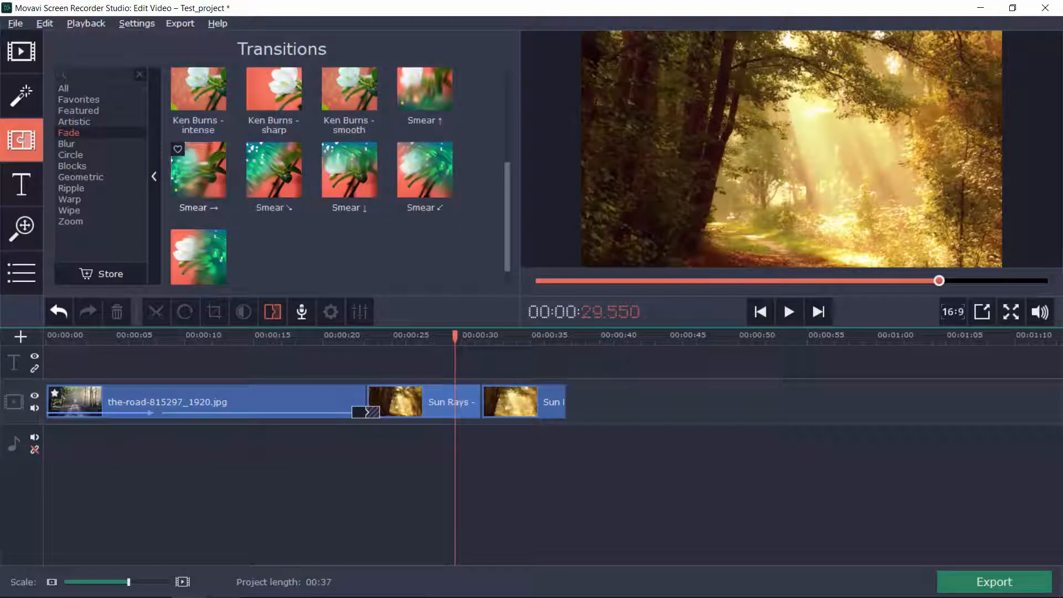
{"action": "left_click_drag", "start_coordinate": [199, 170], "coordinate": [482, 402]}
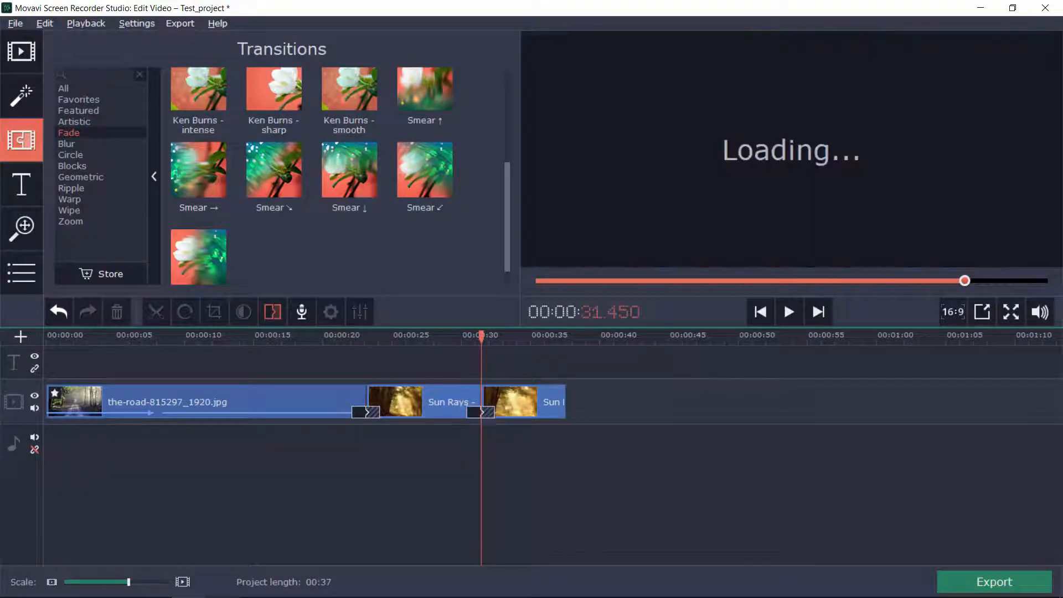
Play across the Smear transition, then replay in full screen from before the Fade to black transition through the end
{"action": "left_click_drag", "start_coordinate": [481, 336], "coordinate": [457, 336]}
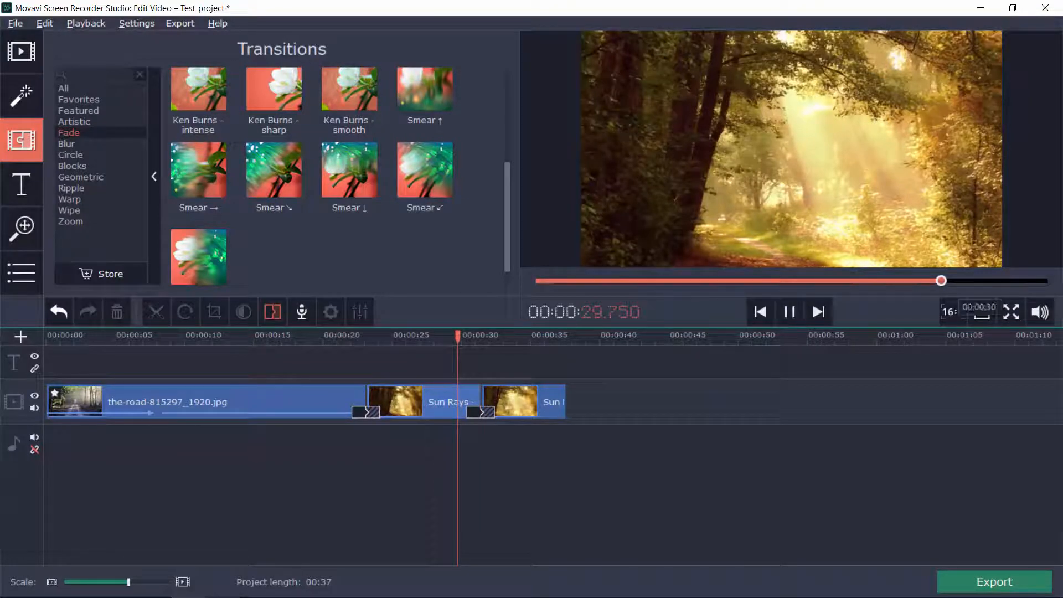
{"action": "left_click", "coordinate": [1011, 311]}
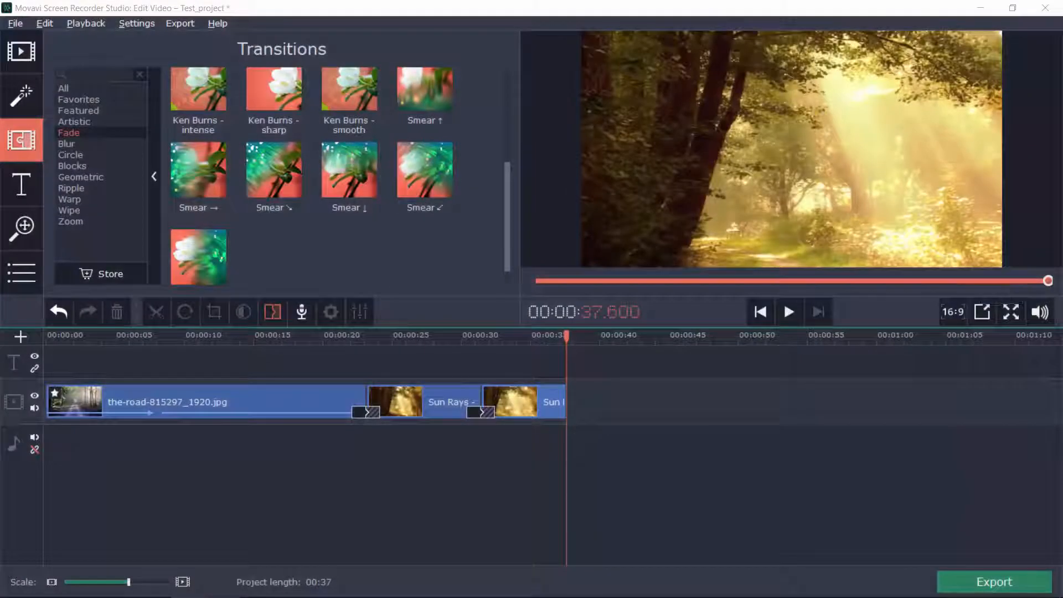
{"action": "left_click_drag", "start_coordinate": [567, 336], "coordinate": [336, 336]}
{"action": "key", "text": "space"}
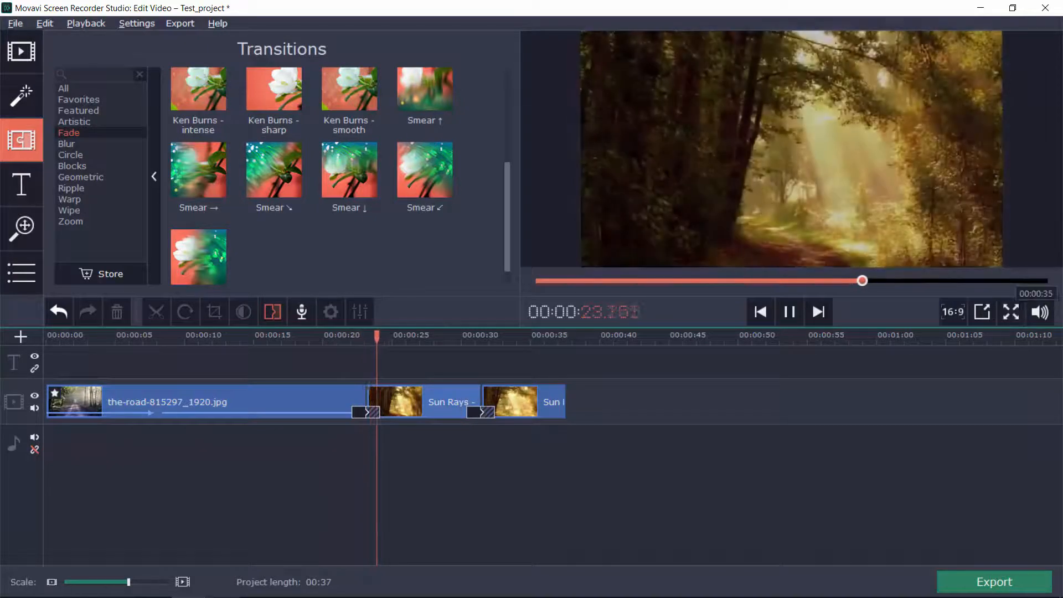
{"action": "left_click", "coordinate": [1011, 312]}
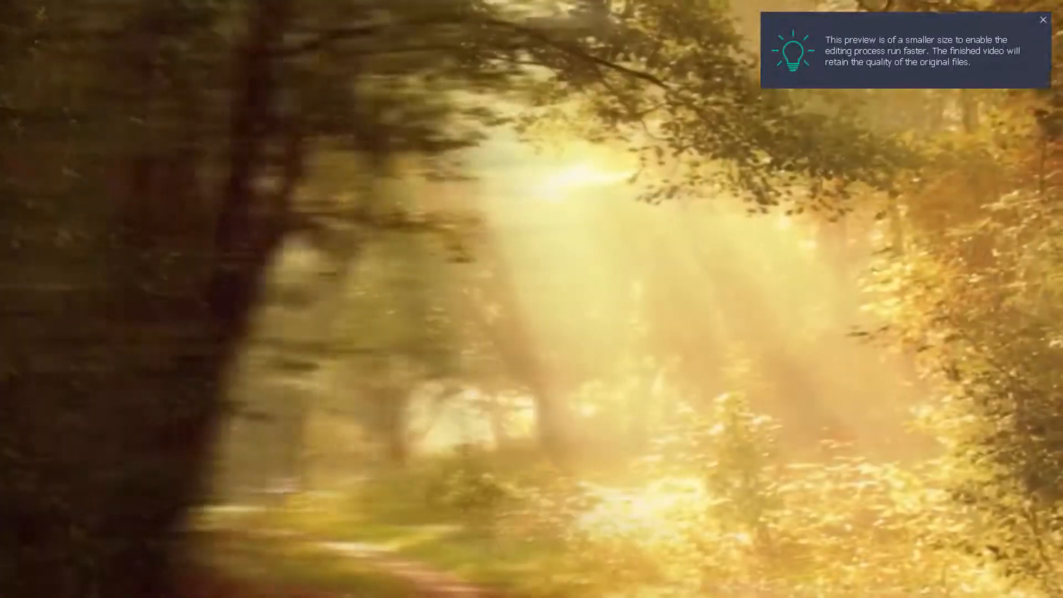
{"action": "key", "text": "Escape"}
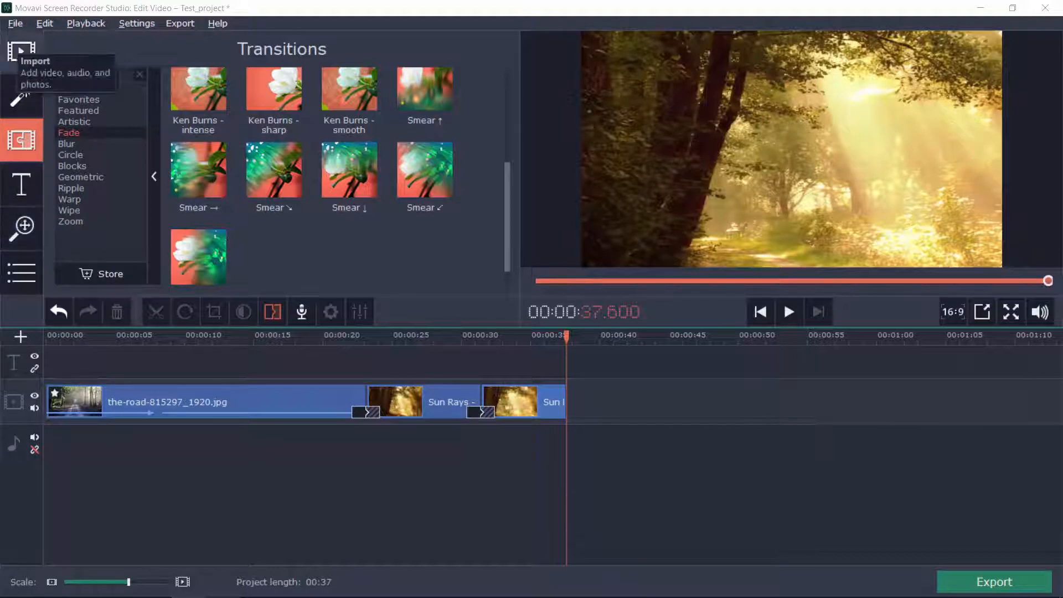
Import the video Robin - 21723 from the Projects folder onto the video track after the Sun Rays pieces
{"action": "left_click", "coordinate": [21, 51]}
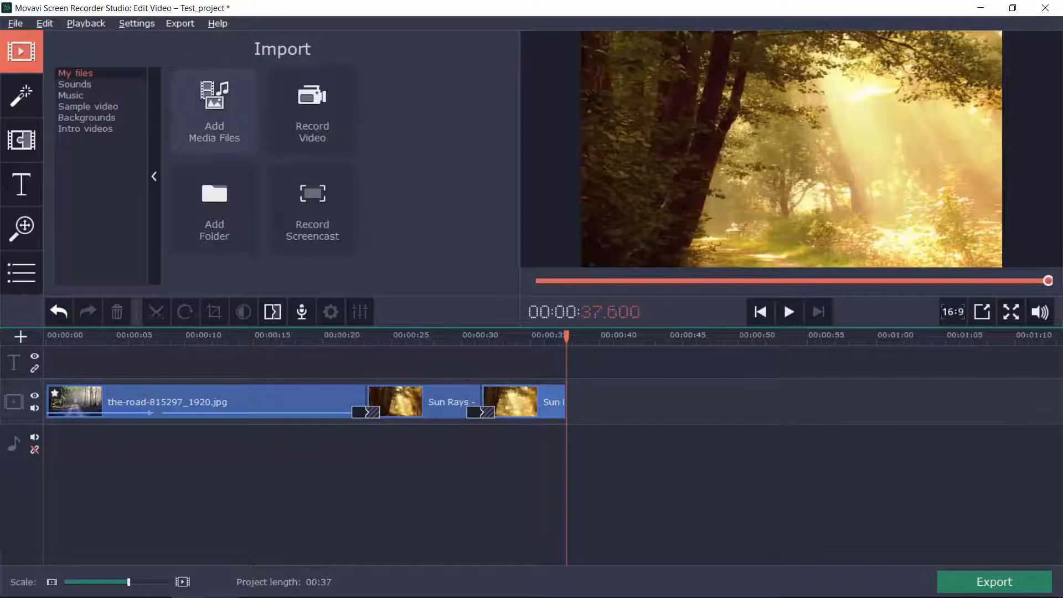
{"action": "left_click", "coordinate": [215, 111]}
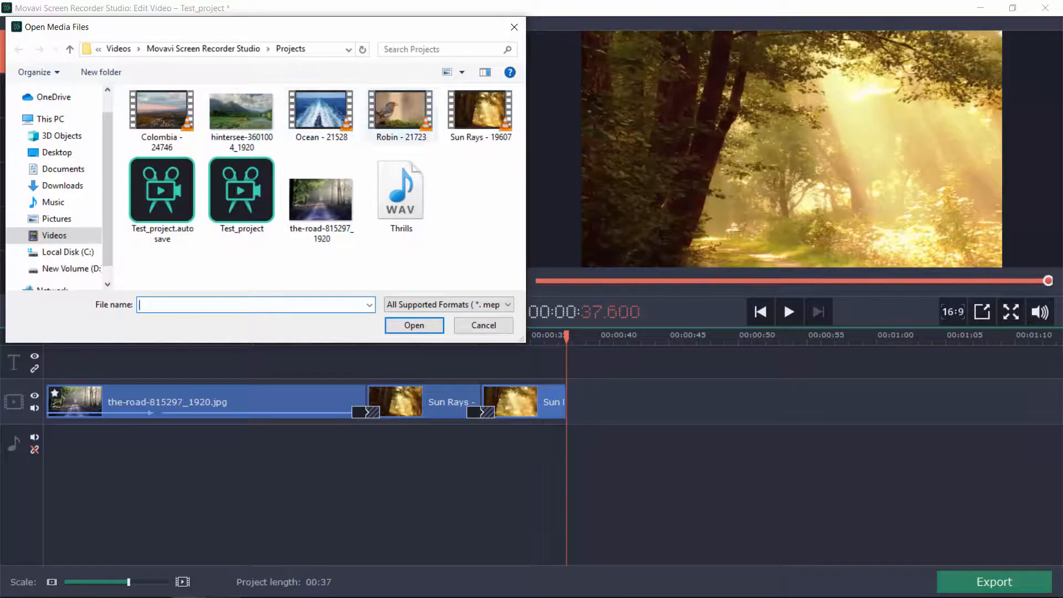
{"action": "left_click", "coordinate": [401, 108]}
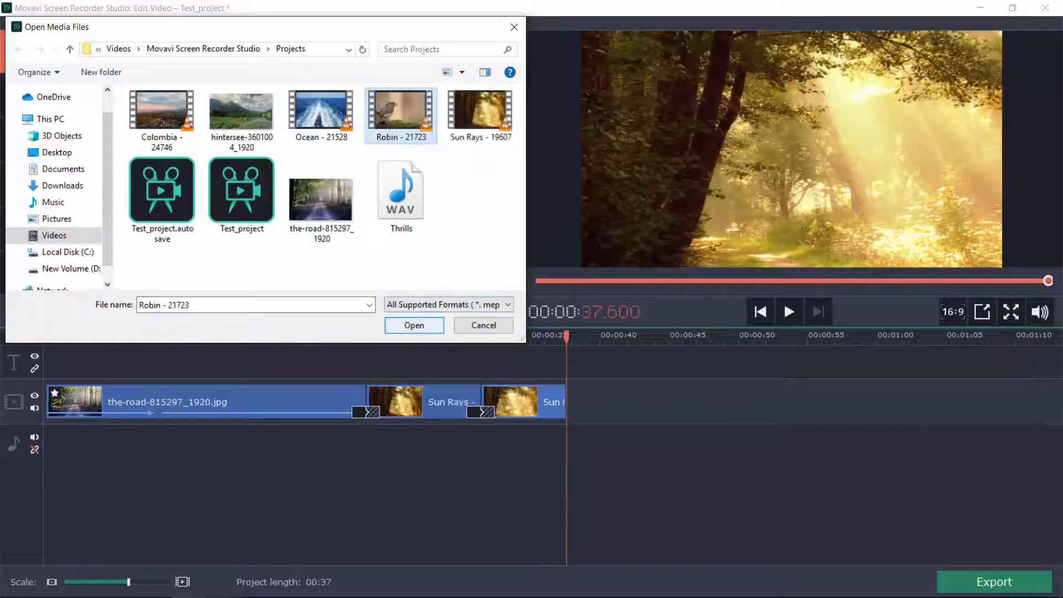
{"action": "key", "text": "Return"}
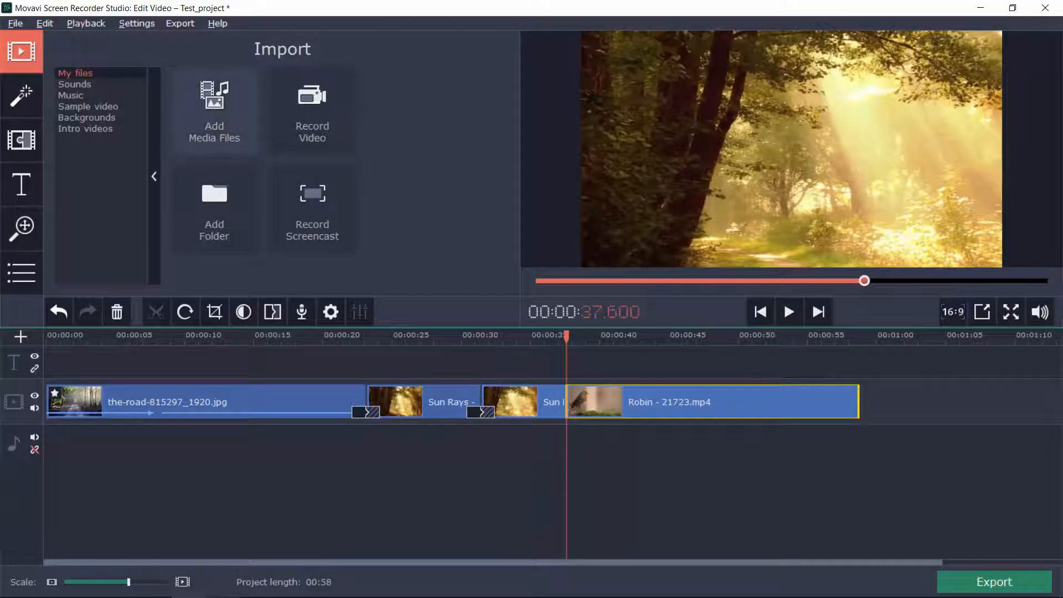
Import the video Colombia - 24746 from the Projects folder onto the video track after the Robin clip
{"action": "left_click", "coordinate": [214, 110]}
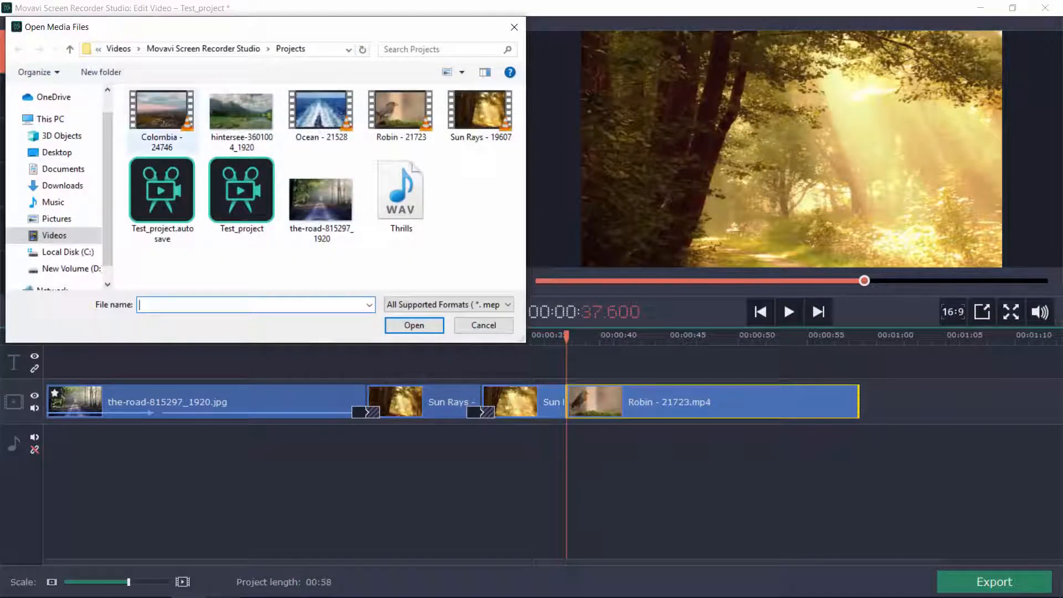
{"action": "left_click", "coordinate": [161, 119]}
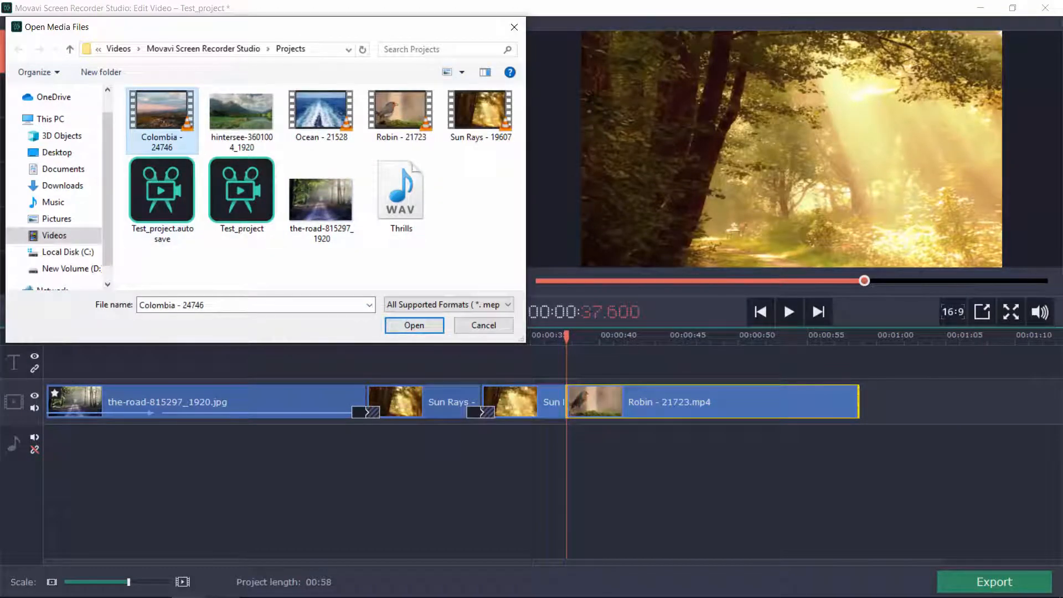
{"action": "left_click", "coordinate": [414, 325]}
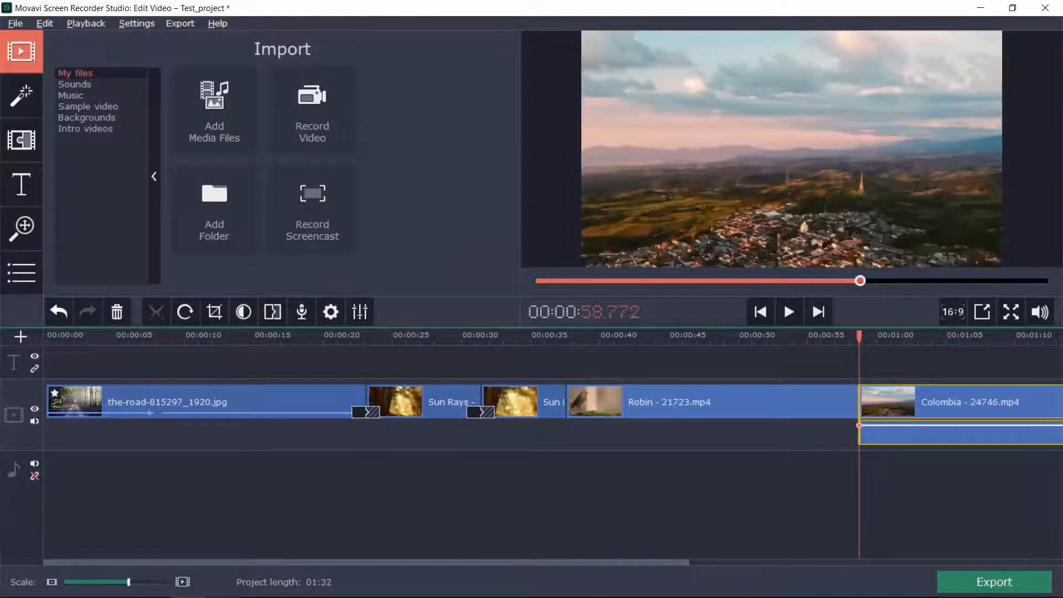
{"action": "left_click_drag", "start_coordinate": [415, 562], "coordinate": [652, 562]}
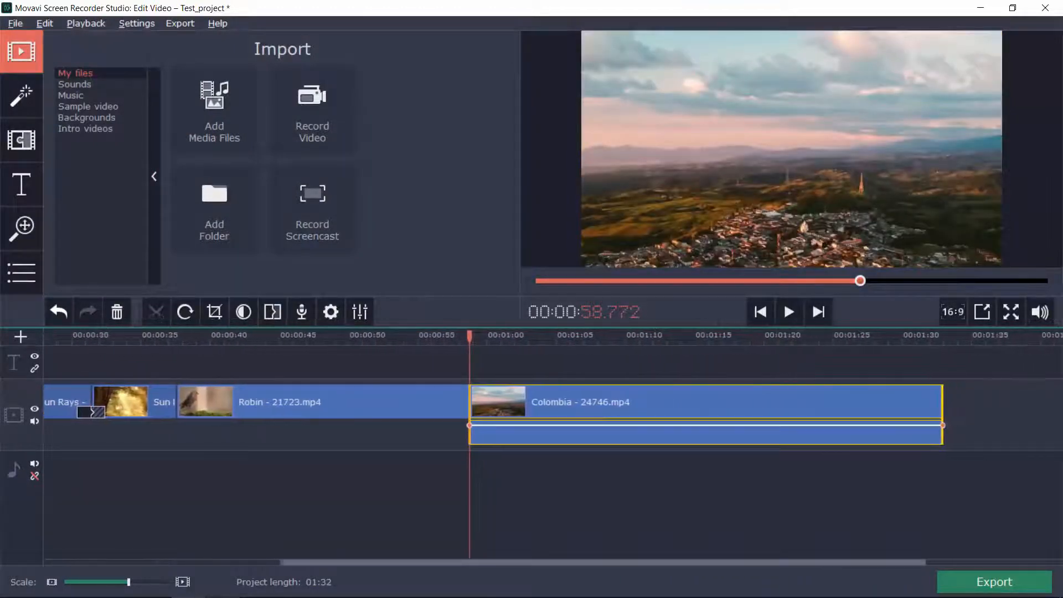
Examine the Colombia clip's video and audio tool settings, selecting its picture and its attached audio in turn
{"action": "left_click", "coordinate": [536, 435]}
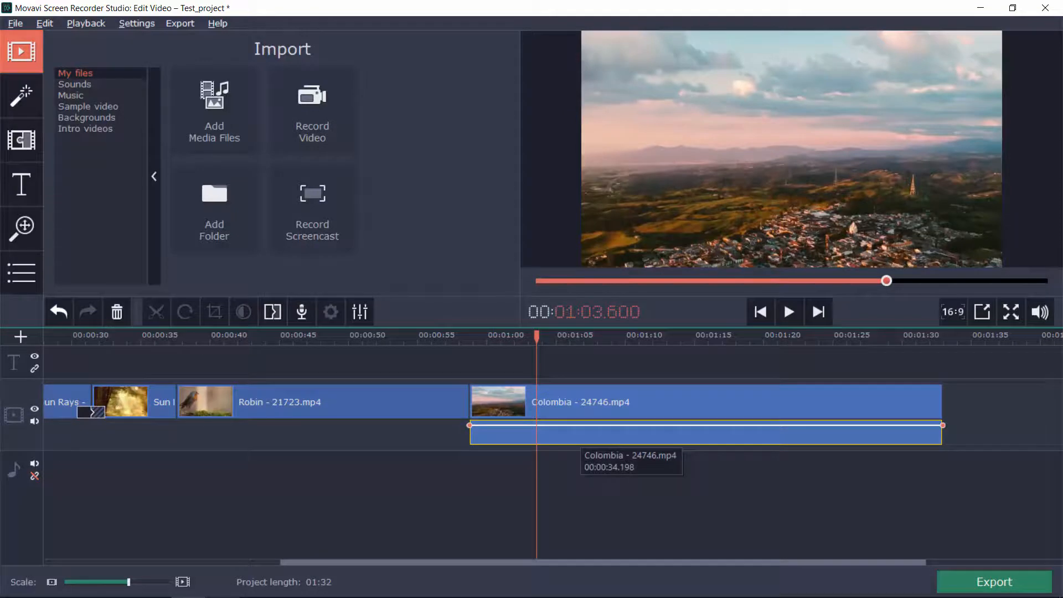
{"action": "right_click", "coordinate": [581, 434]}
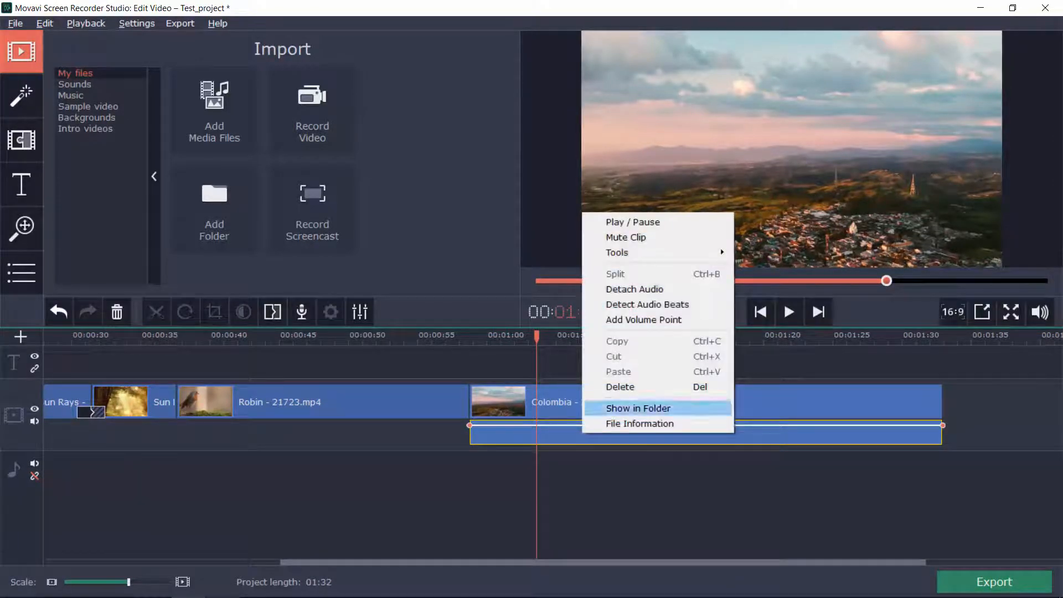
{"action": "left_click", "coordinate": [565, 434]}
{"action": "left_click", "coordinate": [558, 402]}
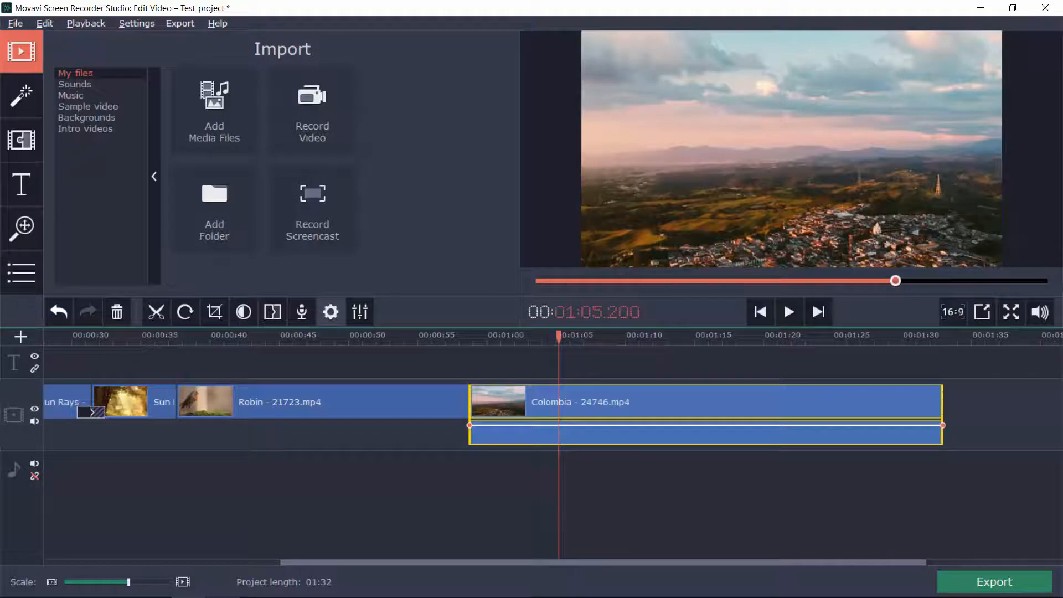
{"action": "left_click", "coordinate": [330, 311]}
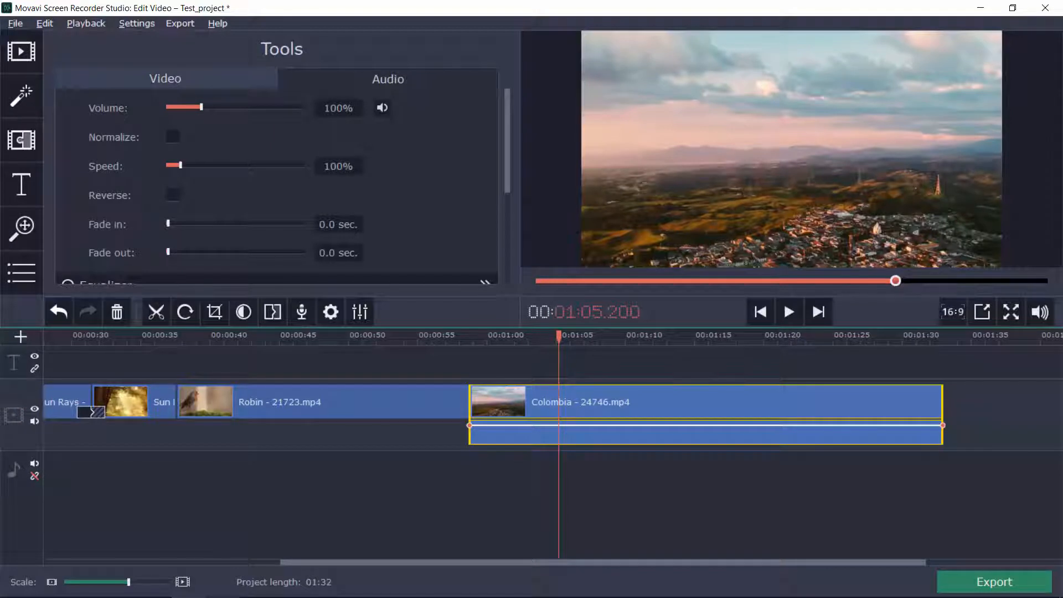
{"action": "left_click", "coordinate": [165, 78]}
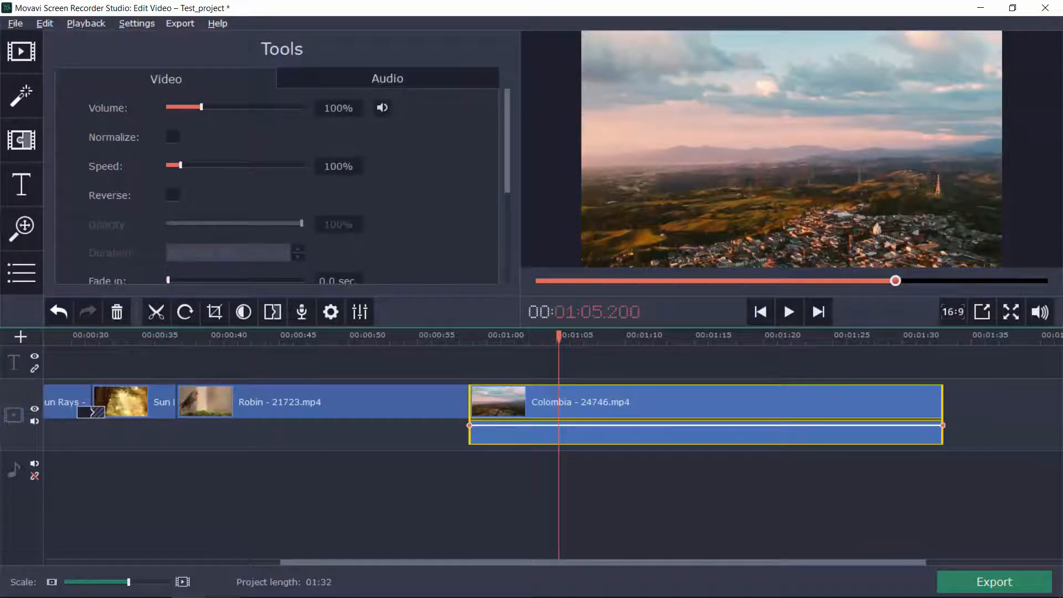
{"action": "left_click_drag", "start_coordinate": [559, 336], "coordinate": [601, 336]}
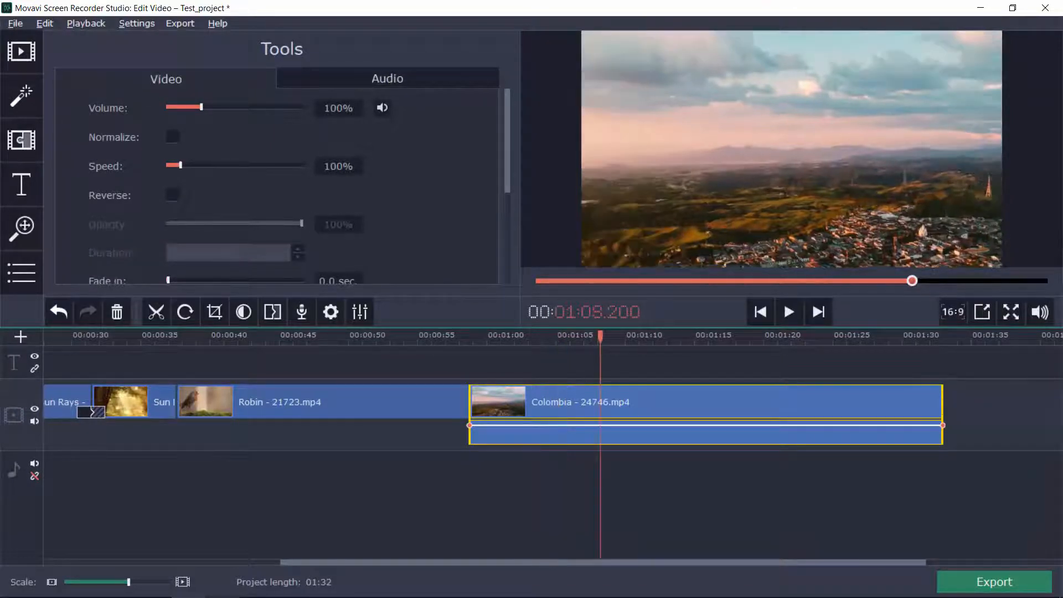
{"action": "key", "text": "Escape"}
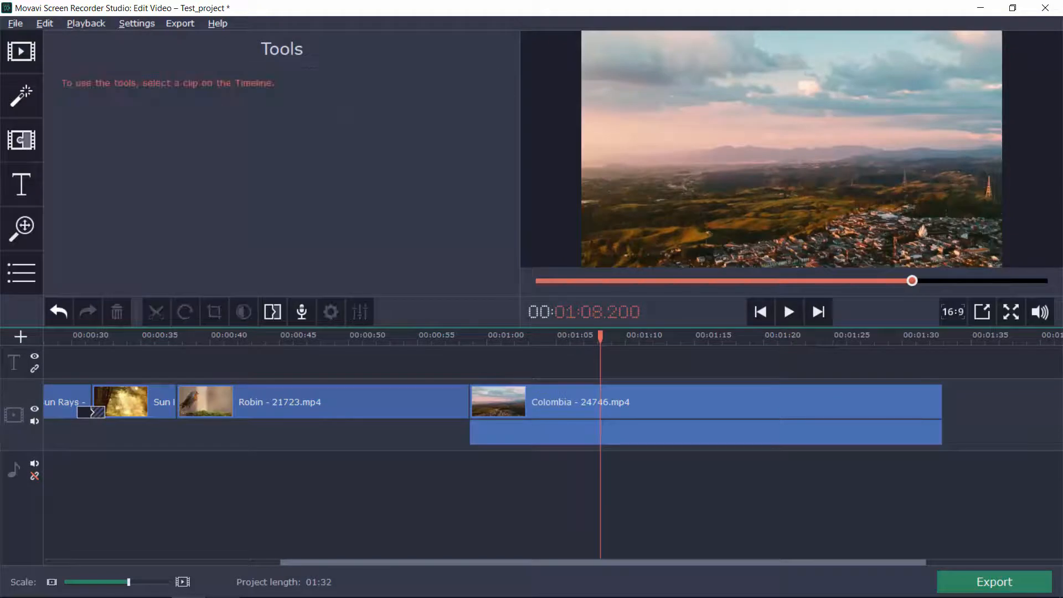
{"action": "left_click", "coordinate": [516, 403]}
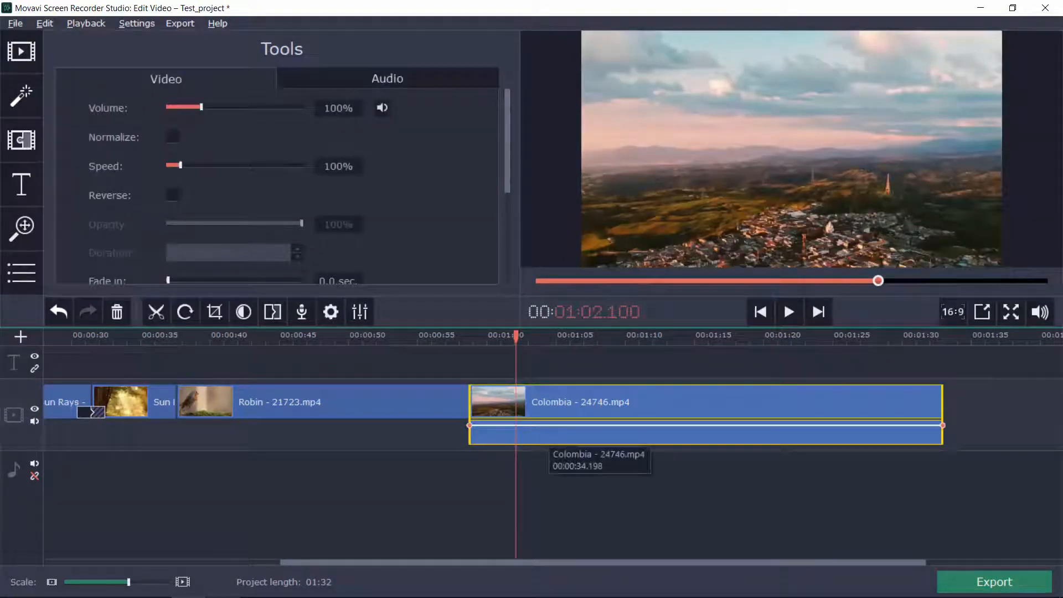
{"action": "left_click", "coordinate": [542, 436]}
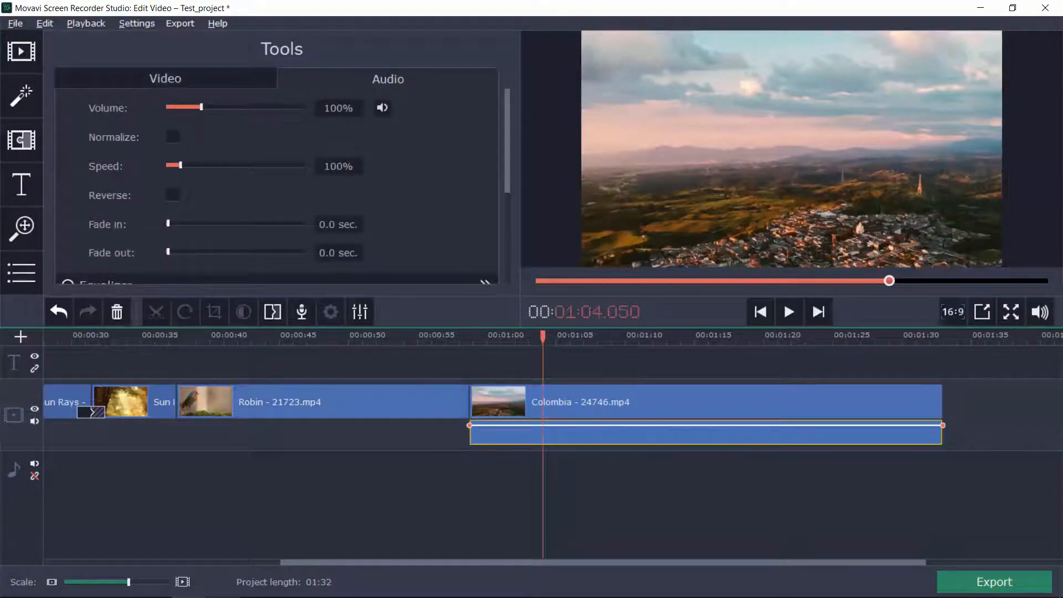
{"action": "left_click", "coordinate": [643, 402]}
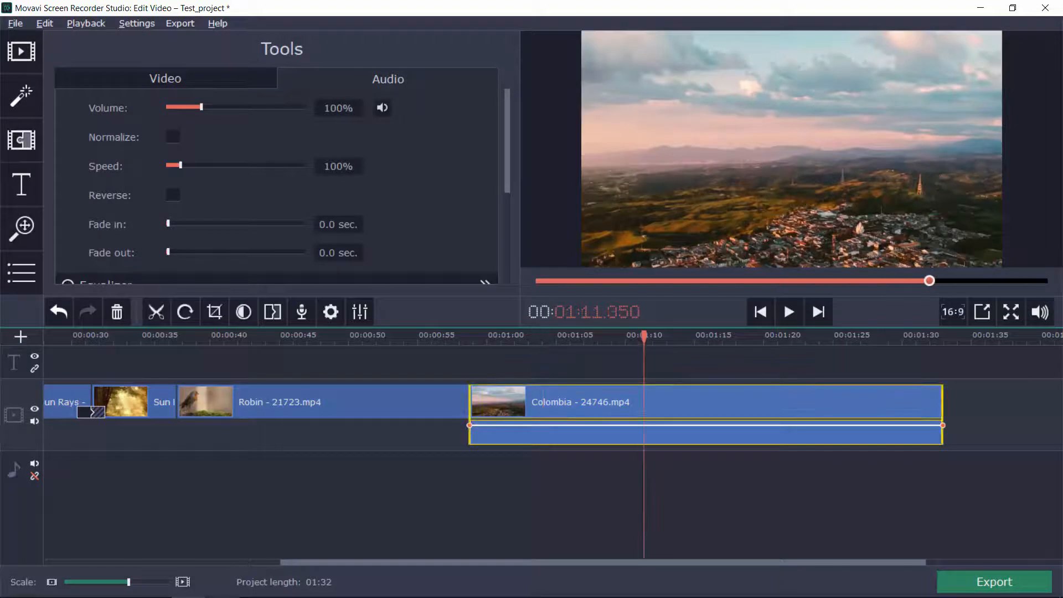
Detach the audio from the Colombia clip and delete the detached audio clip
{"action": "left_click", "coordinate": [533, 435]}
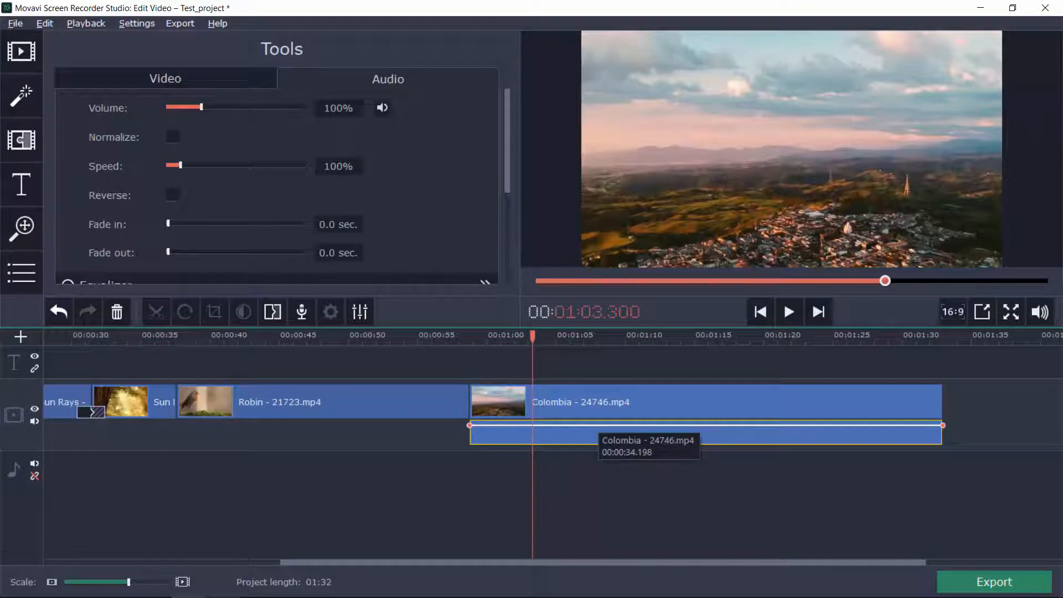
{"action": "right_click", "coordinate": [571, 429]}
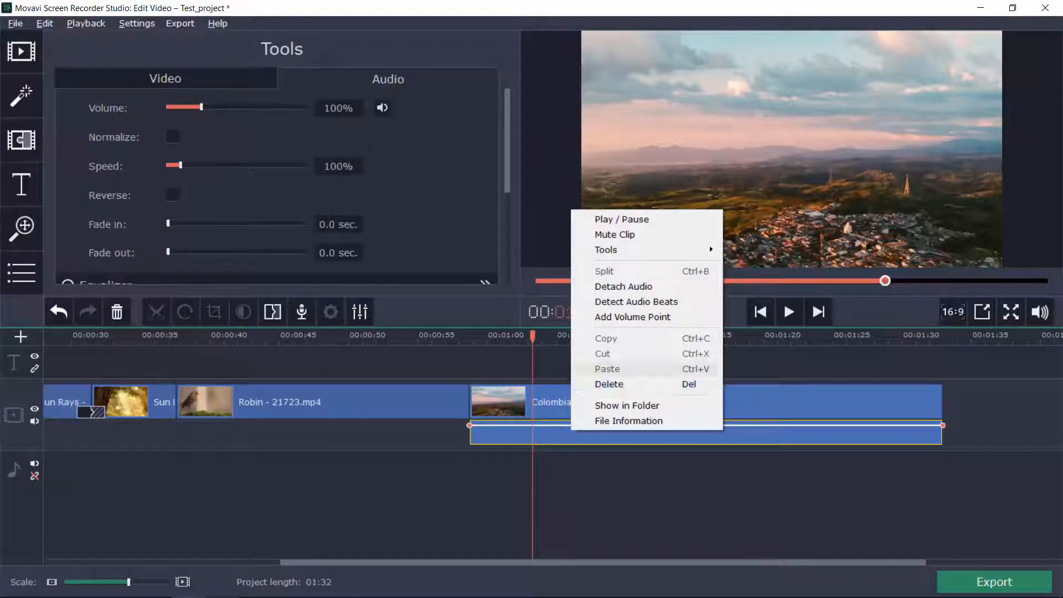
{"action": "left_click", "coordinate": [624, 287]}
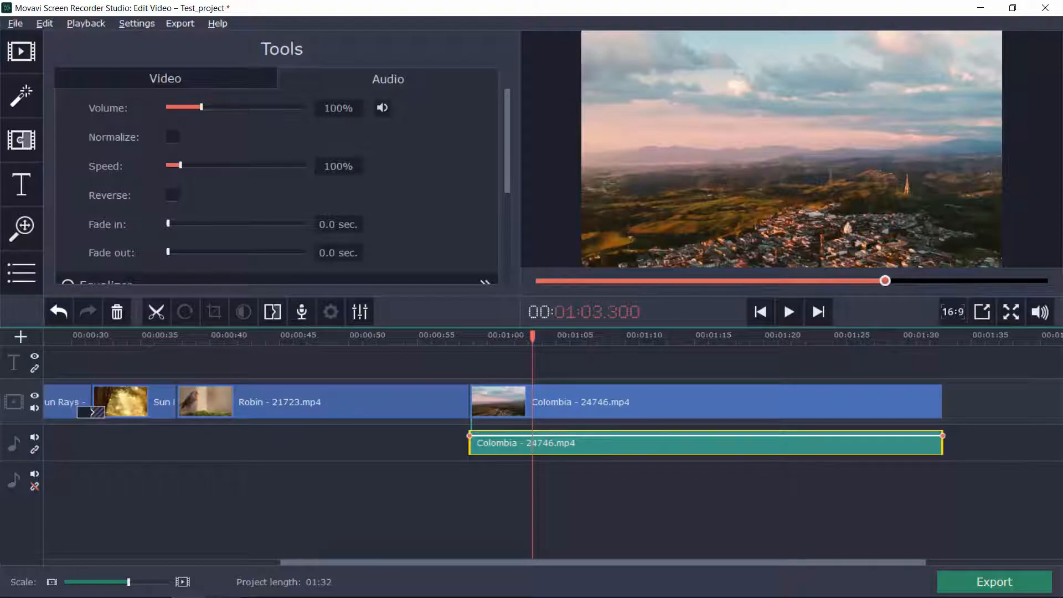
{"action": "right_click", "coordinate": [562, 446]}
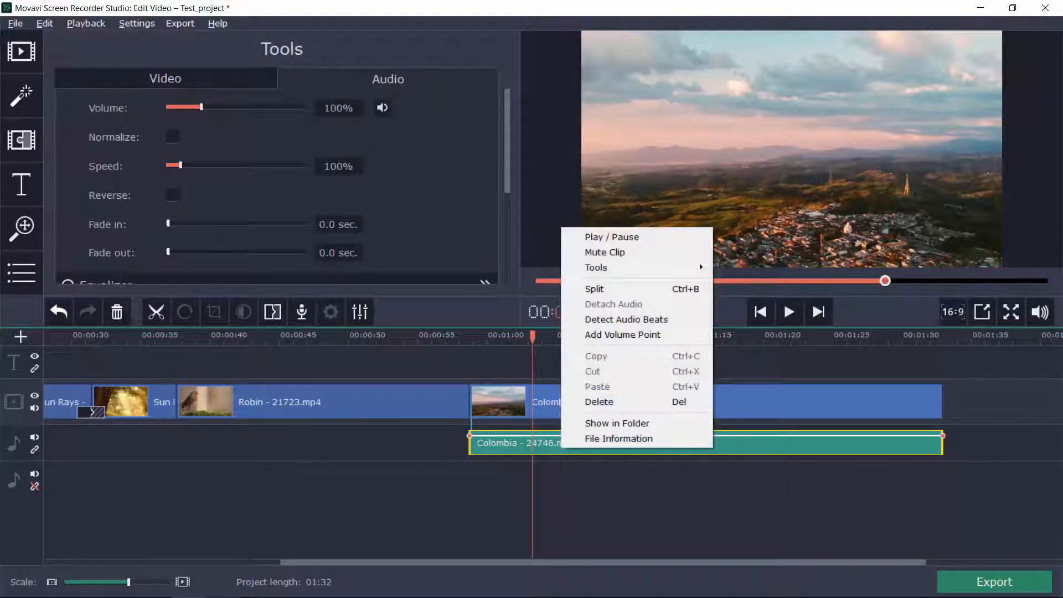
{"action": "left_click", "coordinate": [599, 401]}
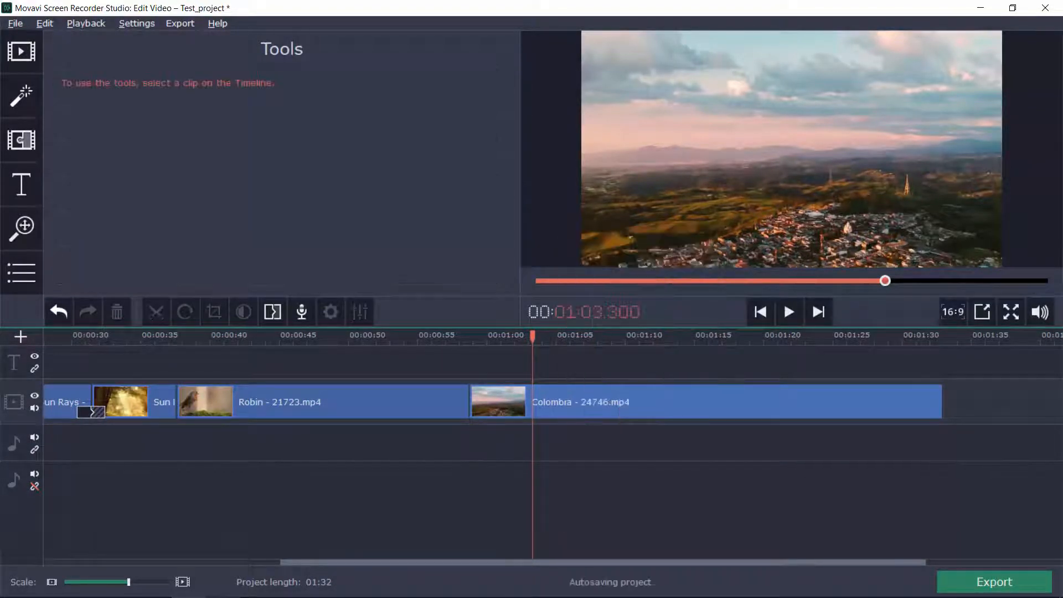
Move the playhead to the end of the project, open the Record Video capture window from Import and close it again
{"action": "left_click_drag", "start_coordinate": [885, 280], "coordinate": [1048, 281]}
{"action": "left_click", "coordinate": [21, 52]}
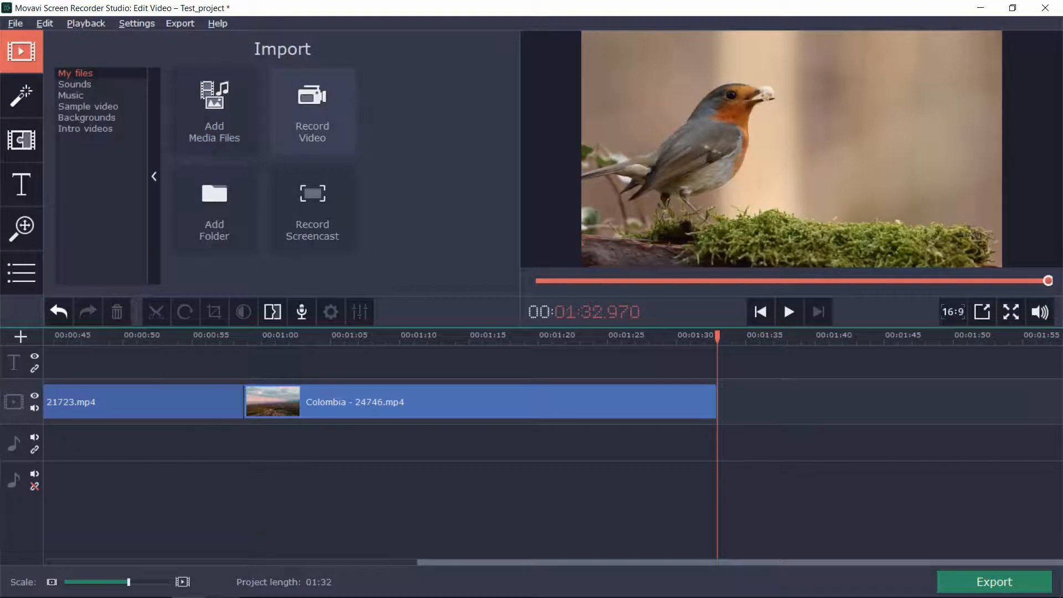
{"action": "left_click", "coordinate": [312, 111]}
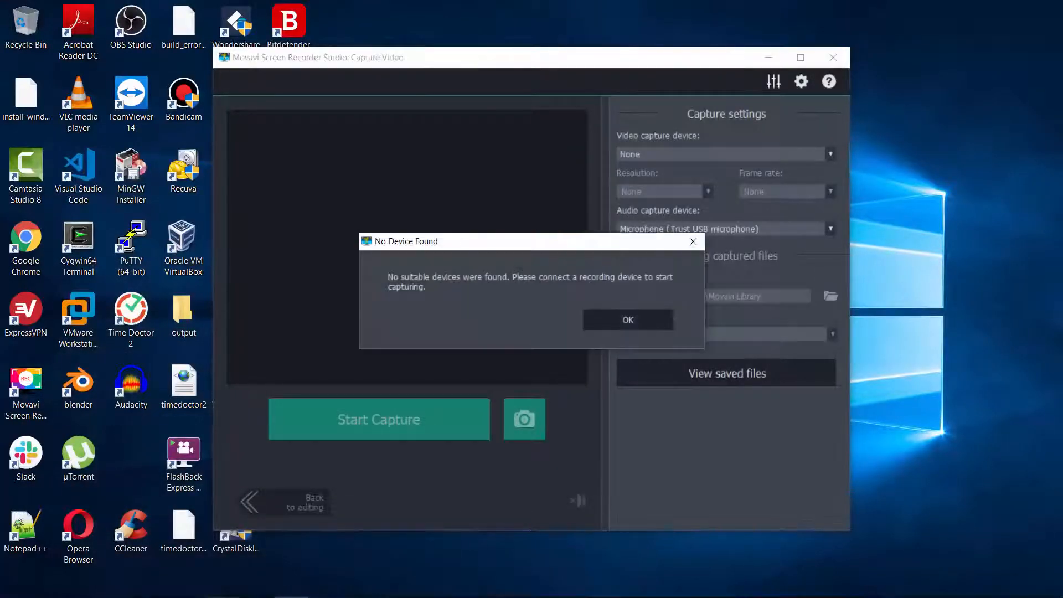
{"action": "left_click", "coordinate": [628, 320]}
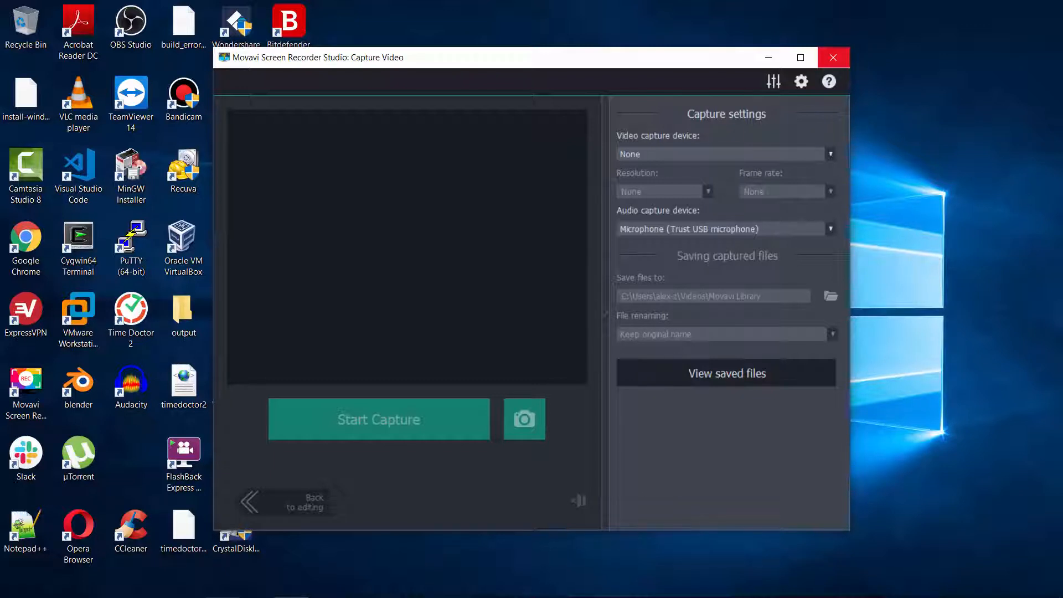
{"action": "left_click", "coordinate": [833, 58]}
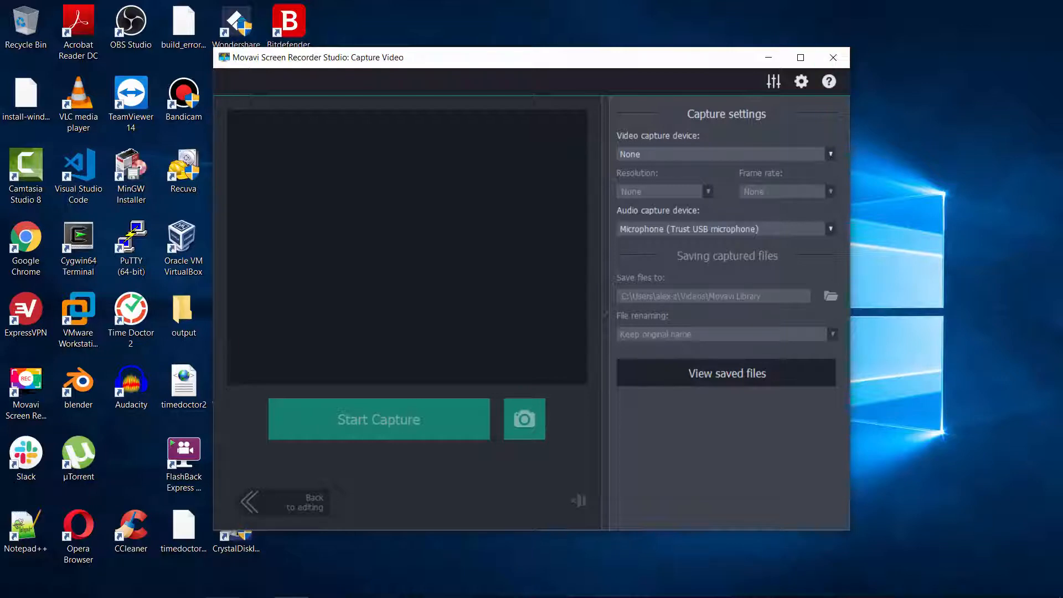
{"action": "left_click", "coordinate": [833, 58]}
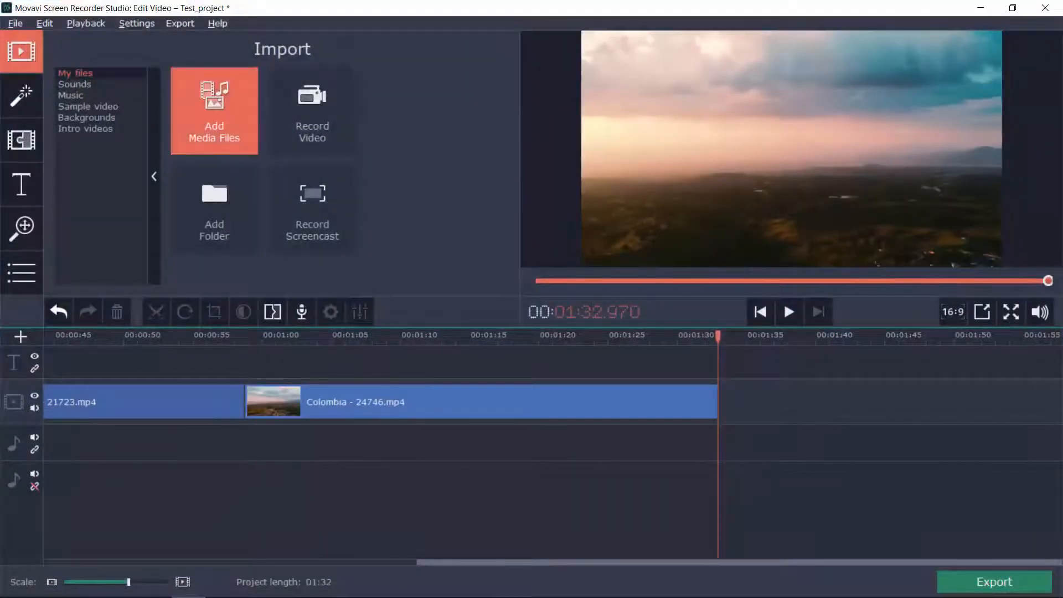
Import the video Ocean - 21528 from the Projects folder onto the video track after the Colombia clip
{"action": "left_click", "coordinate": [215, 111]}
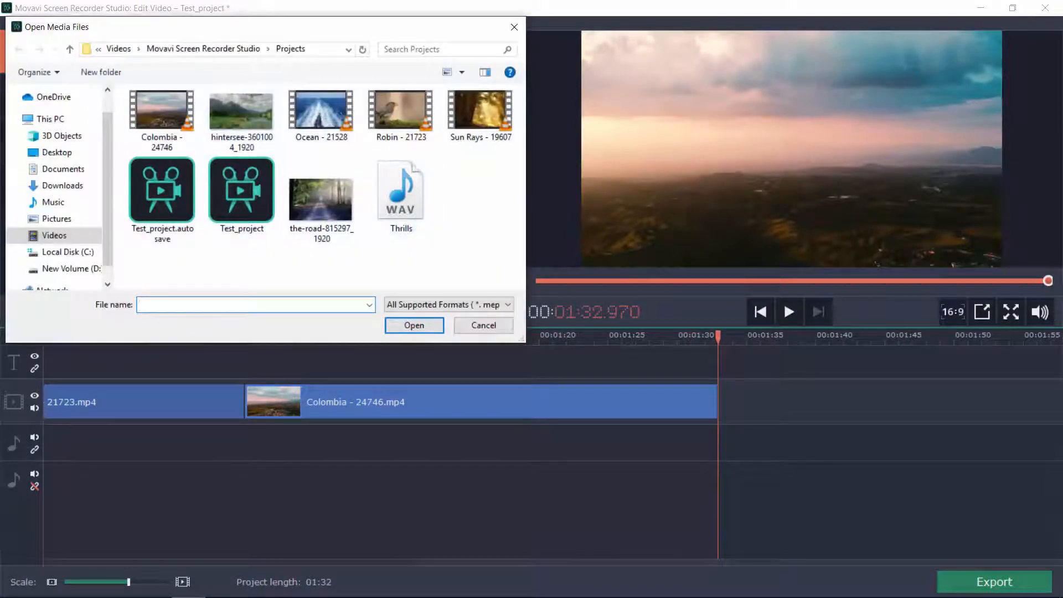
{"action": "left_click", "coordinate": [321, 115]}
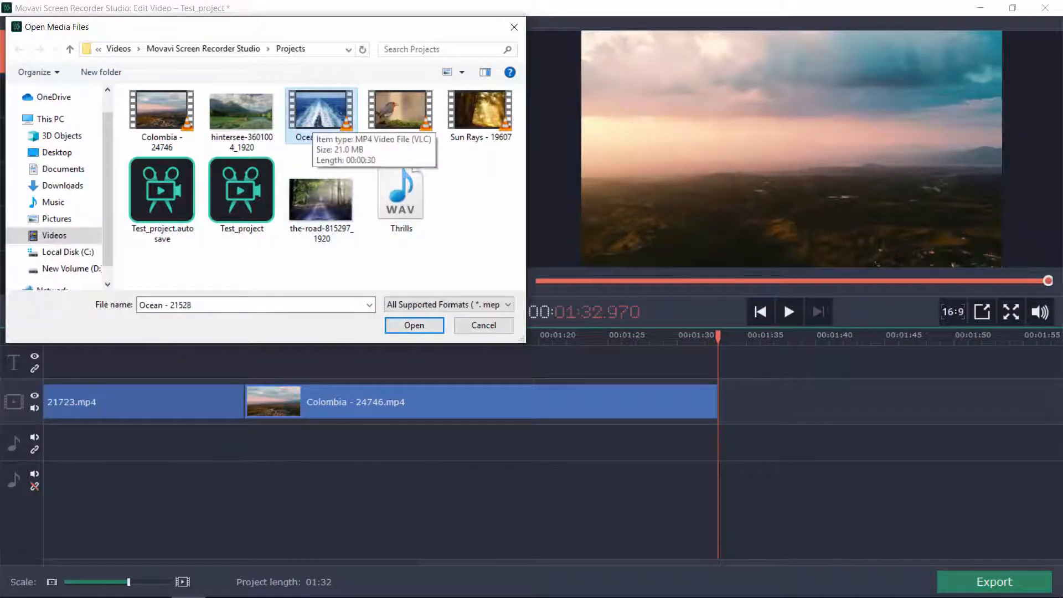
{"action": "left_click", "coordinate": [414, 325]}
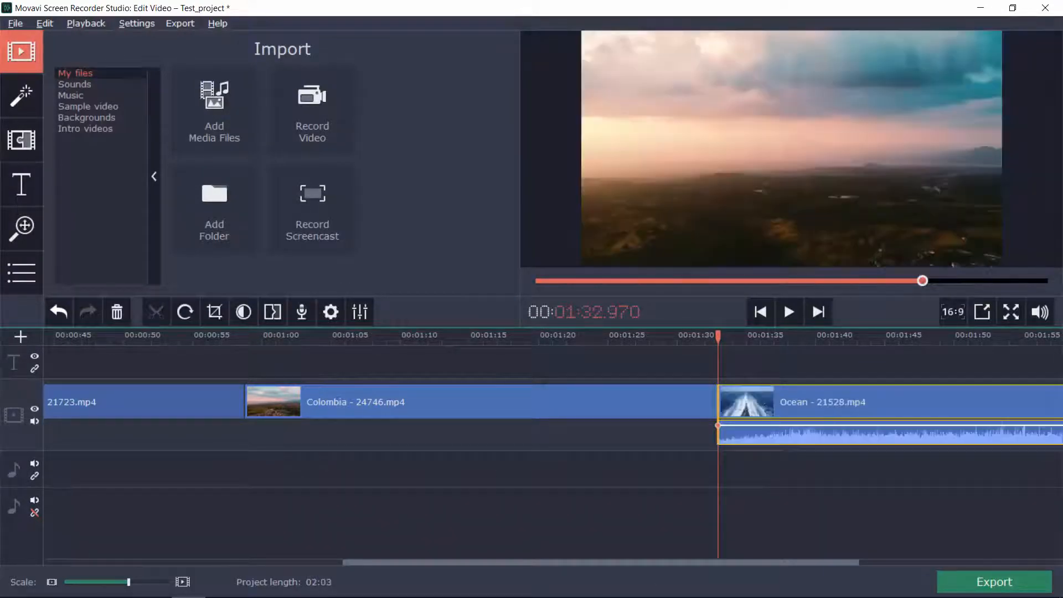
Delete the attached audio from the Ocean clip, keeping its picture on the video track
{"action": "left_click_drag", "start_coordinate": [718, 337], "coordinate": [806, 337]}
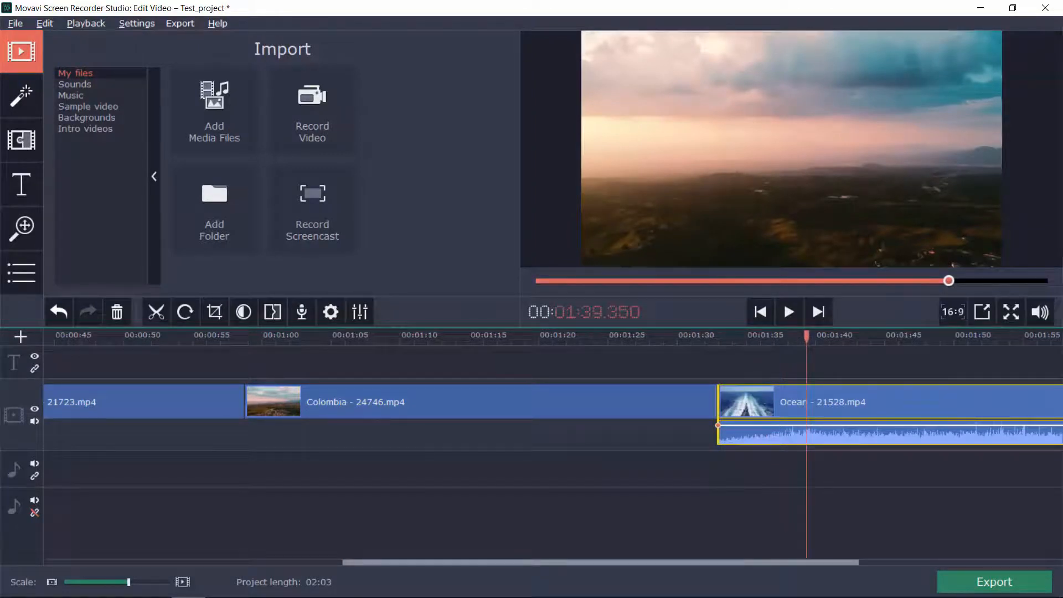
{"action": "left_click_drag", "start_coordinate": [600, 562], "coordinate": [732, 562]}
{"action": "key", "text": "Escape"}
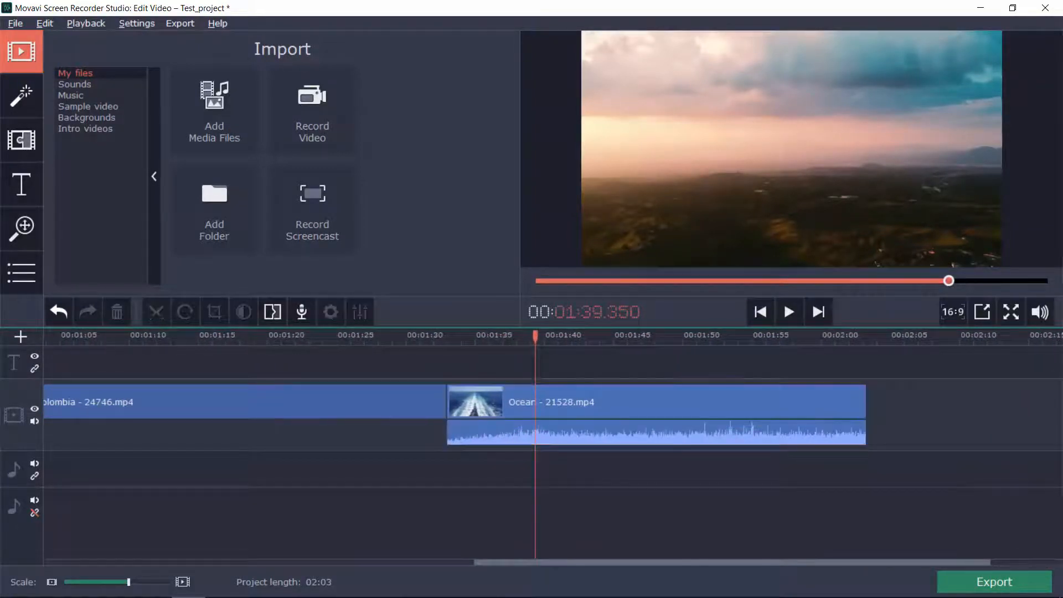
{"action": "left_click", "coordinate": [479, 435]}
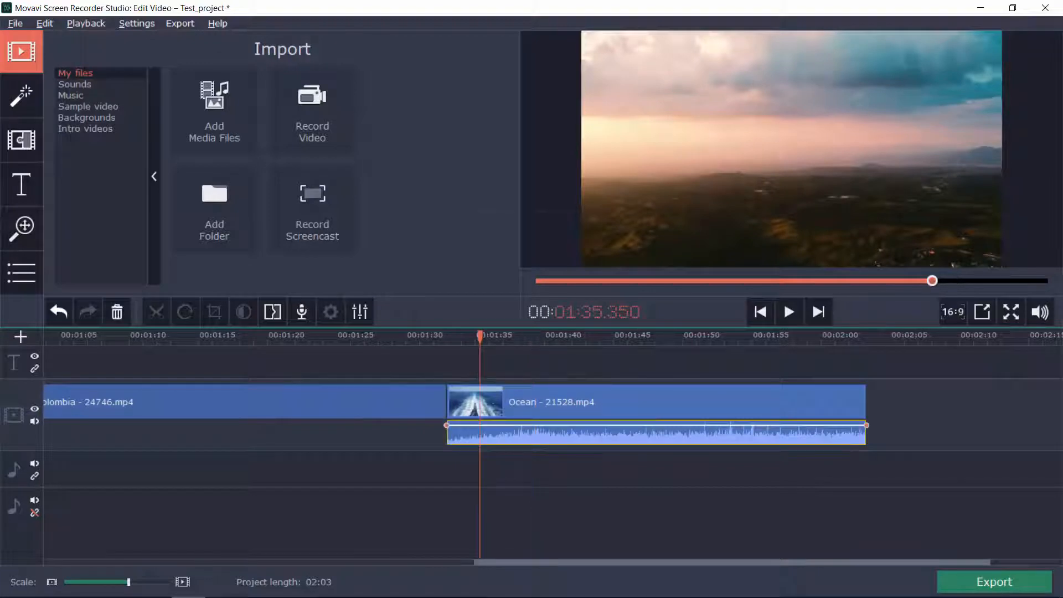
{"action": "right_click", "coordinate": [480, 435]}
{"action": "left_click", "coordinate": [517, 386]}
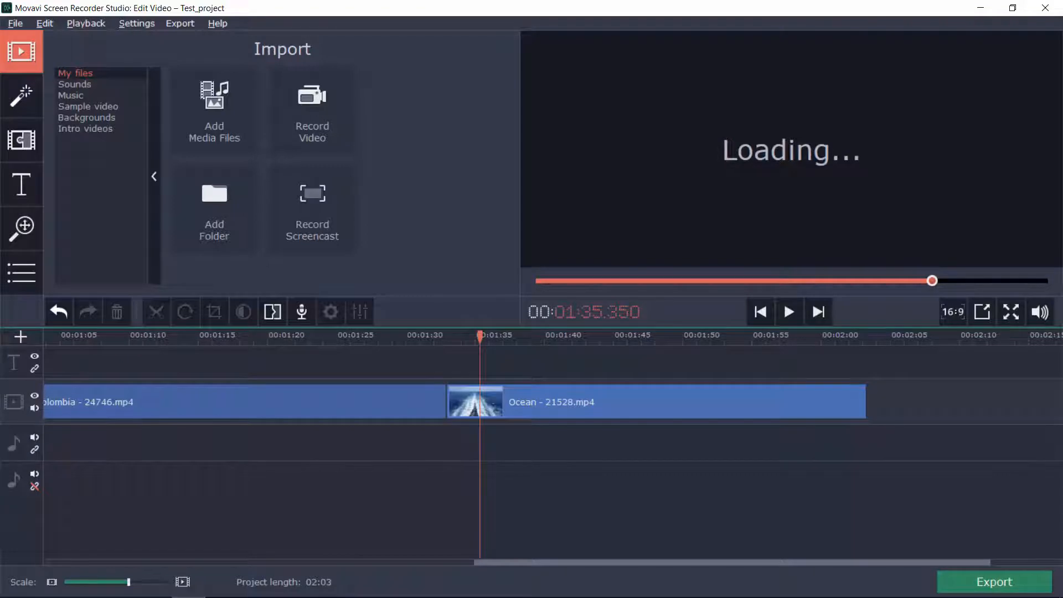
View the file information of the Ocean clip and close it again
{"action": "right_click", "coordinate": [532, 399]}
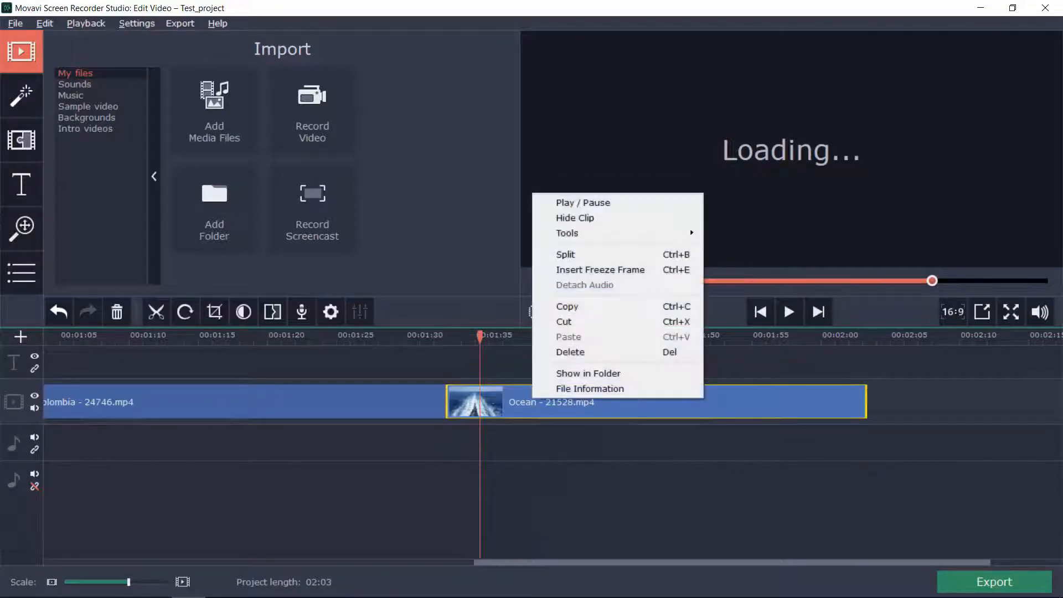
{"action": "left_click", "coordinate": [590, 389]}
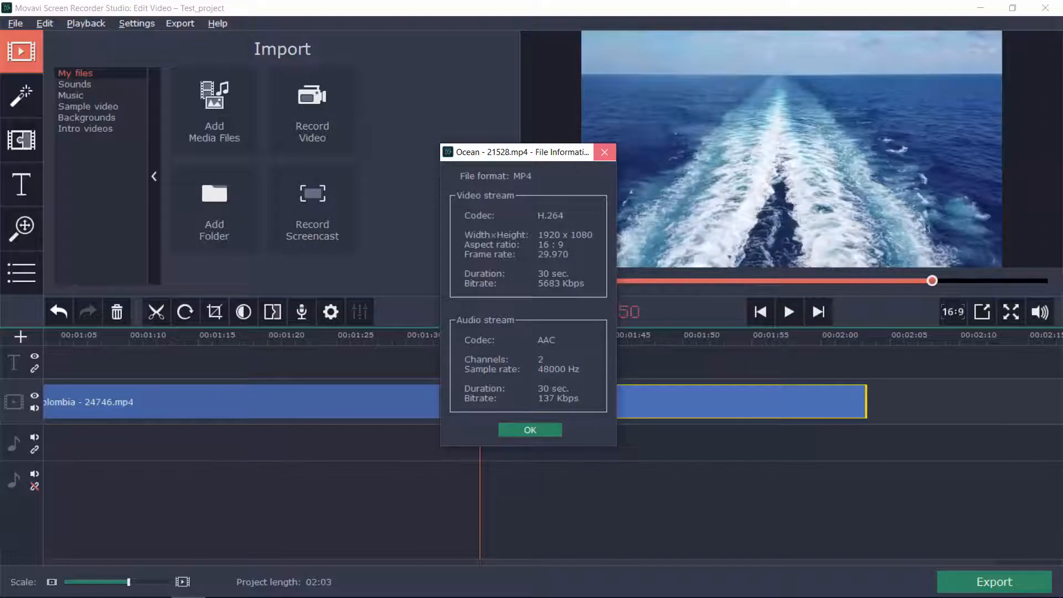
{"action": "left_click", "coordinate": [604, 152]}
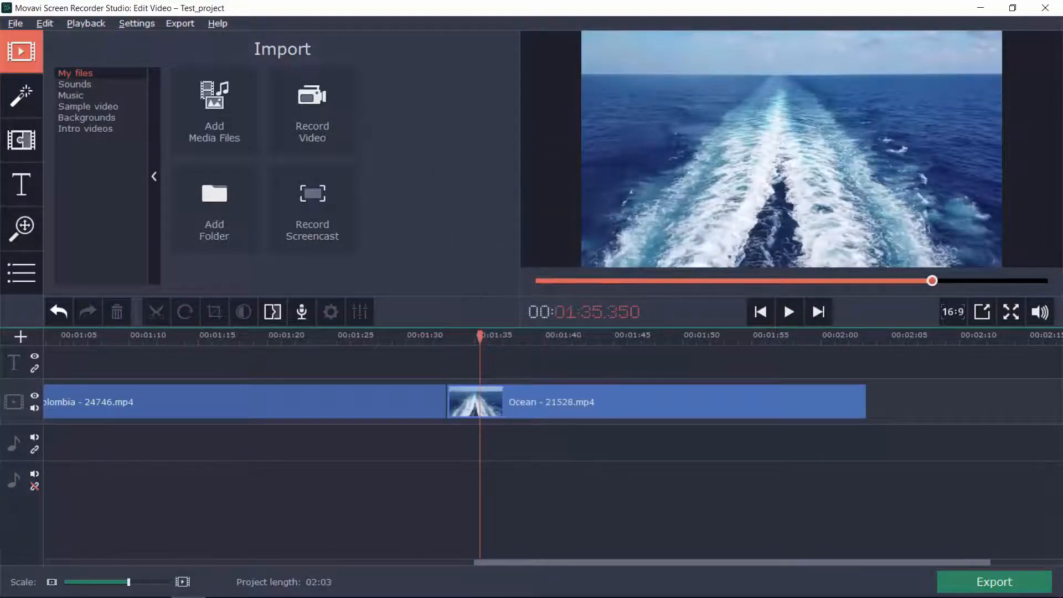
Play the project from about 35 seconds, through the Robin clip and into the start of the Colombia clip
{"action": "left_click_drag", "start_coordinate": [932, 281], "coordinate": [686, 281]}
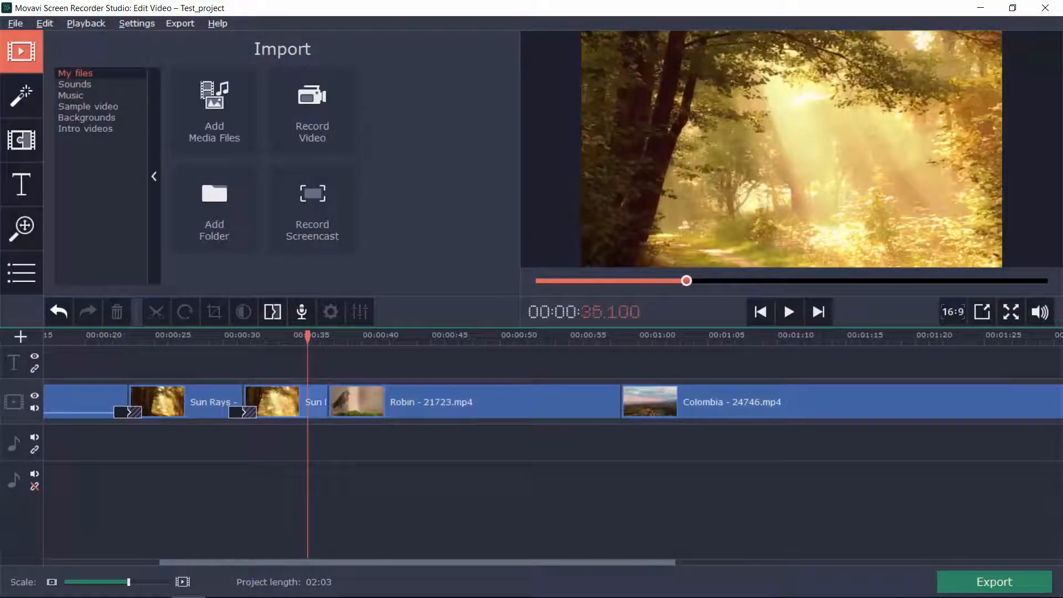
{"action": "left_click", "coordinate": [789, 311]}
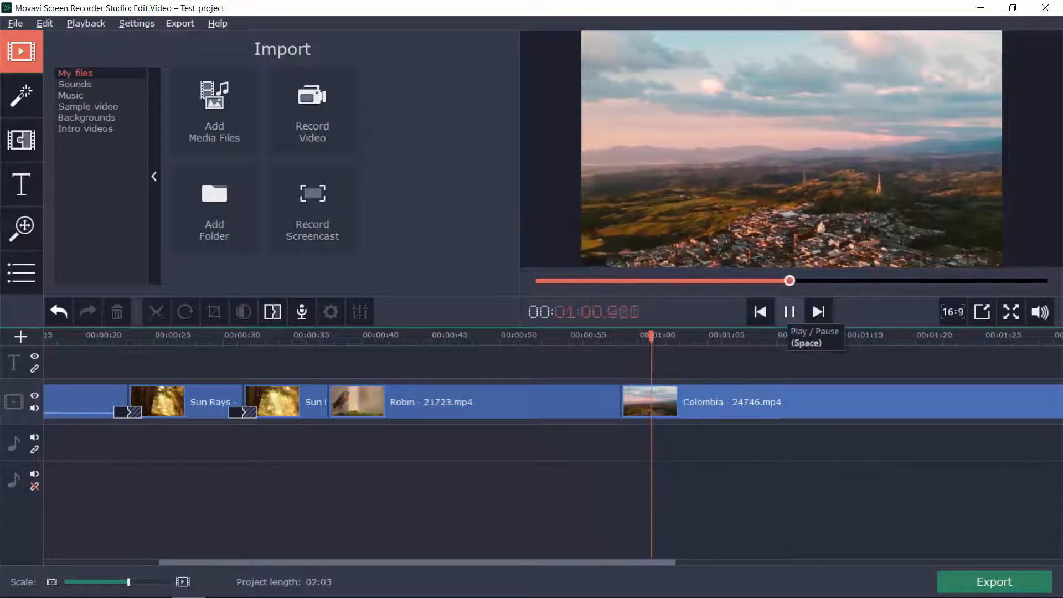
{"action": "left_click", "coordinate": [789, 312]}
Play the cut from the Colombia clip to the Ocean clip, starting at about 1:30
{"action": "left_click_drag", "start_coordinate": [587, 562], "coordinate": [874, 562]}
{"action": "left_click", "coordinate": [471, 336]}
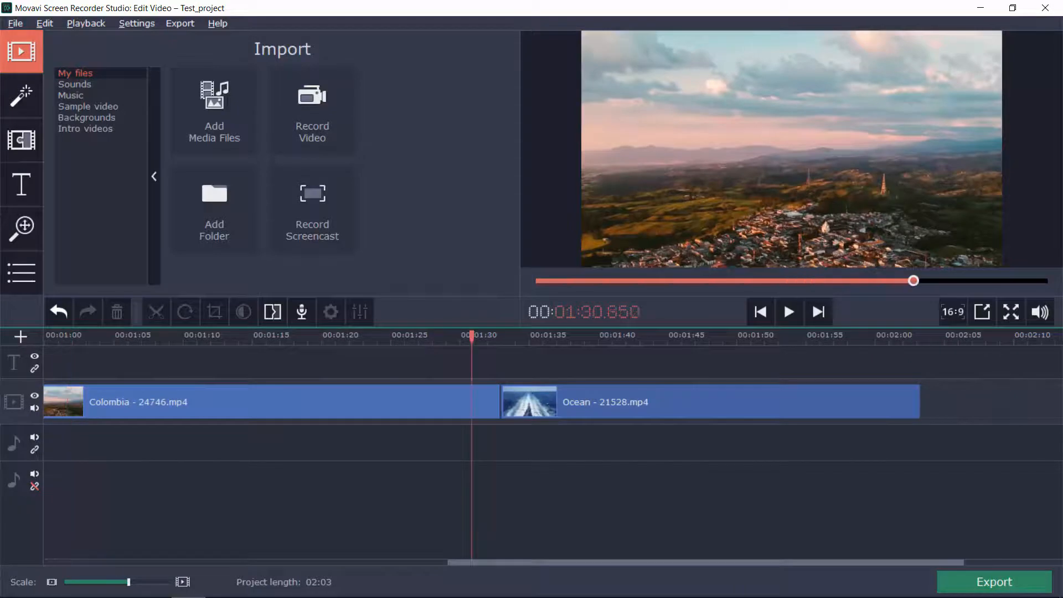
{"action": "left_click", "coordinate": [789, 311]}
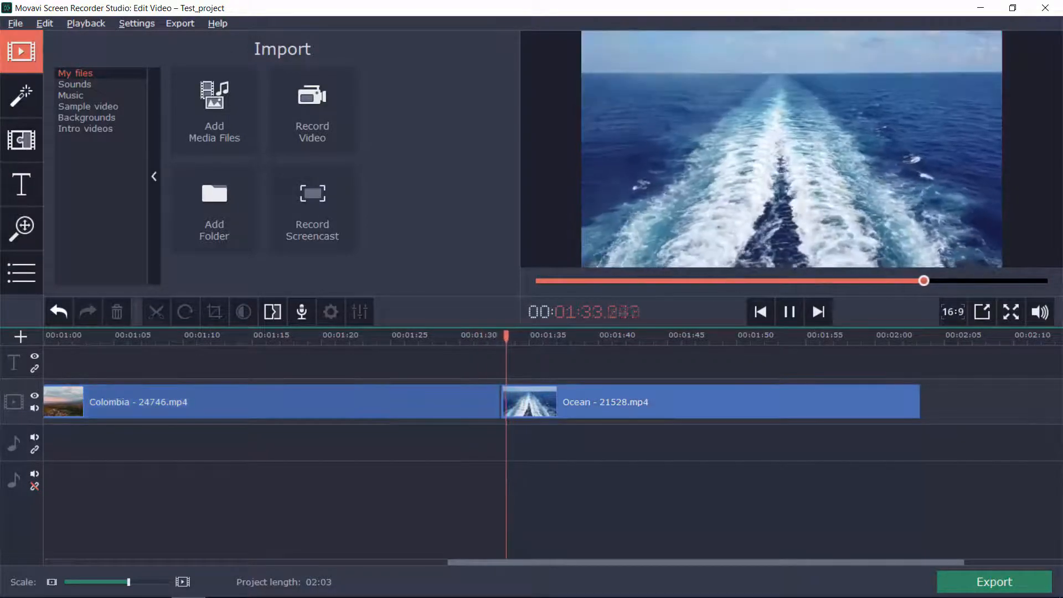
{"action": "key", "text": "space"}
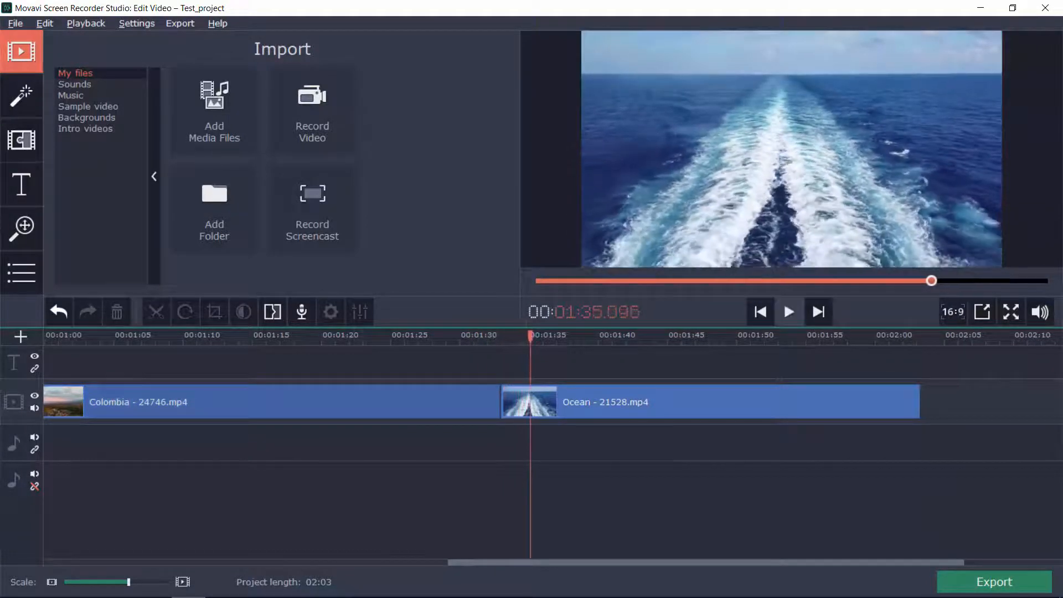
Add the Gradient → fade transition between the second Sun Rays clip and the Robin clip and play it back
{"action": "scroll", "coordinate": [531, 420], "scroll_direction": "left", "scroll_amount": 10}
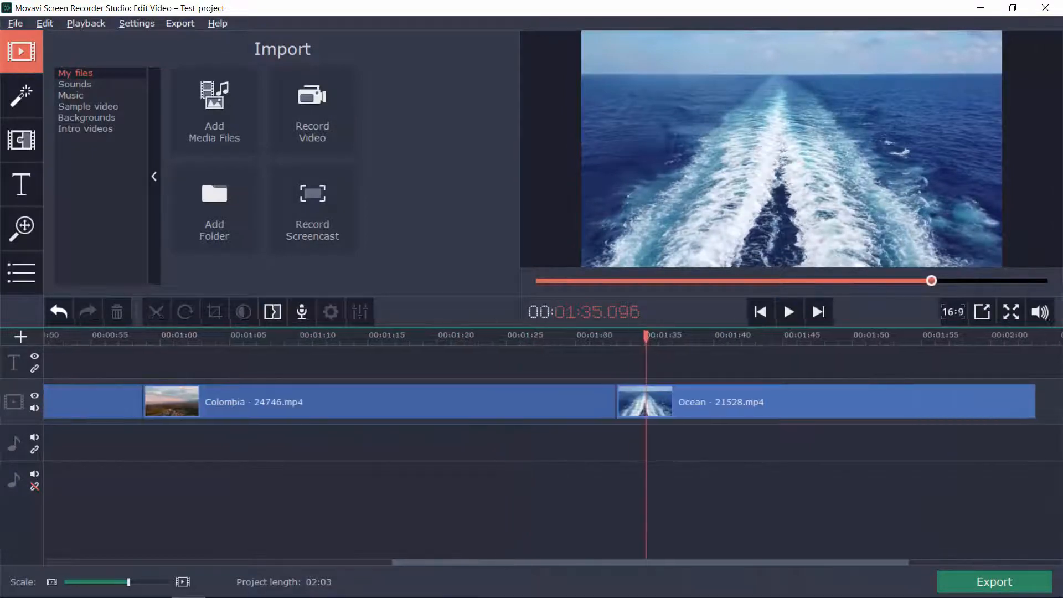
{"action": "left_click", "coordinate": [364, 336]}
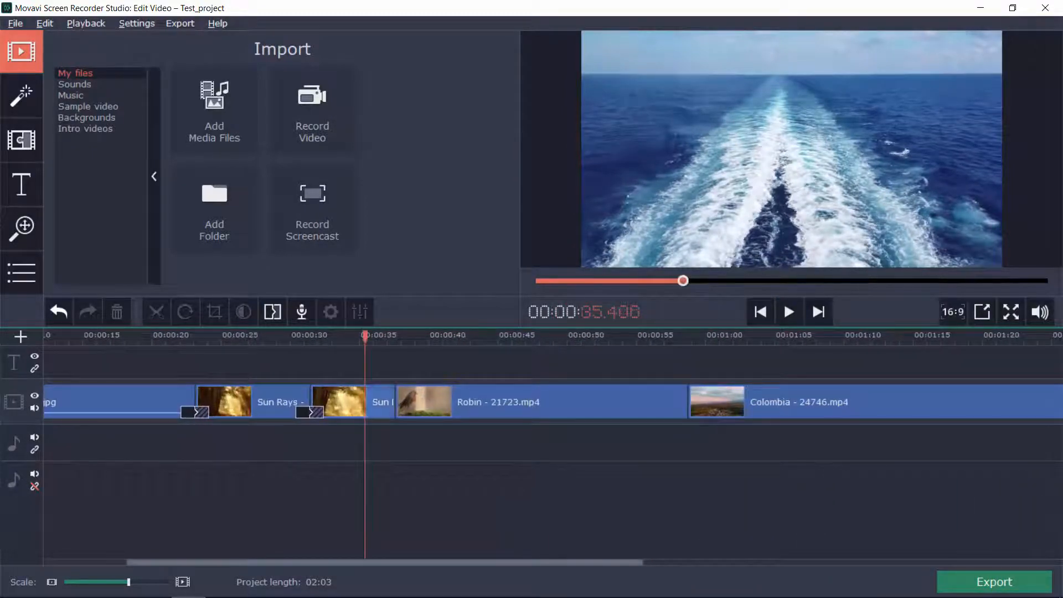
{"action": "left_click_drag", "start_coordinate": [365, 335], "coordinate": [669, 336]}
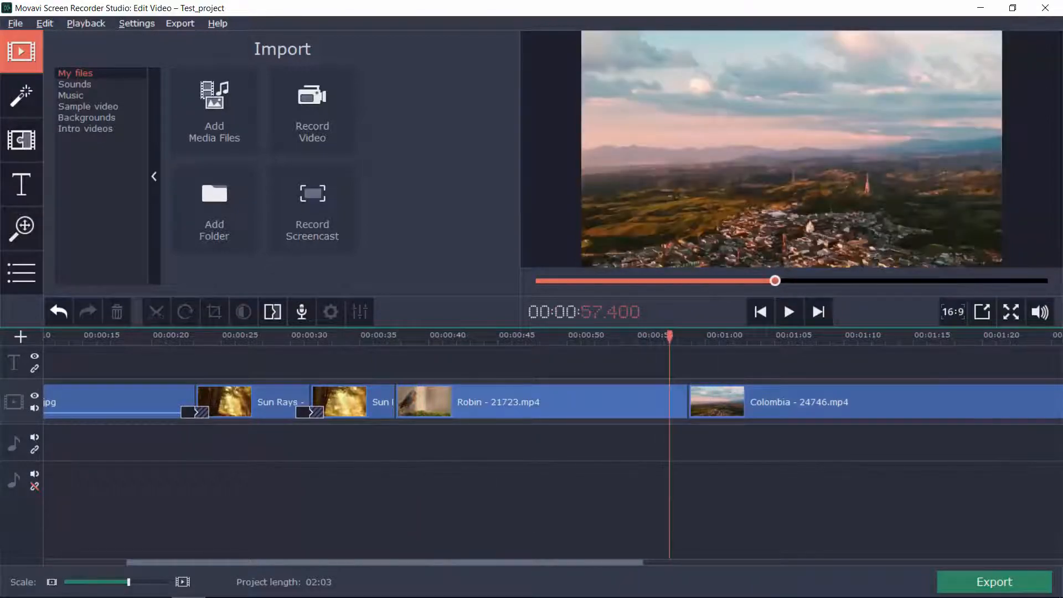
{"action": "left_click_drag", "start_coordinate": [775, 280], "coordinate": [649, 281]}
{"action": "left_click", "coordinate": [21, 141]}
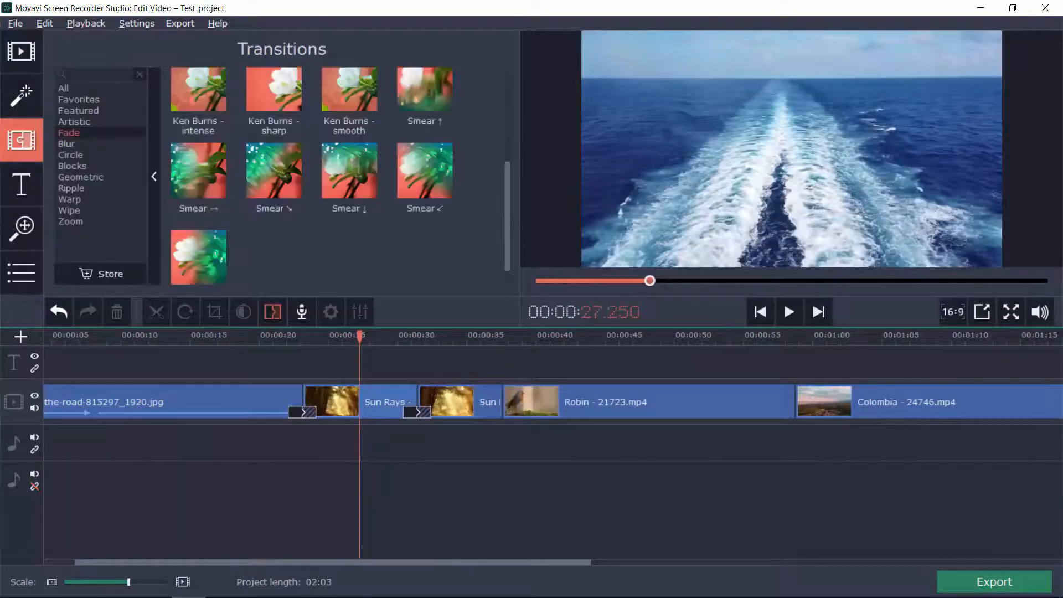
{"action": "scroll", "coordinate": [349, 177], "scroll_direction": "up", "scroll_amount": 5}
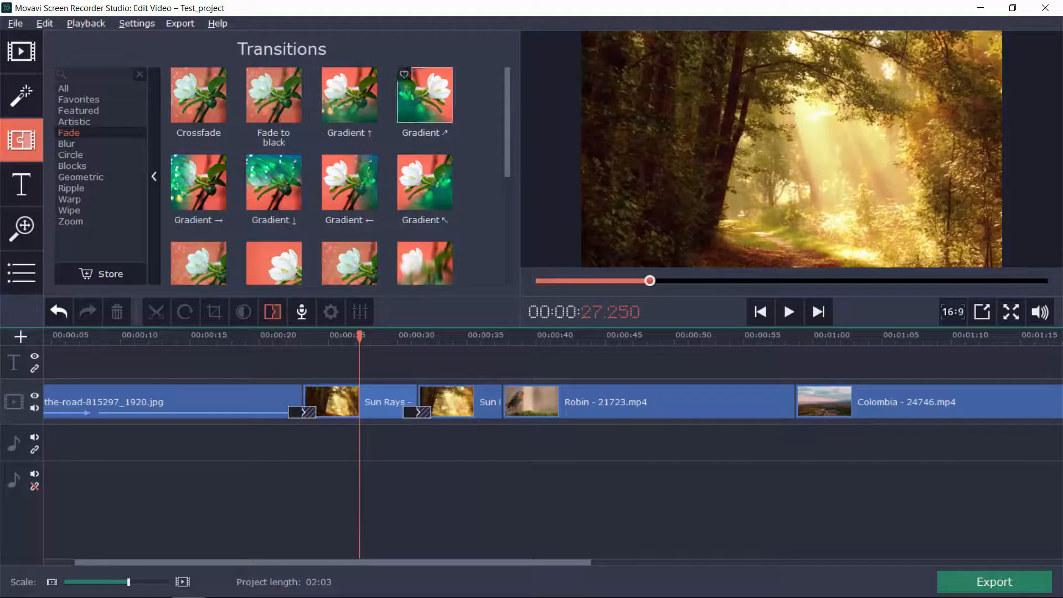
{"action": "left_click_drag", "start_coordinate": [199, 182], "coordinate": [506, 402]}
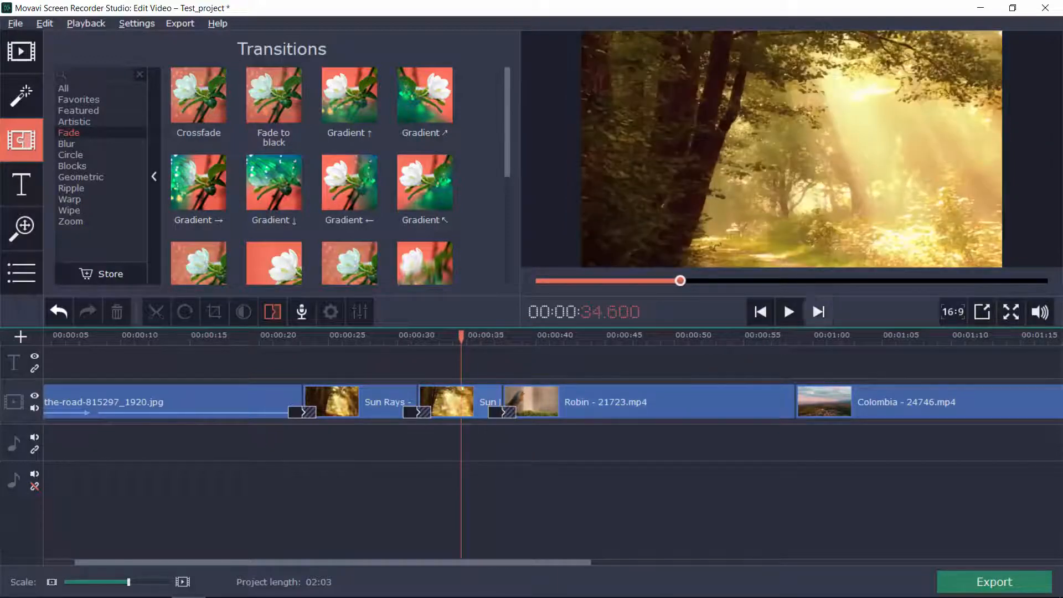
{"action": "left_click", "coordinate": [789, 312]}
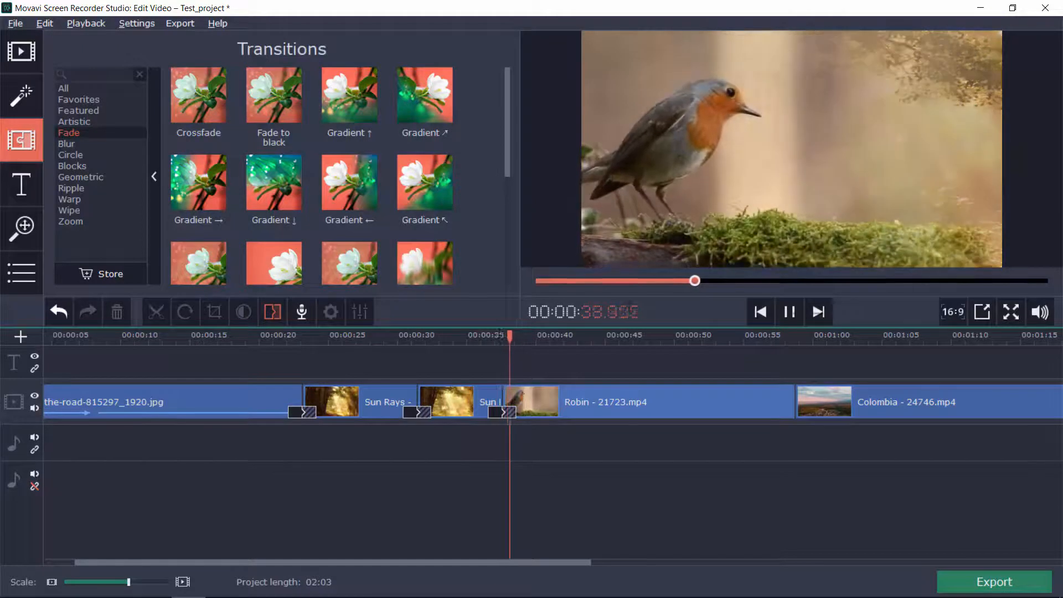
{"action": "left_click", "coordinate": [789, 311]}
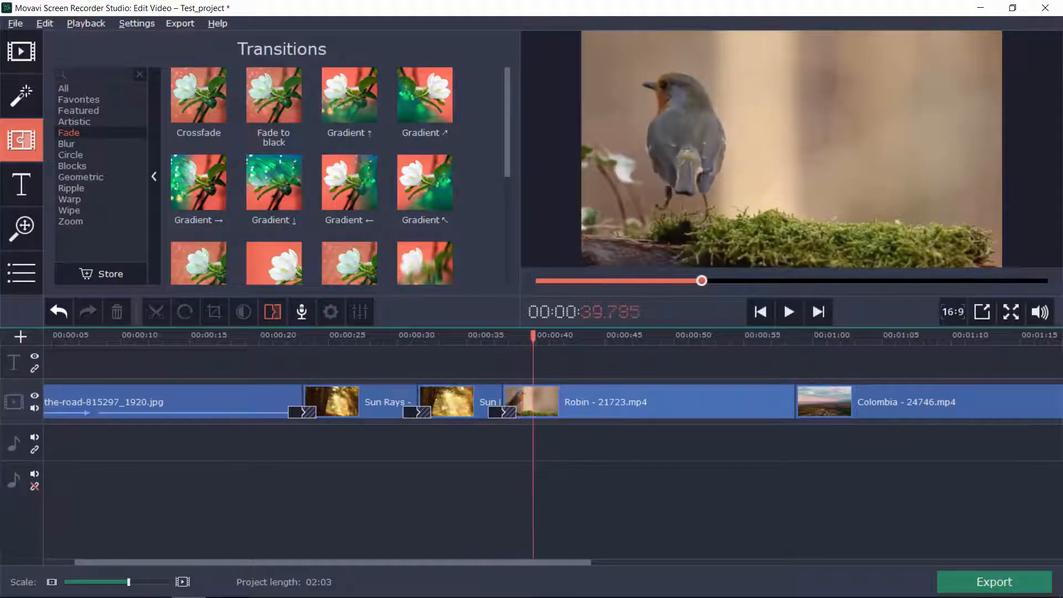
Add the Blur in transition between the Robin and Colombia clips and play it back
{"action": "scroll", "coordinate": [551, 443], "scroll_direction": "right", "scroll_amount": 5}
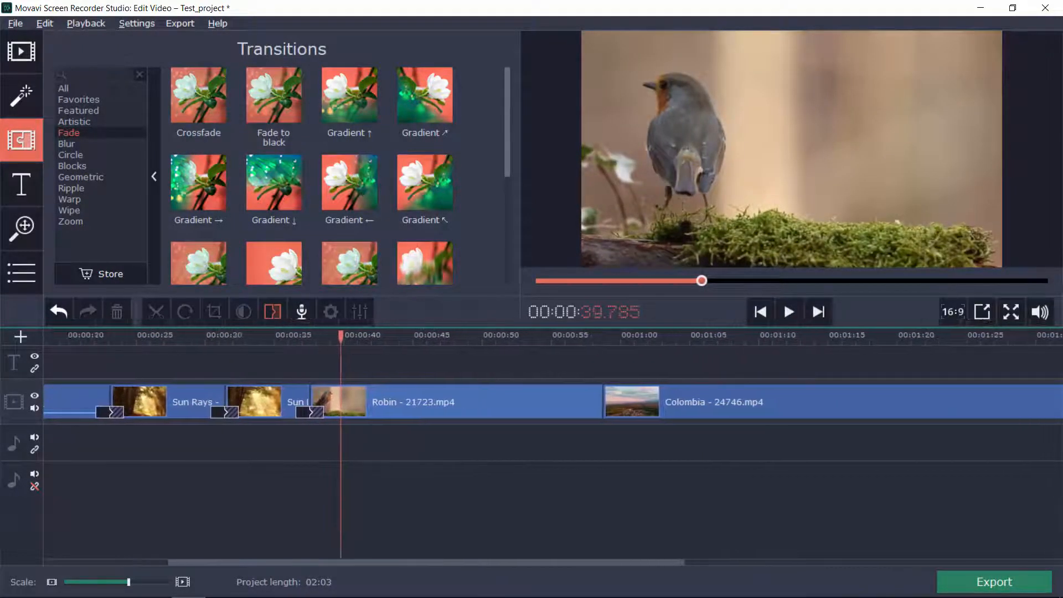
{"action": "mouse_move", "coordinate": [551, 336]}
{"action": "left_mouse_down"}
{"action": "mouse_move", "coordinate": [609, 335]}
{"action": "mouse_move", "coordinate": [555, 336]}
{"action": "left_mouse_up"}
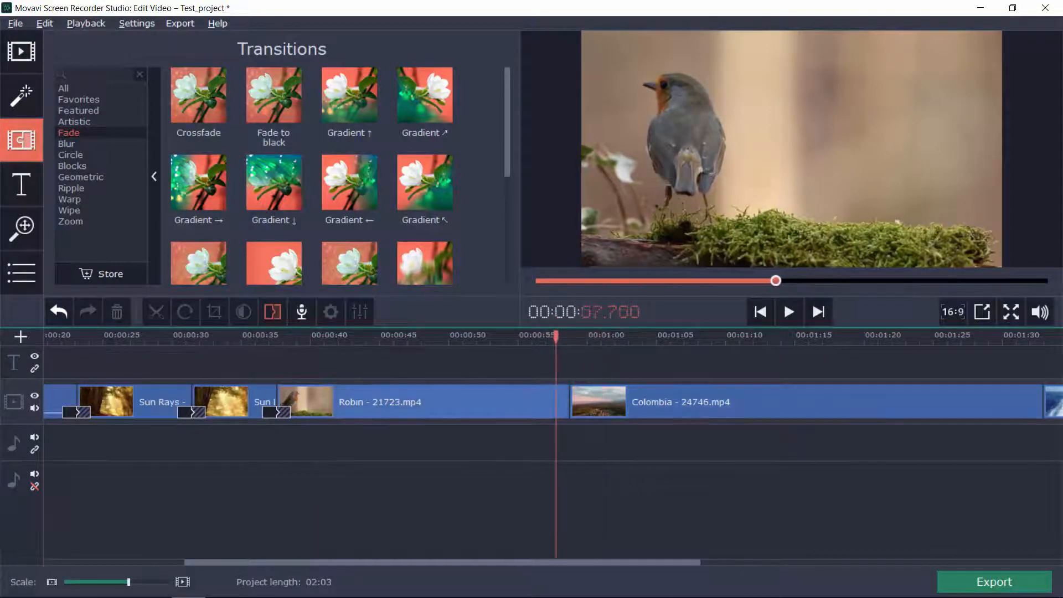
{"action": "scroll", "coordinate": [274, 177], "scroll_direction": "down", "scroll_amount": 2}
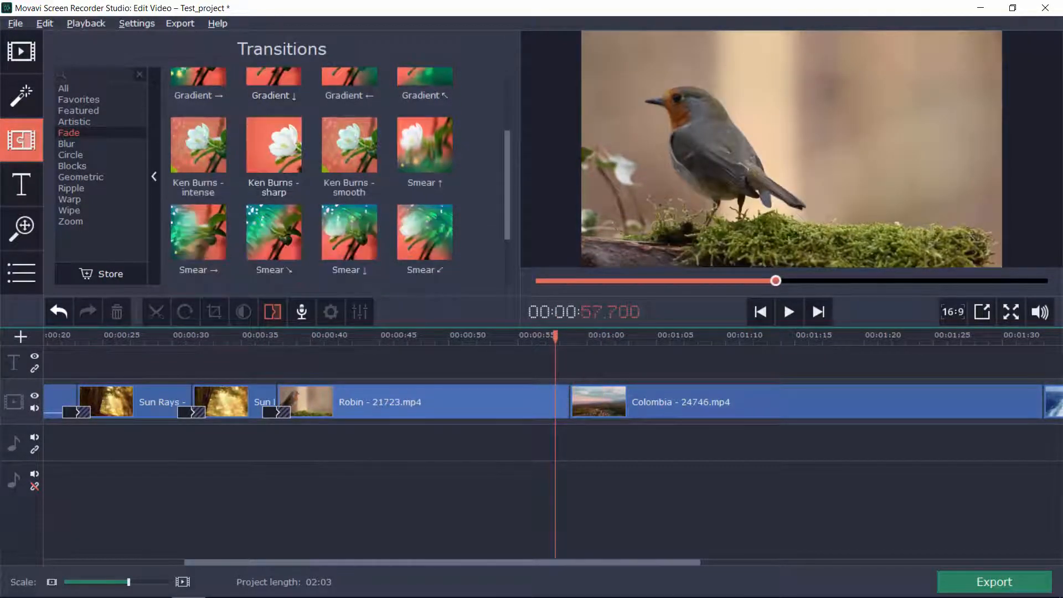
{"action": "scroll", "coordinate": [349, 177], "scroll_direction": "up", "scroll_amount": 2}
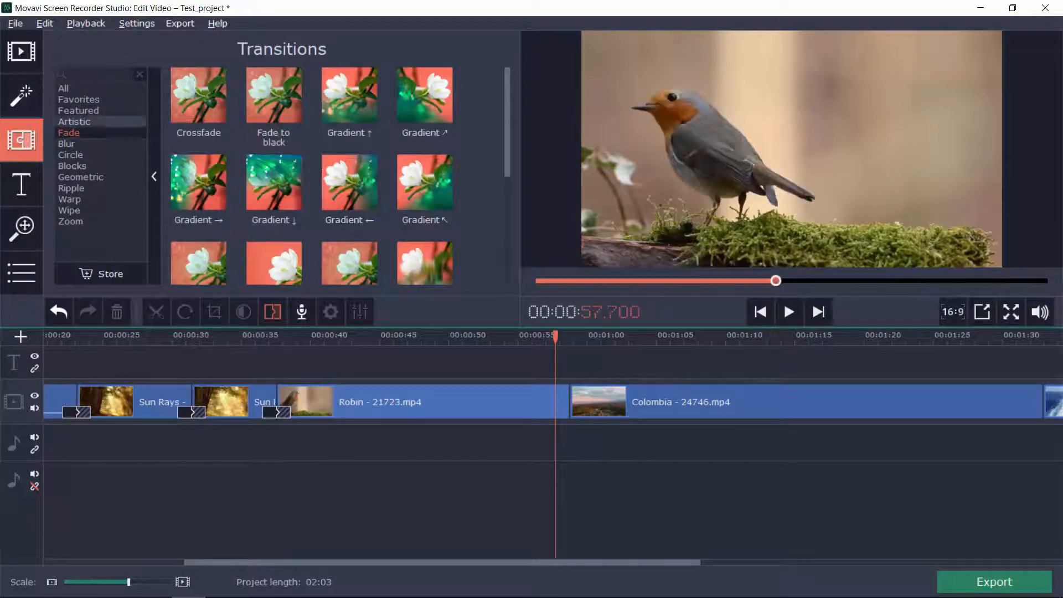
{"action": "left_click", "coordinate": [72, 144]}
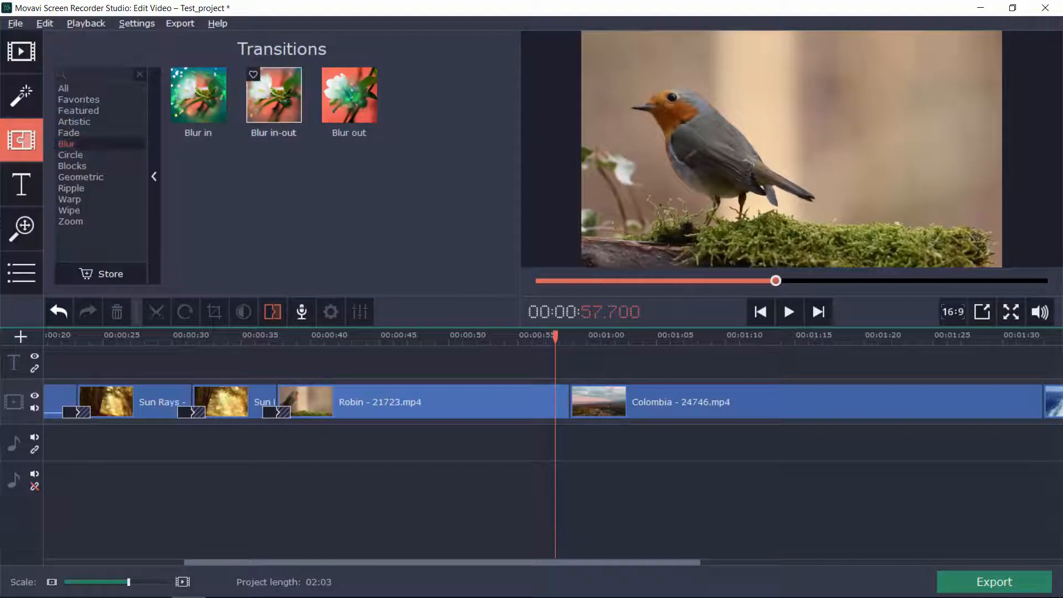
{"action": "left_click_drag", "start_coordinate": [198, 94], "coordinate": [569, 401]}
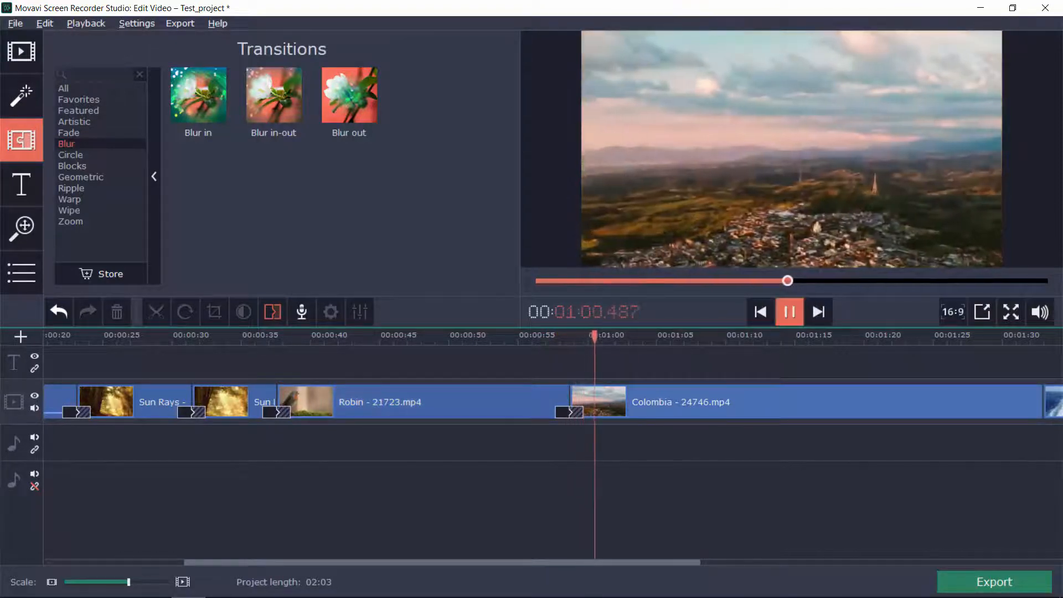
{"action": "left_click", "coordinate": [788, 311]}
Add the Ripple - 4 waves transition between the Colombia and Ocean clips
{"action": "left_click_drag", "start_coordinate": [442, 563], "coordinate": [750, 562]}
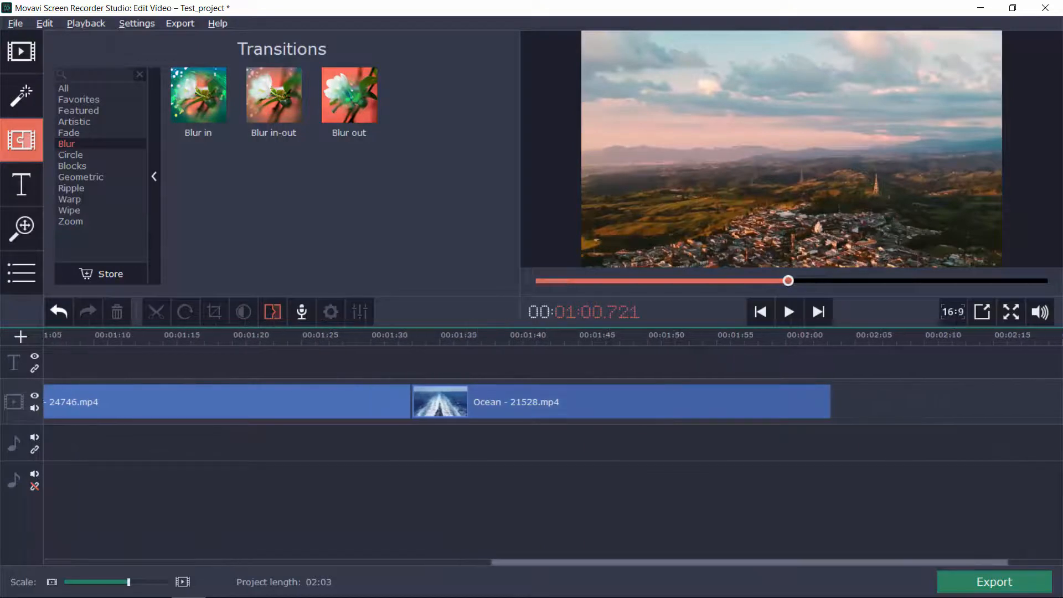
{"action": "left_click", "coordinate": [392, 336]}
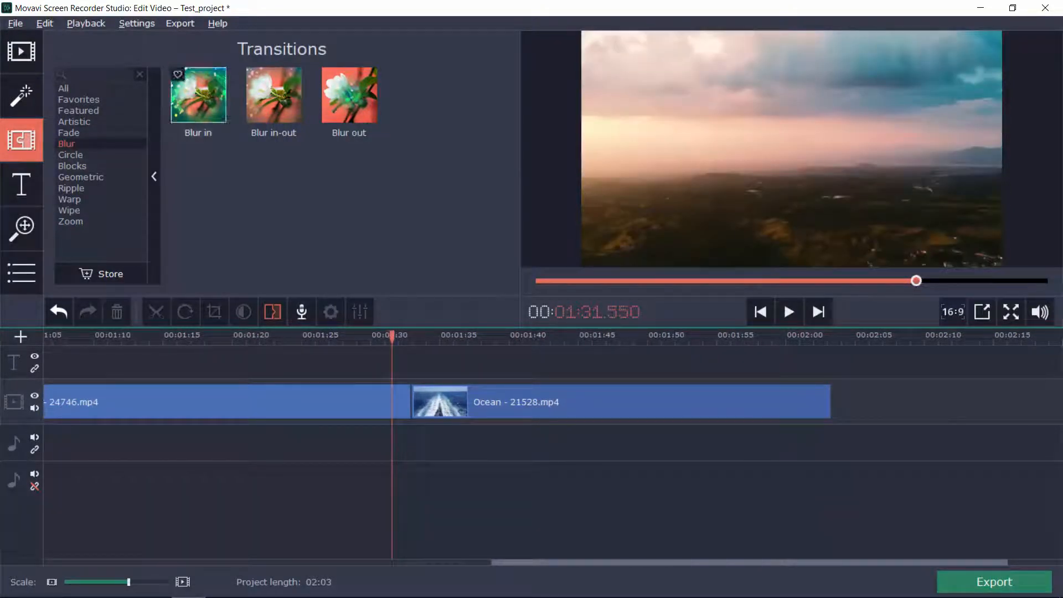
{"action": "left_click", "coordinate": [80, 178]}
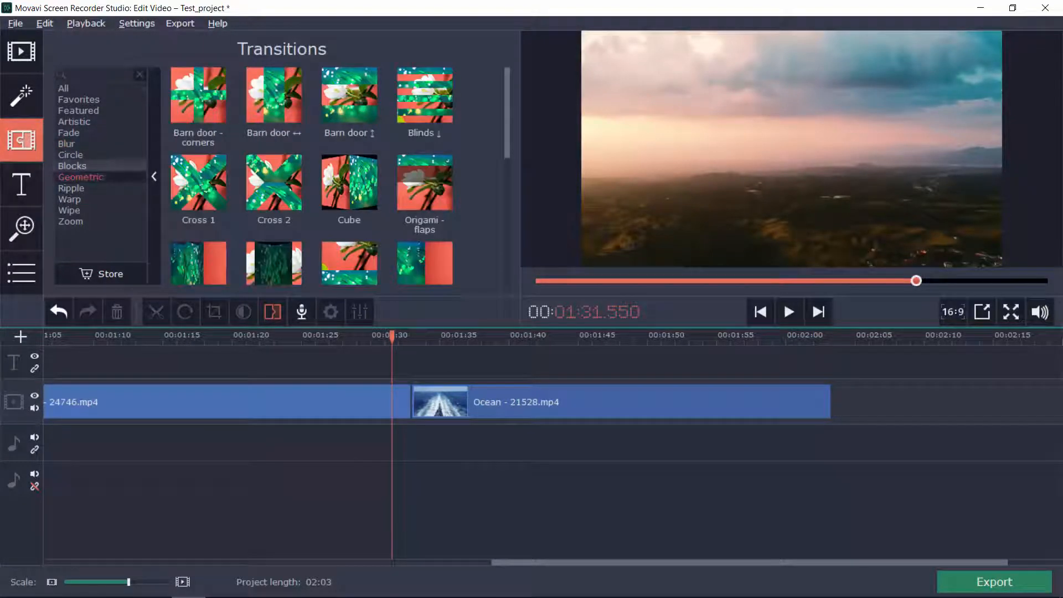
{"action": "scroll", "coordinate": [350, 160], "scroll_direction": "down", "scroll_amount": 5}
{"action": "scroll", "coordinate": [349, 161], "scroll_direction": "up", "scroll_amount": 5}
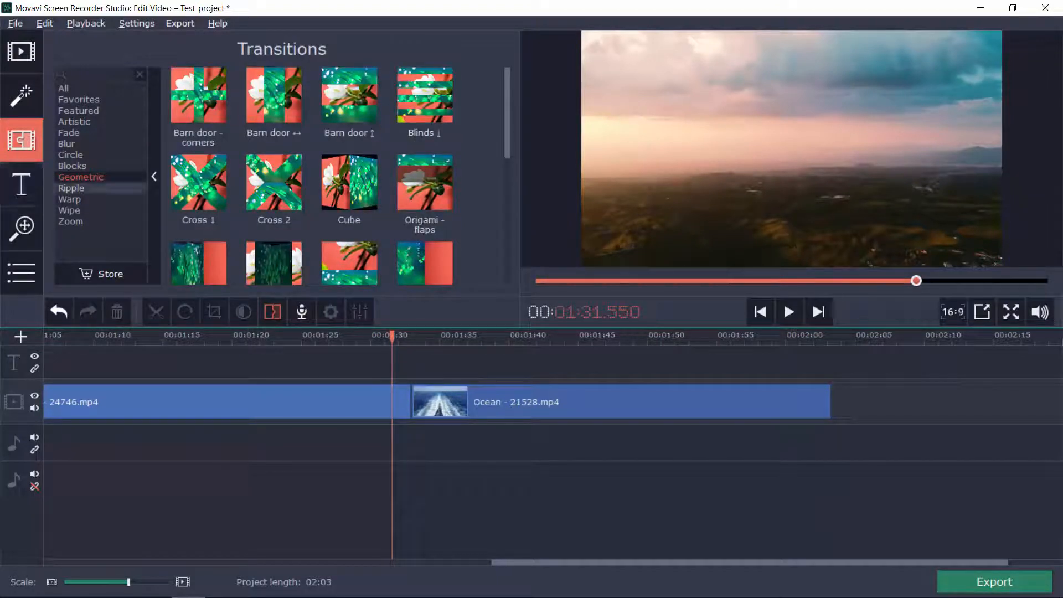
{"action": "left_click", "coordinate": [72, 188]}
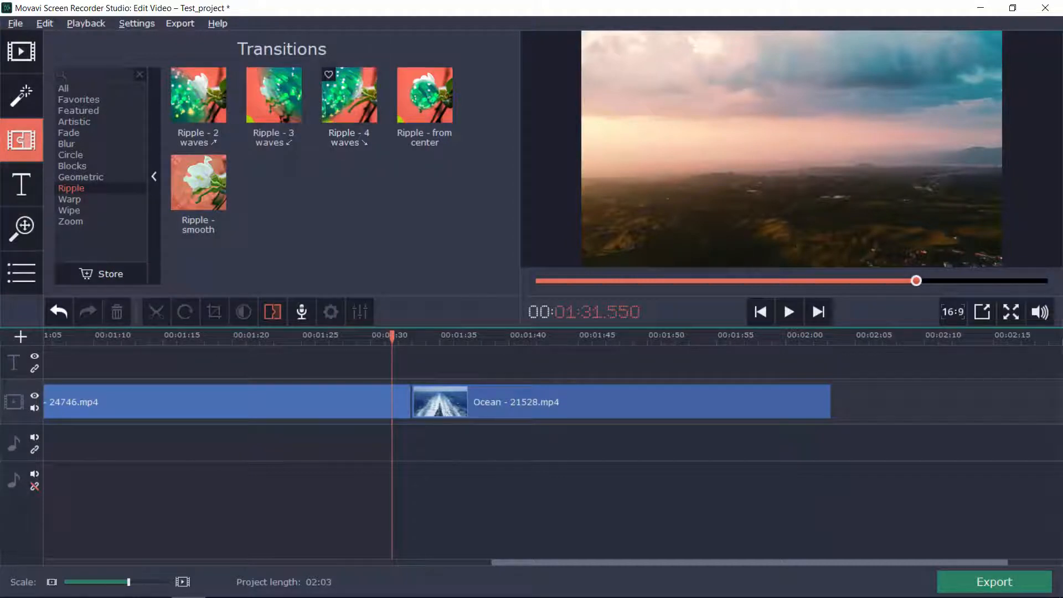
{"action": "left_click_drag", "start_coordinate": [392, 401], "coordinate": [412, 401]}
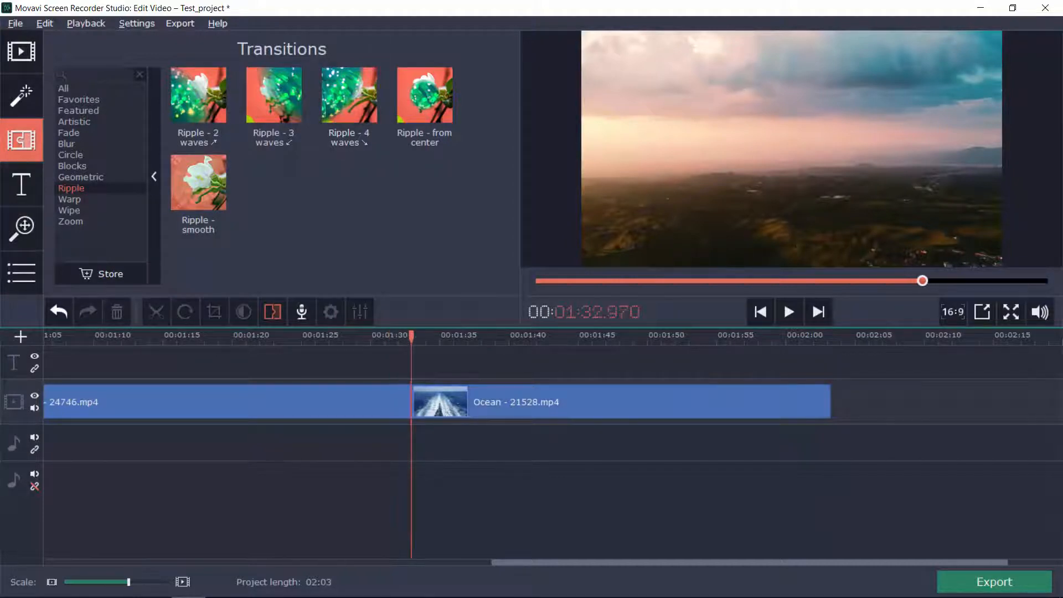
{"action": "left_click_drag", "start_coordinate": [350, 95], "coordinate": [411, 401]}
Play the ripple transition into the Ocean clip, starting shortly before it at about 1:30
{"action": "left_click", "coordinate": [374, 336]}
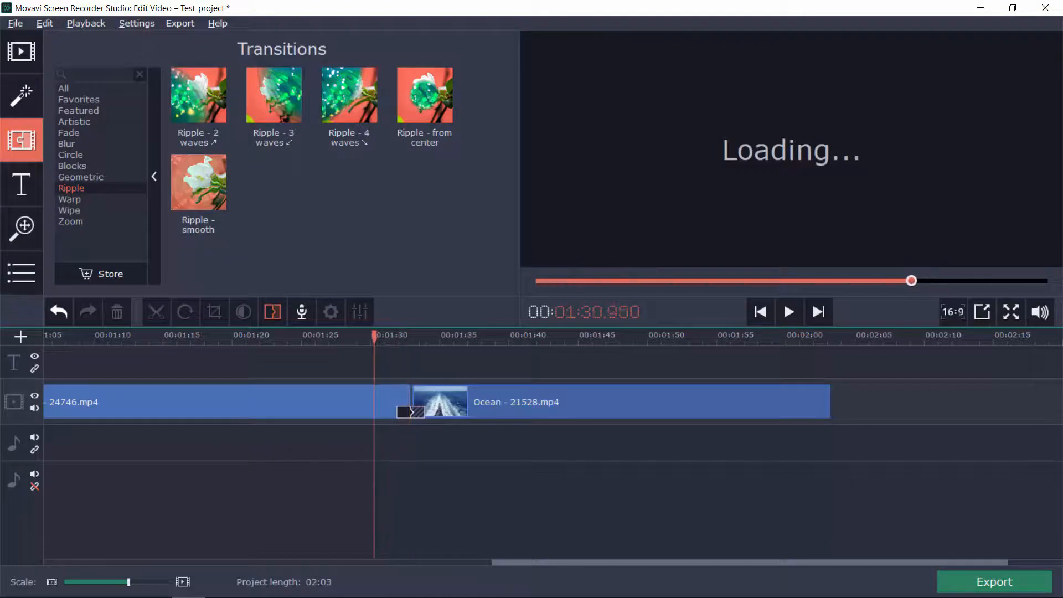
{"action": "left_click_drag", "start_coordinate": [374, 336], "coordinate": [379, 335]}
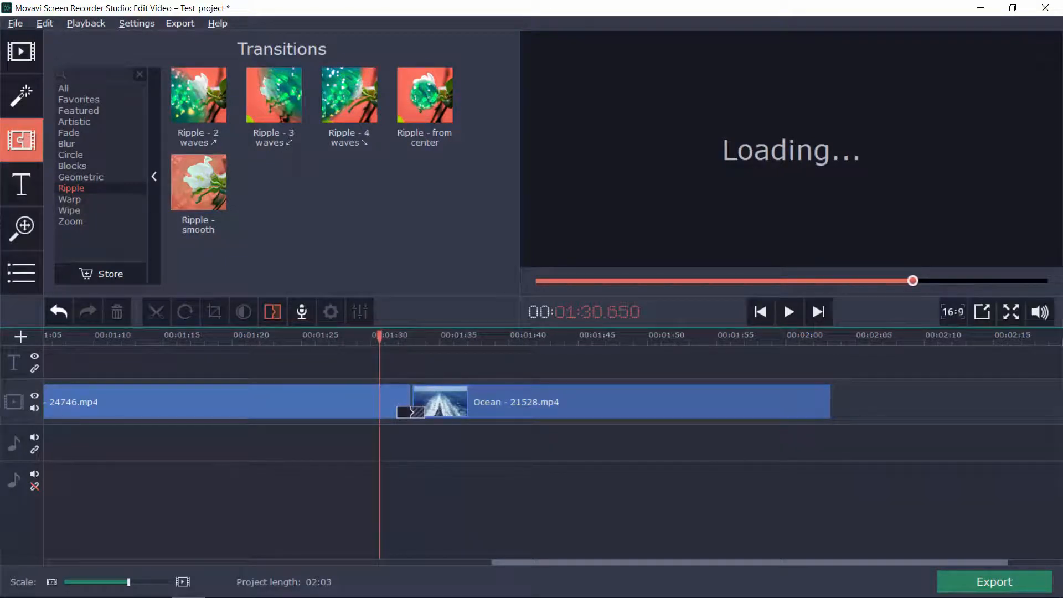
{"action": "left_click", "coordinate": [789, 312]}
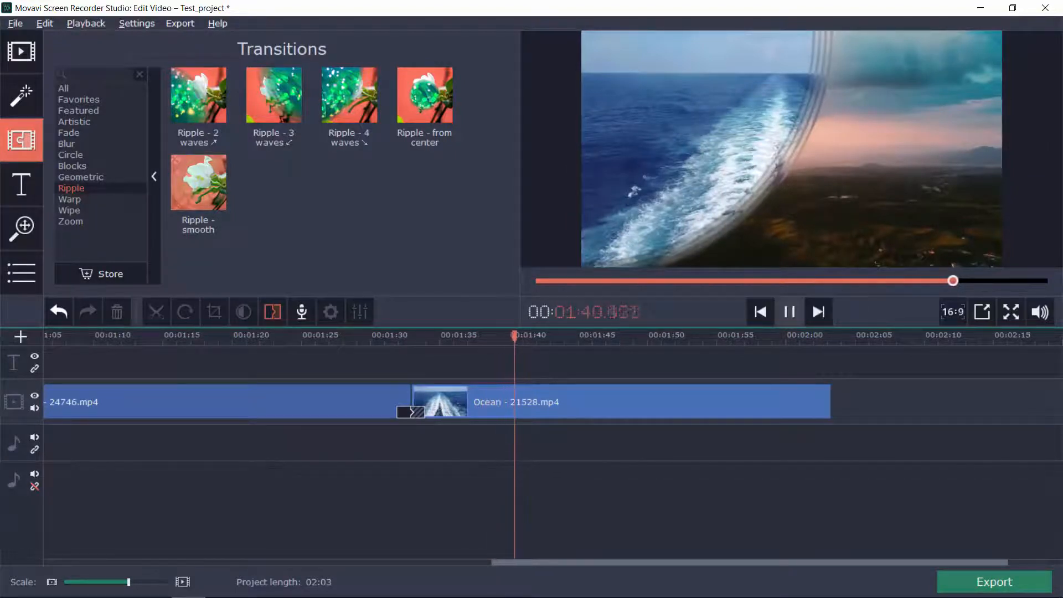
{"action": "key", "text": "space"}
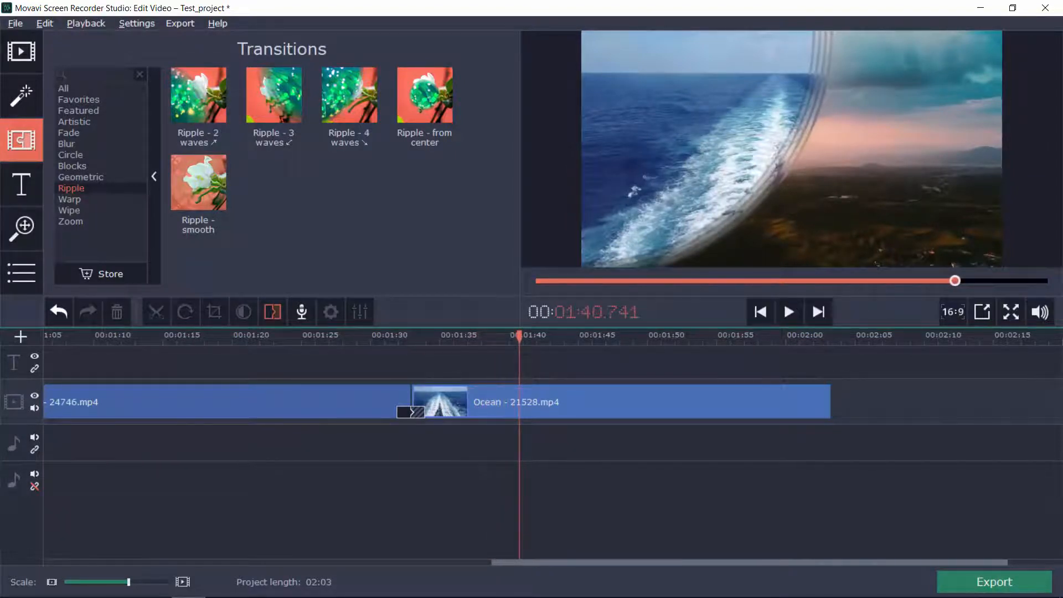
Move the playhead to about 1:48 in the Ocean clip and save the project
{"action": "left_click_drag", "start_coordinate": [785, 562], "coordinate": [745, 563]}
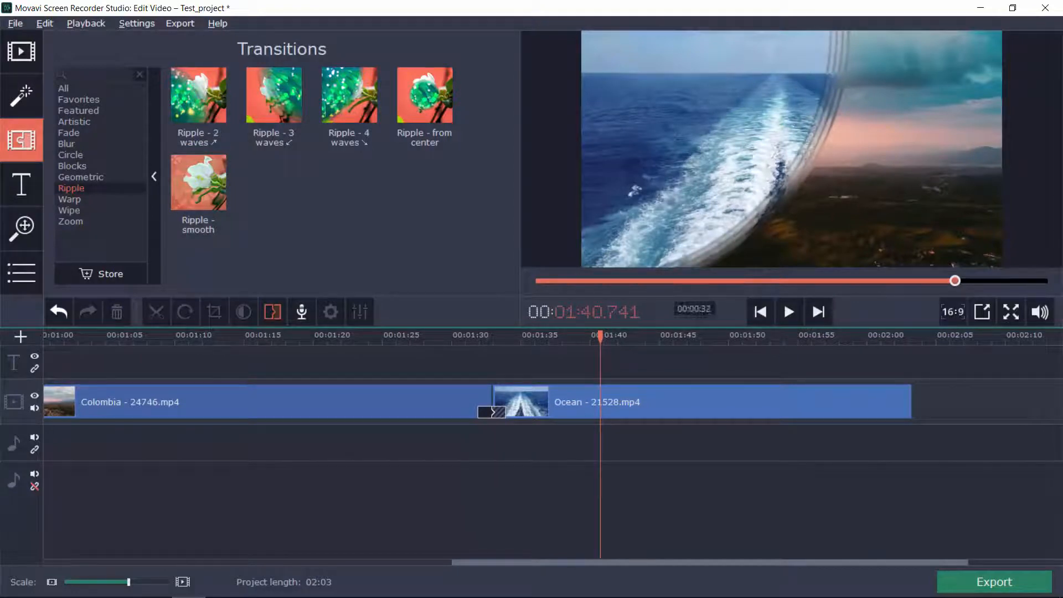
{"action": "left_click", "coordinate": [600, 336]}
{"action": "left_click_drag", "start_coordinate": [600, 336], "coordinate": [702, 336]}
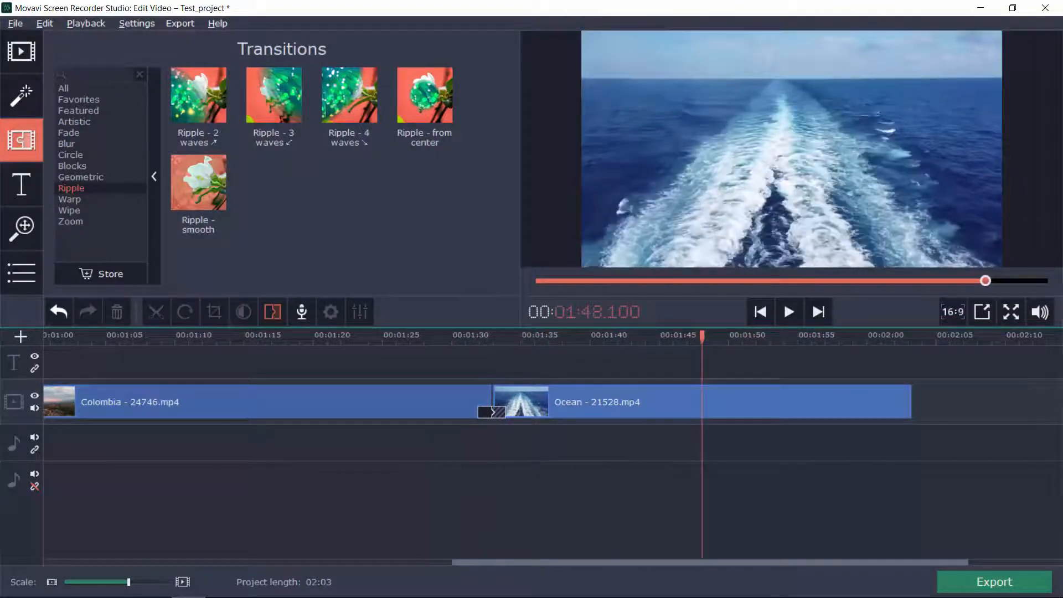
{"action": "key", "text": "ctrl+s"}
Return to the start of the timeline, open the filter library, clear its search text and show the Blur category
{"action": "left_click_drag", "start_coordinate": [710, 562], "coordinate": [319, 562]}
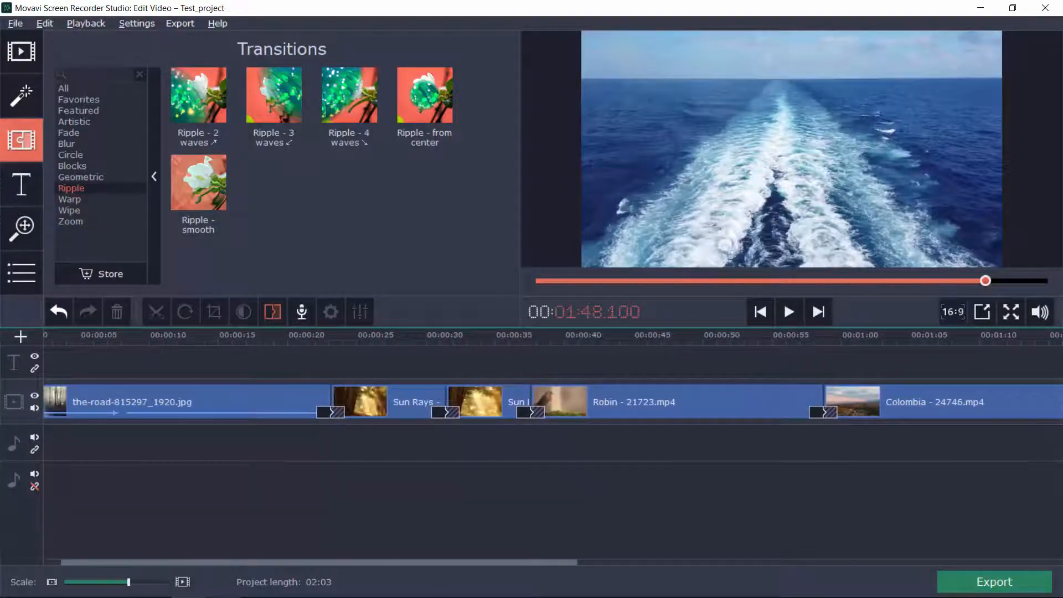
{"action": "left_click", "coordinate": [21, 94]}
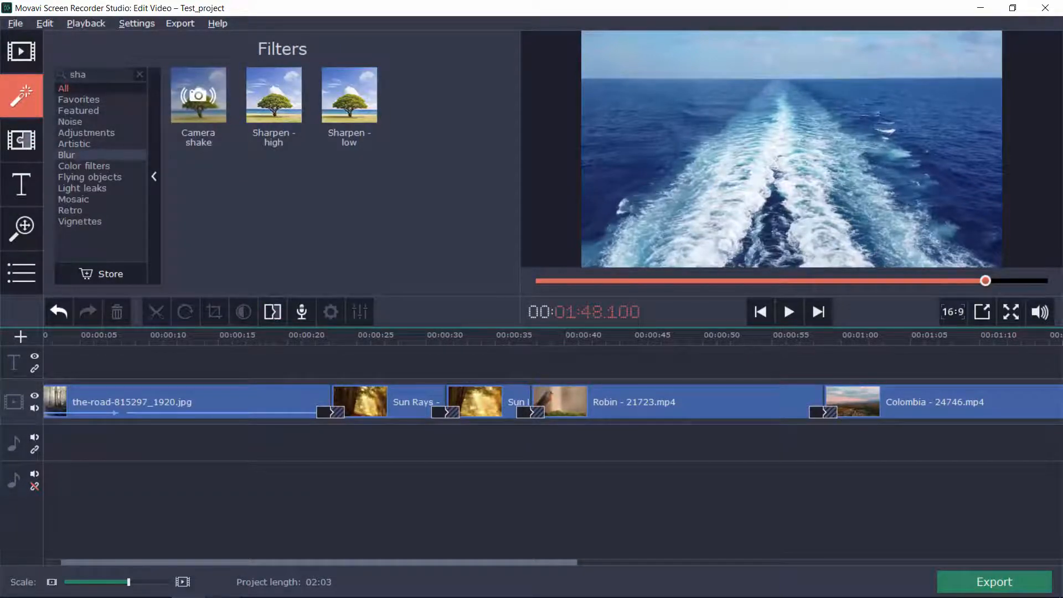
{"action": "left_click", "coordinate": [78, 154]}
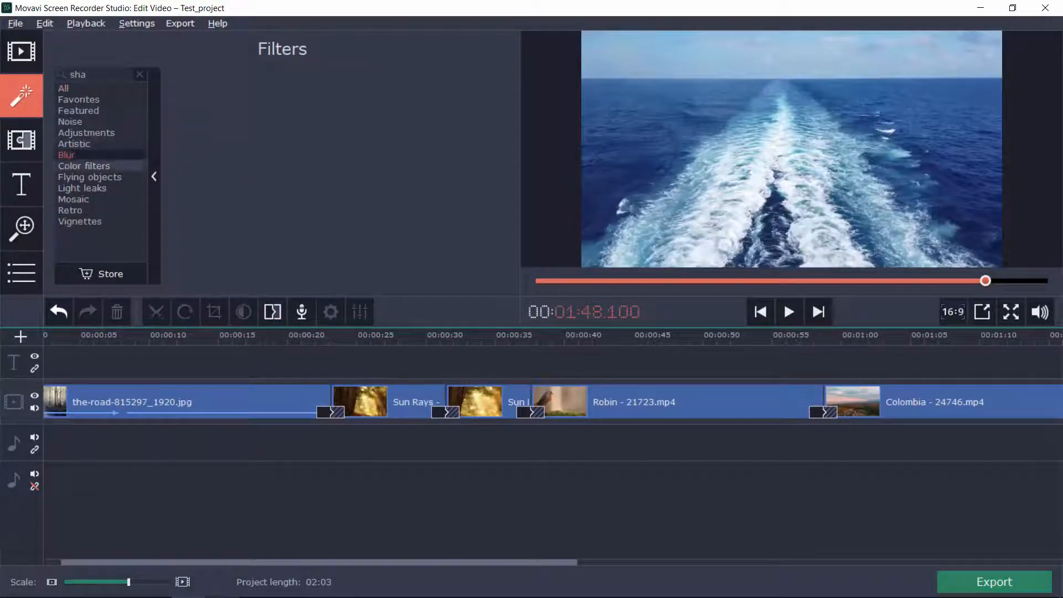
{"action": "left_click", "coordinate": [75, 143]}
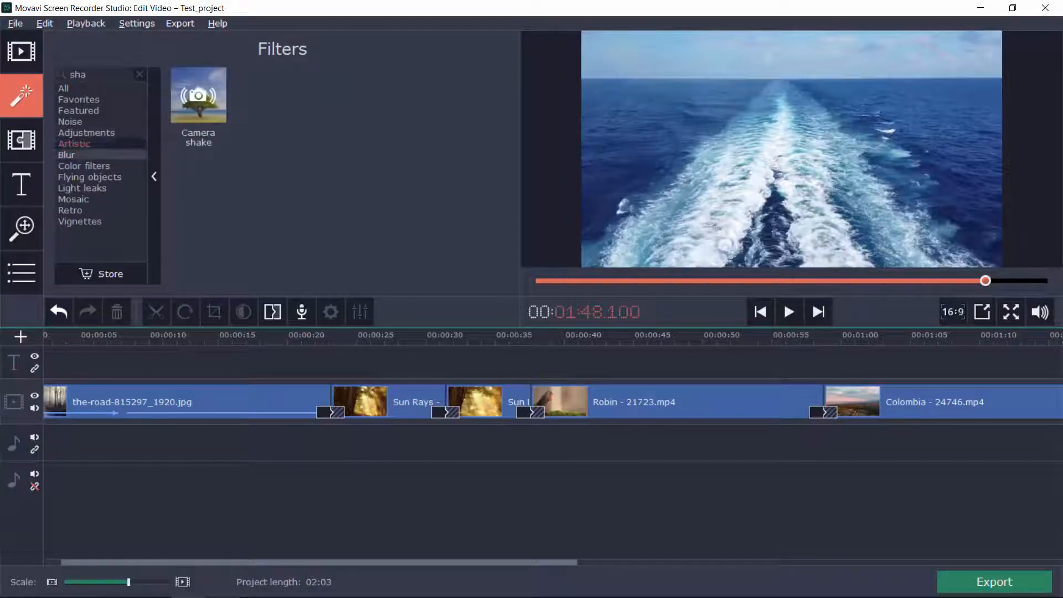
{"action": "left_click", "coordinate": [83, 166]}
{"action": "left_click", "coordinate": [67, 154]}
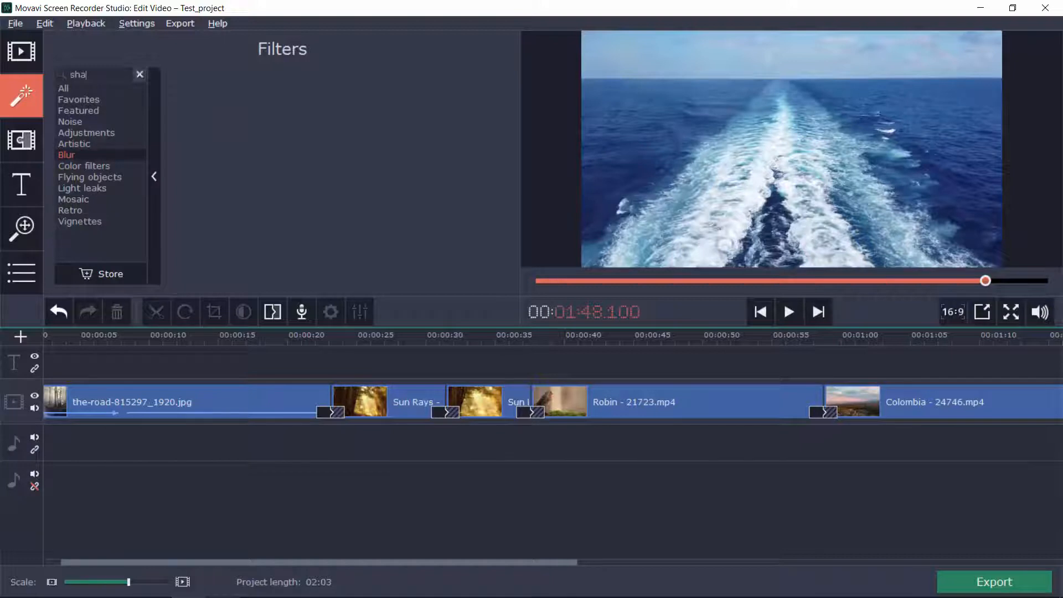
{"action": "left_click", "coordinate": [139, 74]}
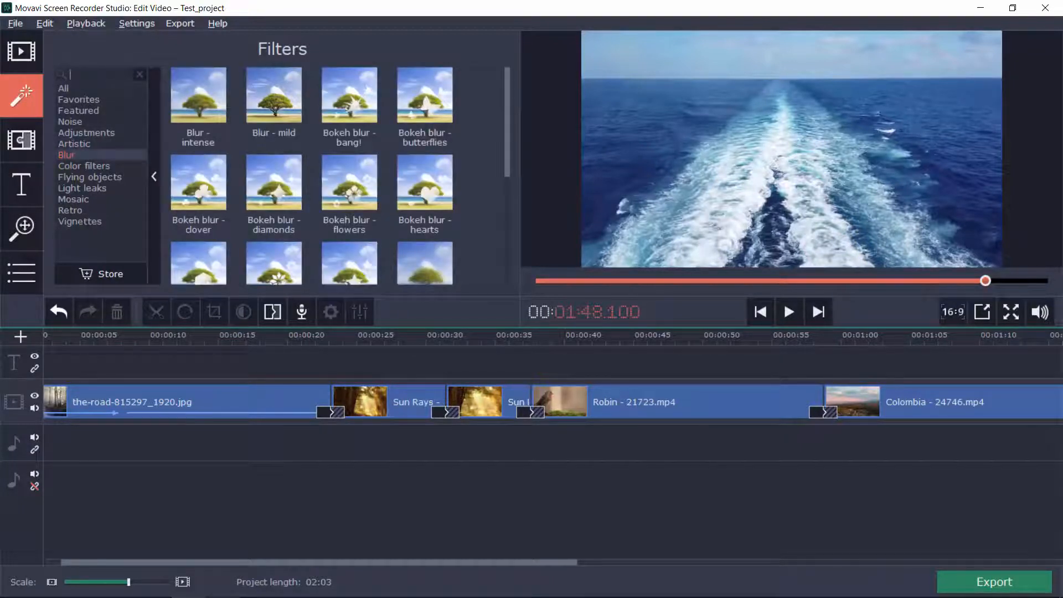
Look through the Blur filters and apply one to the first Sun Rays clip
{"action": "scroll", "coordinate": [274, 144], "scroll_direction": "down", "scroll_amount": 3}
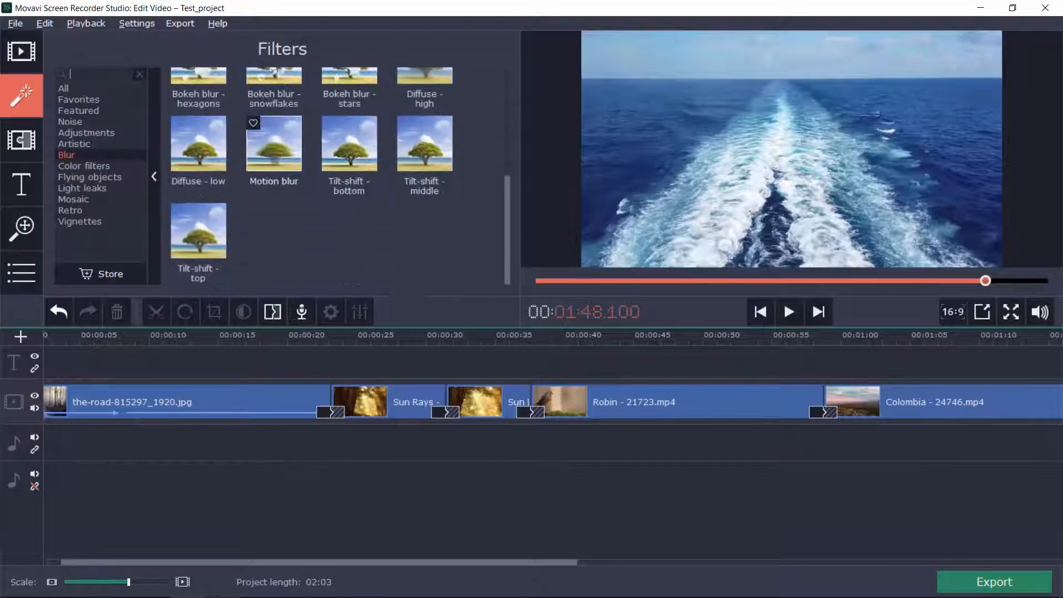
{"action": "scroll", "coordinate": [348, 166], "scroll_direction": "up", "scroll_amount": 1}
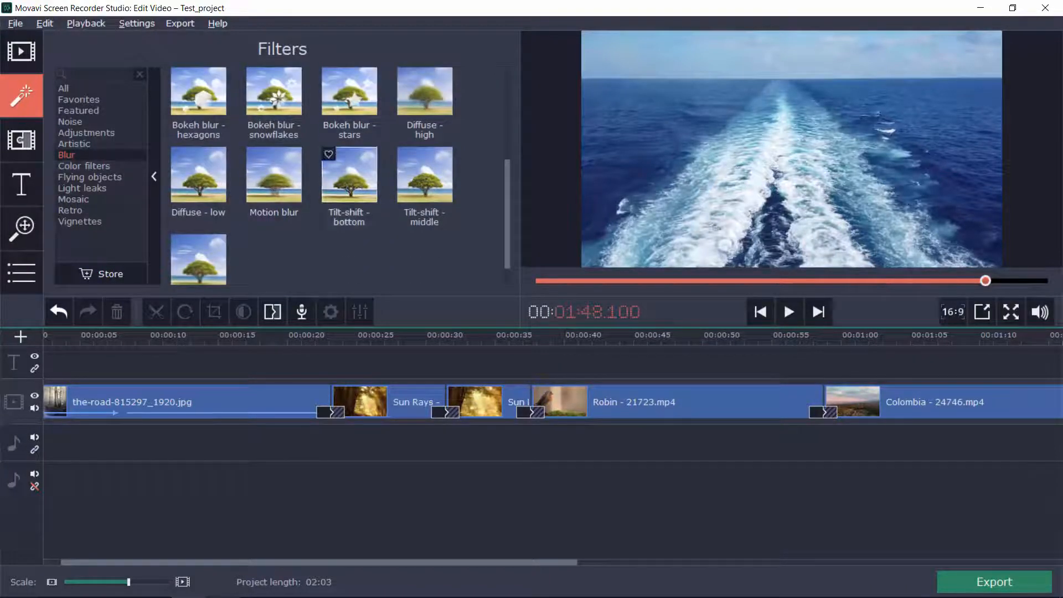
{"action": "scroll", "coordinate": [349, 177], "scroll_direction": "up", "scroll_amount": 4}
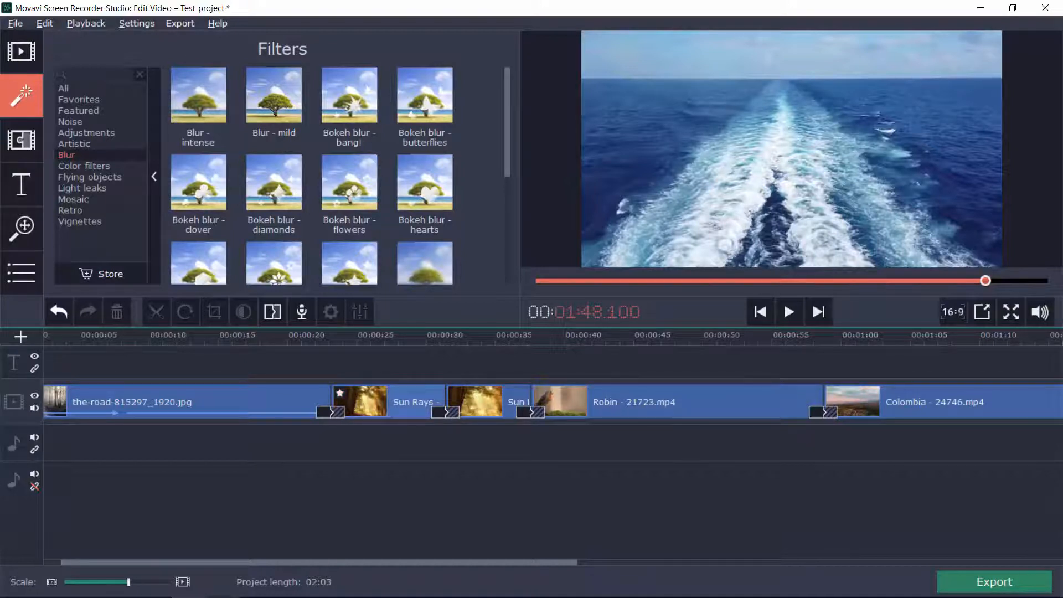
Compare the filtered and unfiltered Sun Rays clips, playing them from just before the first one
{"action": "left_click", "coordinate": [397, 336]}
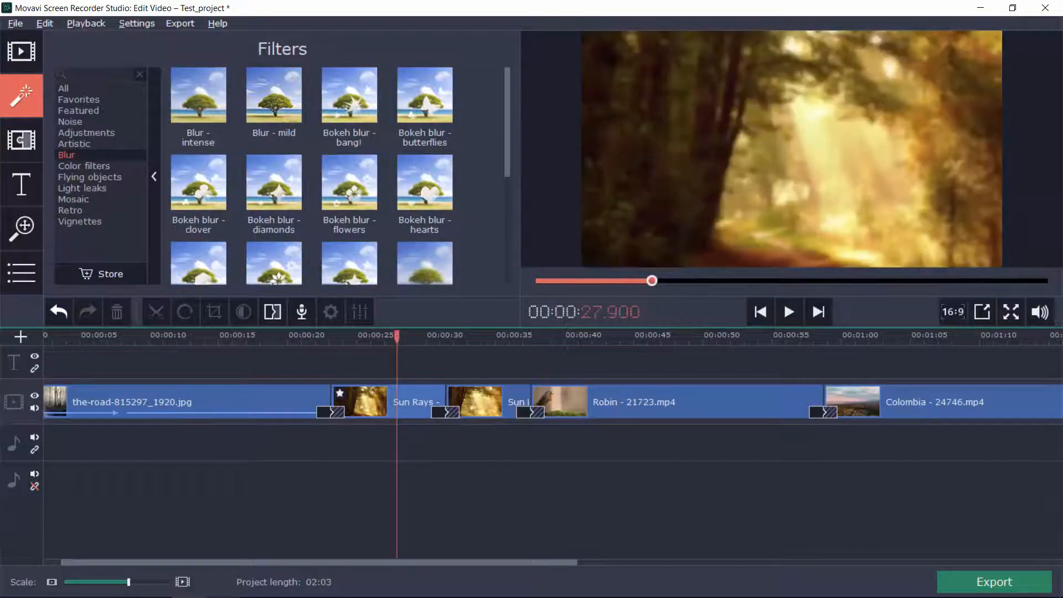
{"action": "left_click_drag", "start_coordinate": [397, 336], "coordinate": [496, 336]}
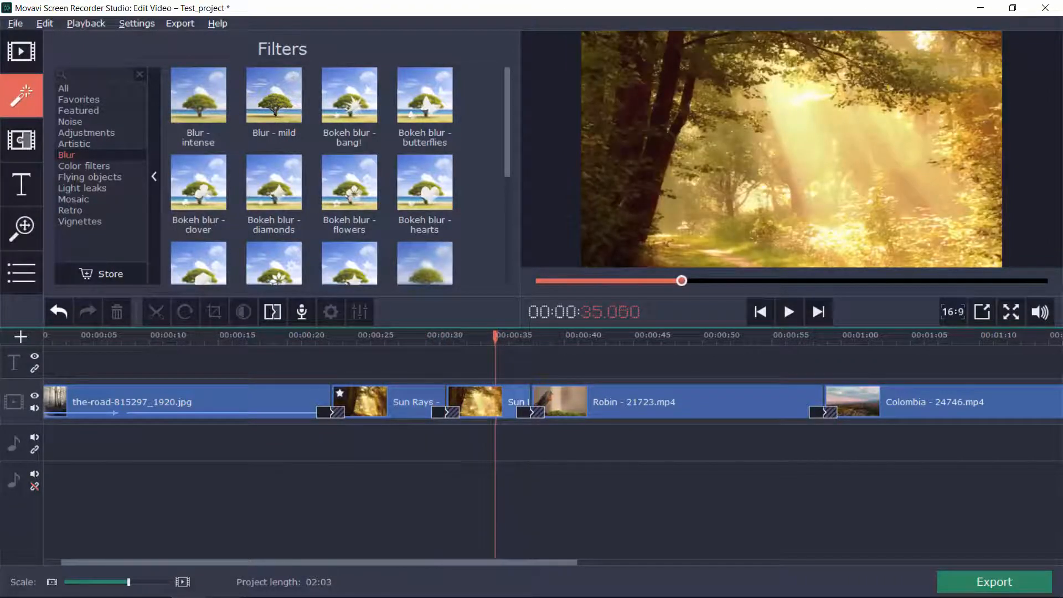
{"action": "left_click_drag", "start_coordinate": [495, 336], "coordinate": [313, 336]}
{"action": "key", "text": "space"}
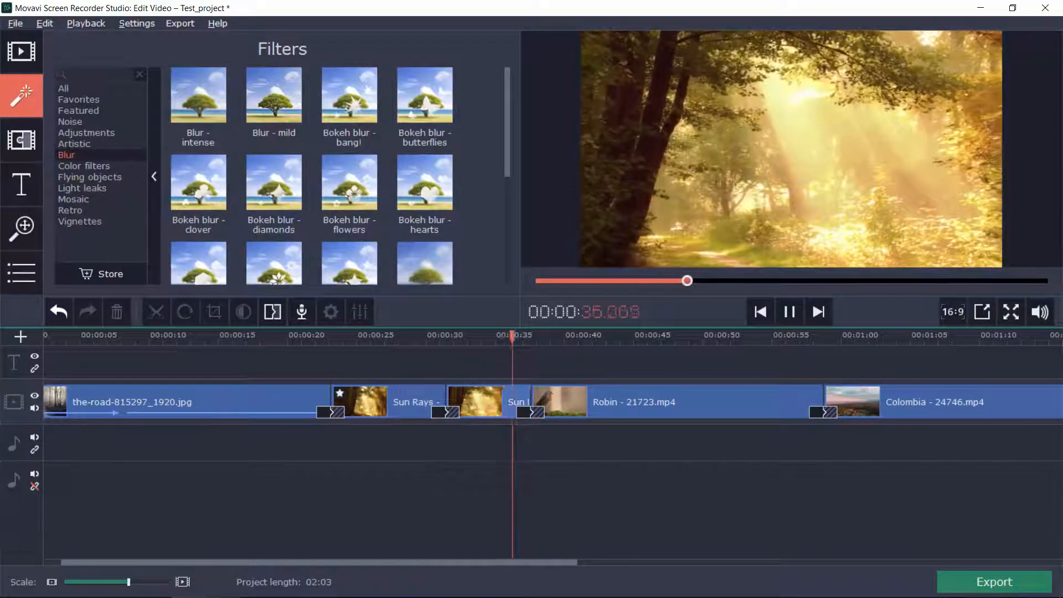
{"action": "key", "text": "space"}
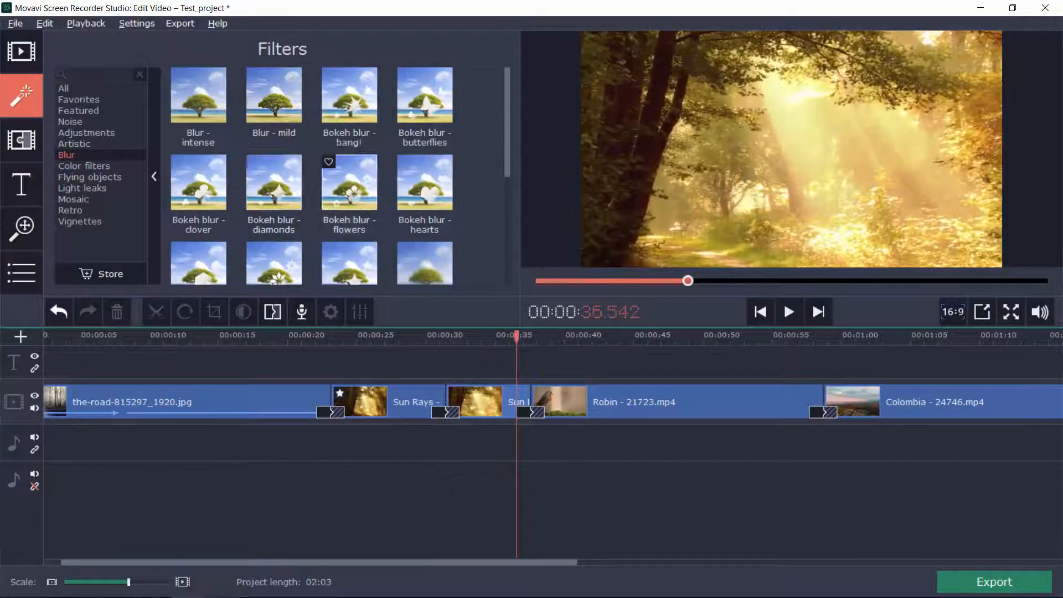
Apply a Retro filter to the Robin clip and play the result full screen from about 0:36
{"action": "left_click_drag", "start_coordinate": [516, 336], "coordinate": [559, 336]}
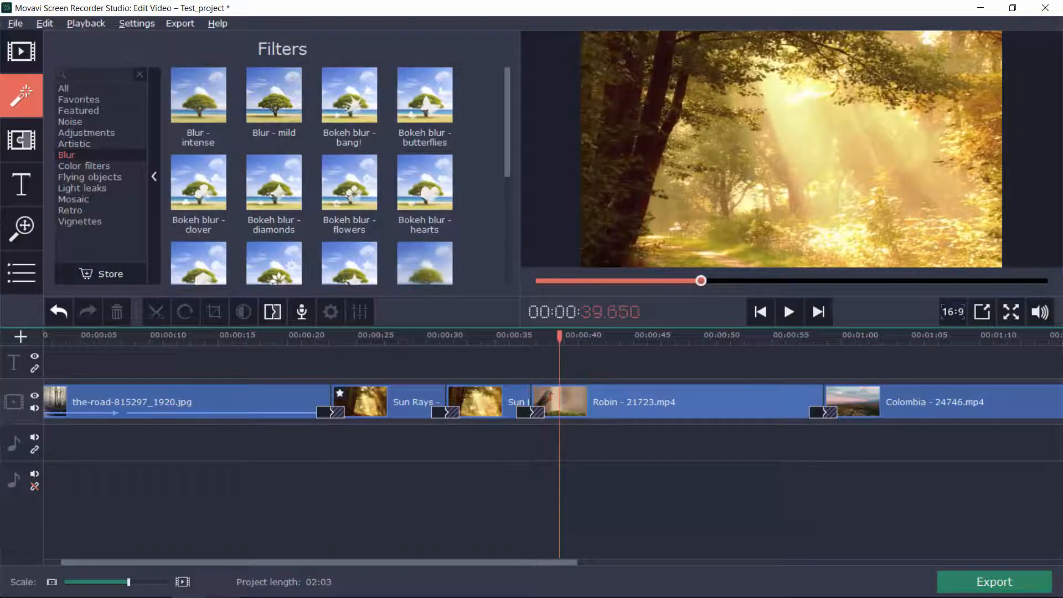
{"action": "left_click", "coordinate": [84, 166]}
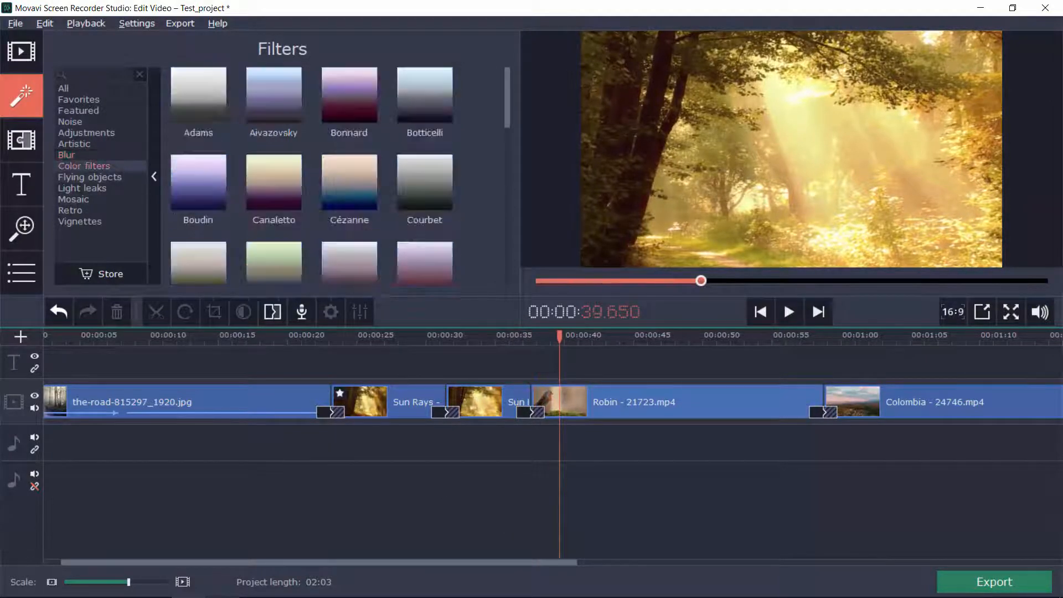
{"action": "scroll", "coordinate": [340, 175], "scroll_direction": "down", "scroll_amount": 10}
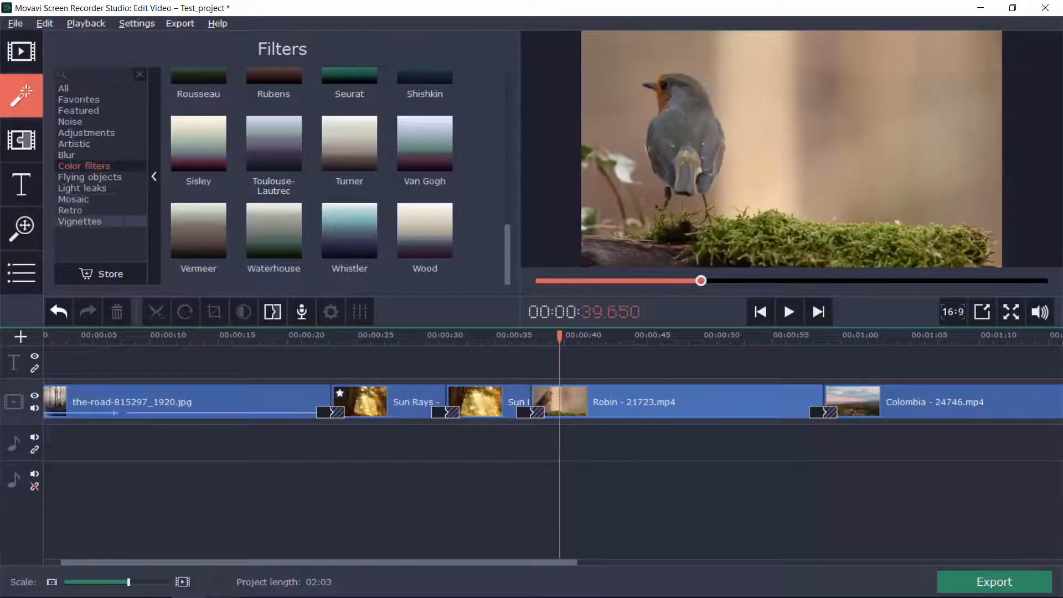
{"action": "left_click", "coordinate": [74, 210]}
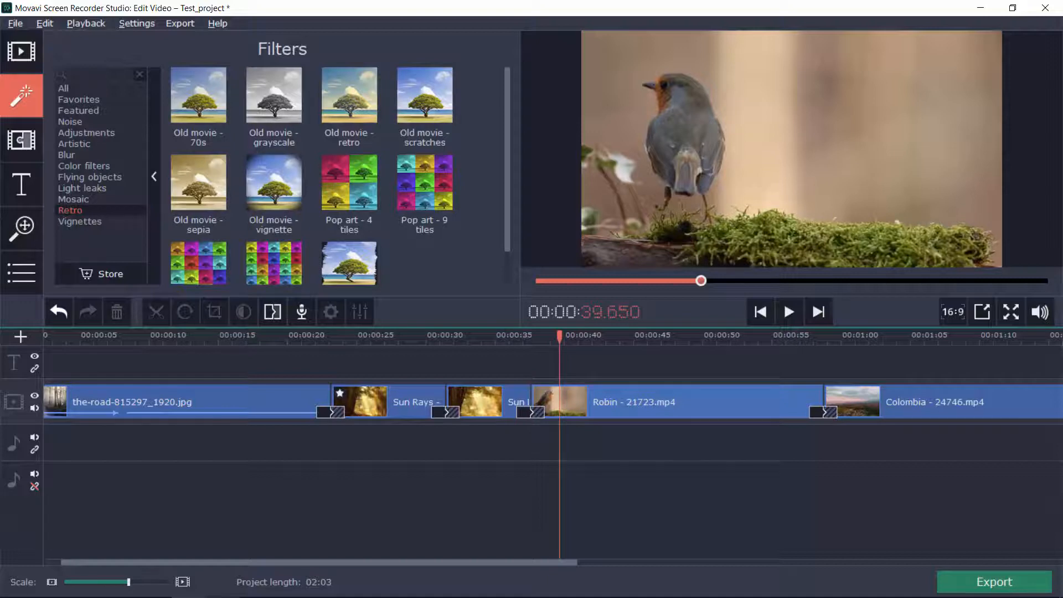
{"action": "left_click_drag", "start_coordinate": [561, 337], "coordinate": [516, 337]}
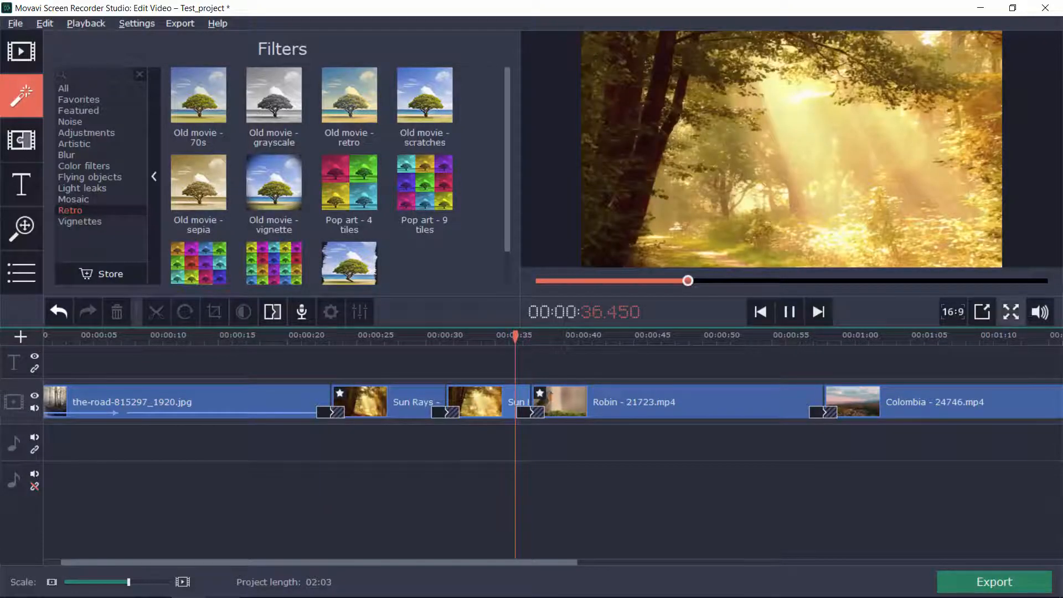
{"action": "left_click", "coordinate": [1011, 312]}
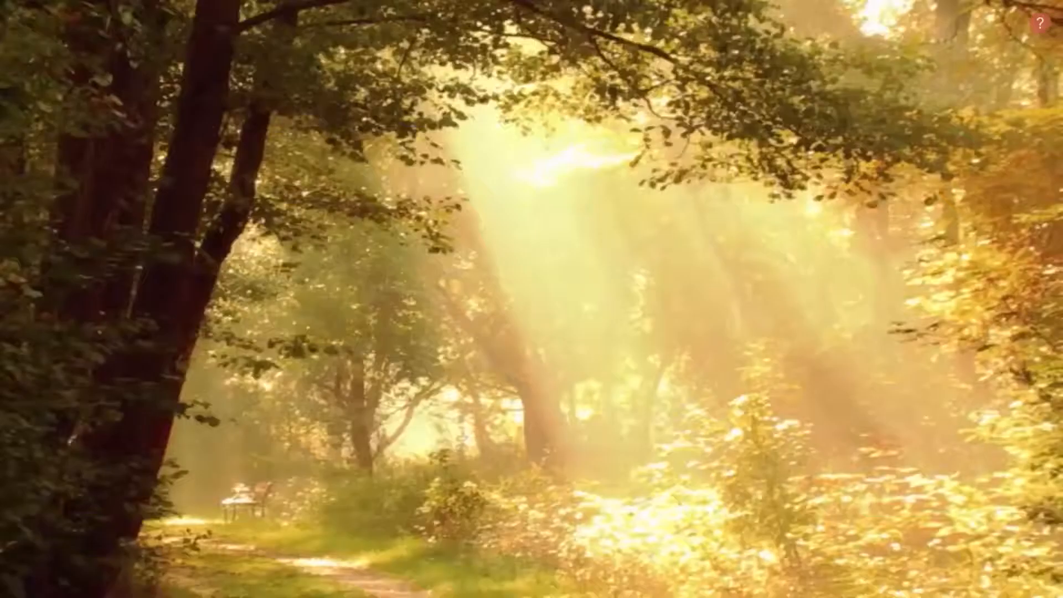
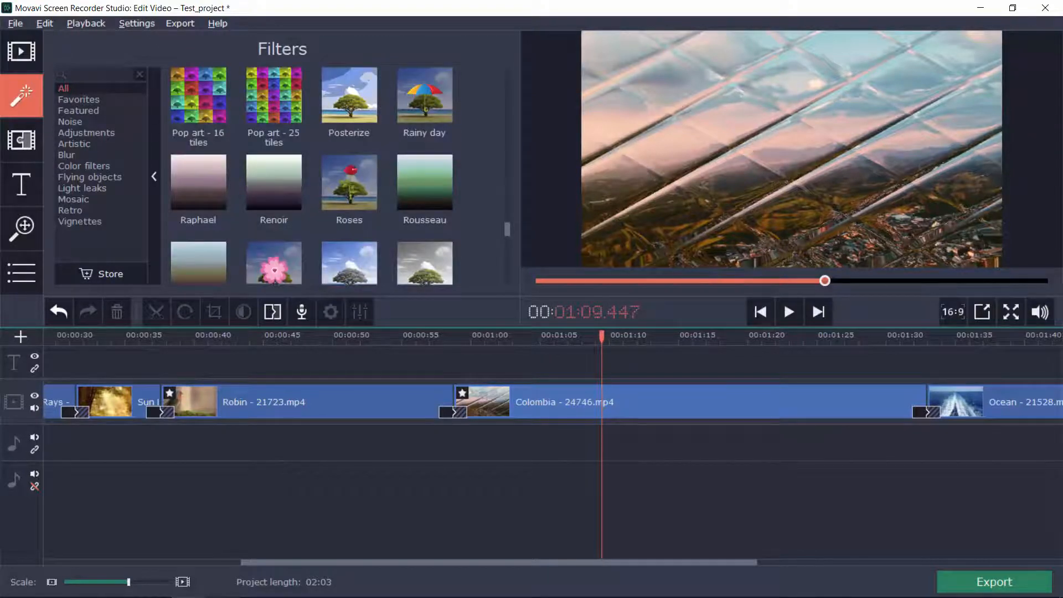
Look through the complete filter list and the available title styles
{"action": "scroll", "coordinate": [313, 176], "scroll_direction": "down", "scroll_amount": 5}
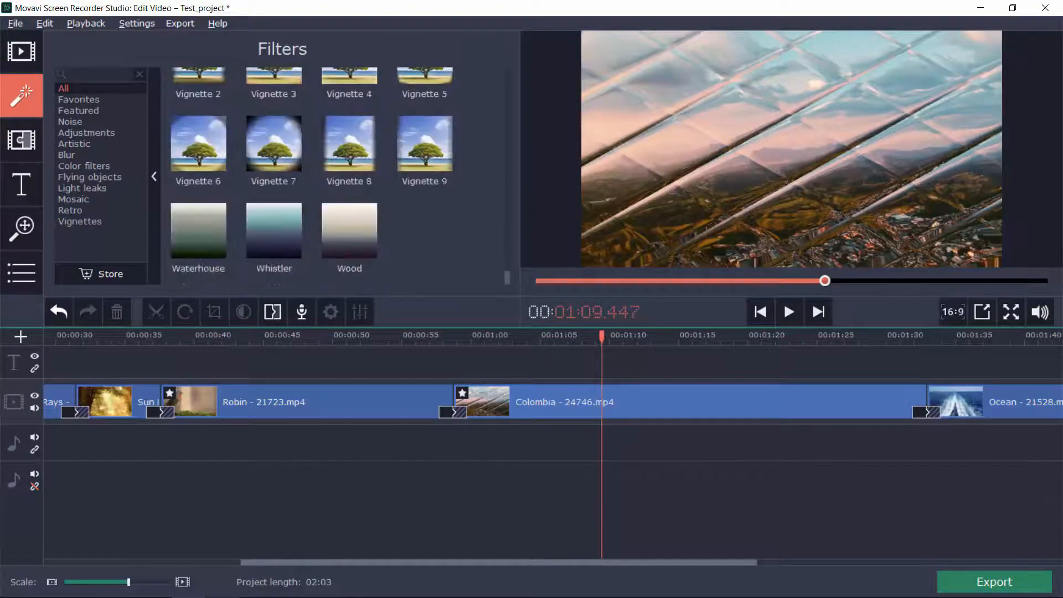
{"action": "scroll", "coordinate": [312, 176], "scroll_direction": "up", "scroll_amount": 15}
{"action": "scroll", "coordinate": [312, 176], "scroll_direction": "up", "scroll_amount": 3}
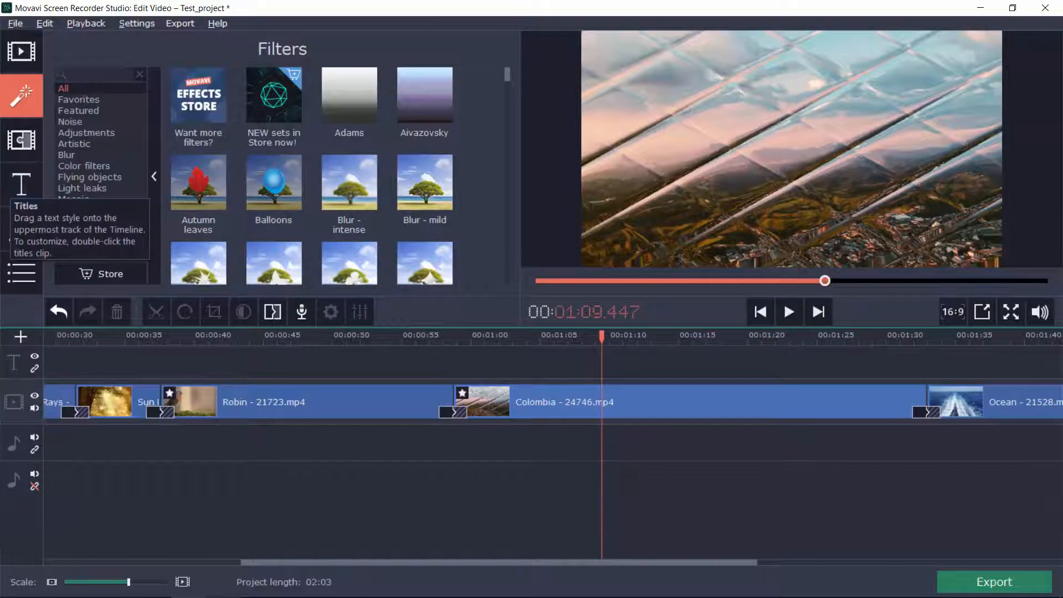
{"action": "scroll", "coordinate": [166, 398], "scroll_direction": "up", "scroll_amount": 1}
{"action": "scroll", "coordinate": [166, 398], "scroll_direction": "down", "scroll_amount": 2}
{"action": "left_click", "coordinate": [21, 185]}
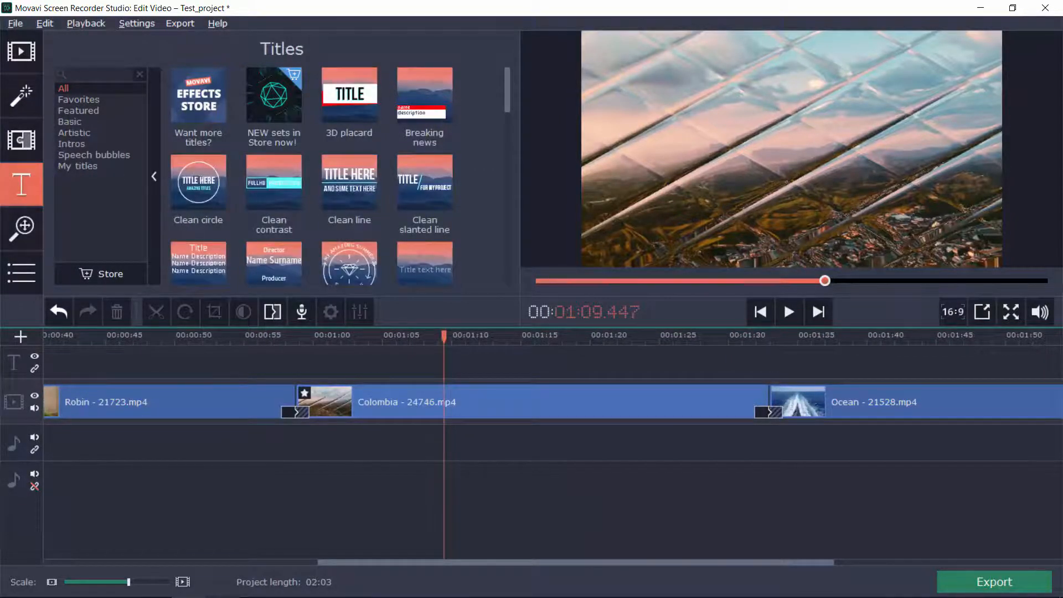
{"action": "scroll", "coordinate": [340, 176], "scroll_direction": "down", "scroll_amount": 3}
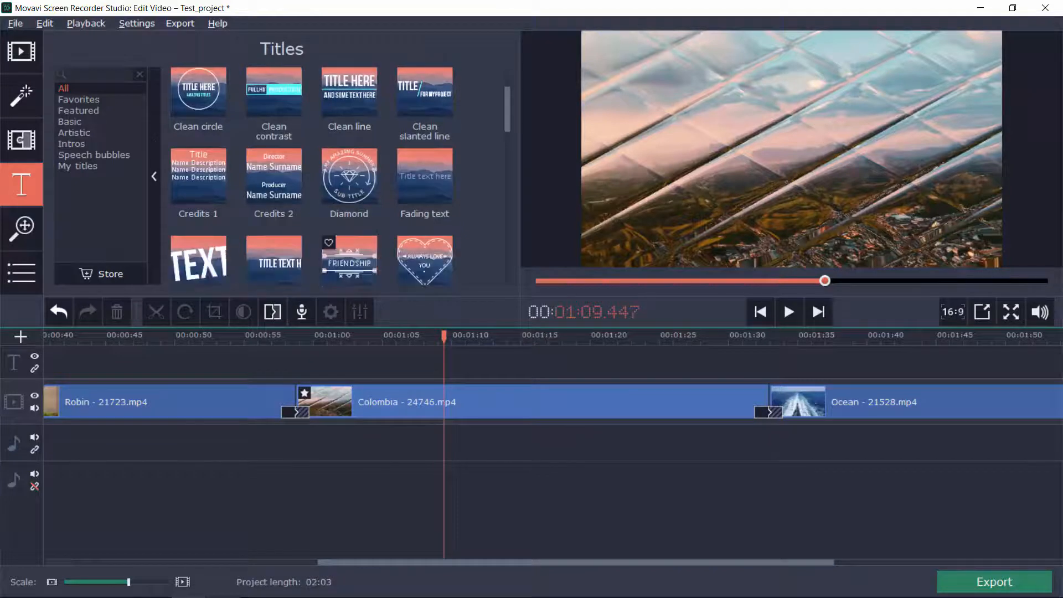
{"action": "scroll", "coordinate": [532, 401], "scroll_direction": "up", "scroll_amount": 5}
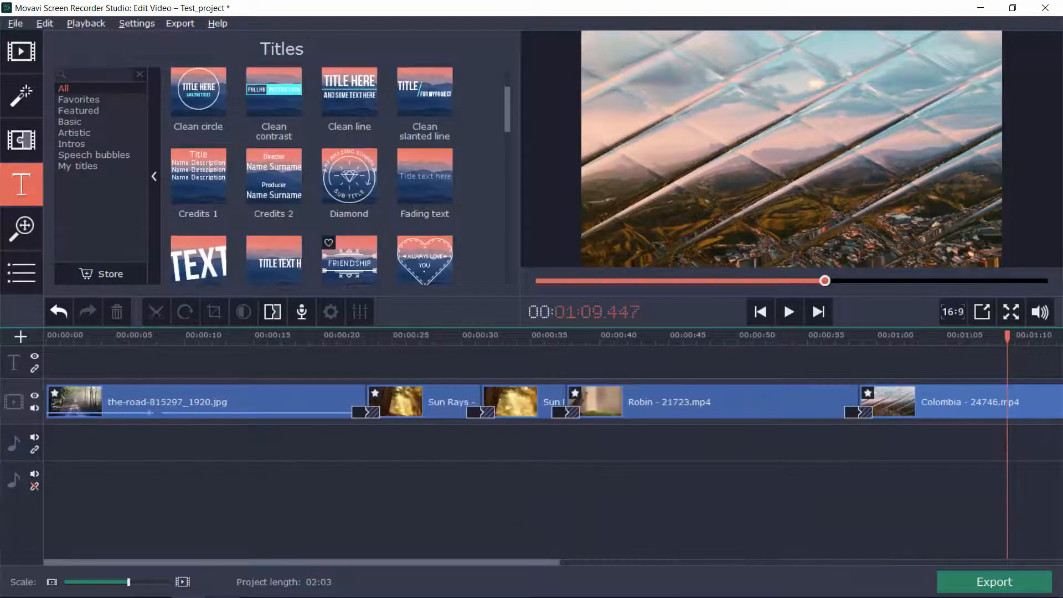
Preview the Lower third title and place it above the road image at about 0:04.4
{"action": "left_click", "coordinate": [88, 336]}
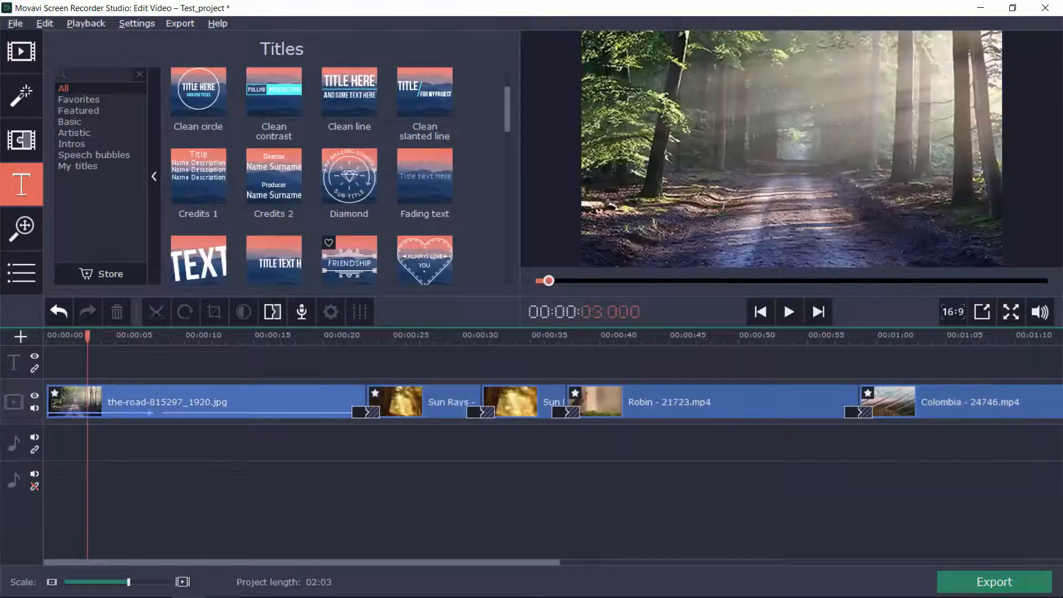
{"action": "scroll", "coordinate": [349, 171], "scroll_direction": "down", "scroll_amount": 2}
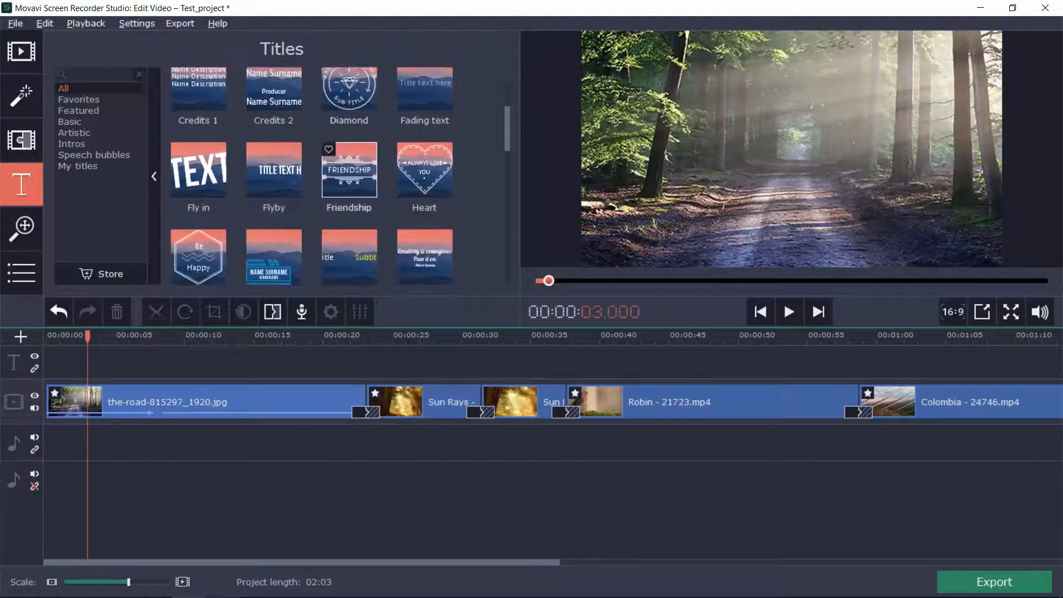
{"action": "scroll", "coordinate": [349, 169], "scroll_direction": "down", "scroll_amount": 2}
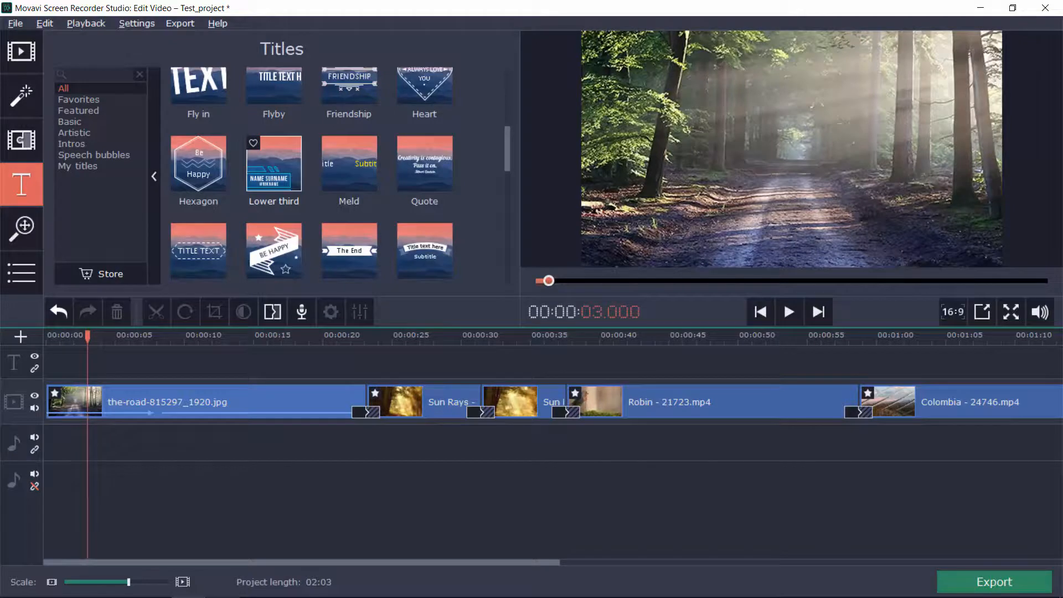
{"action": "left_click", "coordinate": [274, 163]}
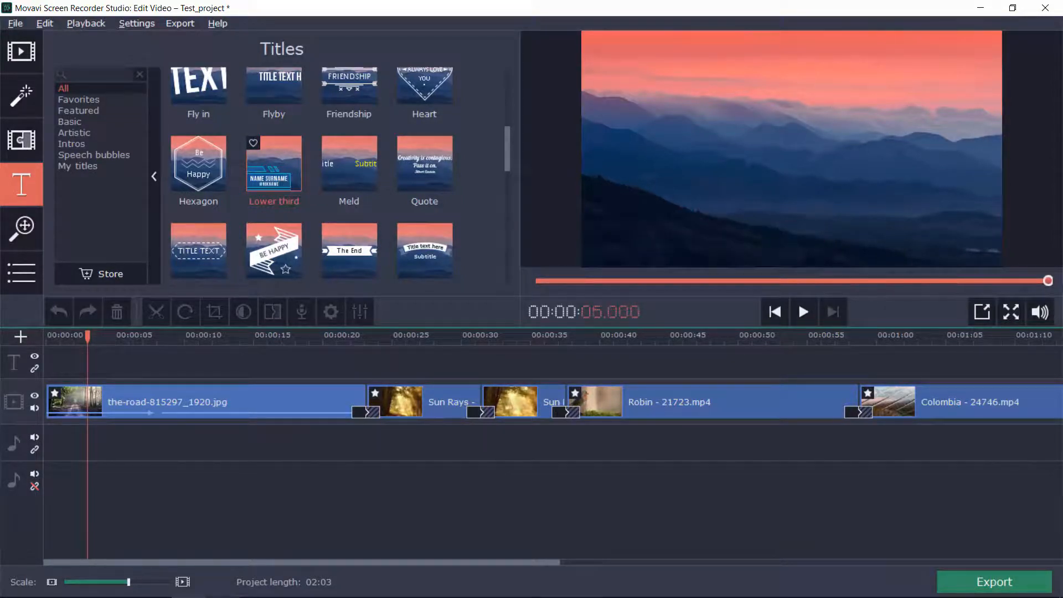
{"action": "mouse_move", "coordinate": [122, 336]}
{"action": "left_mouse_down"}
{"action": "mouse_move", "coordinate": [73, 336]}
{"action": "mouse_move", "coordinate": [107, 336]}
{"action": "left_mouse_up"}
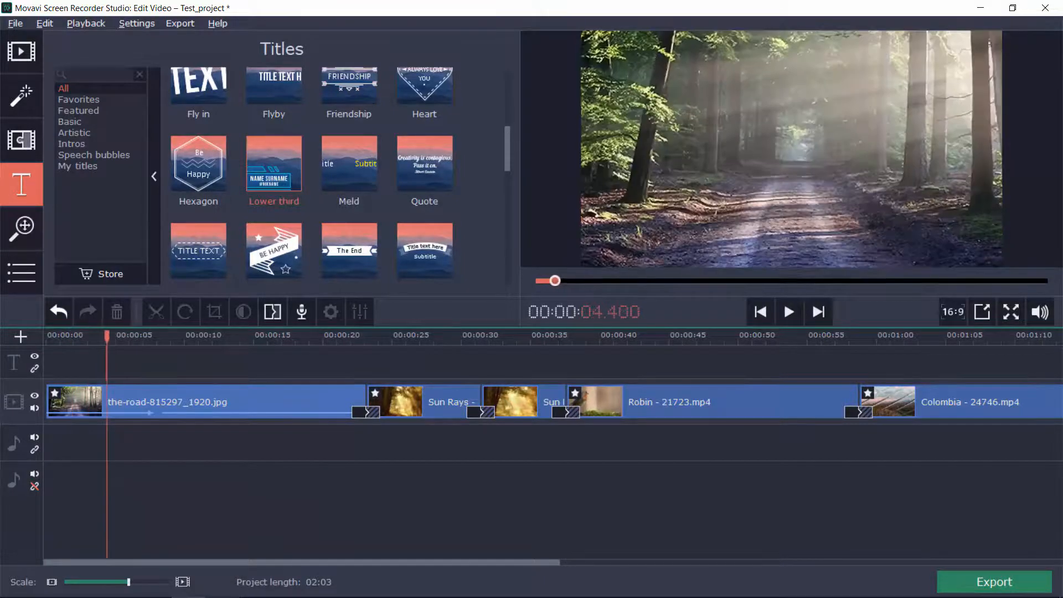
{"action": "left_click_drag", "start_coordinate": [274, 164], "coordinate": [108, 362]}
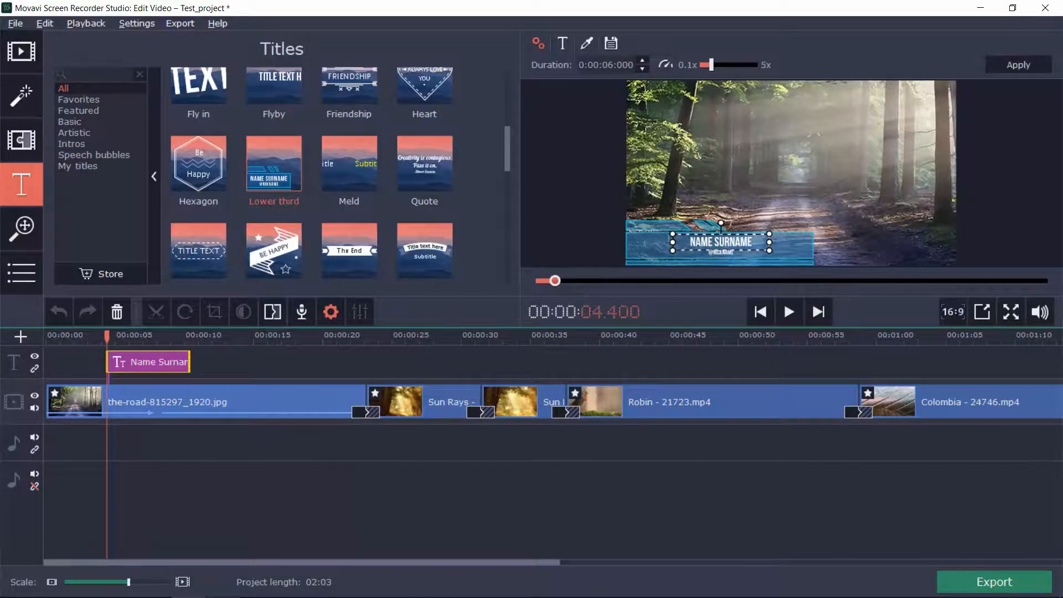
Change the Lower third title's main text to LANDSCAPE and its subtitle to BEAUTIFUL
{"action": "left_click_drag", "start_coordinate": [107, 337], "coordinate": [140, 336]}
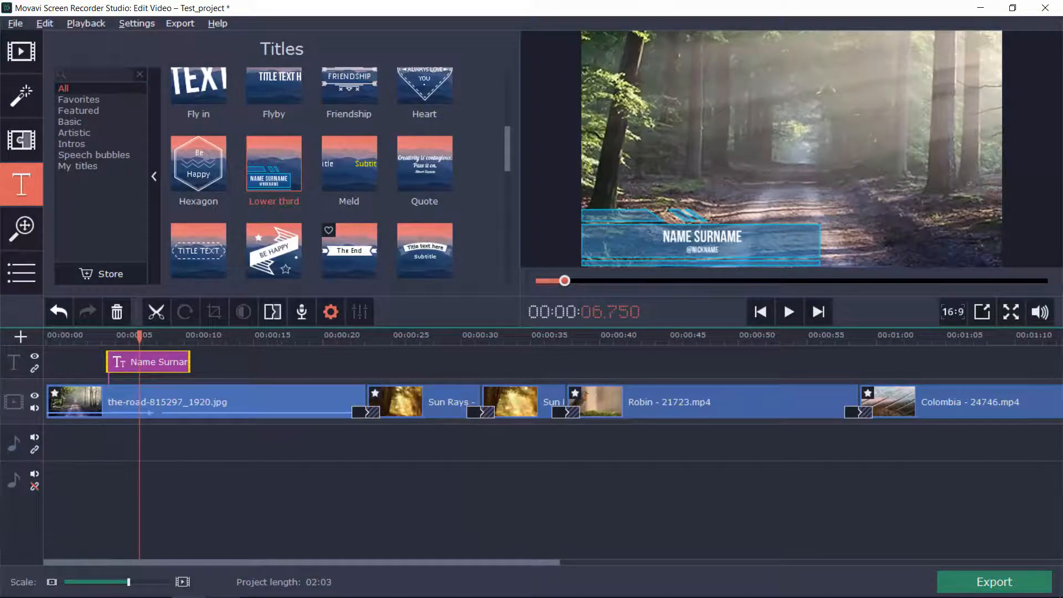
{"action": "double_click", "coordinate": [156, 362]}
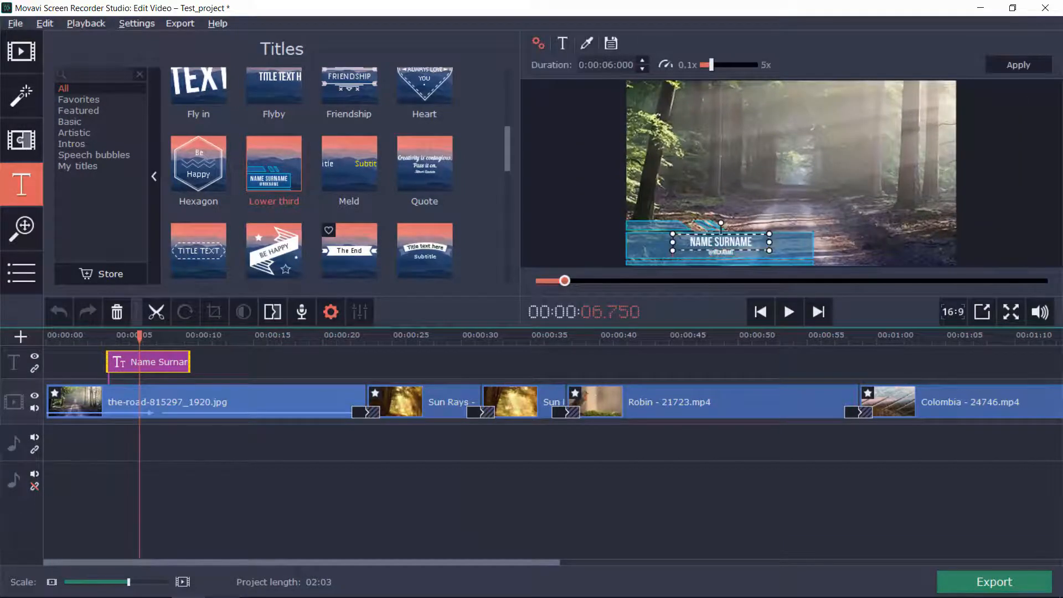
{"action": "double_click", "coordinate": [733, 242]}
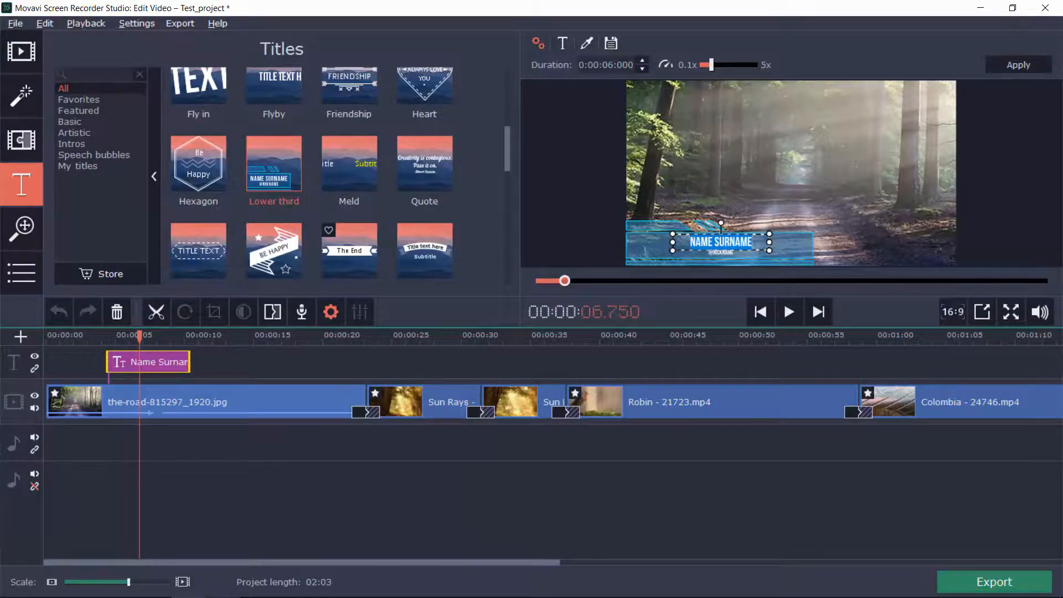
{"action": "type", "text": "LAN"}
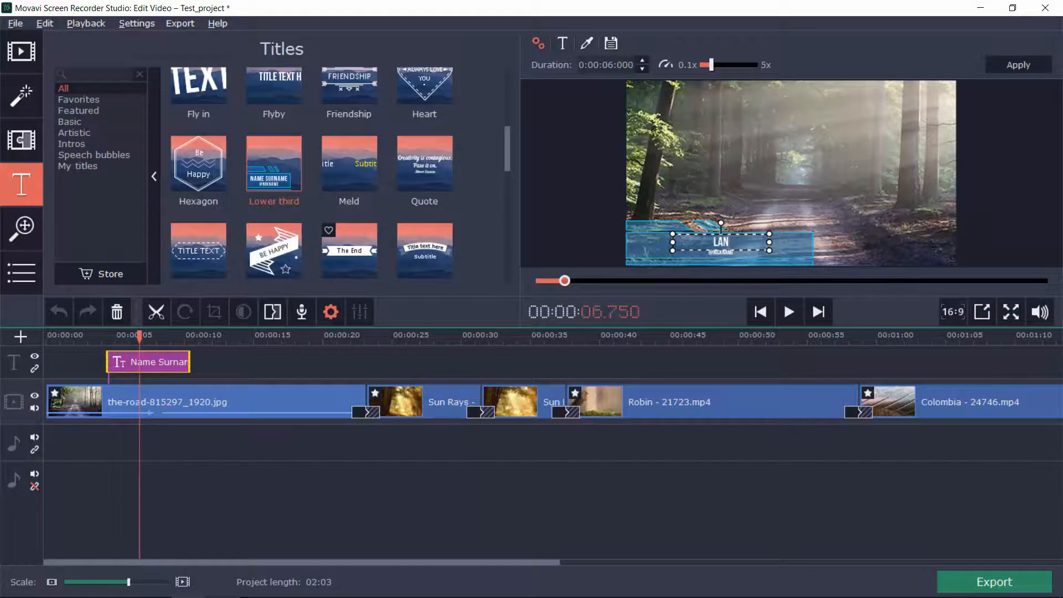
{"action": "type", "text": "DSCAPE"}
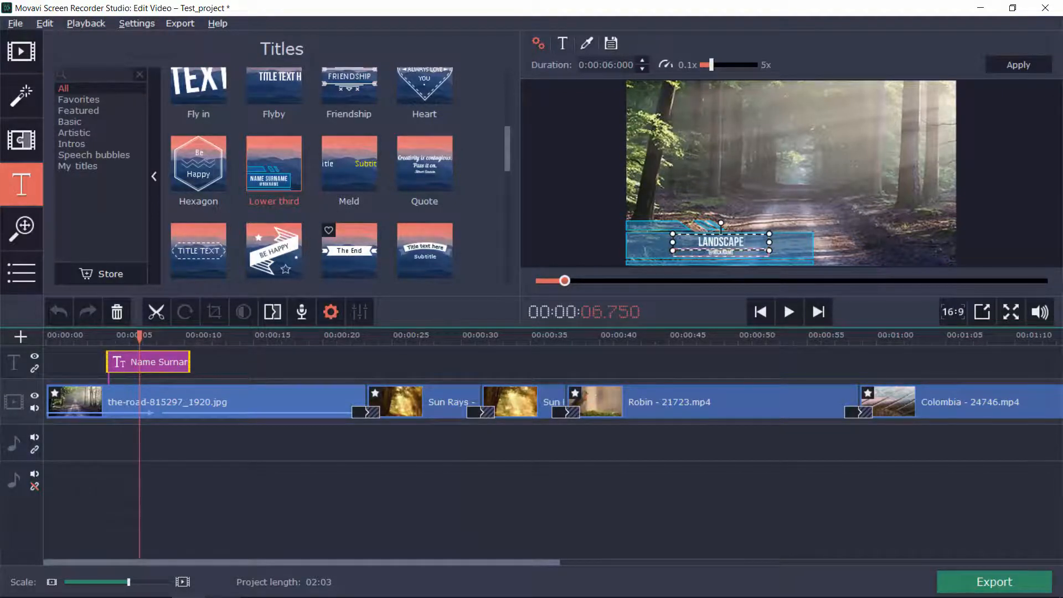
{"action": "double_click", "coordinate": [721, 253]}
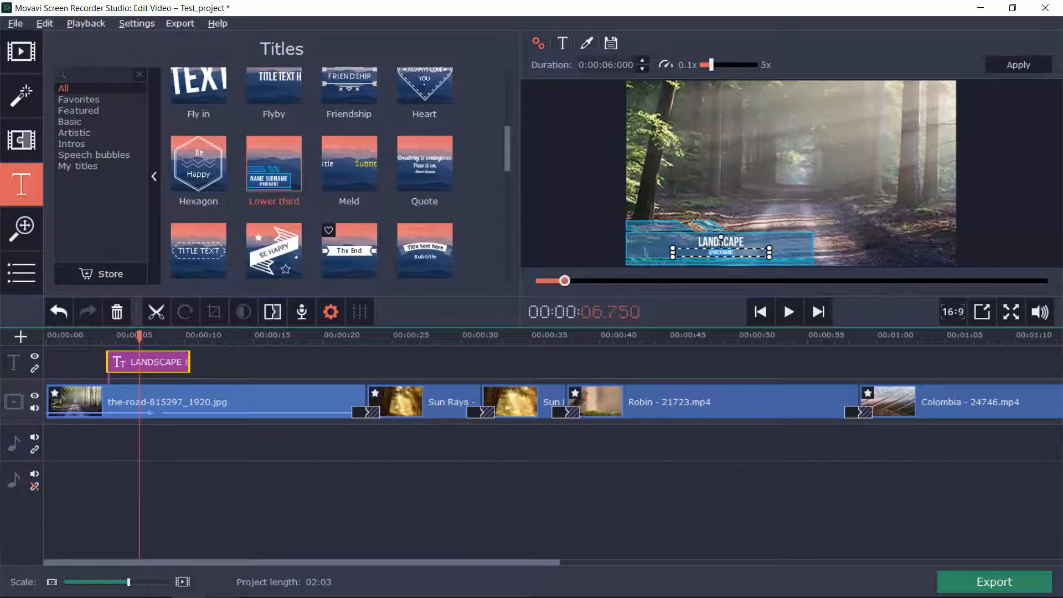
{"action": "type", "text": "BEAUTIFUL"}
{"action": "key", "text": "Return"}
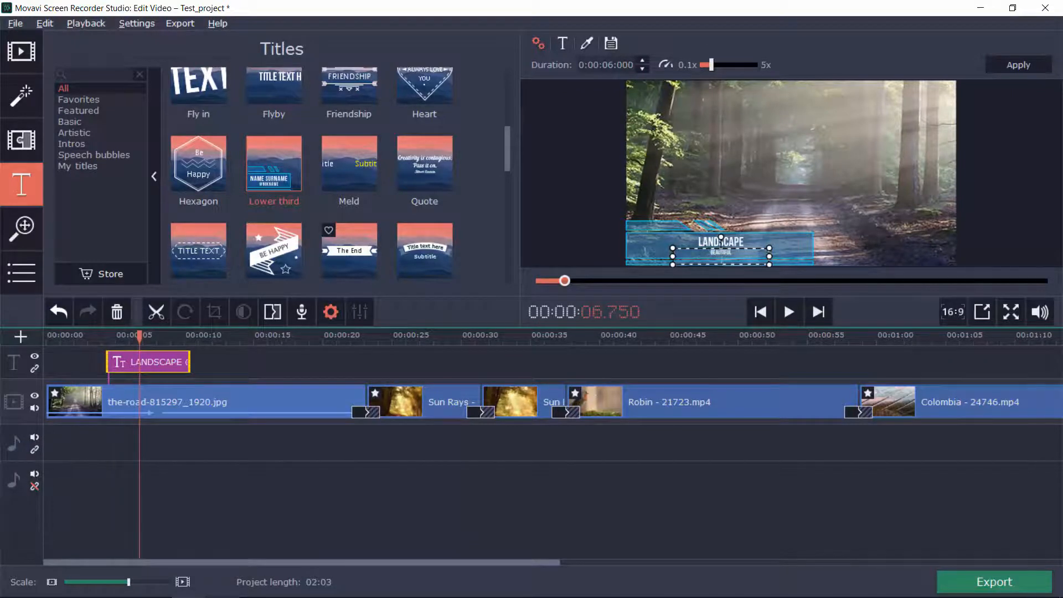
{"action": "key", "text": "Escape"}
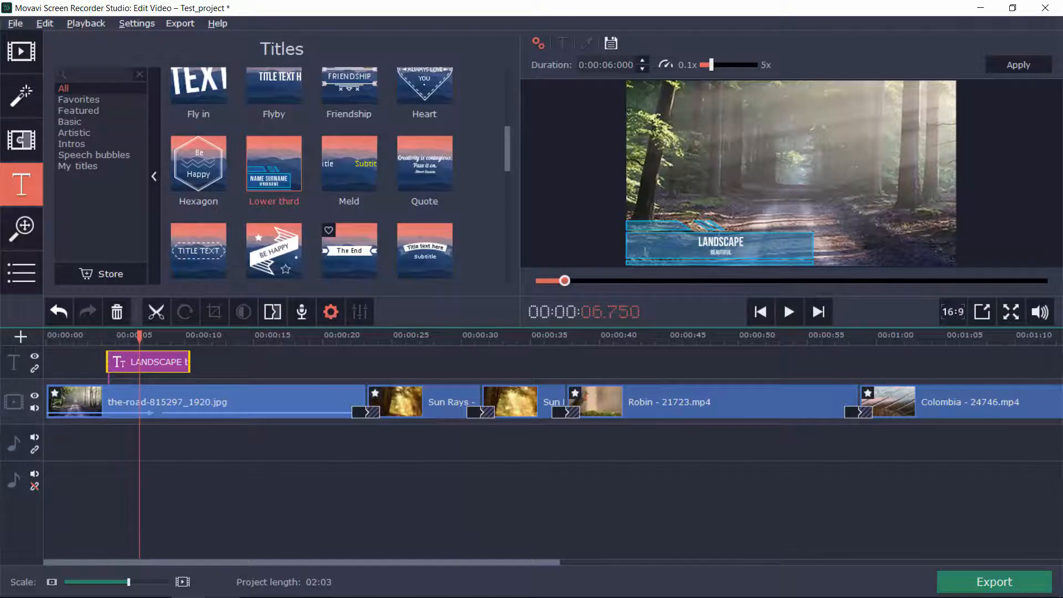
Play the LANDSCAPE title full screen from about 0:03.5, then return to the editor
{"action": "left_click_drag", "start_coordinate": [139, 336], "coordinate": [95, 336]}
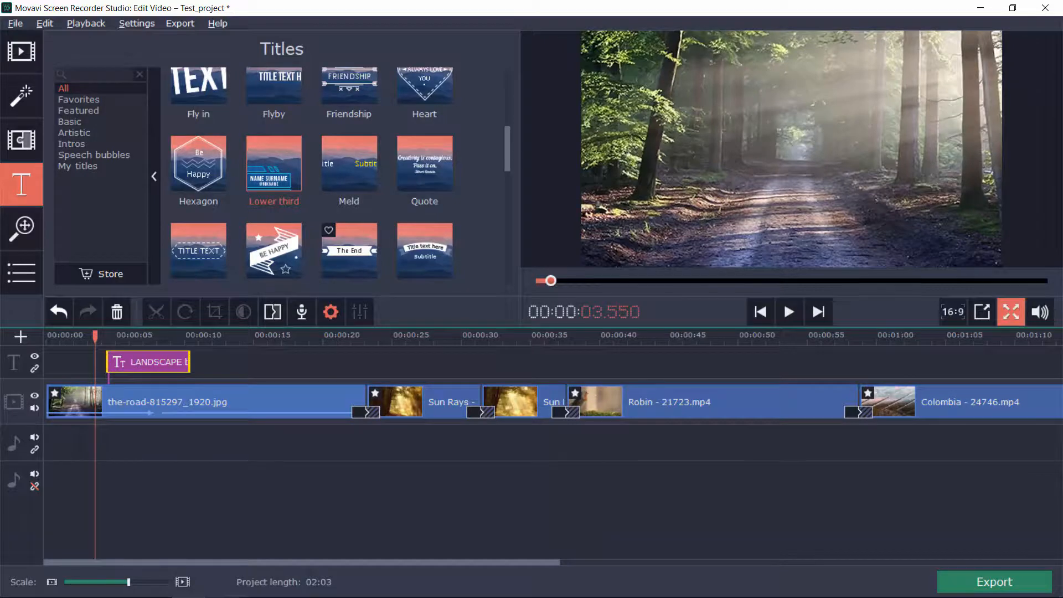
{"action": "left_click", "coordinate": [1011, 312]}
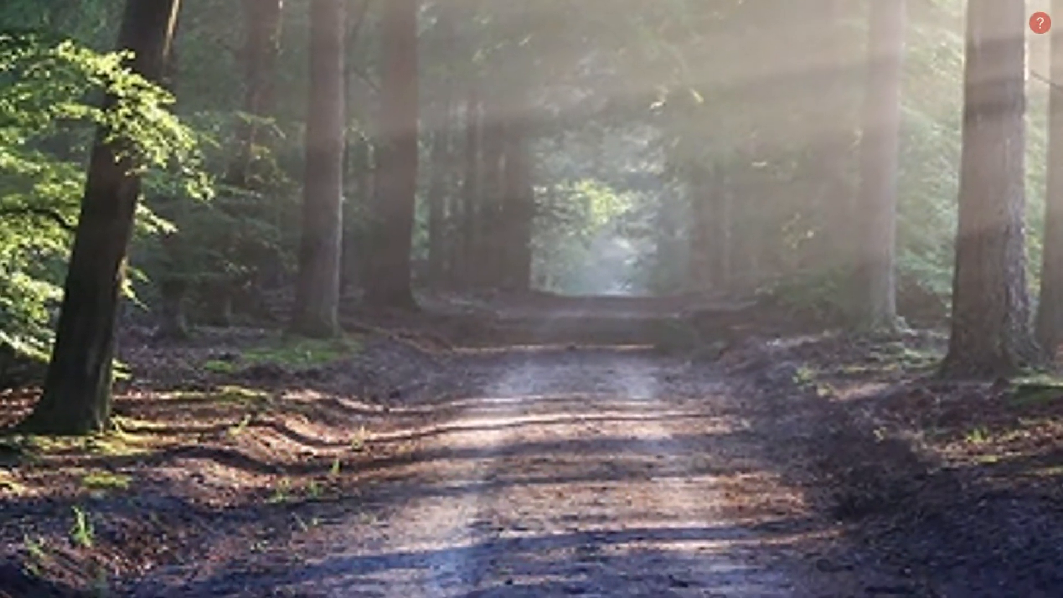
{"action": "key", "text": "Escape"}
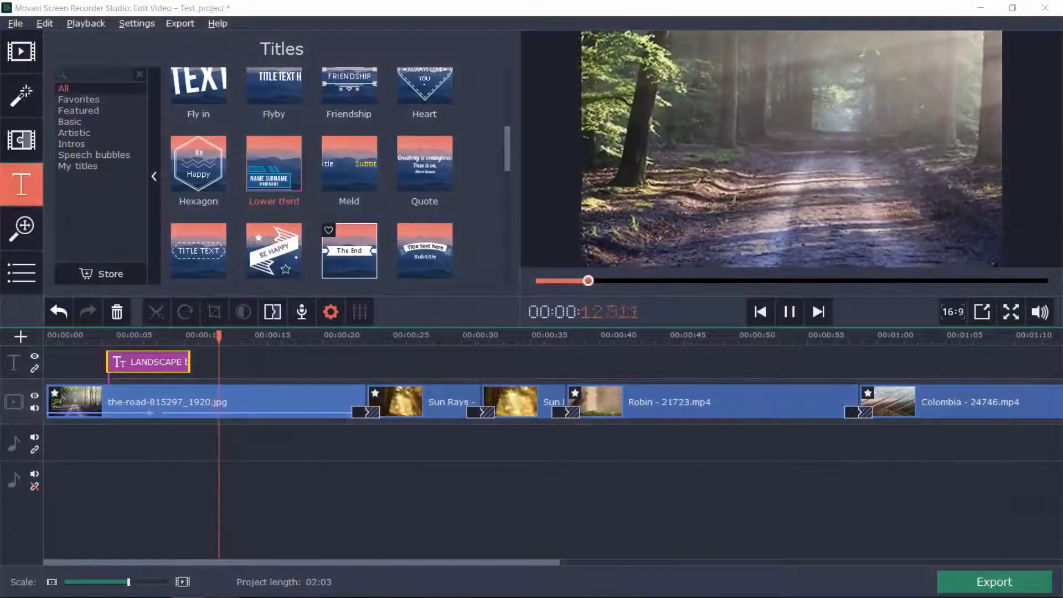
Place a Clean contrast title above the Robin clip at about 0:42
{"action": "scroll", "coordinate": [341, 176], "scroll_direction": "up", "scroll_amount": 1}
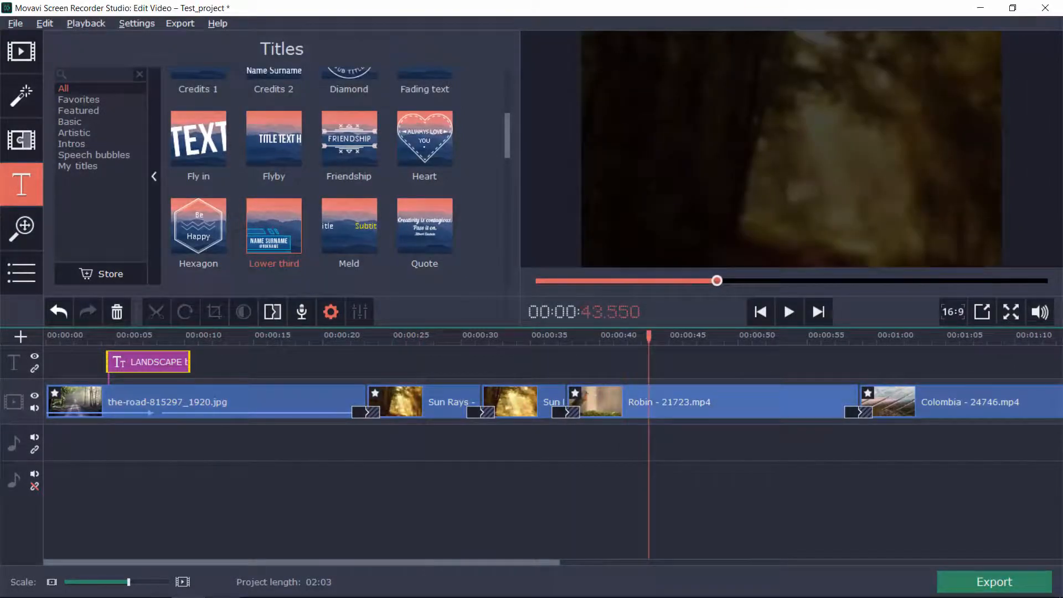
{"action": "scroll", "coordinate": [425, 161], "scroll_direction": "up", "scroll_amount": 3}
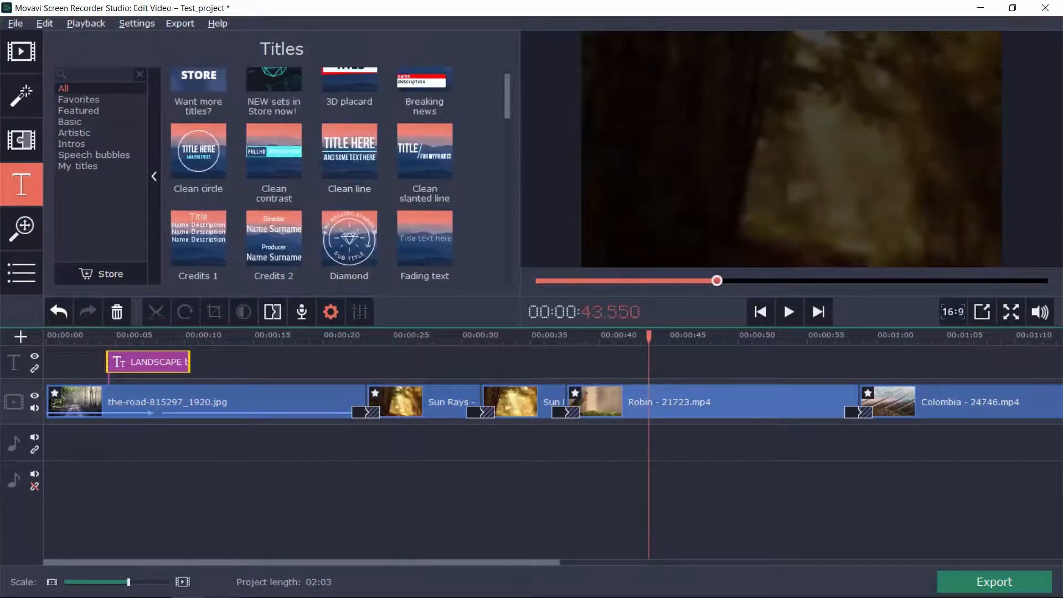
{"action": "scroll", "coordinate": [340, 176], "scroll_direction": "up", "scroll_amount": 1}
{"action": "scroll", "coordinate": [274, 232], "scroll_direction": "down", "scroll_amount": 5}
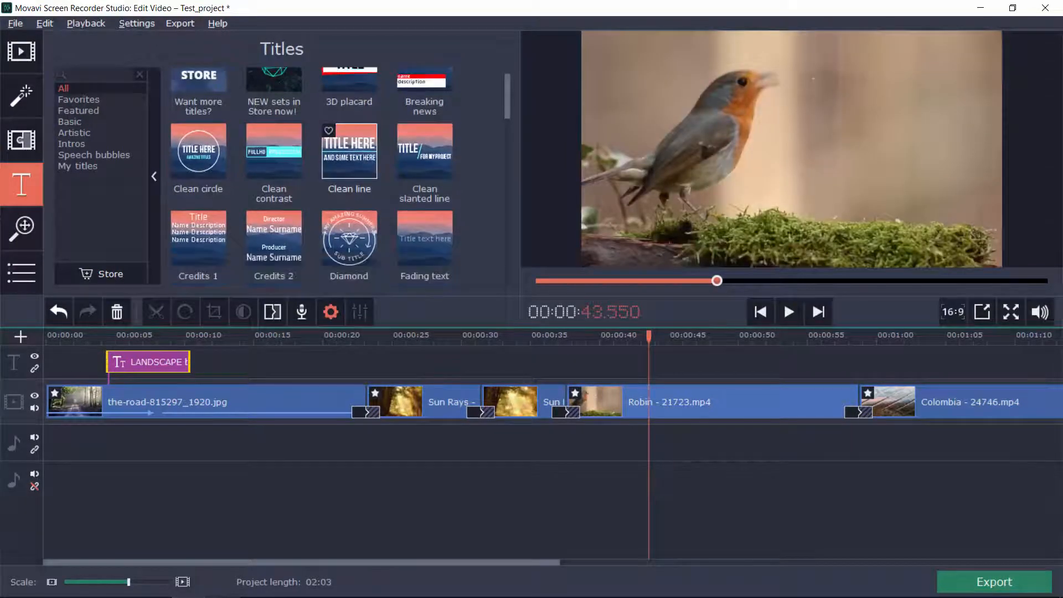
{"action": "scroll", "coordinate": [274, 227], "scroll_direction": "up", "scroll_amount": 4}
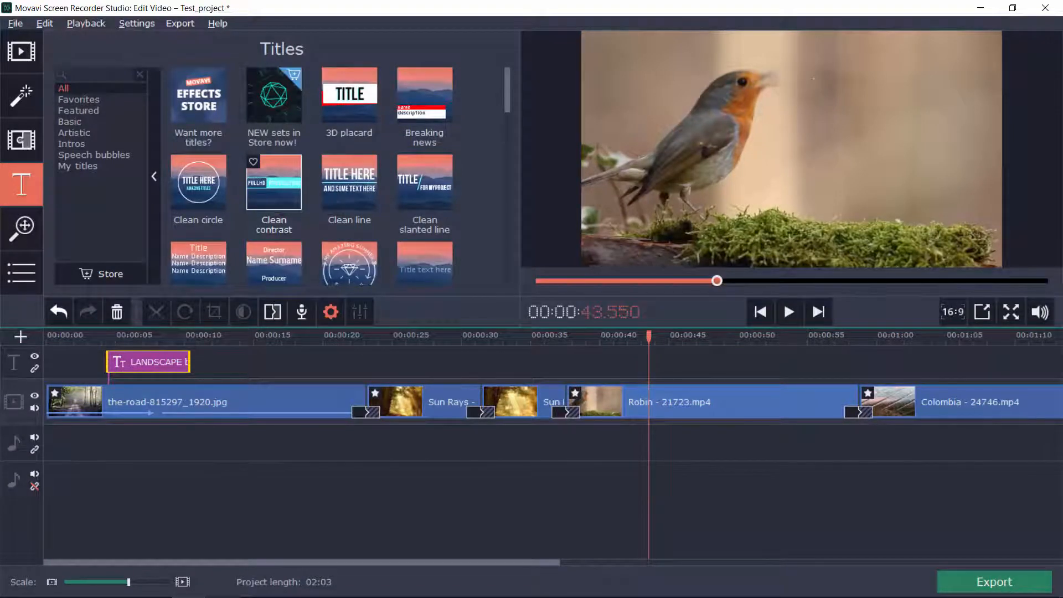
{"action": "left_click_drag", "start_coordinate": [649, 336], "coordinate": [630, 337]}
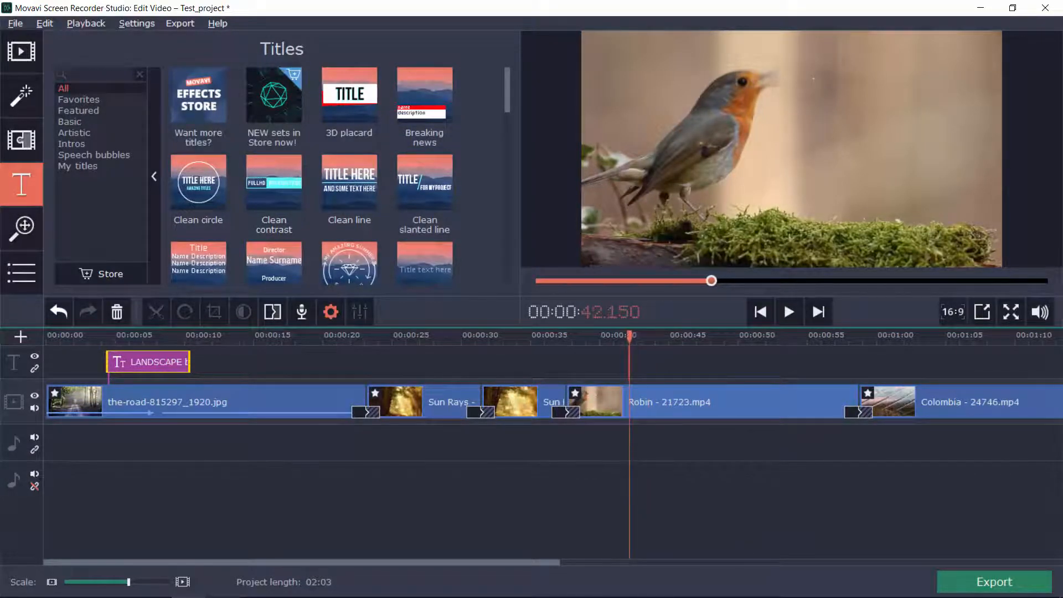
{"action": "double_click", "coordinate": [274, 182]}
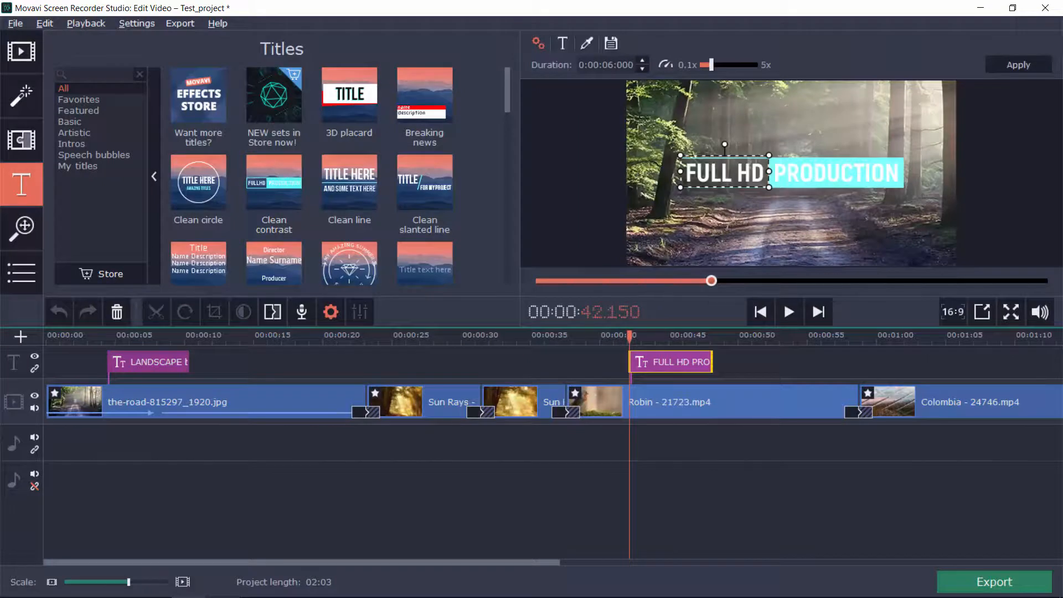
Replace the two text parts of the Clean contrast title with BIRD and SINGIN
{"action": "double_click", "coordinate": [710, 173]}
{"action": "double_click", "coordinate": [750, 173]}
{"action": "key", "text": "ctrl+a"}
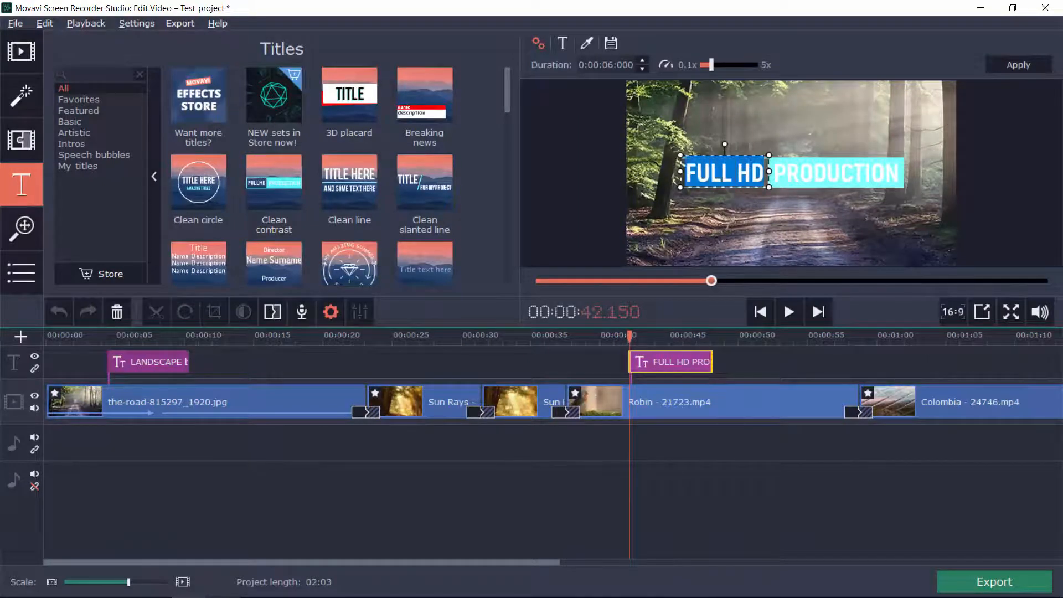
{"action": "type", "text": "BIR"}
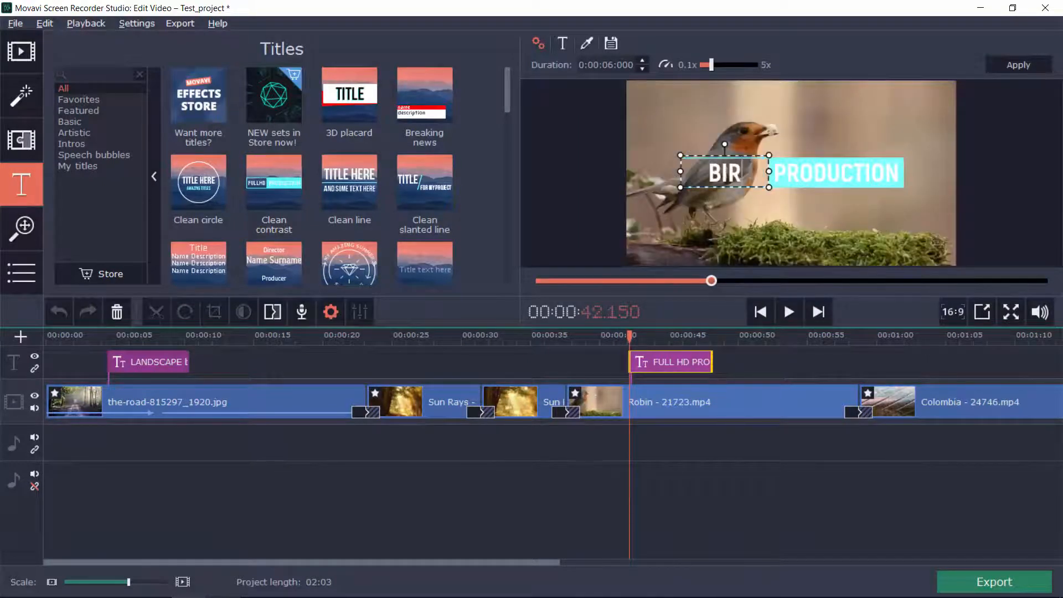
{"action": "type", "text": "D"}
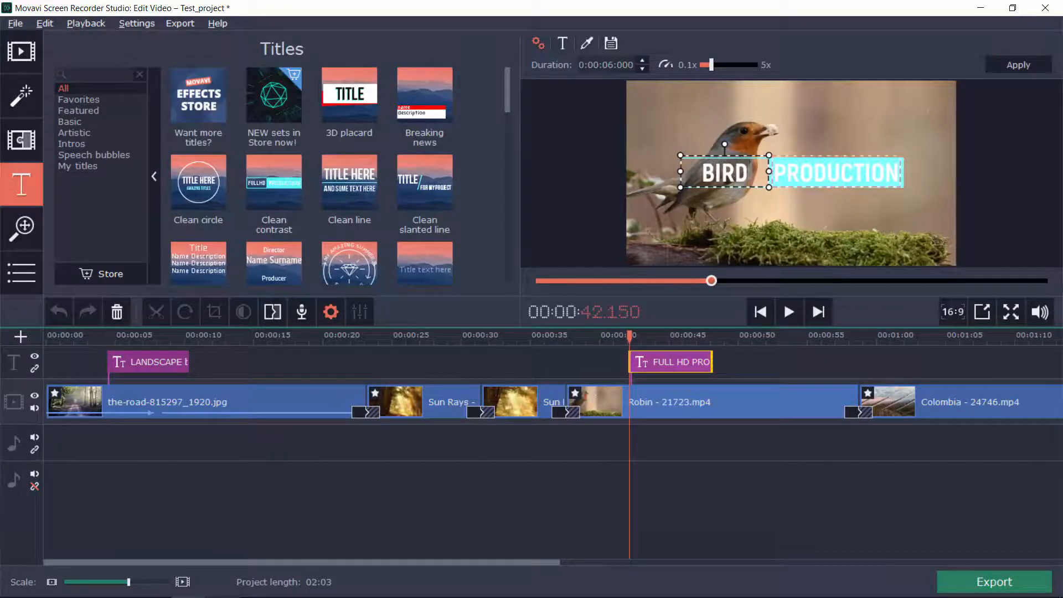
{"action": "double_click", "coordinate": [836, 173]}
{"action": "type", "text": "SINGIN"}
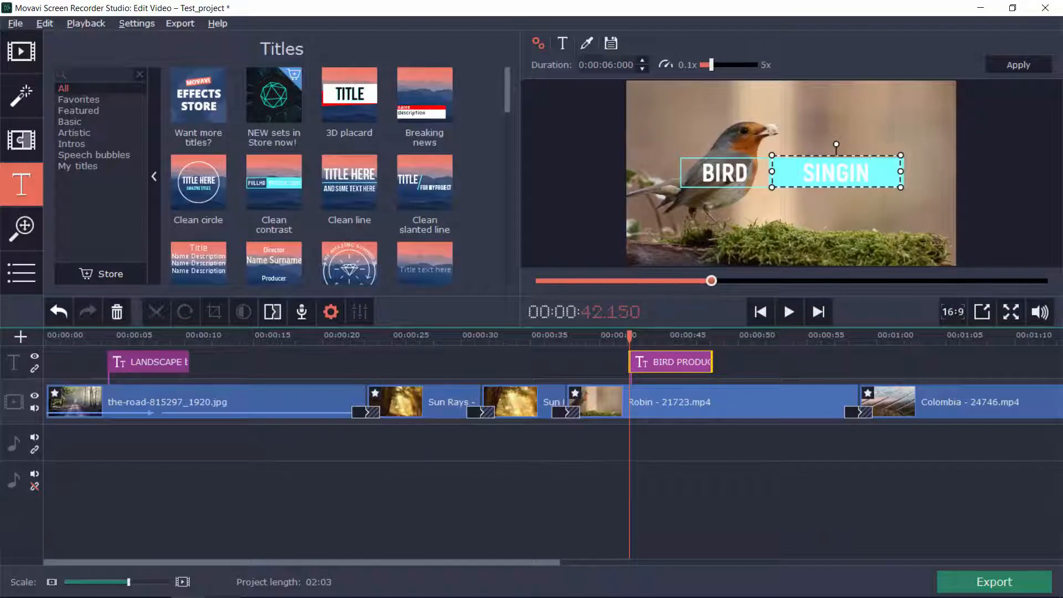
{"action": "key", "text": "Escape"}
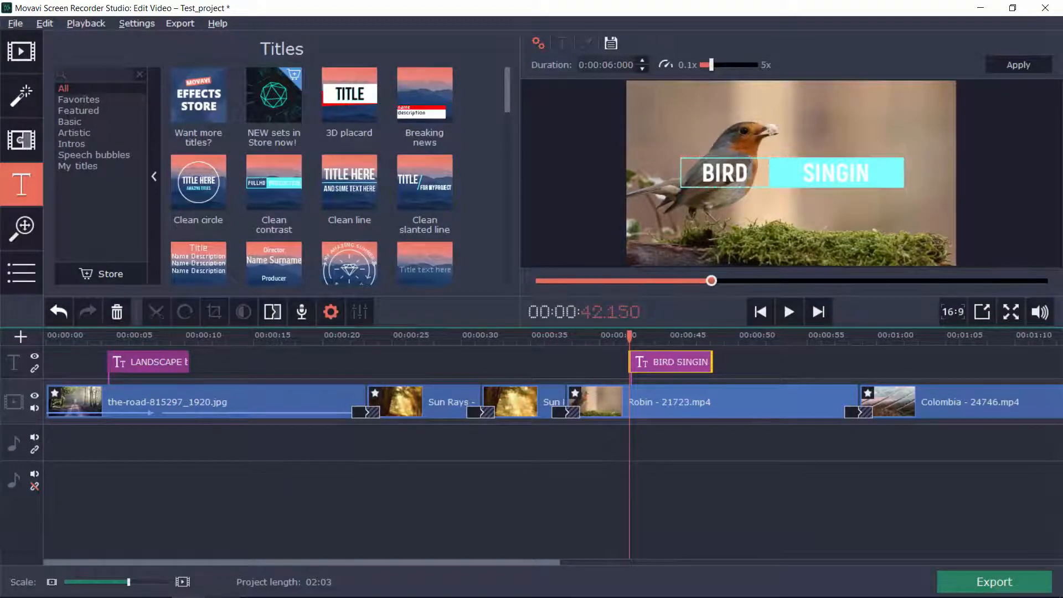
Play the bird title full screen from about 0:40 and pause in the editor
{"action": "left_click_drag", "start_coordinate": [711, 281], "coordinate": [703, 280]}
{"action": "left_click", "coordinate": [789, 312]}
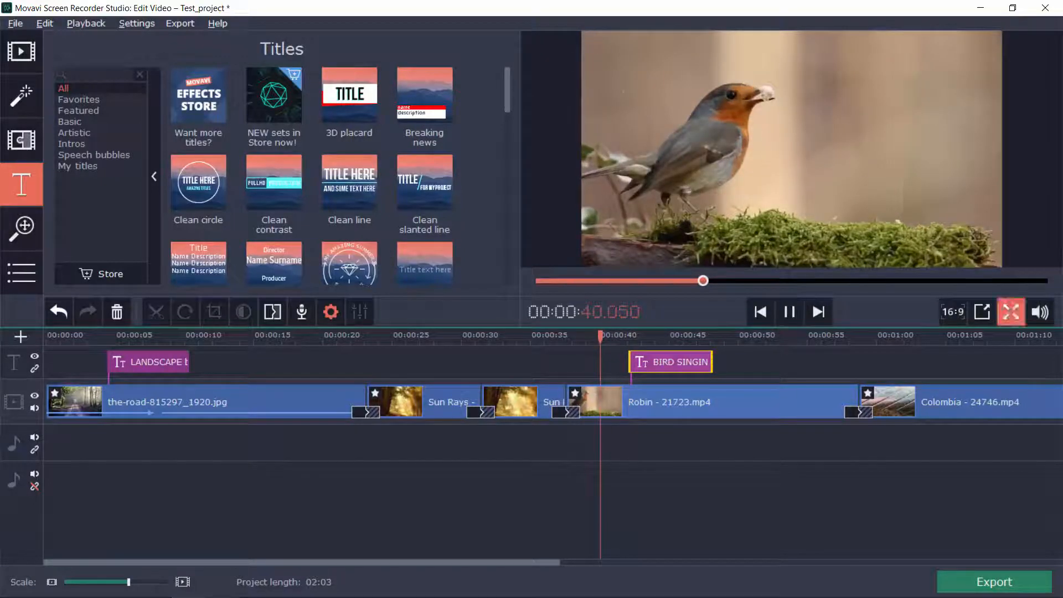
{"action": "left_click", "coordinate": [1012, 311]}
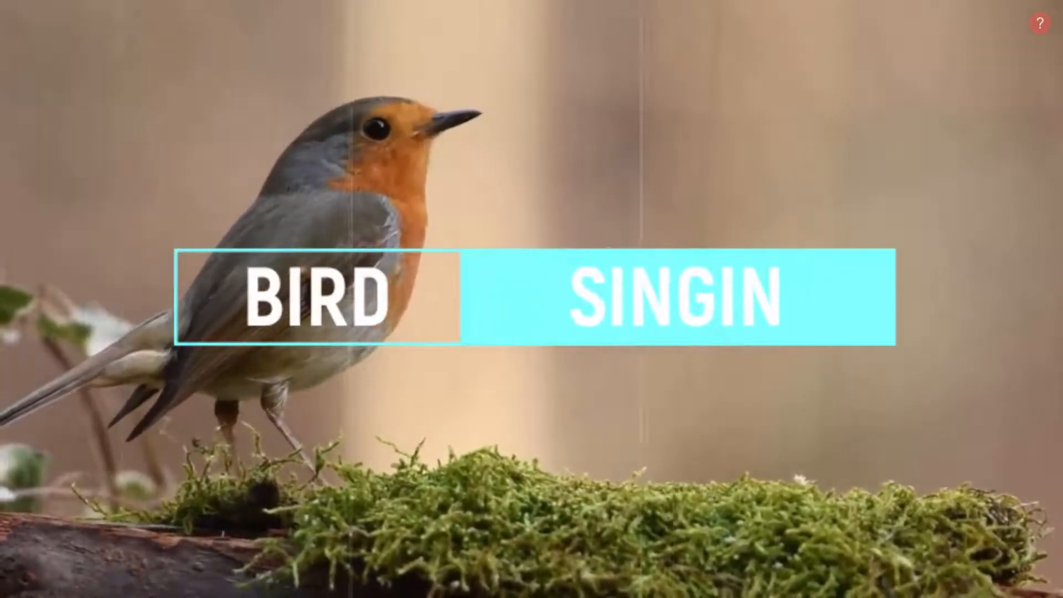
{"action": "key", "text": "Escape"}
{"action": "left_click", "coordinate": [789, 312]}
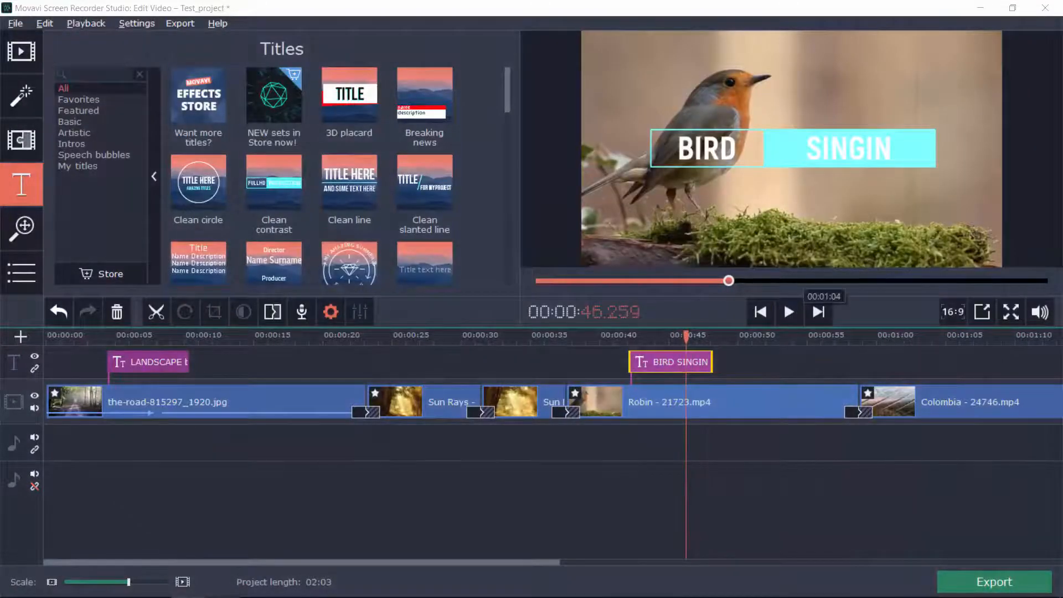
Correct the second part of the title above the Robin clip to SINGING
{"action": "double_click", "coordinate": [670, 362]}
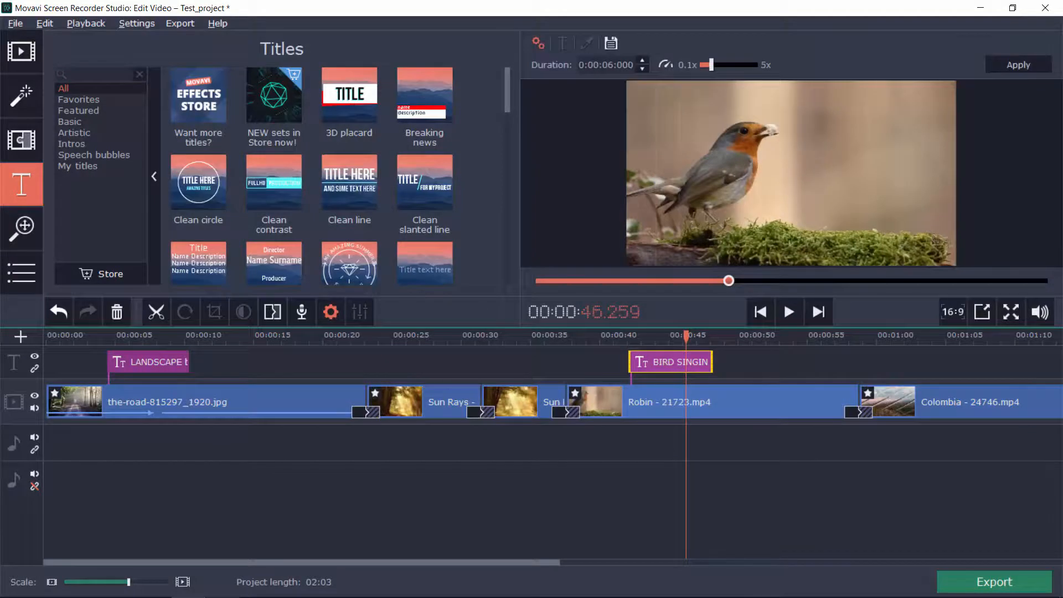
{"action": "double_click", "coordinate": [837, 172]}
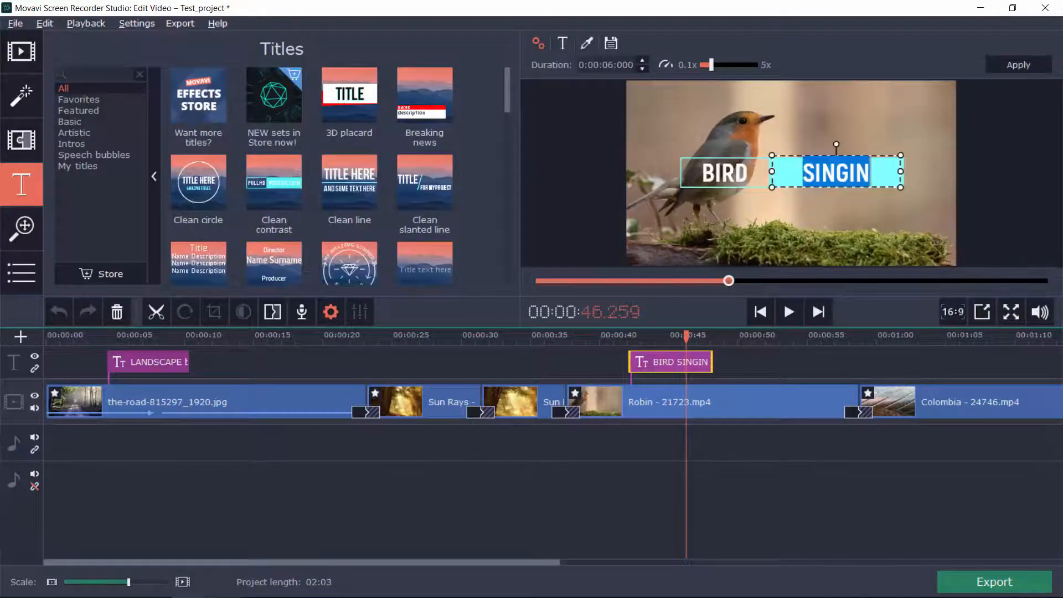
{"action": "left_click", "coordinate": [871, 172]}
{"action": "type", "text": "G"}
{"action": "key", "text": "Return"}
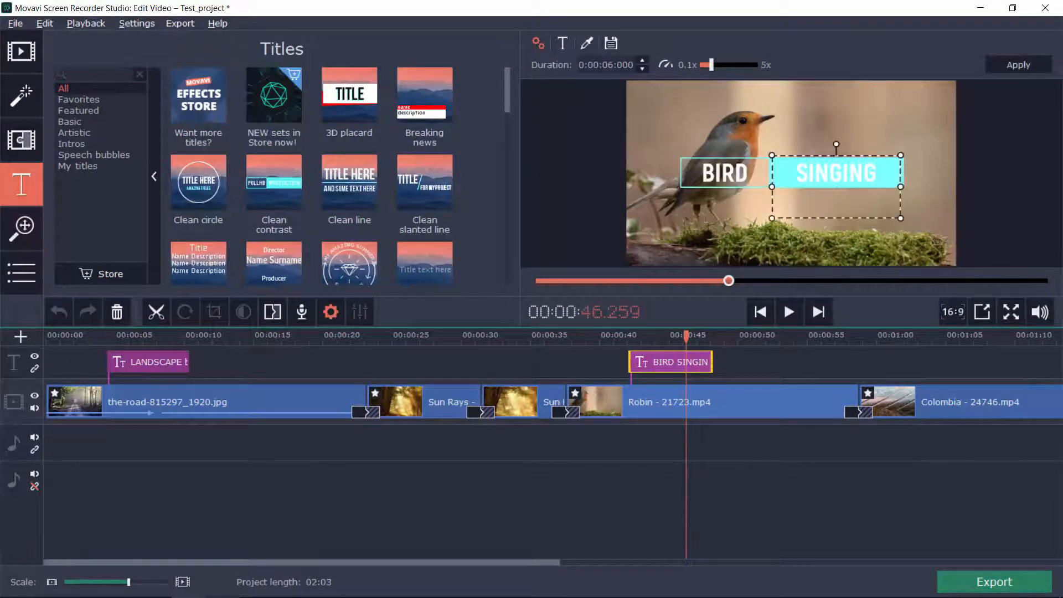
{"action": "key", "text": "Escape"}
Change the first part of the title above the Robin clip to BIRD IS
{"action": "double_click", "coordinate": [724, 173]}
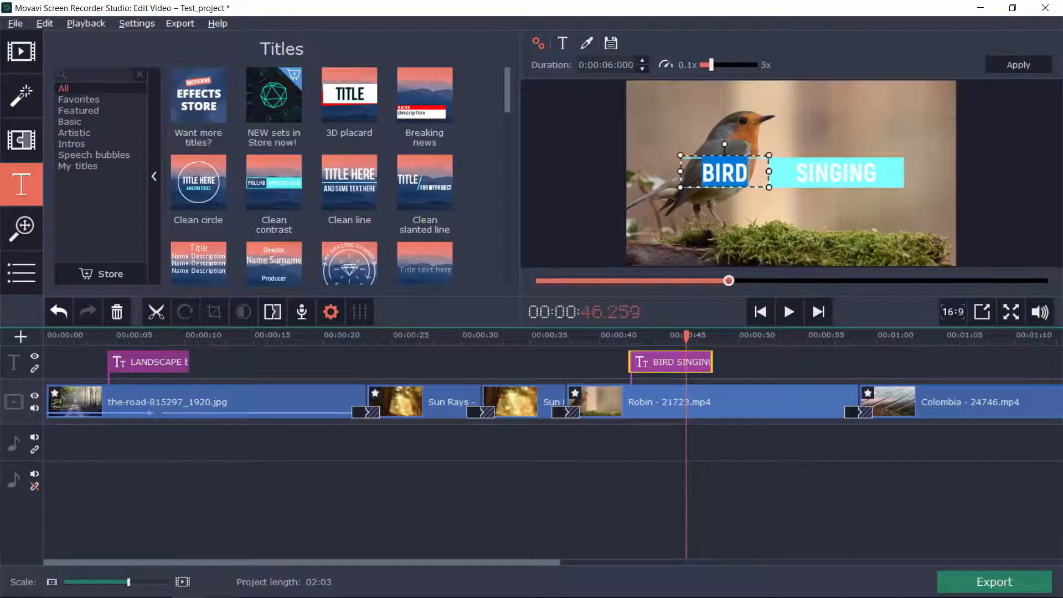
{"action": "left_click", "coordinate": [743, 173]}
{"action": "key", "text": "ctrl+a"}
{"action": "type", "text": "BIRD IS"}
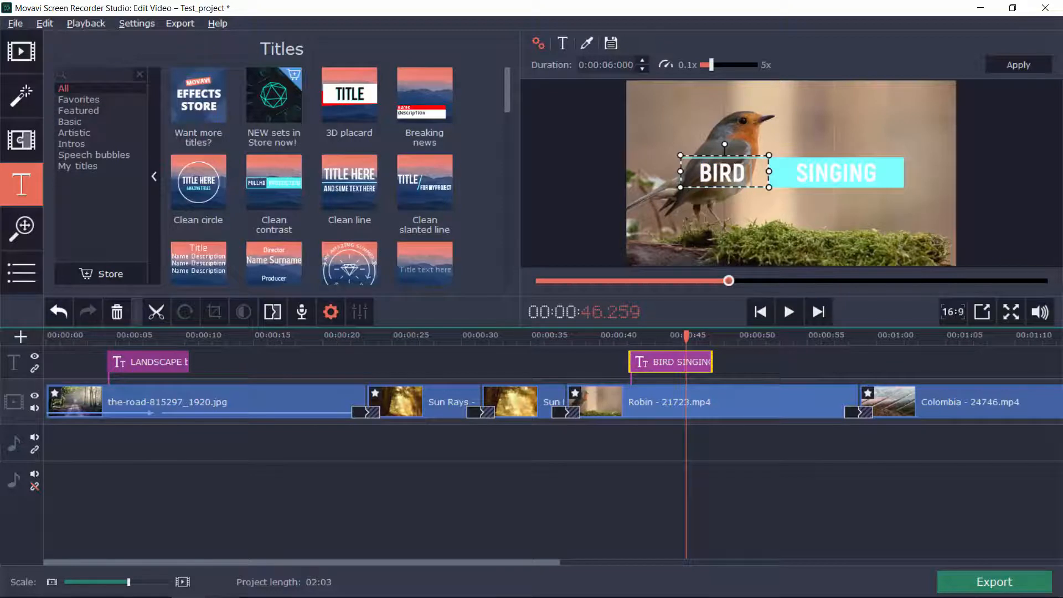
{"action": "left_click", "coordinate": [835, 233]}
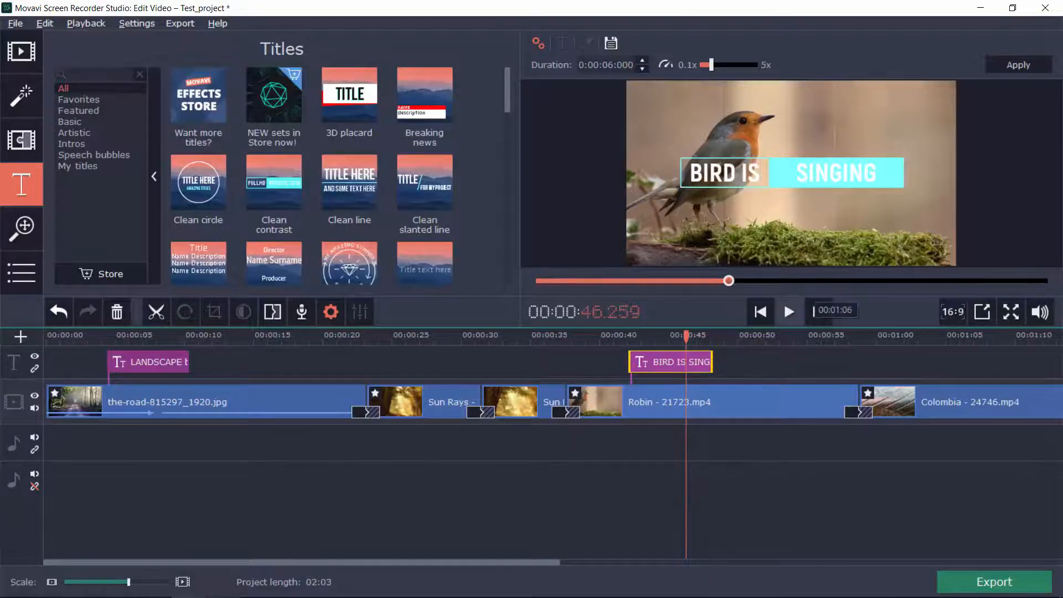
Play the edited bird title and pause playback at about 0:45
{"action": "left_click", "coordinate": [789, 311]}
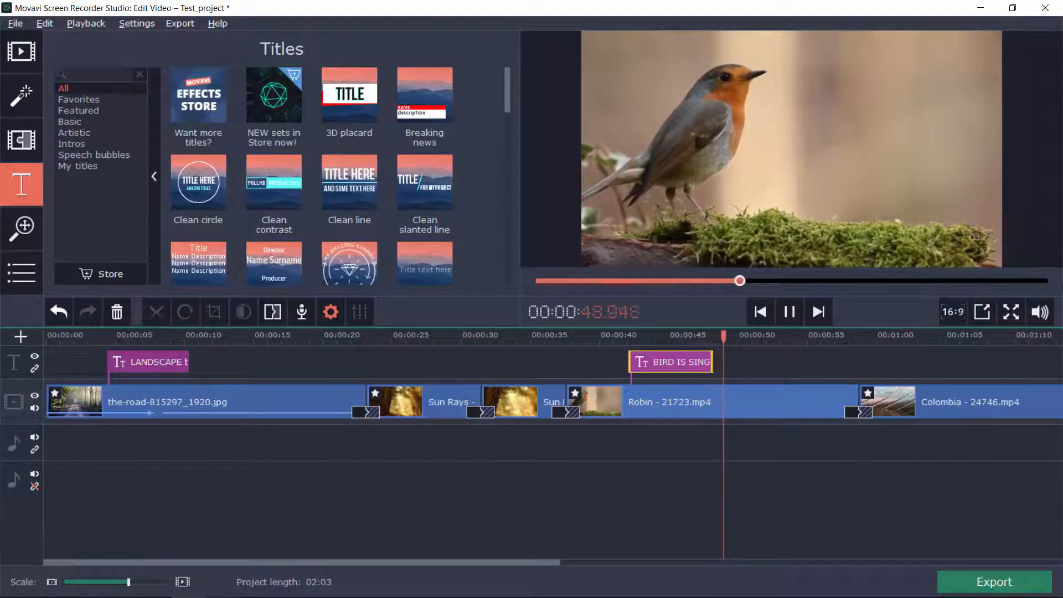
{"action": "left_click", "coordinate": [685, 337]}
{"action": "mouse_move", "coordinate": [686, 336]}
{"action": "left_mouse_down"}
{"action": "mouse_move", "coordinate": [616, 336]}
{"action": "mouse_move", "coordinate": [704, 337]}
{"action": "mouse_move", "coordinate": [670, 336]}
{"action": "left_mouse_up"}
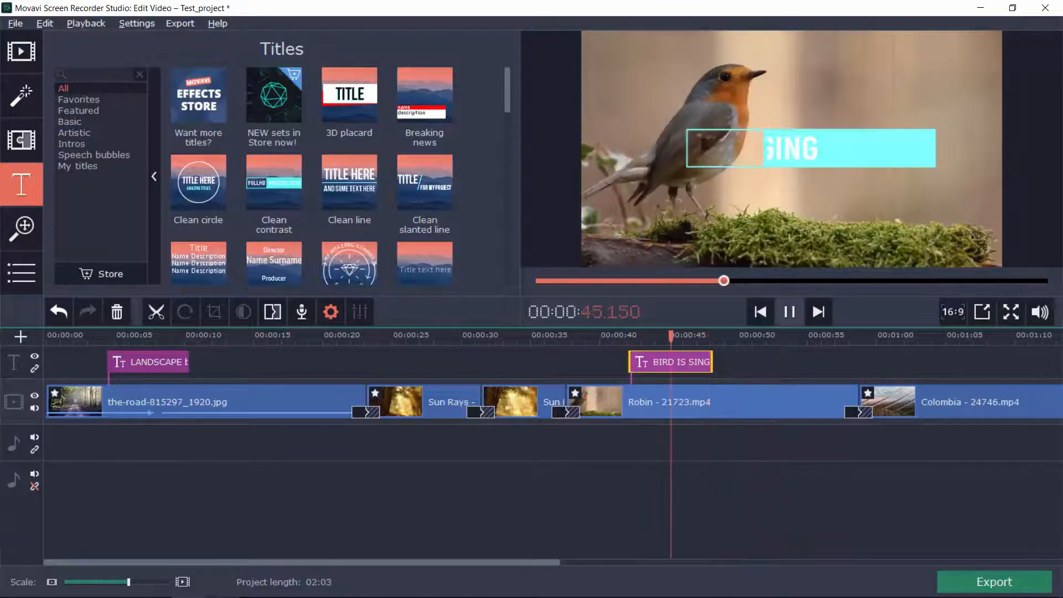
{"action": "left_click", "coordinate": [790, 312]}
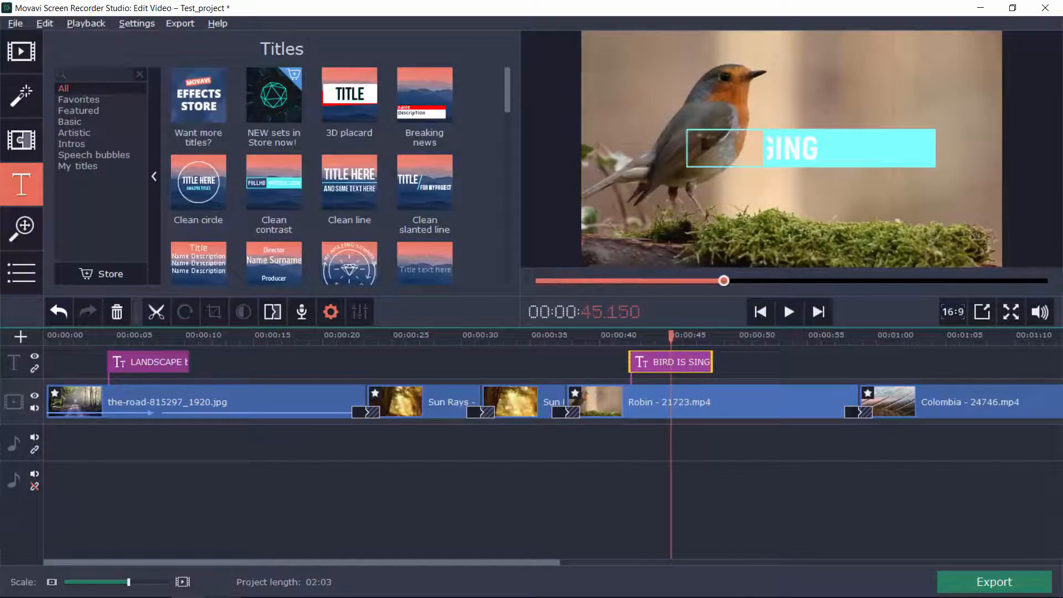
Open the bird title for editing at about 0:44 and show the colour properties of its BIRD IS text
{"action": "double_click", "coordinate": [672, 362]}
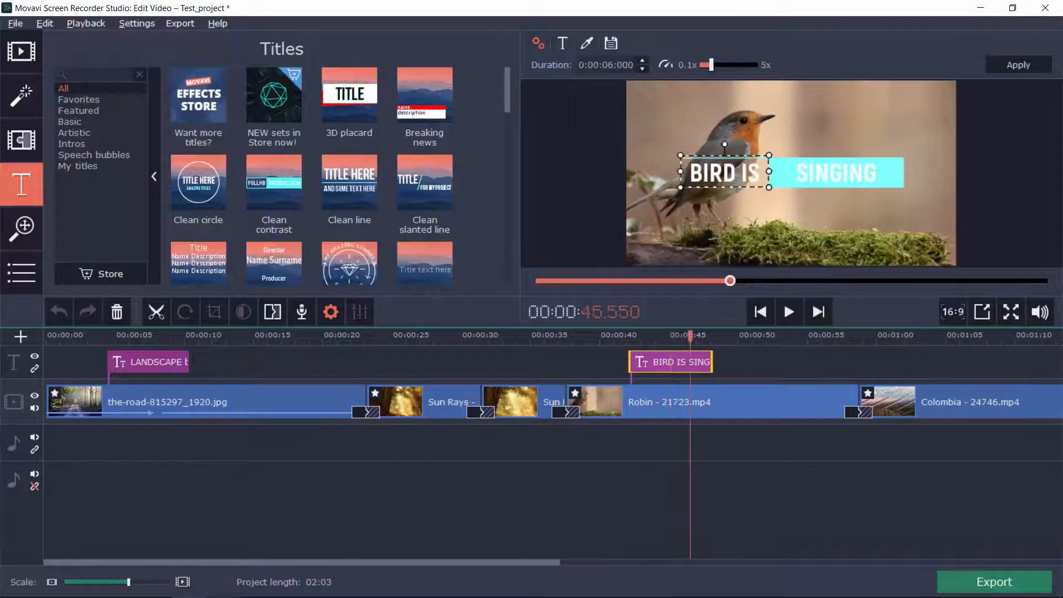
{"action": "left_click", "coordinate": [836, 174]}
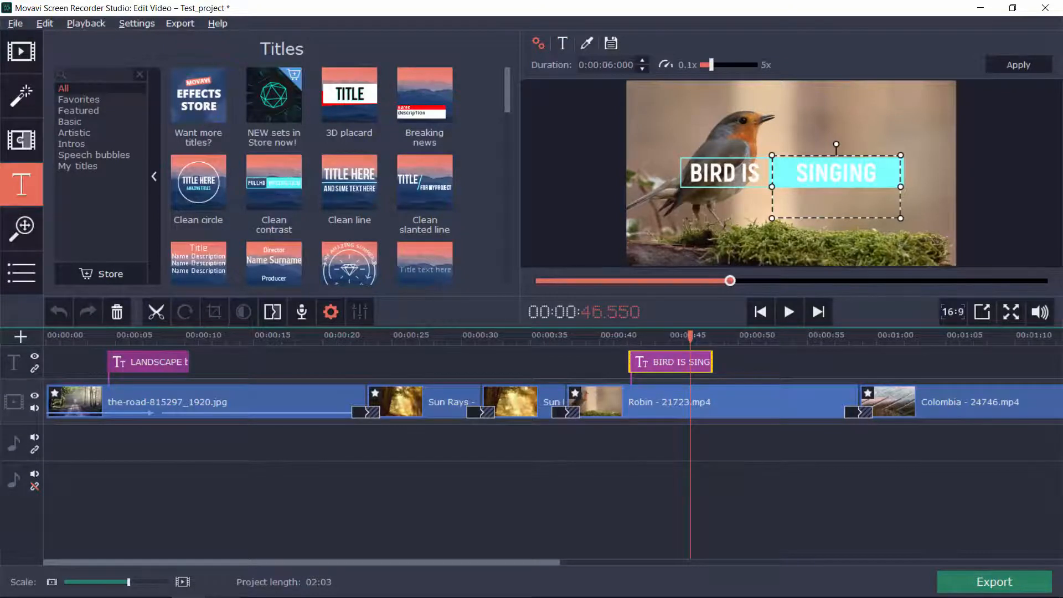
{"action": "left_click", "coordinate": [661, 336]}
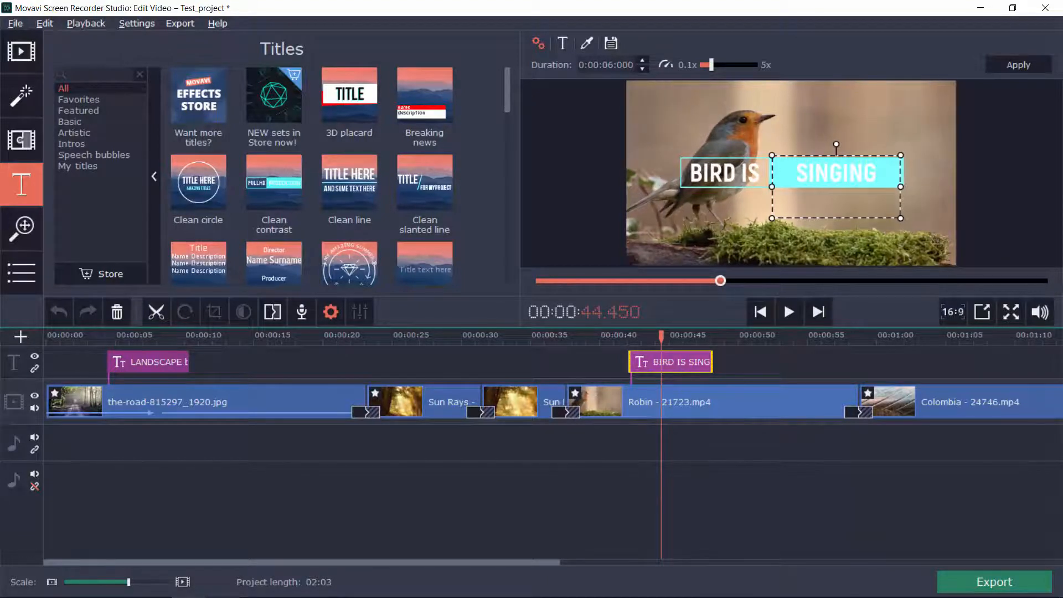
{"action": "left_click", "coordinate": [724, 173]}
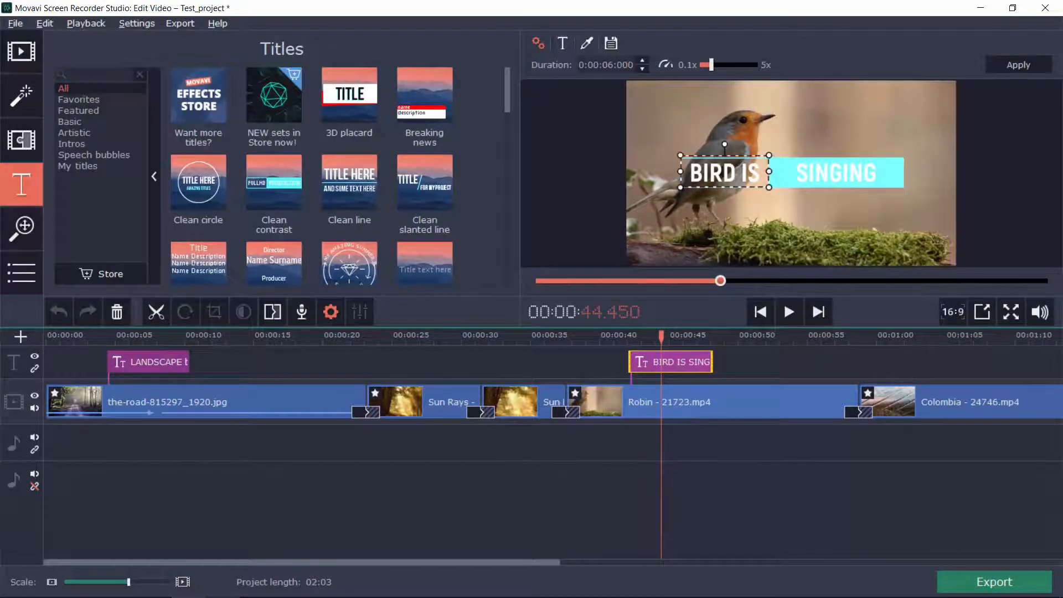
{"action": "left_click", "coordinate": [836, 173]}
{"action": "left_click", "coordinate": [724, 173]}
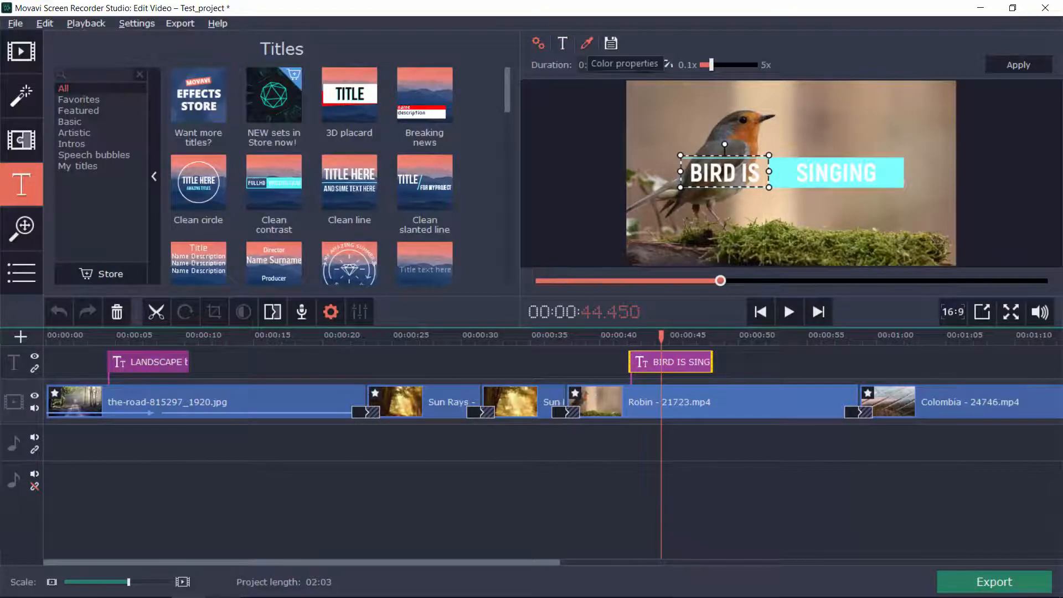
{"action": "left_click", "coordinate": [587, 43]}
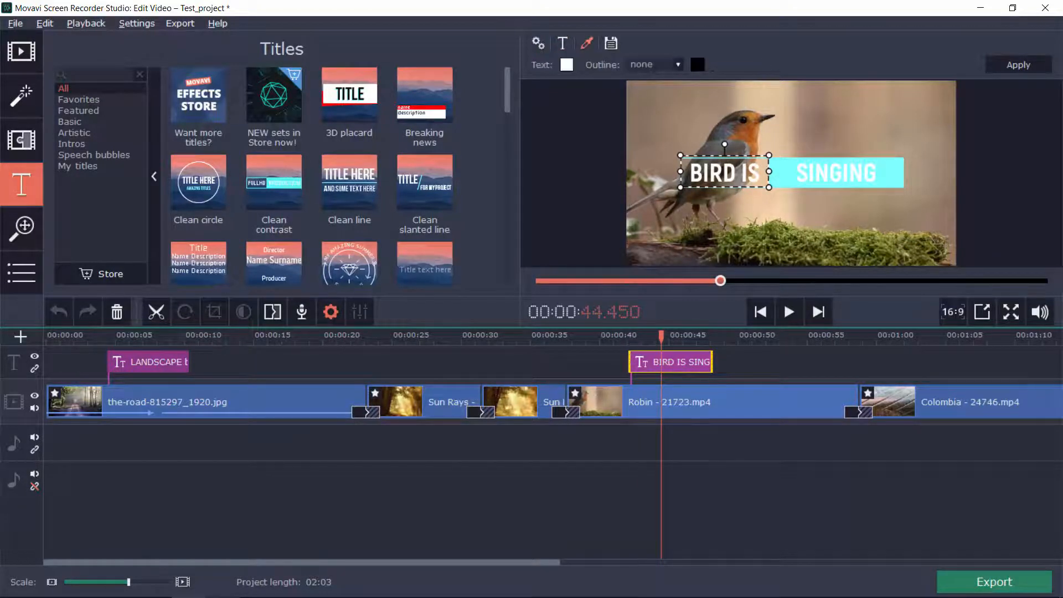
Change the decoration colour of the bird title's bar behind SINGING to light green and finish editing the title
{"action": "left_click", "coordinate": [836, 173]}
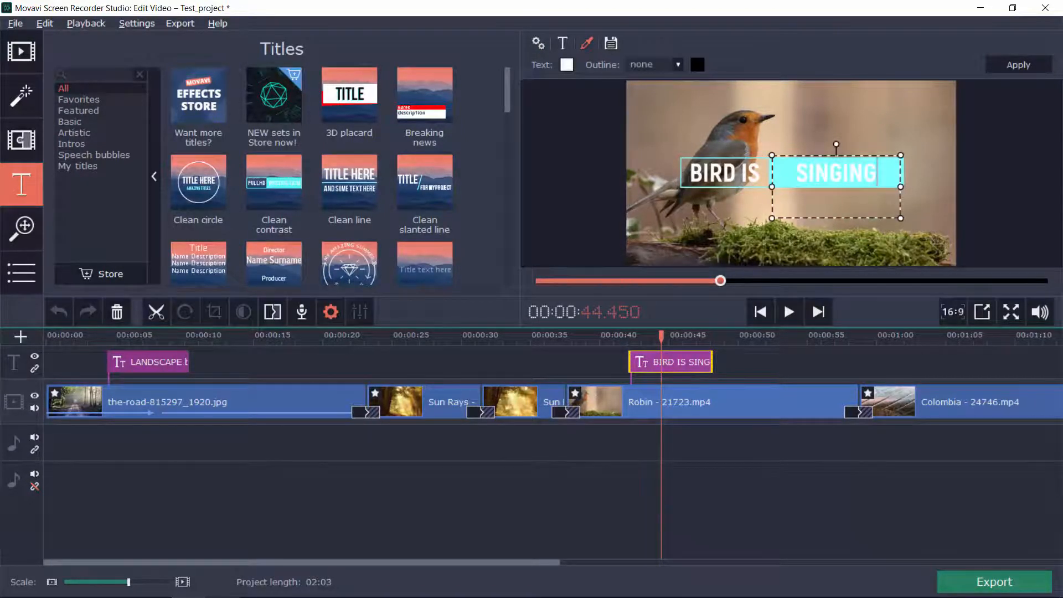
{"action": "left_click", "coordinate": [890, 174]}
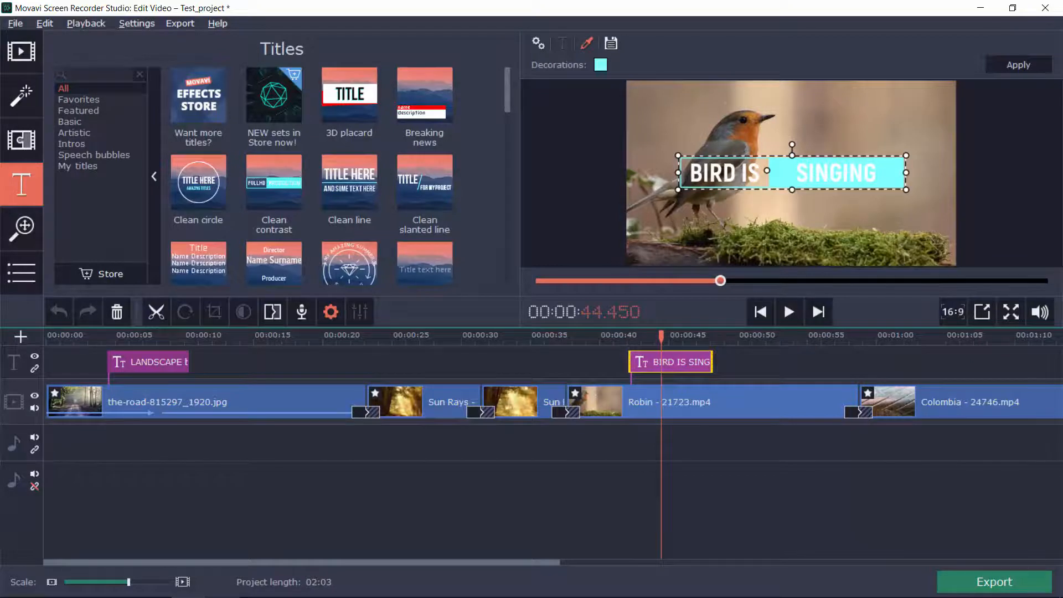
{"action": "left_click", "coordinate": [600, 65]}
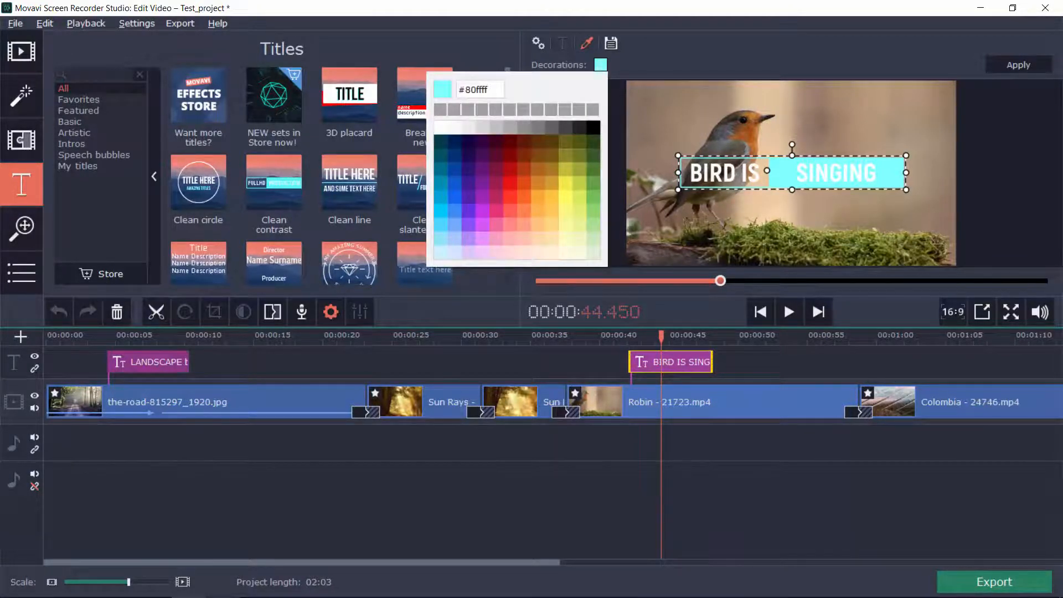
{"action": "left_click", "coordinate": [593, 184]}
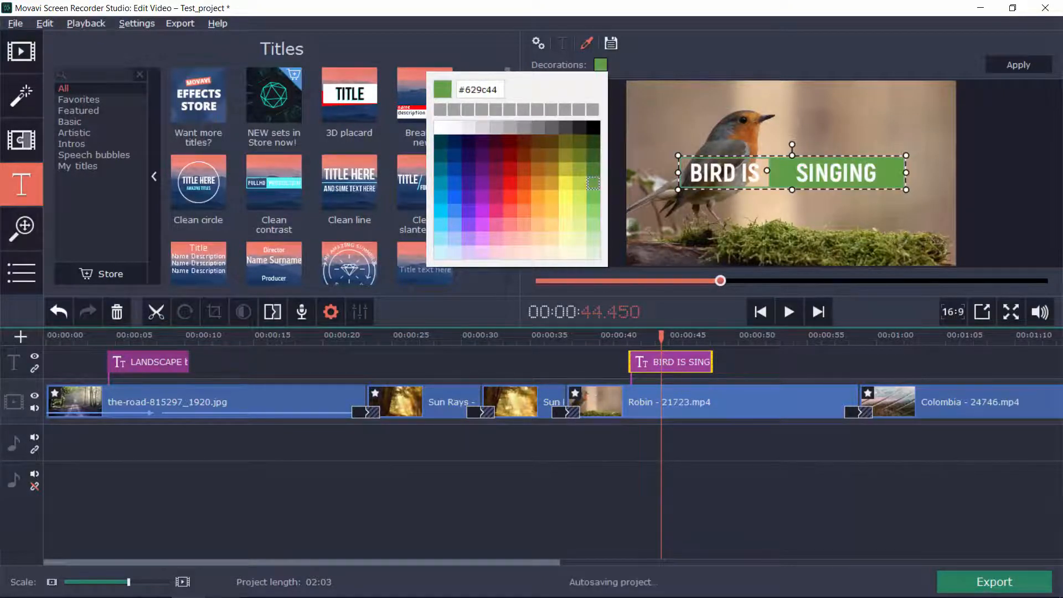
{"action": "left_click", "coordinate": [593, 211]}
{"action": "key", "text": "Escape"}
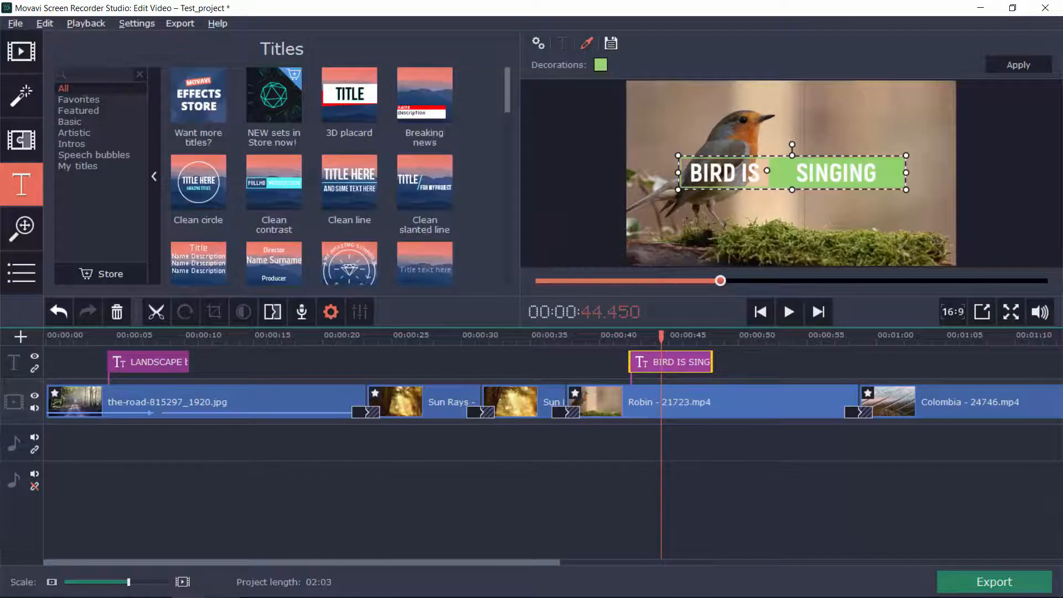
{"action": "key", "text": "Escape"}
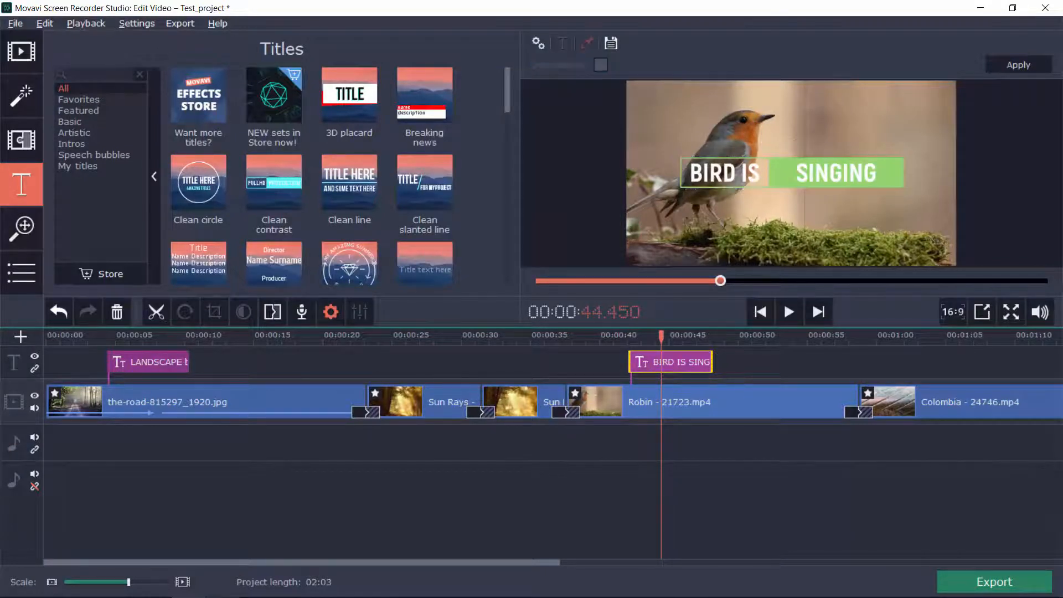
Play the recoloured bird title from about 0:40 and pause at about 0:45
{"action": "left_click_drag", "start_coordinate": [661, 336], "coordinate": [610, 337]}
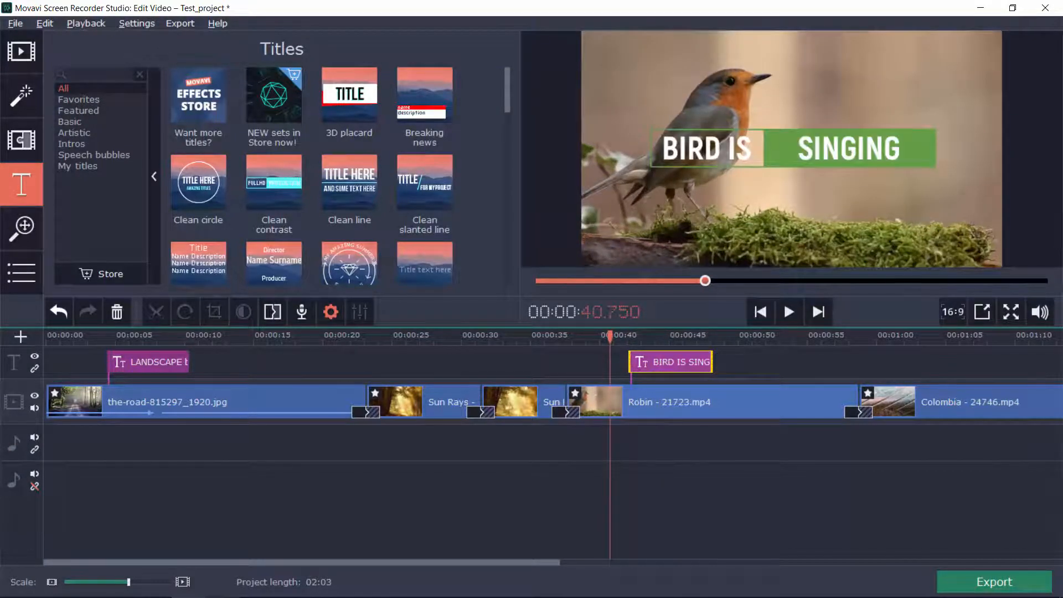
{"action": "key", "text": "space"}
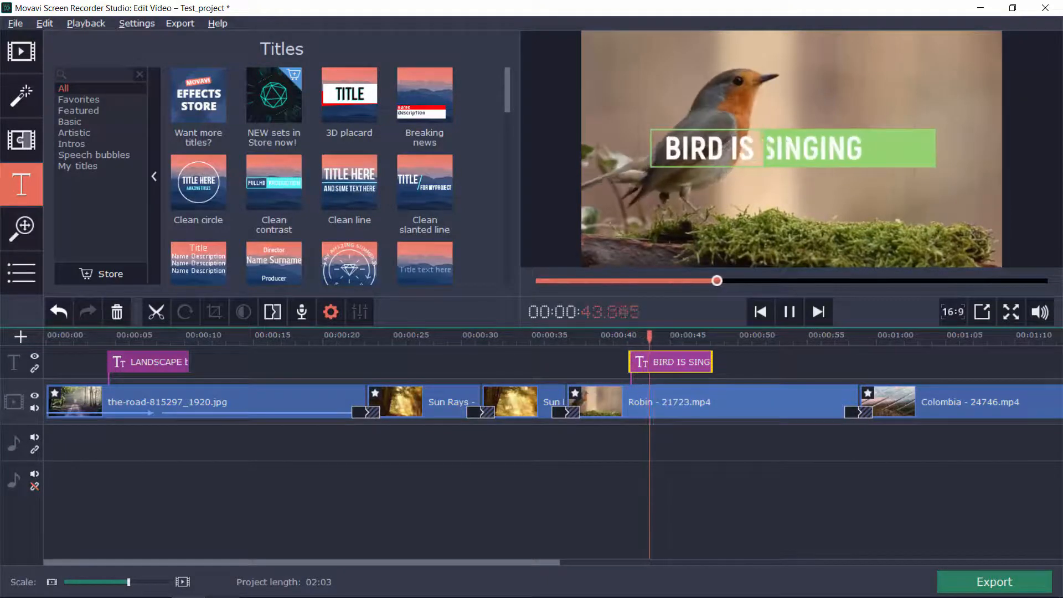
{"action": "key", "text": "space"}
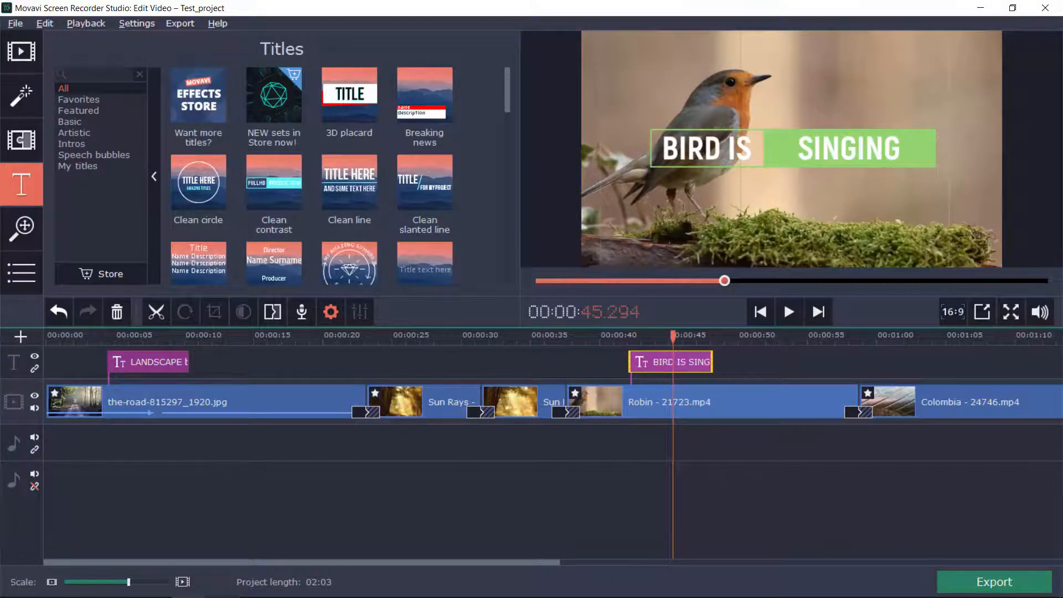
Add the Sun 2 sticker above the Ocean clip at about 1:35
{"action": "left_click", "coordinate": [51, 582]}
{"action": "left_click", "coordinate": [51, 582]}
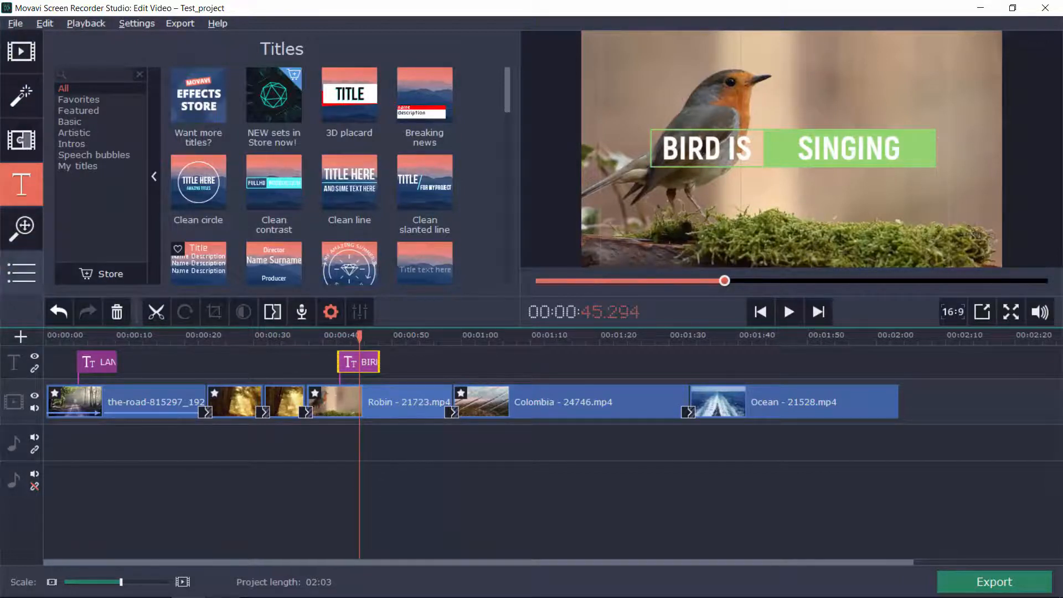
{"action": "left_click", "coordinate": [21, 272]}
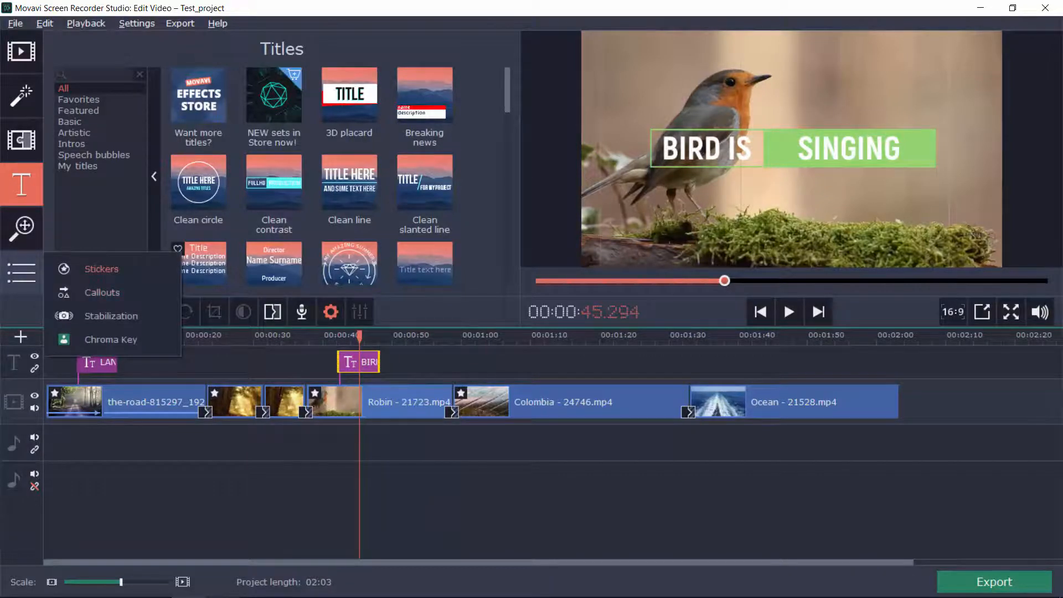
{"action": "left_click", "coordinate": [101, 268]}
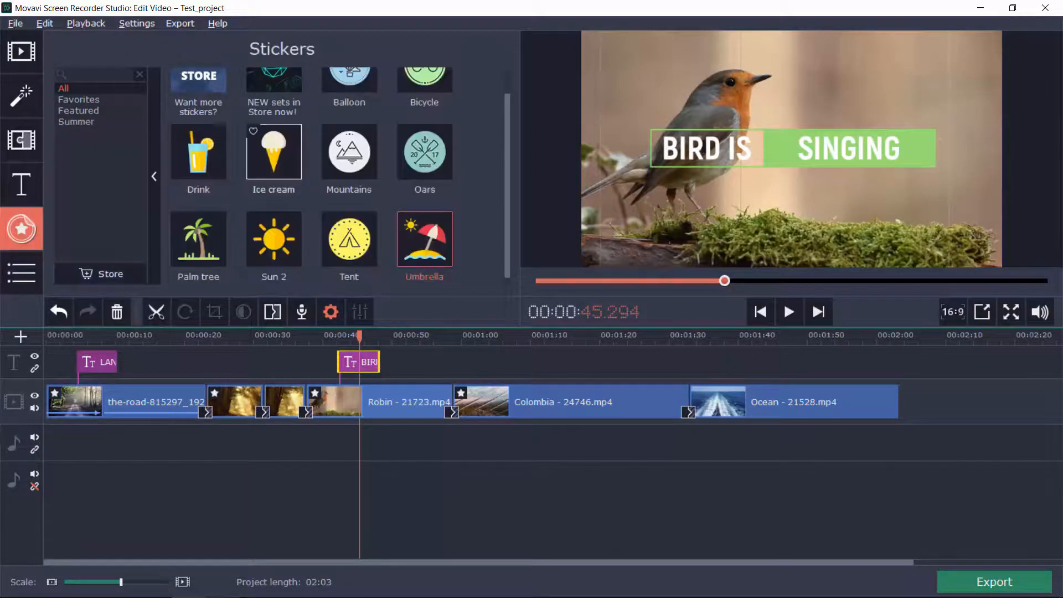
{"action": "scroll", "coordinate": [274, 167], "scroll_direction": "up", "scroll_amount": 1}
{"action": "scroll", "coordinate": [274, 206], "scroll_direction": "down", "scroll_amount": 1}
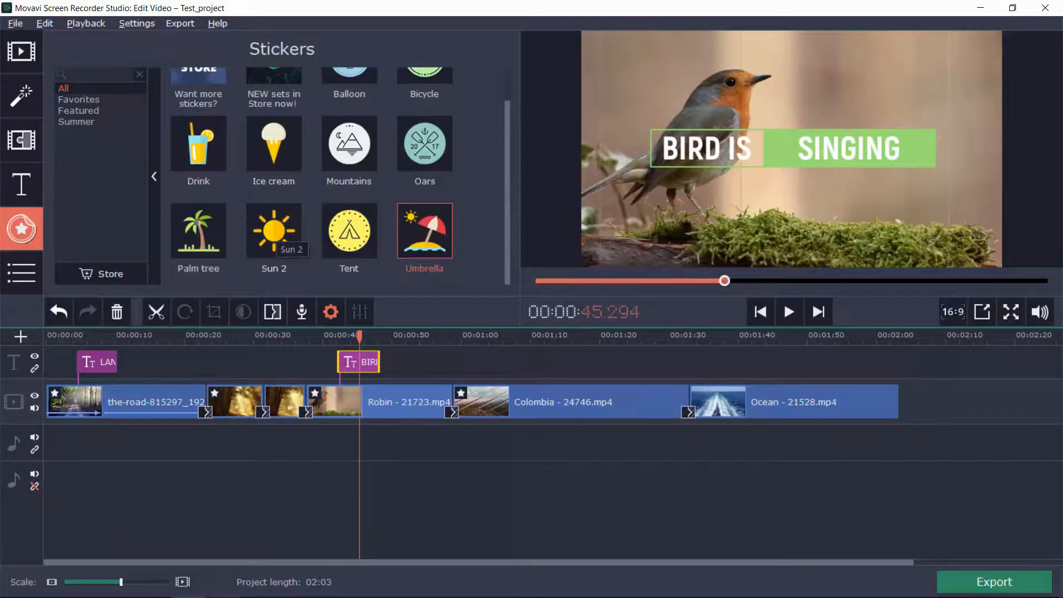
{"action": "left_click_drag", "start_coordinate": [360, 336], "coordinate": [473, 336]}
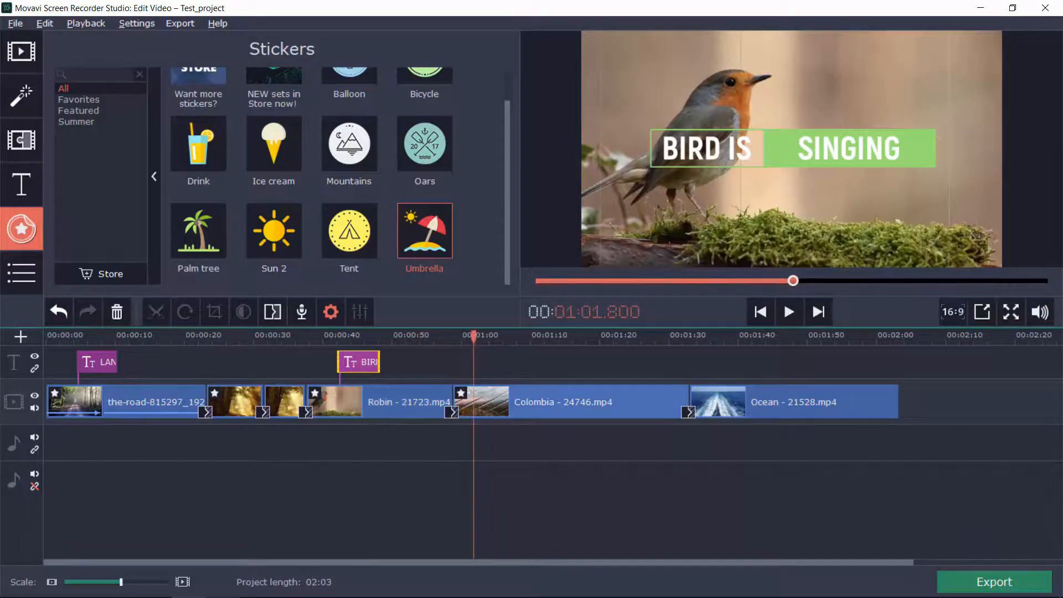
{"action": "left_click_drag", "start_coordinate": [474, 336], "coordinate": [709, 336]}
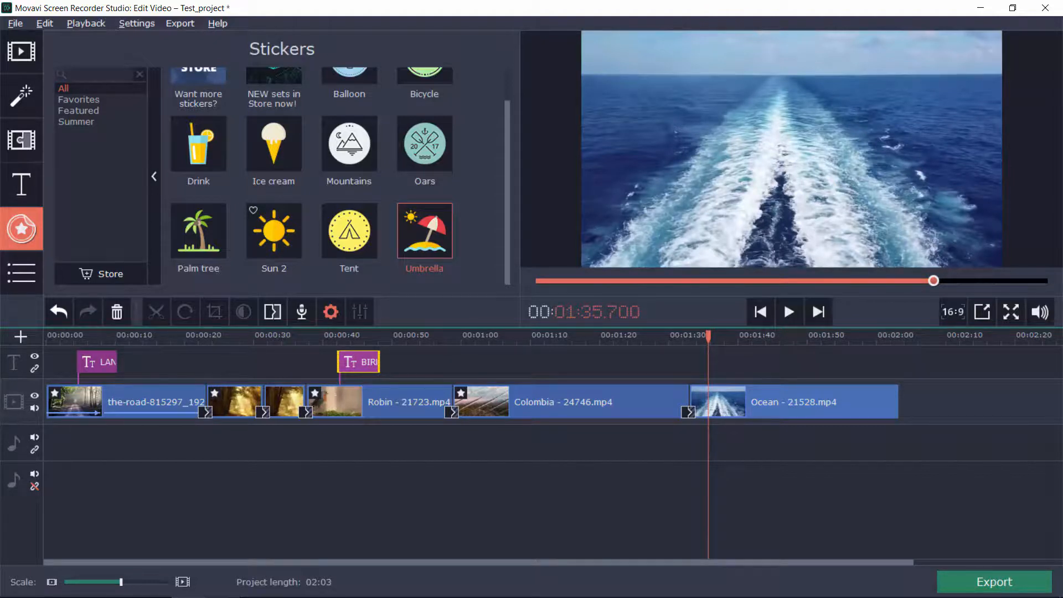
{"action": "left_click_drag", "start_coordinate": [274, 230], "coordinate": [799, 148]}
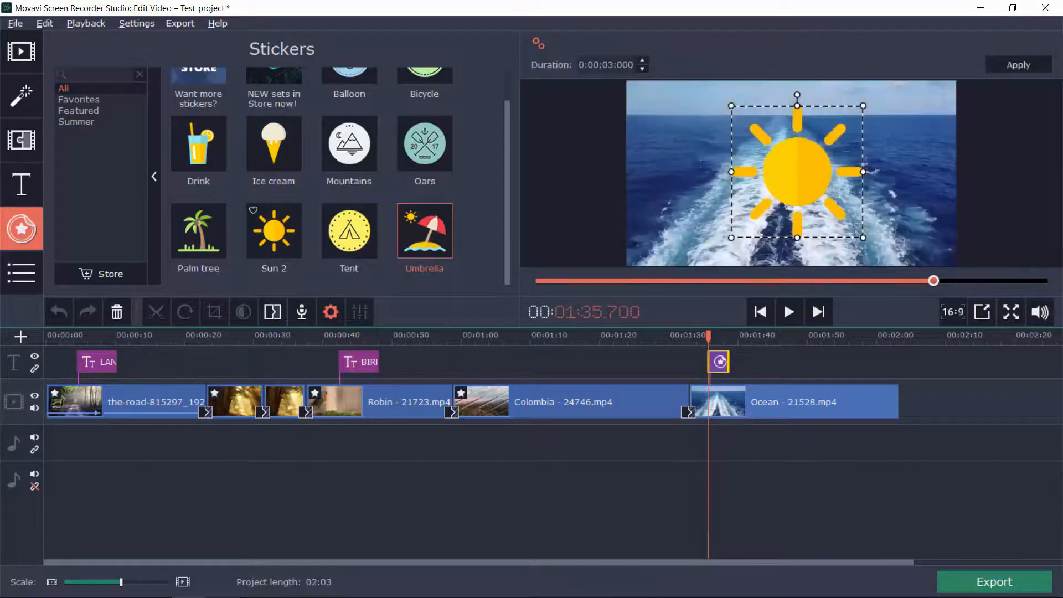
Shrink the sun sticker into the picture's upper-left corner and extend it over the whole Ocean clip, previewing it up to about 1:45
{"action": "left_click_drag", "start_coordinate": [730, 105], "coordinate": [675, 118]}
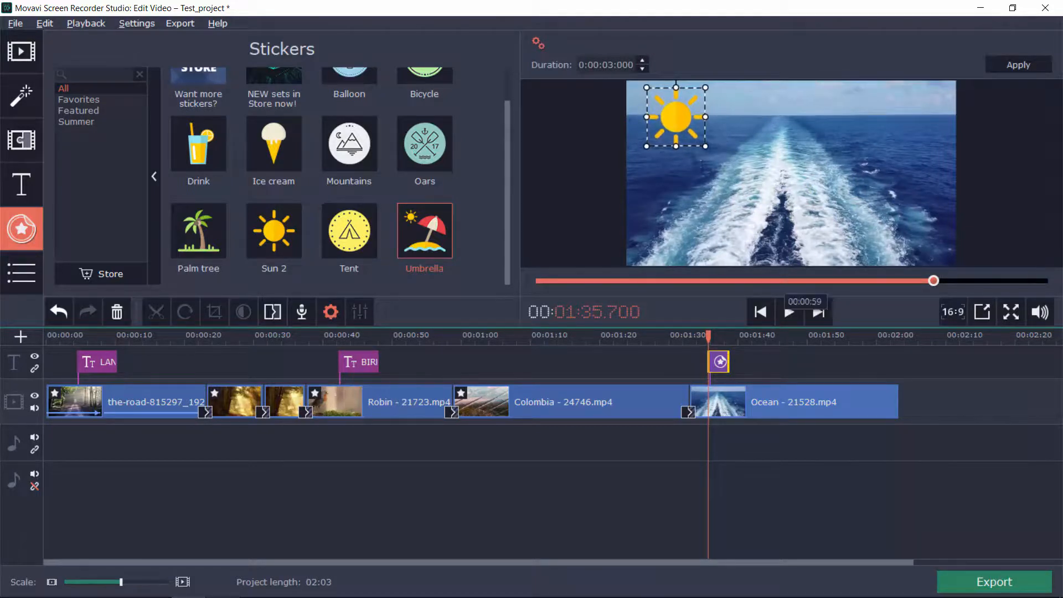
{"action": "left_click_drag", "start_coordinate": [728, 361], "coordinate": [689, 361]}
{"action": "left_click", "coordinate": [789, 312]}
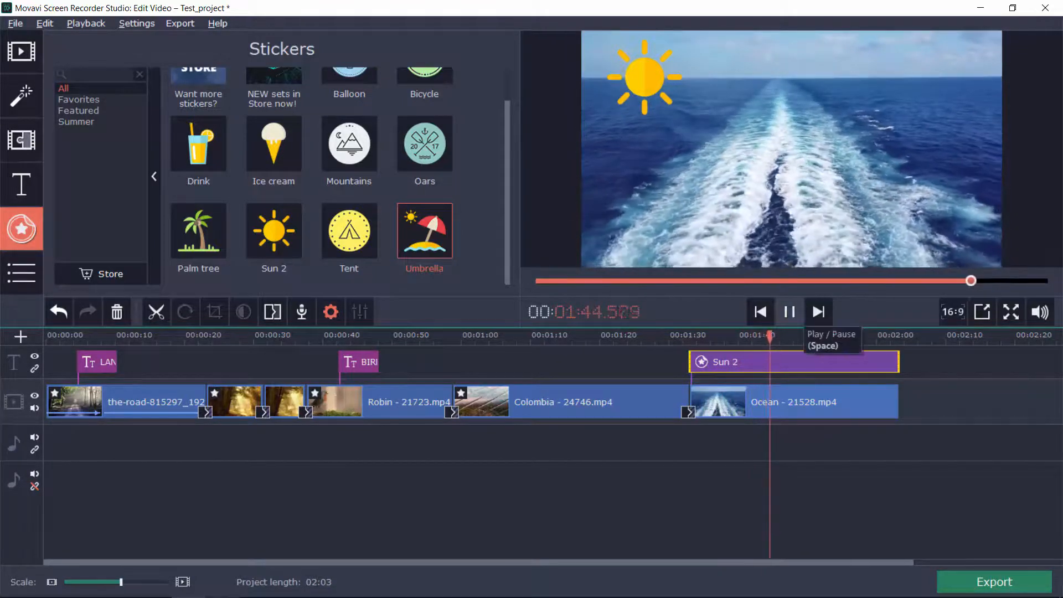
{"action": "left_click", "coordinate": [789, 312]}
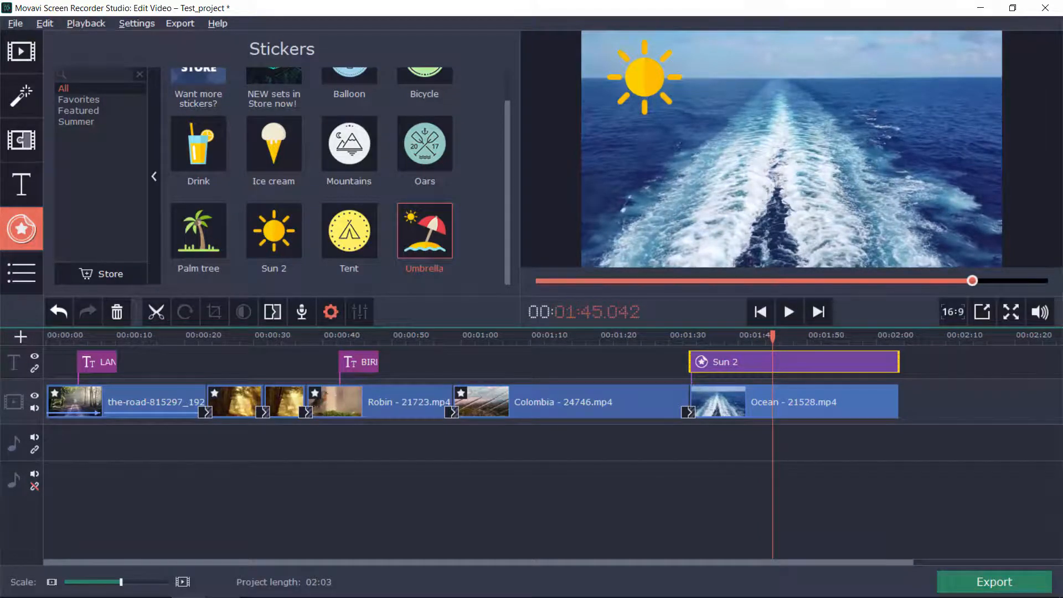
Apply the Light leaks 12 filter to the Ocean clip only
{"action": "left_click", "coordinate": [21, 94]}
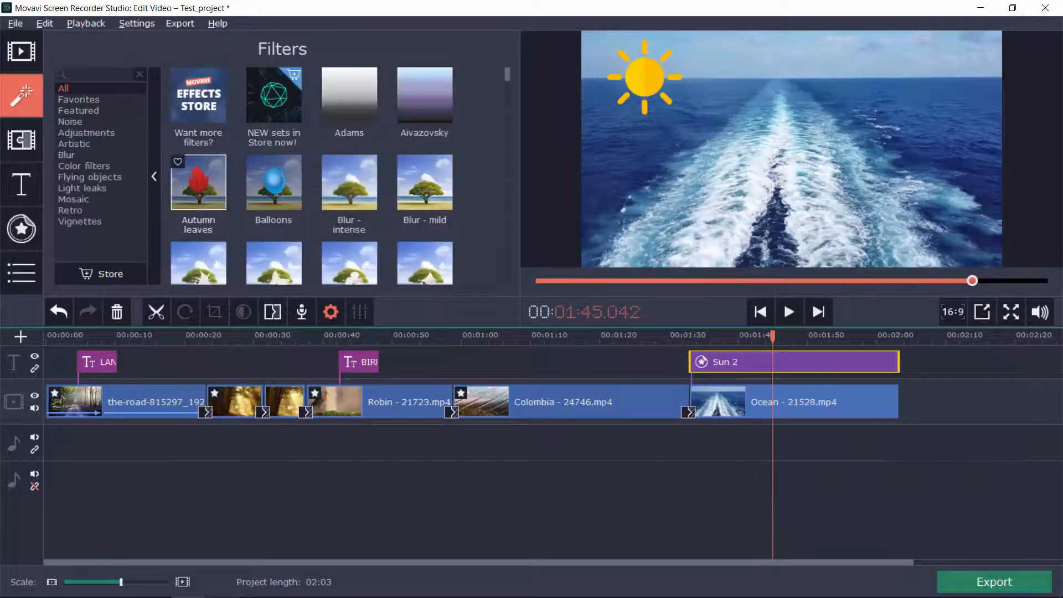
{"action": "left_click", "coordinate": [82, 188]}
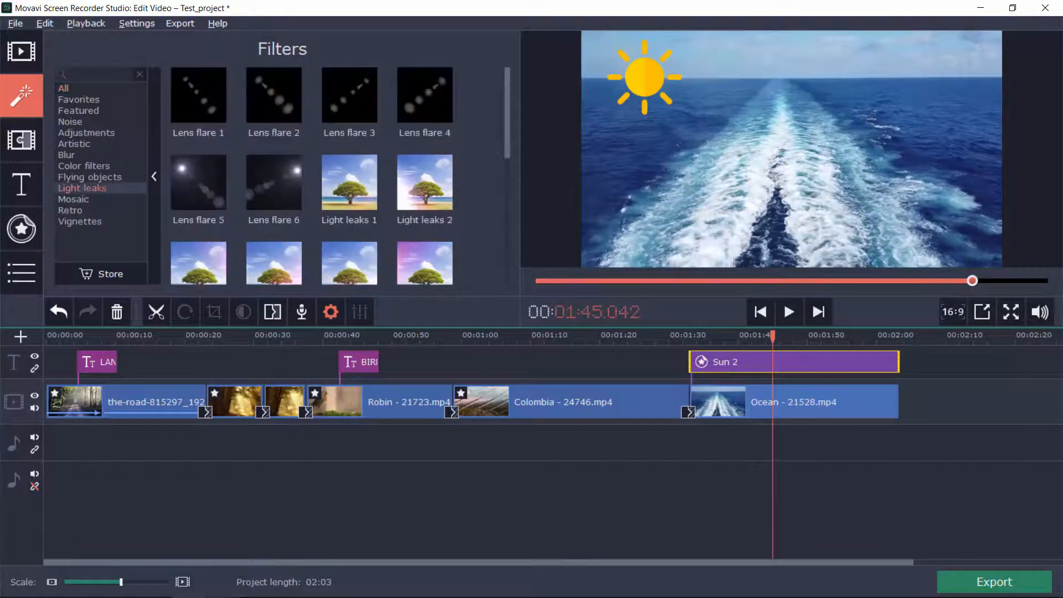
{"action": "scroll", "coordinate": [349, 111], "scroll_direction": "down", "scroll_amount": 5}
{"action": "scroll", "coordinate": [425, 144], "scroll_direction": "down", "scroll_amount": 1}
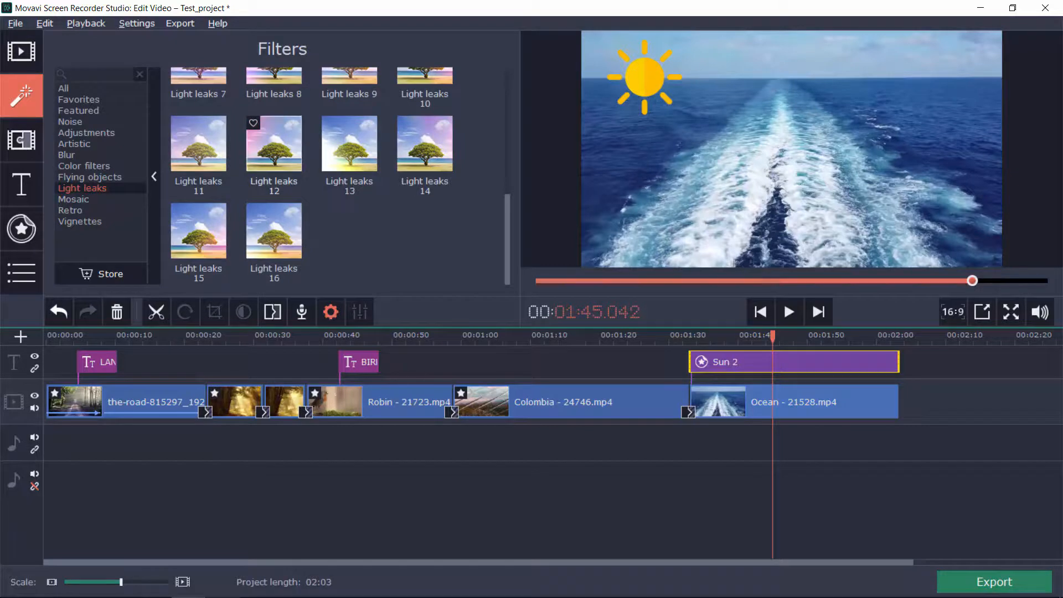
{"action": "left_click", "coordinate": [756, 402]}
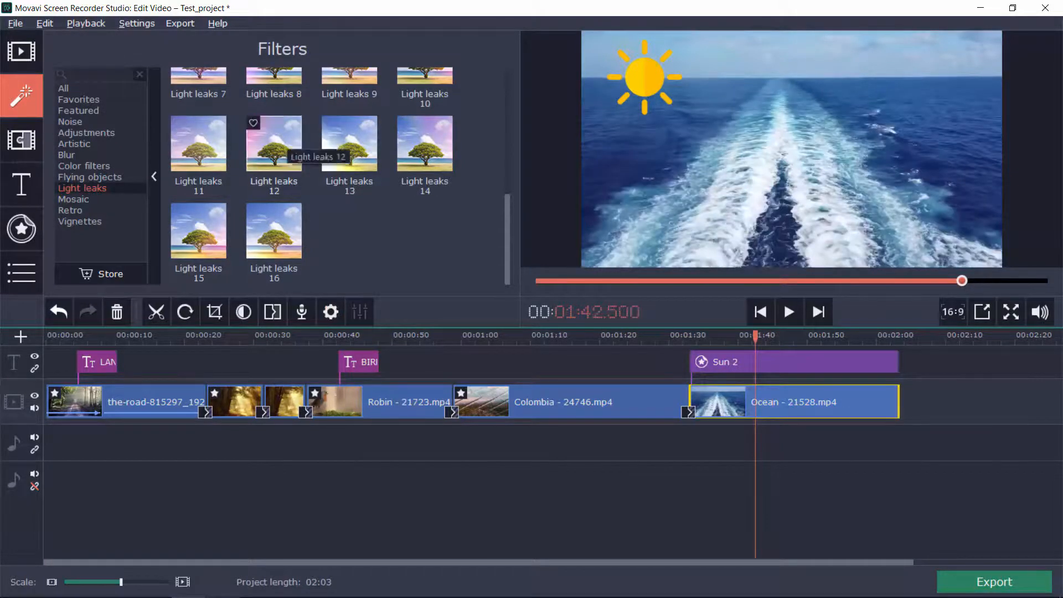
{"action": "right_click", "coordinate": [267, 139]}
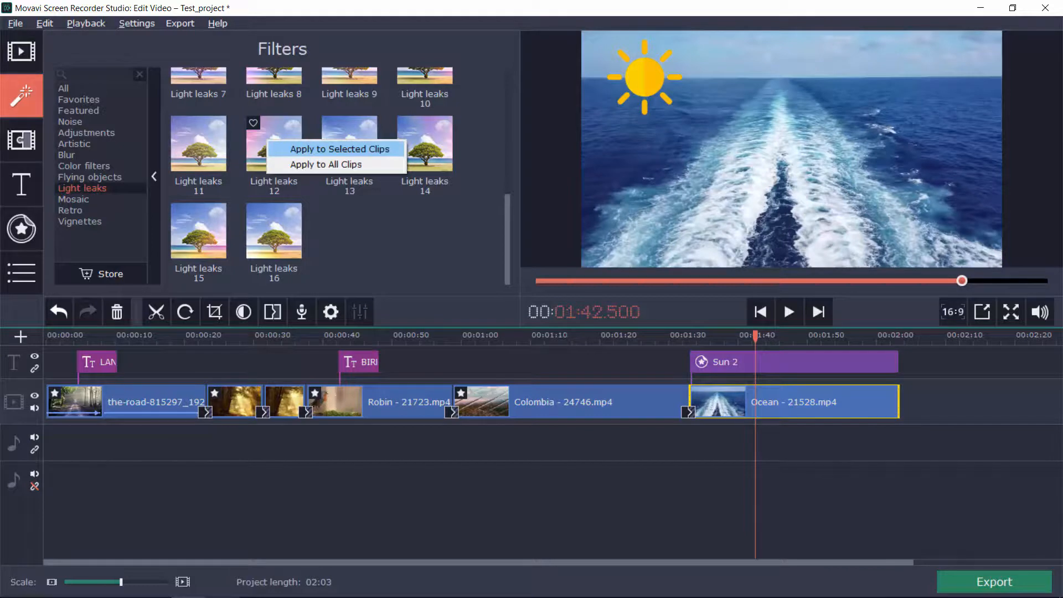
{"action": "left_click", "coordinate": [339, 149]}
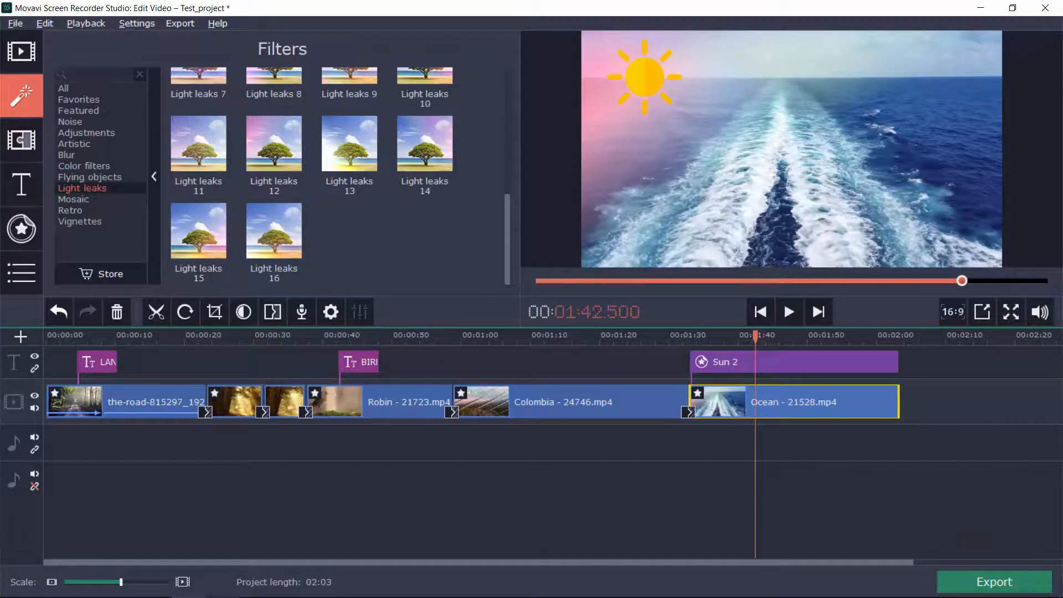
Play the filtered Ocean clip from about 1:32 to about 1:40 and save the project
{"action": "left_click_drag", "start_coordinate": [755, 337], "coordinate": [682, 337]}
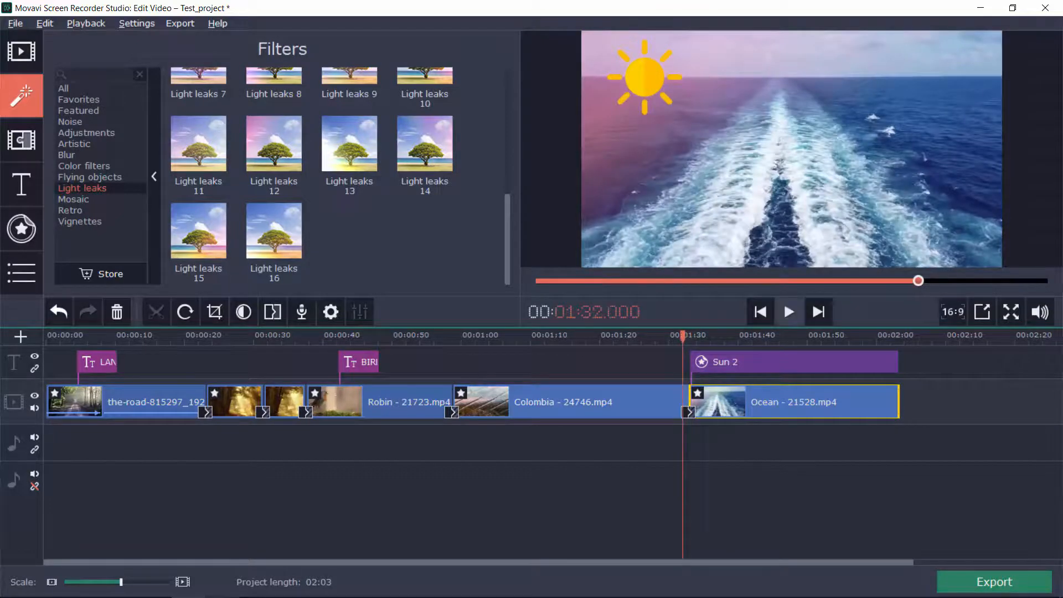
{"action": "left_click", "coordinate": [789, 312]}
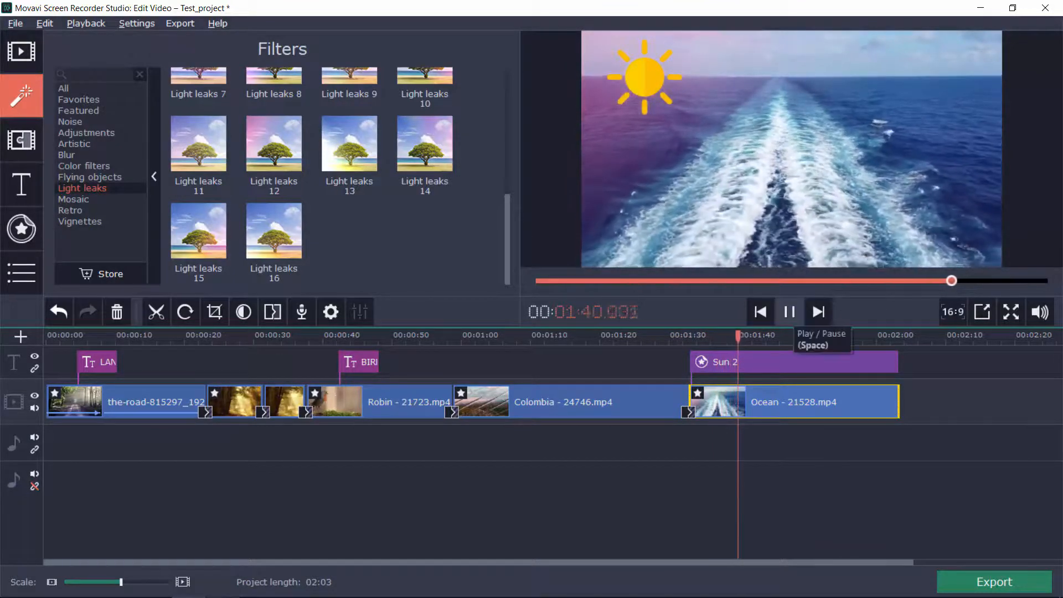
{"action": "left_click", "coordinate": [790, 312]}
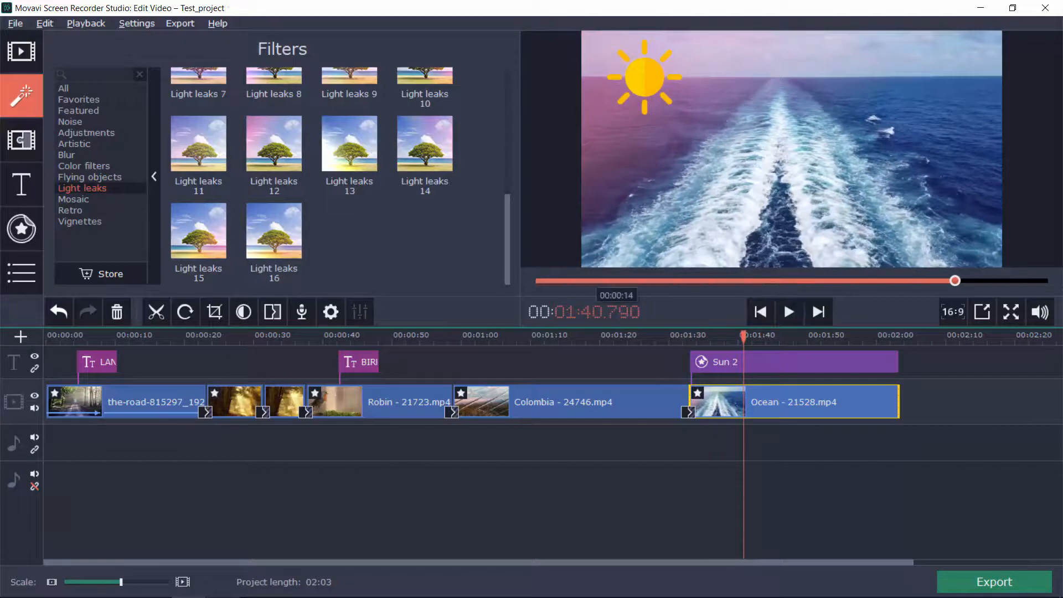
{"action": "key", "text": "ctrl+s"}
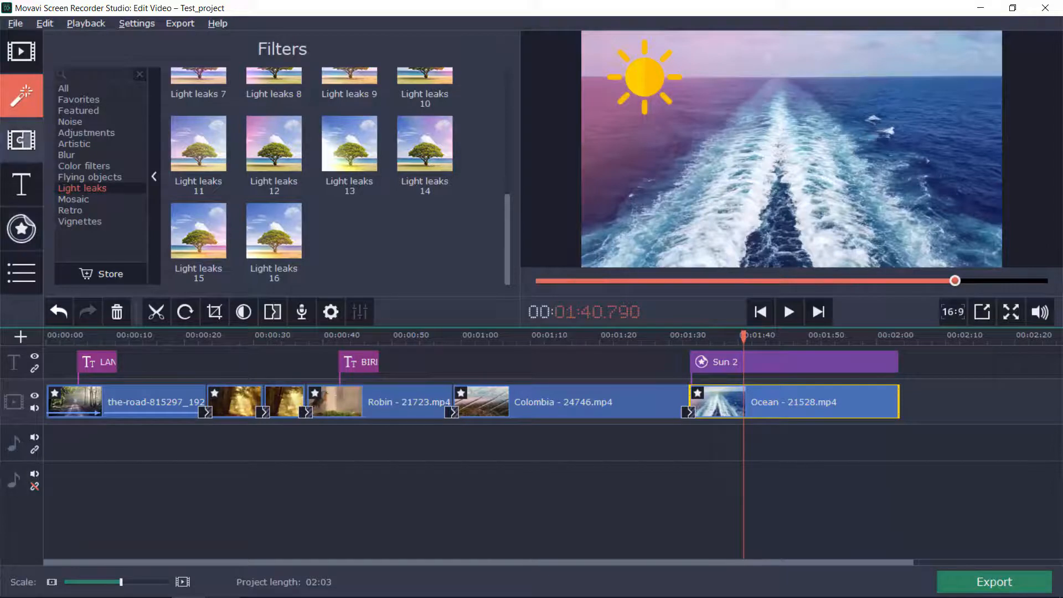
Import the Thrills WAV file from the Projects folder and place it on the upper audio track from the start of the timeline
{"action": "left_click", "coordinate": [21, 51]}
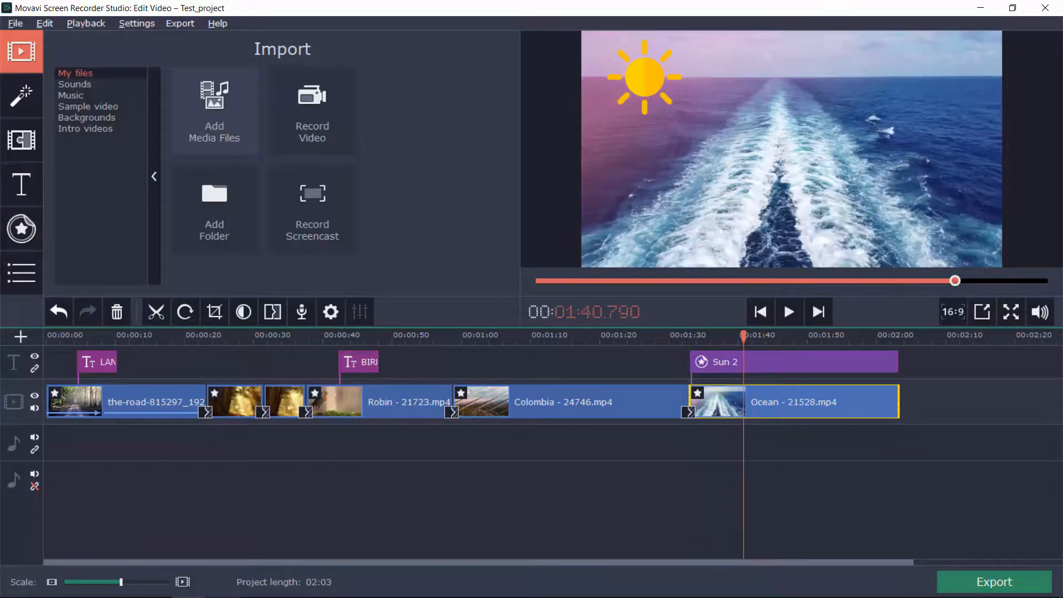
{"action": "left_click", "coordinate": [218, 107]}
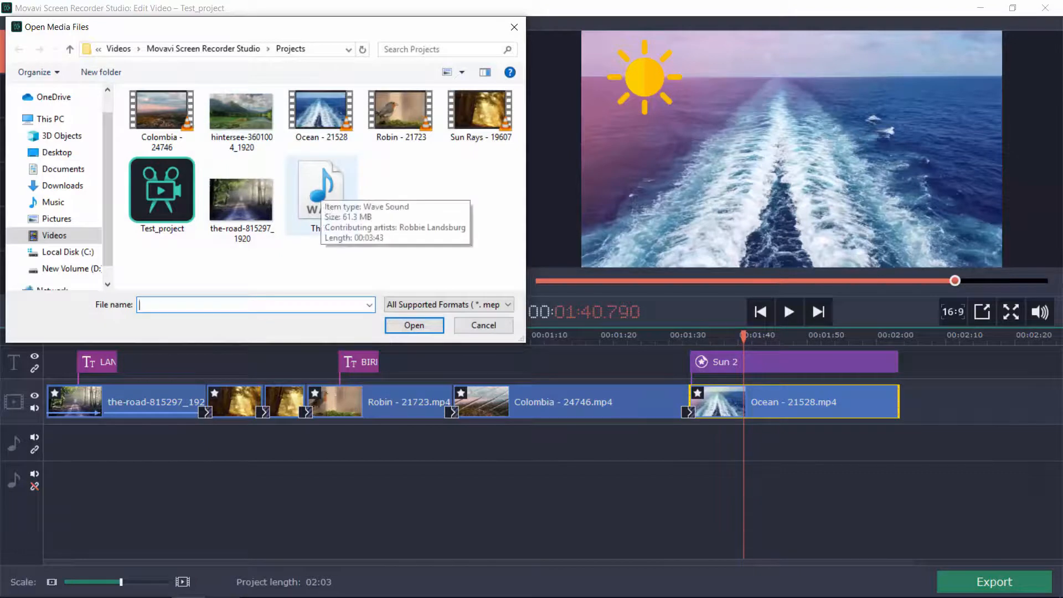
{"action": "left_click", "coordinate": [321, 197]}
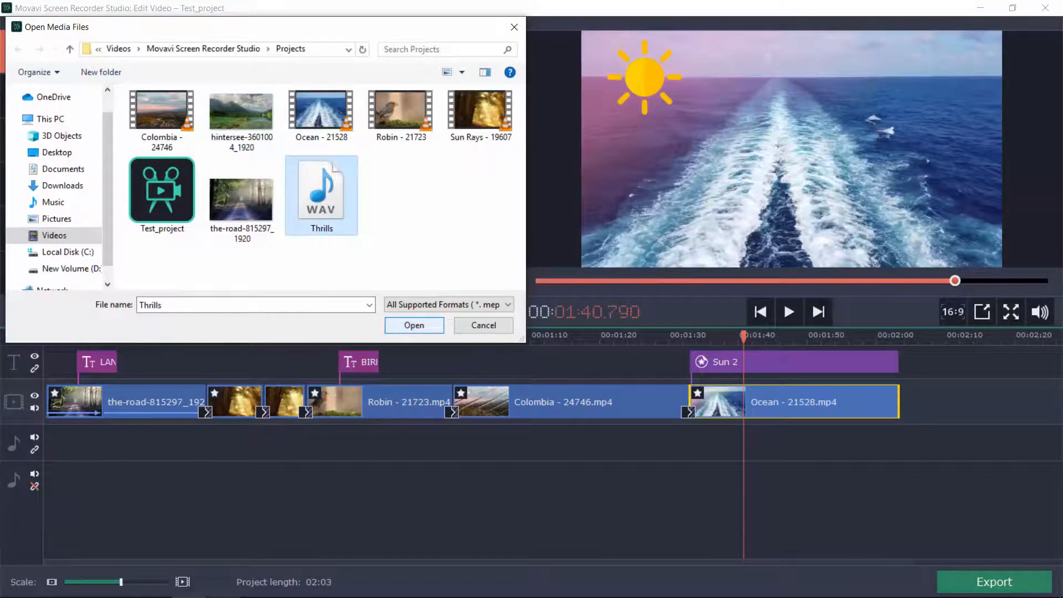
{"action": "left_click", "coordinate": [414, 325]}
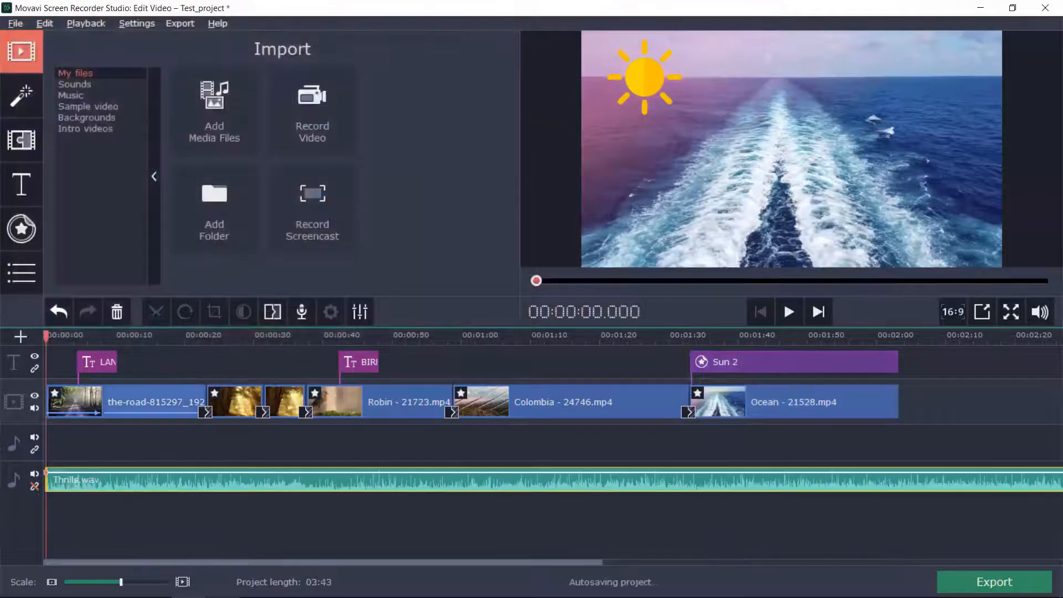
{"action": "left_click_drag", "start_coordinate": [125, 479], "coordinate": [126, 443]}
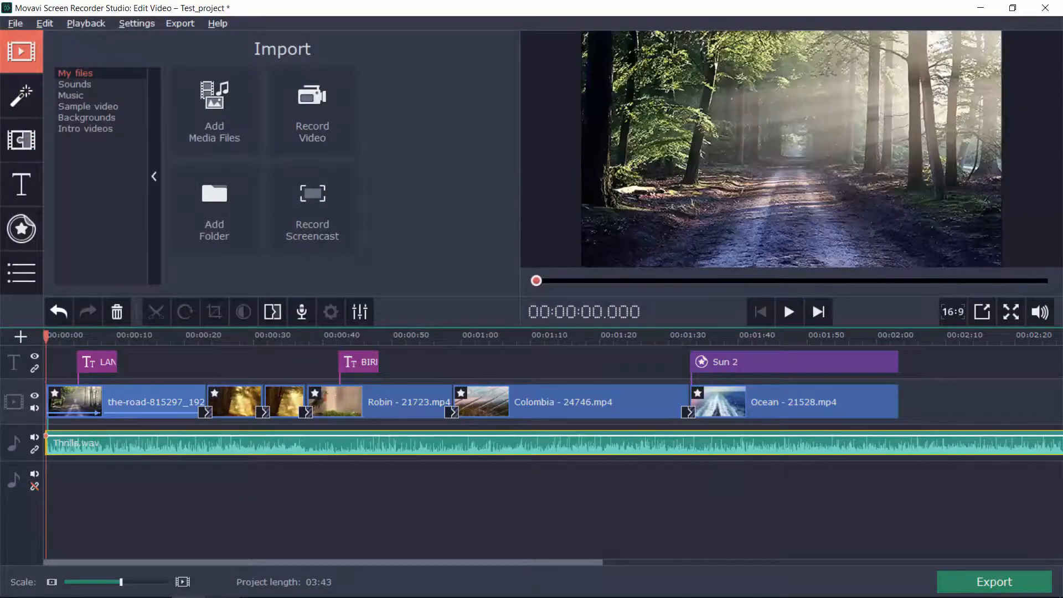
Split the Thrills music where the Ocean clip ends at about 2:03, delete the excess part and save the project
{"action": "left_click_drag", "start_coordinate": [904, 336], "coordinate": [898, 336]}
{"action": "left_click_drag", "start_coordinate": [121, 581], "coordinate": [118, 582]}
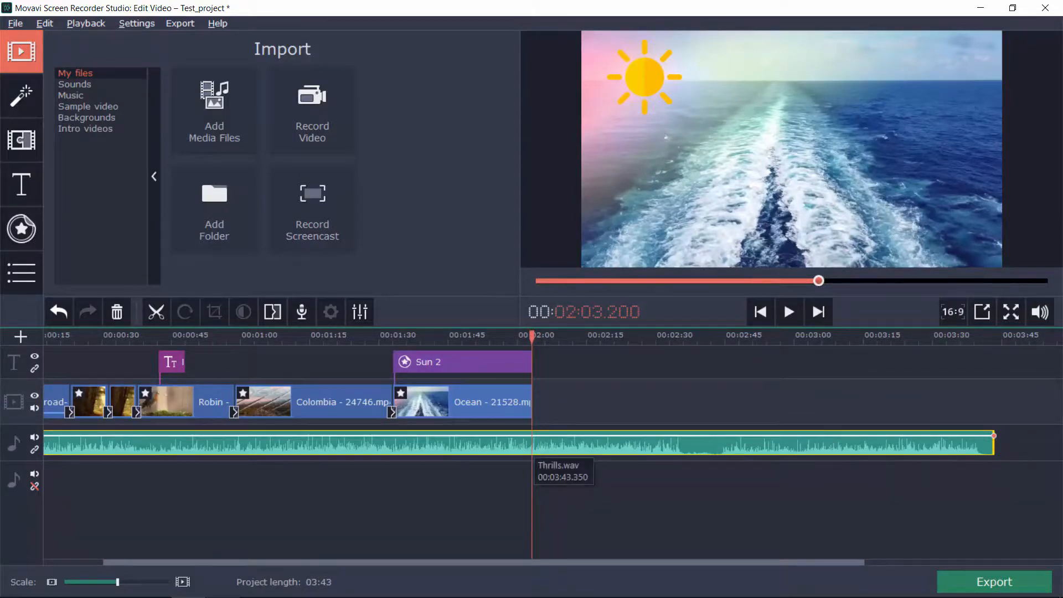
{"action": "key", "text": "ctrl+b"}
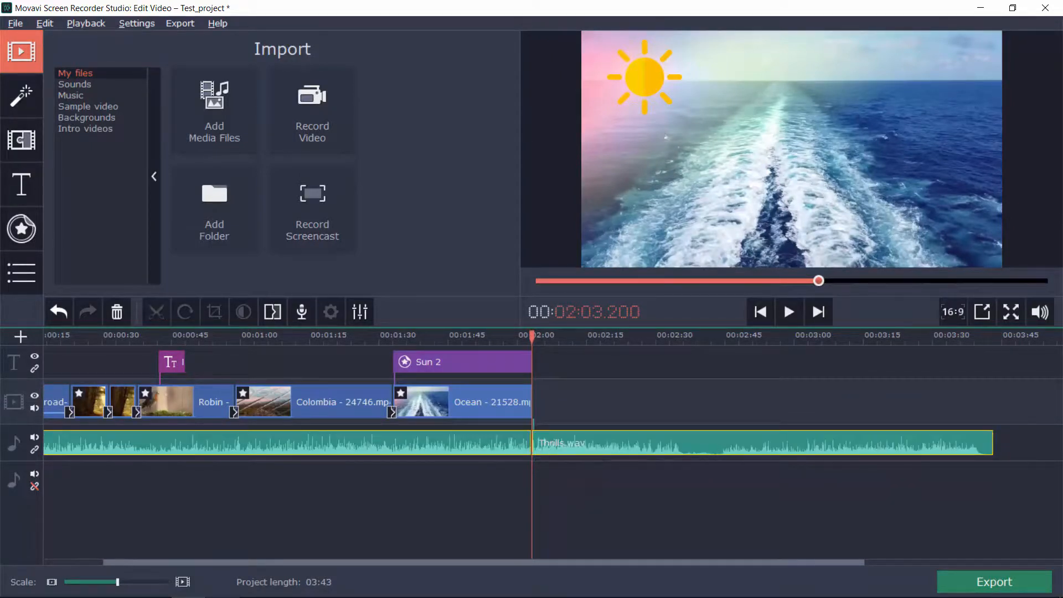
{"action": "left_click", "coordinate": [563, 443]}
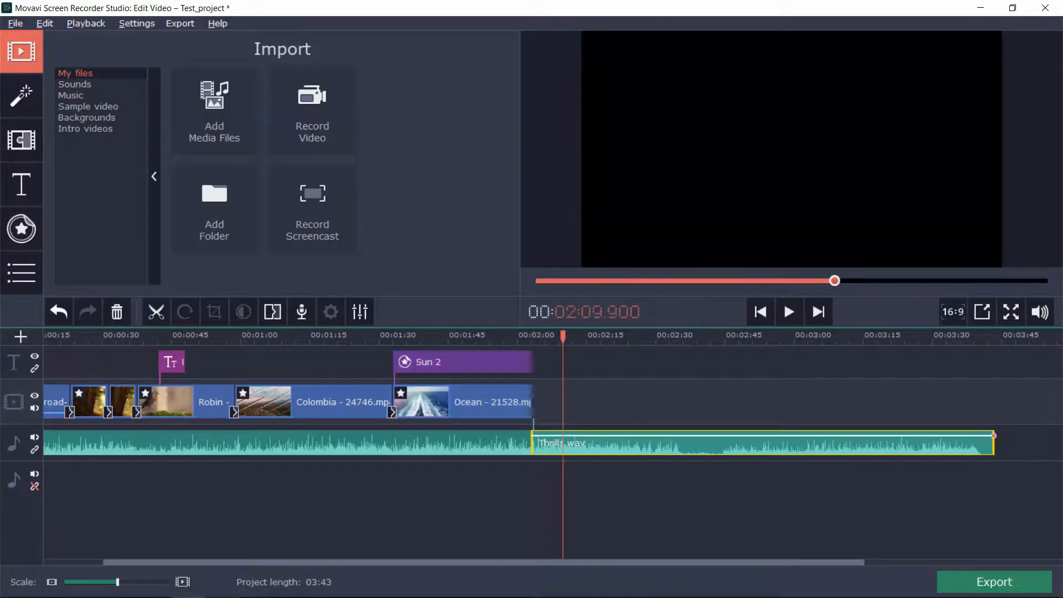
{"action": "key", "text": "Delete"}
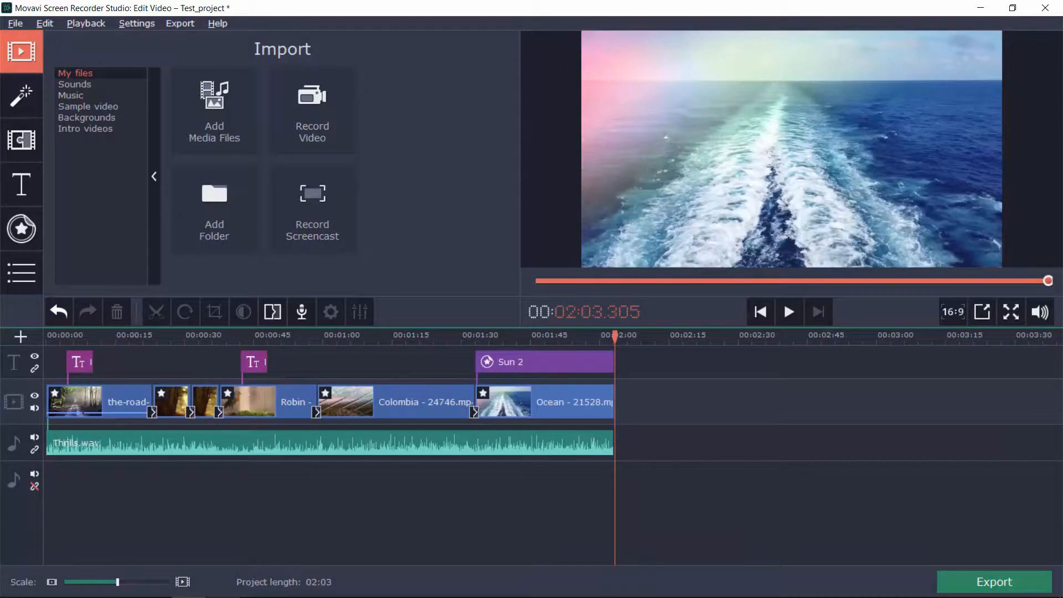
{"action": "key", "text": "ctrl+s"}
Play the project from the beginning and raise the system volume to hear the background music
{"action": "left_click_drag", "start_coordinate": [615, 336], "coordinate": [501, 337]}
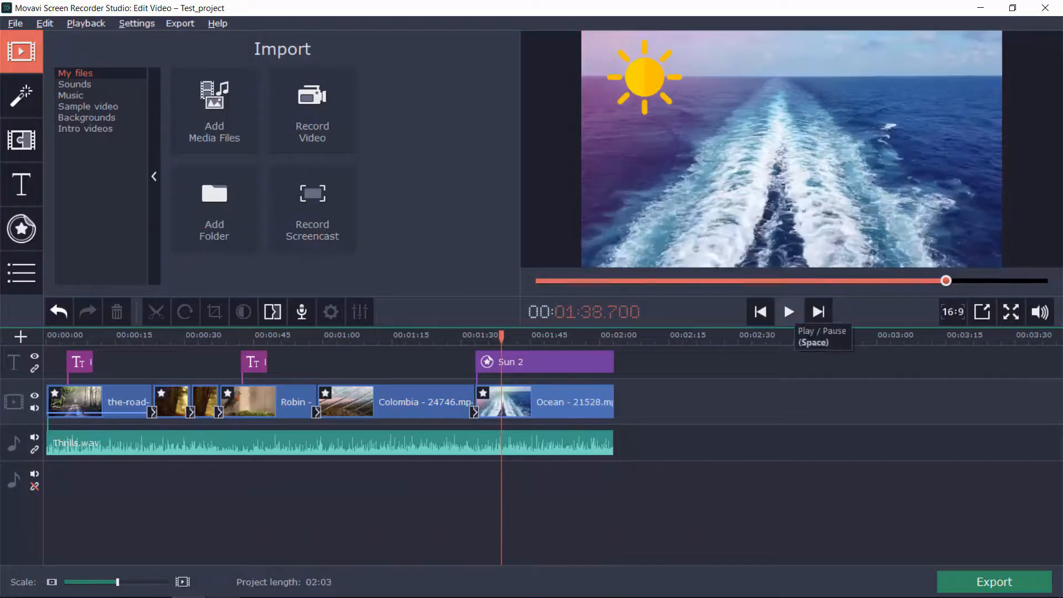
{"action": "left_click_drag", "start_coordinate": [503, 336], "coordinate": [46, 336]}
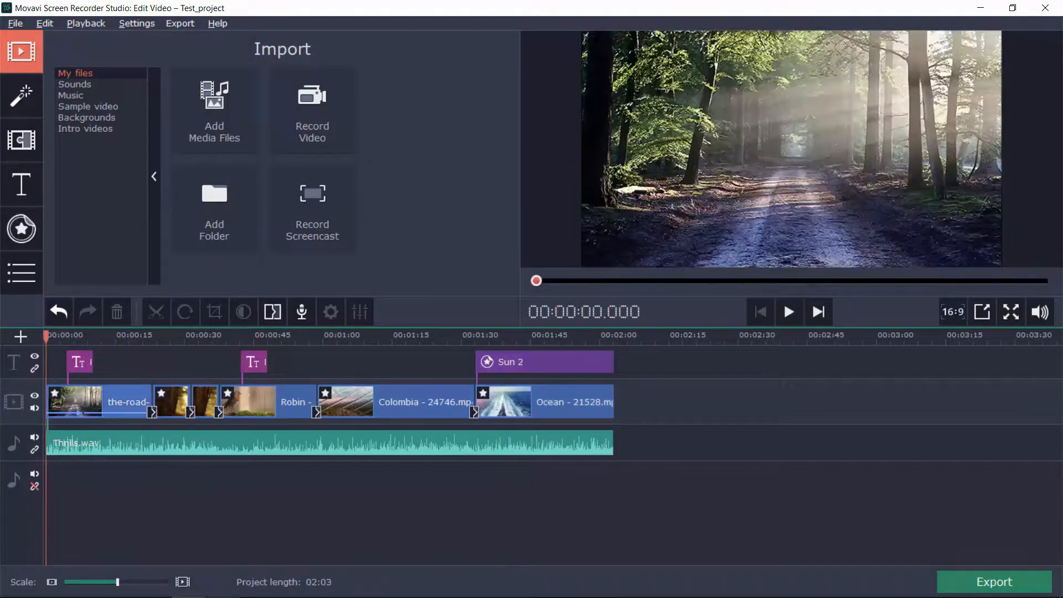
{"action": "left_click", "coordinate": [789, 311]}
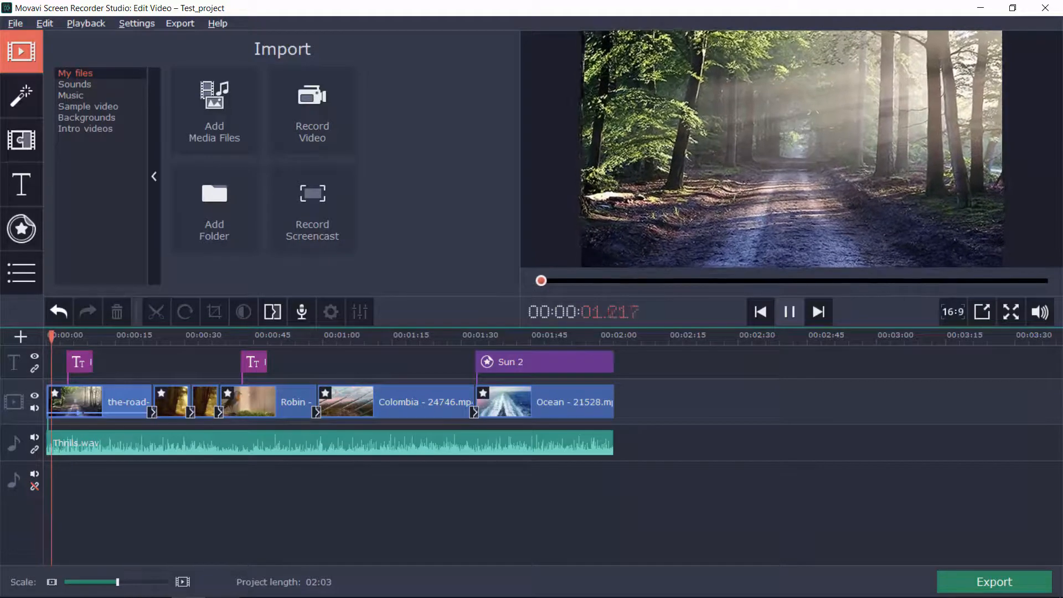
{"action": "key", "text": "XF86AudioRaiseVolume"}
{"action": "key", "text": "XF86AudioRaiseVolume"}
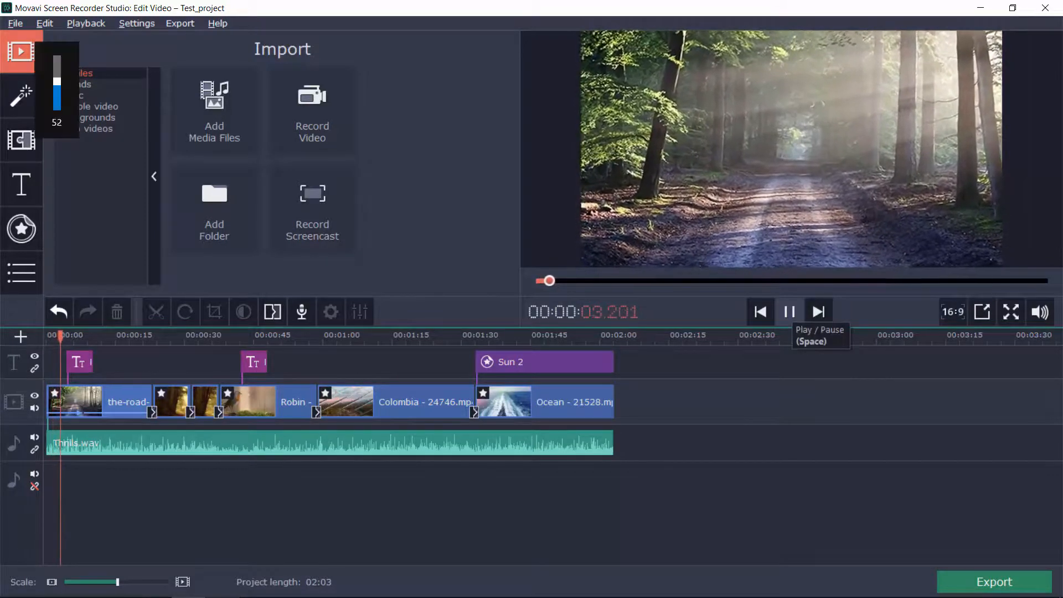
{"action": "key", "text": "XF86AudioRaiseVolume"}
{"action": "key", "text": "XF86AudioRaiseVolume"}
{"action": "key", "text": "XF86AudioRaiseVolume"}
{"action": "key", "text": "XF86AudioRaiseVolume"}
{"action": "key", "text": "XF86AudioRaiseVolume"}
{"action": "key", "text": "XF86AudioRaiseVolume"}
{"action": "key", "text": "XF86AudioRaiseVolume"}
{"action": "key", "text": "XF86AudioRaiseVolume"}
{"action": "key", "text": "XF86AudioRaiseVolume"}
{"action": "key", "text": "XF86AudioRaiseVolume"}
{"action": "key", "text": "XF86AudioRaiseVolume"}
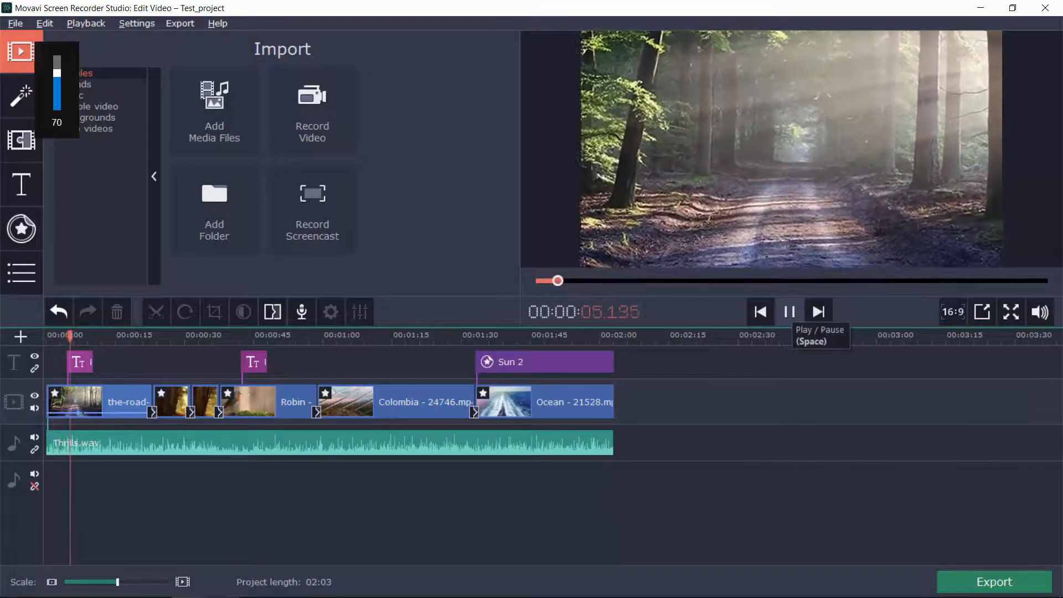
{"action": "key", "text": "XF86AudioRaiseVolume"}
{"action": "key", "text": "XF86AudioRaiseVolume"}
{"action": "key", "text": "XF86AudioRaiseVolume"}
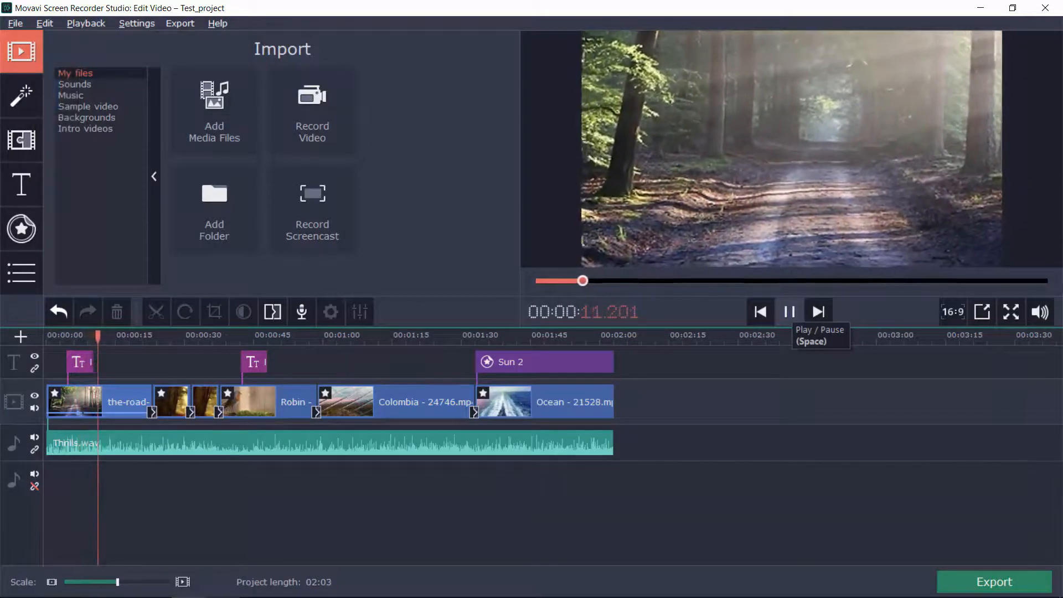
Lower the system volume again and pause the playback at about 0:15
{"action": "key", "text": "XF86AudioLowerVolume"}
{"action": "key", "text": "XF86AudioLowerVolume"}
{"action": "key", "text": "XF86AudioLowerVolume"}
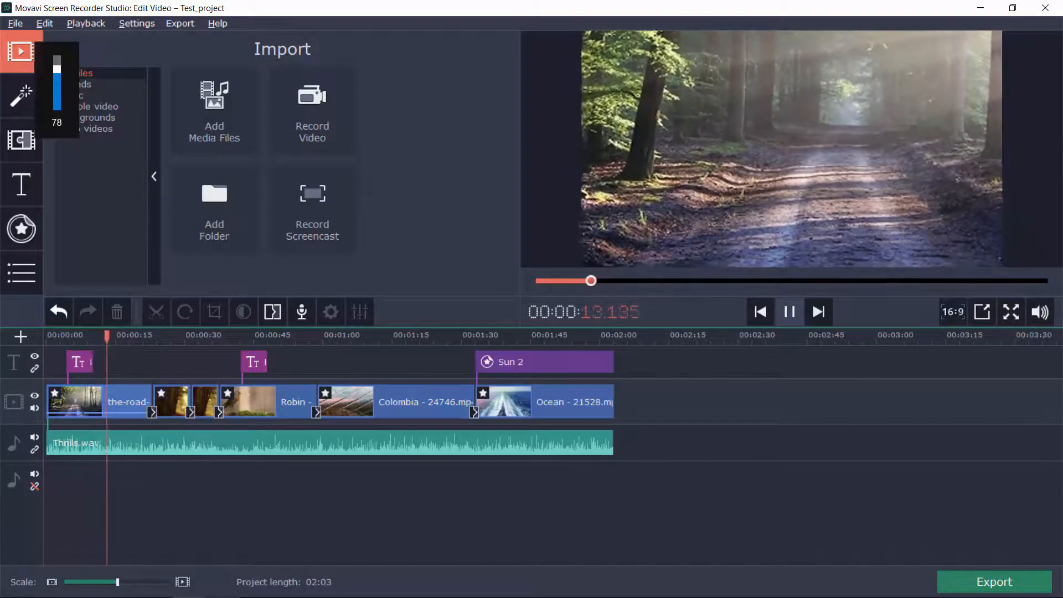
{"action": "key", "text": "XF86AudioLowerVolume"}
{"action": "key", "text": "XF86AudioLowerVolume"}
{"action": "key", "text": "XF86AudioLowerVolume"}
{"action": "key", "text": "XF86AudioLowerVolume"}
{"action": "key", "text": "XF86AudioLowerVolume"}
{"action": "key", "text": "XF86AudioLowerVolume"}
{"action": "key", "text": "XF86AudioLowerVolume"}
{"action": "key", "text": "XF86AudioLowerVolume"}
{"action": "key", "text": "XF86AudioLowerVolume"}
{"action": "key", "text": "XF86AudioLowerVolume"}
{"action": "key", "text": "XF86AudioLowerVolume"}
{"action": "key", "text": "XF86AudioLowerVolume"}
{"action": "key", "text": "XF86AudioLowerVolume"}
{"action": "key", "text": "XF86AudioLowerVolume"}
{"action": "key", "text": "XF86AudioLowerVolume"}
{"action": "key", "text": "XF86AudioLowerVolume"}
{"action": "key", "text": "space"}
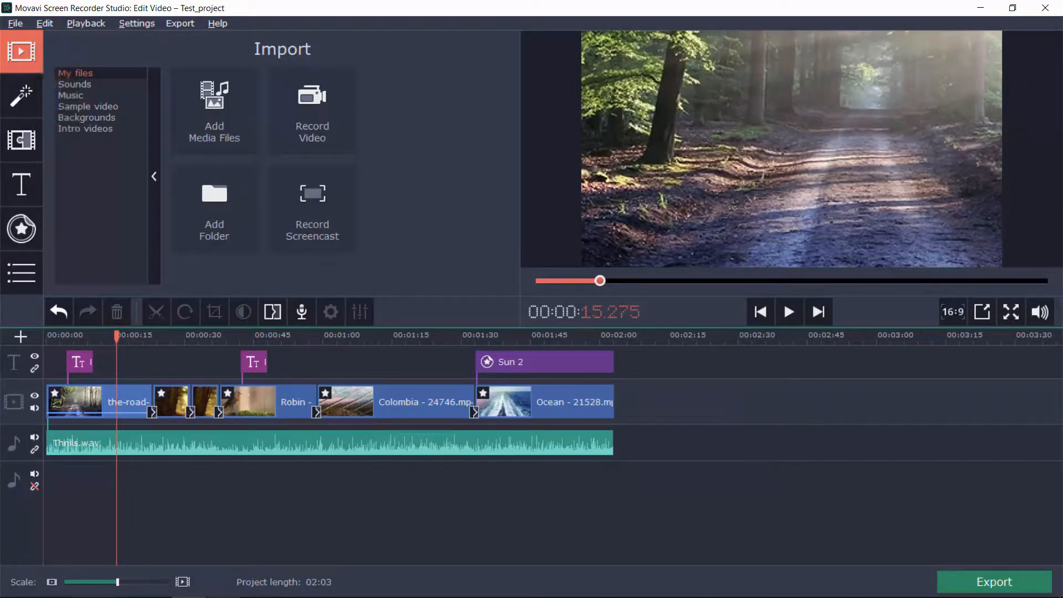
Open the video export settings and choose Highest quality for the MP4 file Test_project
{"action": "left_click", "coordinate": [180, 24]}
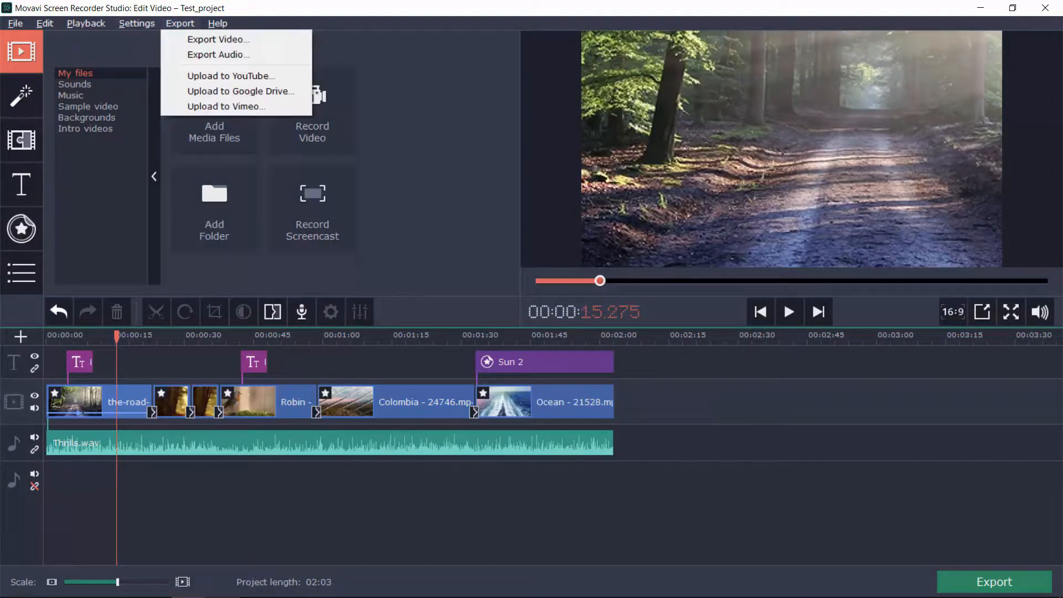
{"action": "left_click", "coordinate": [218, 40]}
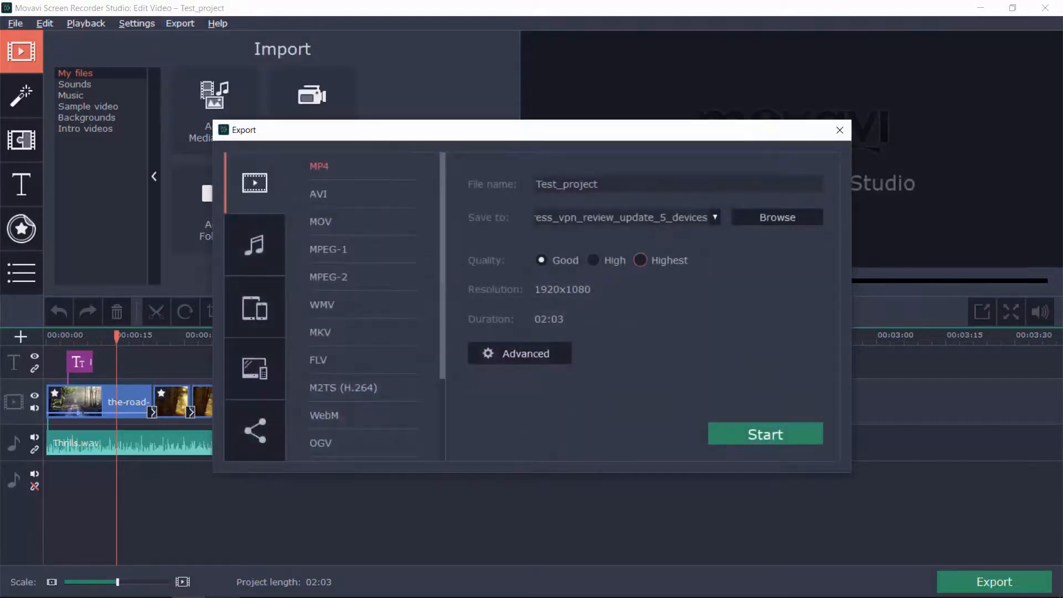
{"action": "left_click", "coordinate": [640, 260]}
{"action": "left_click_drag", "start_coordinate": [598, 184], "coordinate": [534, 183]}
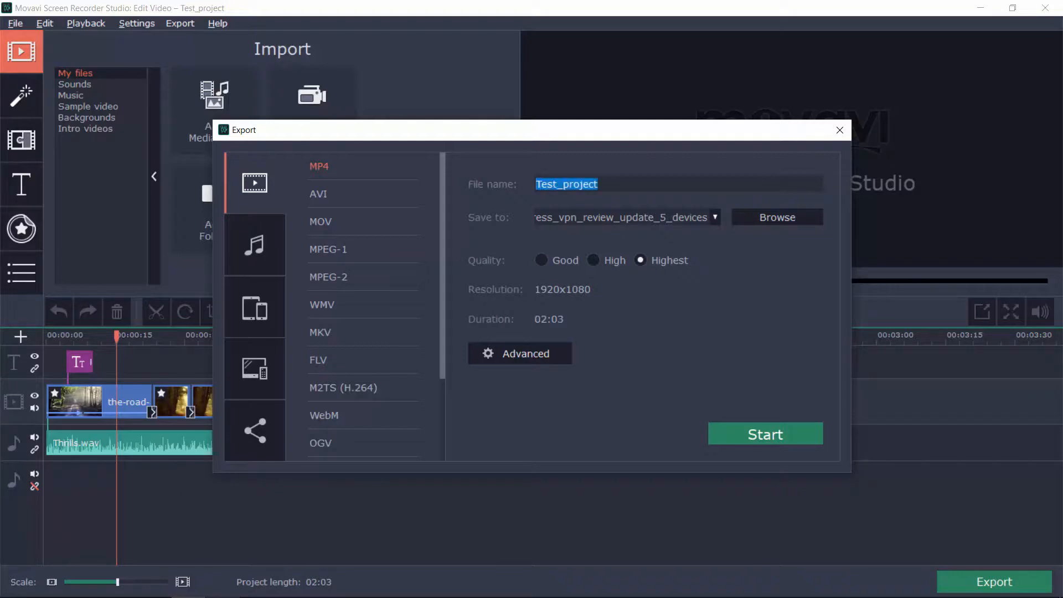
{"action": "left_click", "coordinate": [599, 184]}
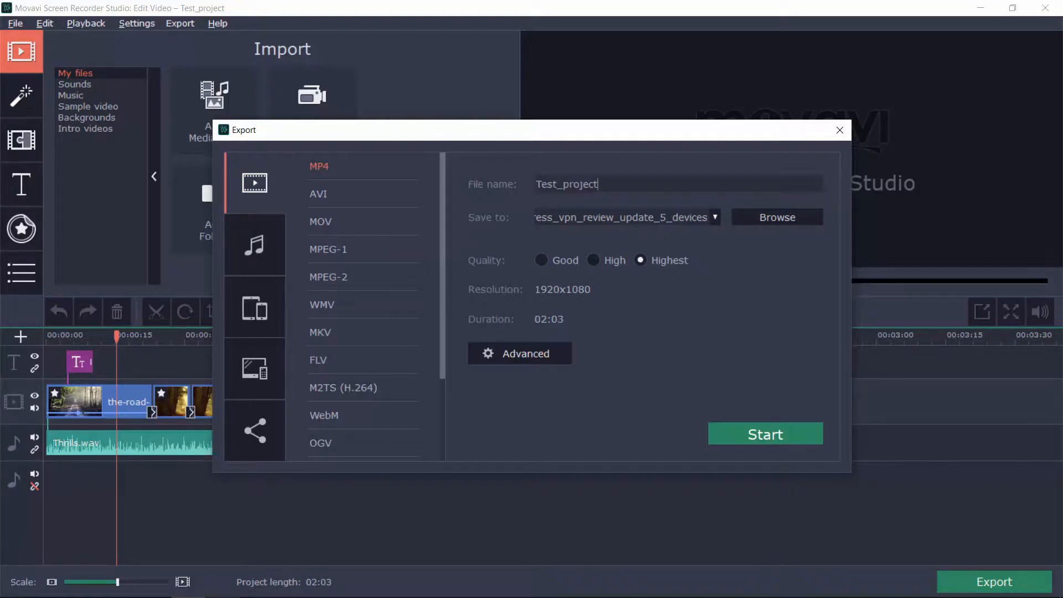
Set the Downloads folder as the export destination and start exporting the video
{"action": "left_click", "coordinate": [778, 217]}
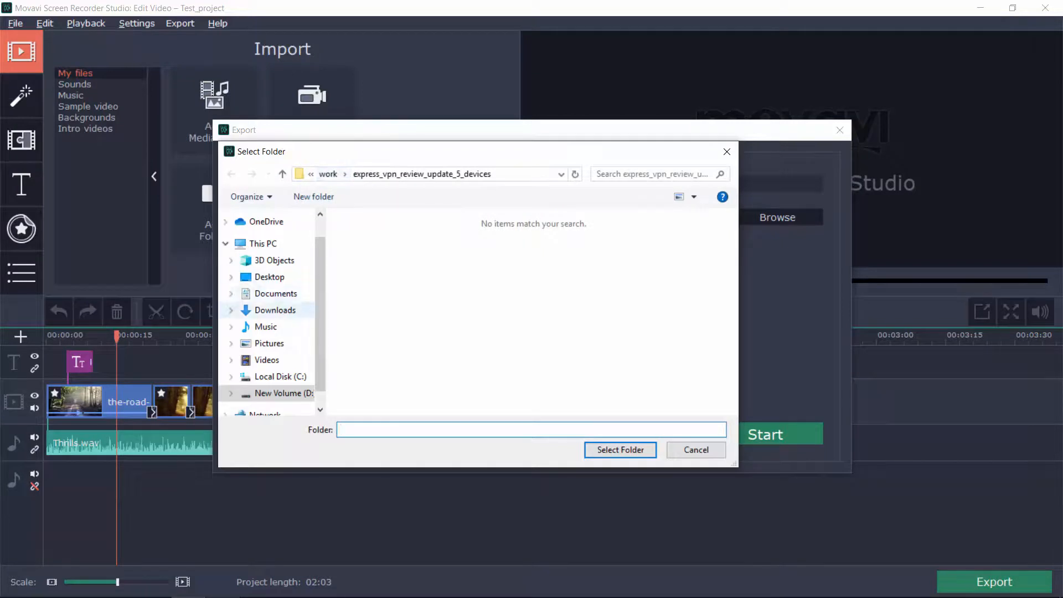
{"action": "left_click", "coordinate": [275, 293]}
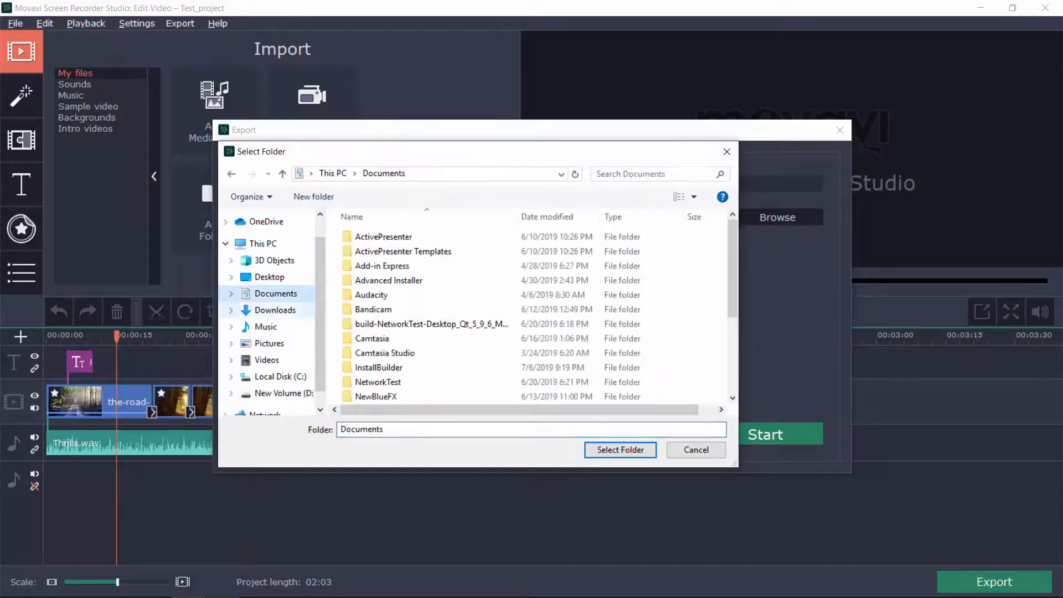
{"action": "left_click", "coordinate": [275, 310]}
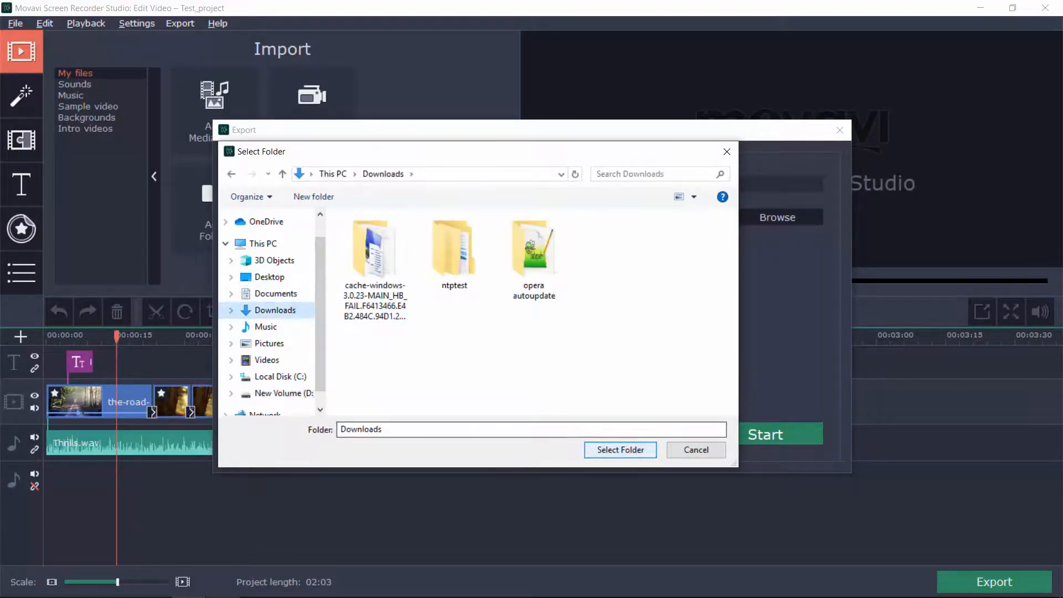
{"action": "left_click", "coordinate": [621, 449]}
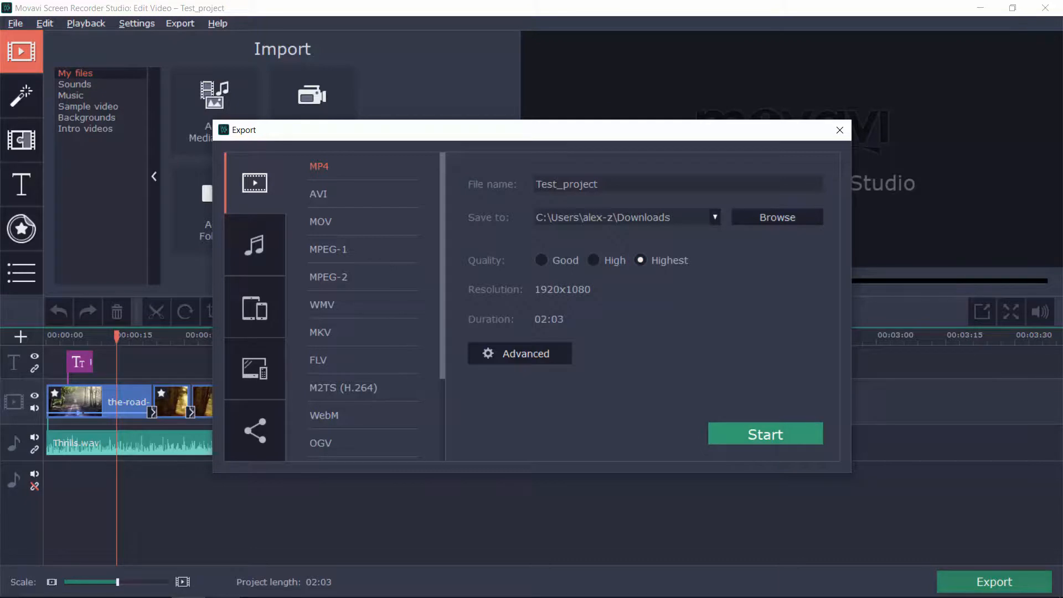
{"action": "left_click", "coordinate": [765, 433]}
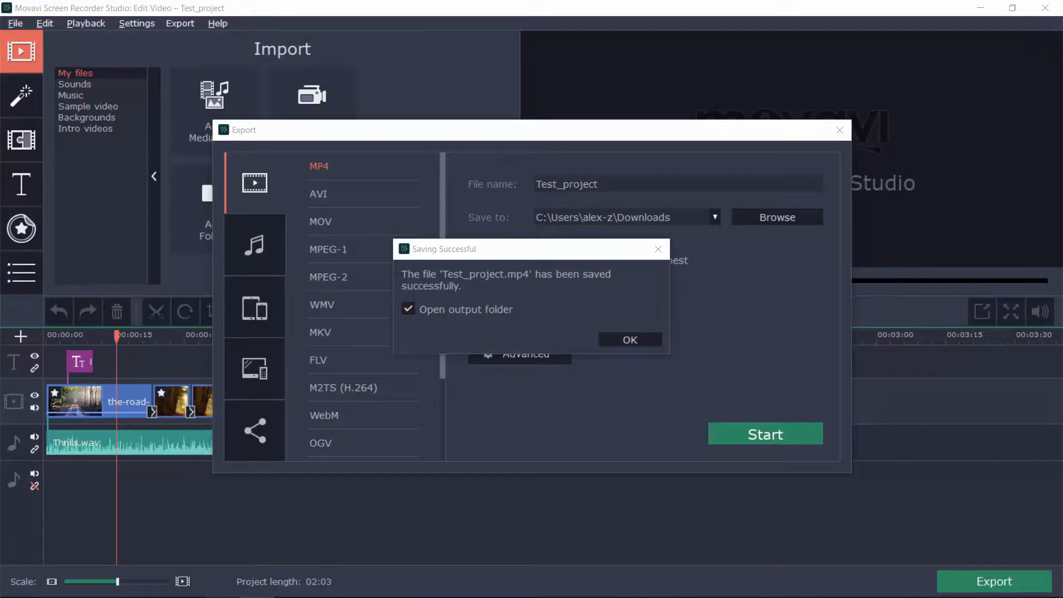
Open the output folder and play the exported Test_project video, raising the system volume to about 72
{"action": "key", "text": "Return"}
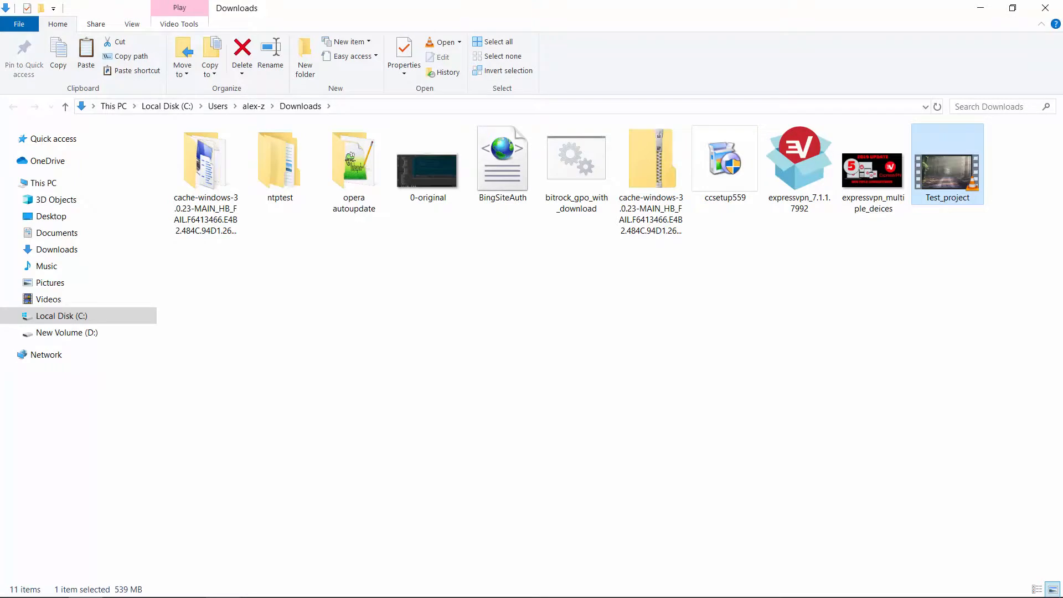
{"action": "key", "text": "Return"}
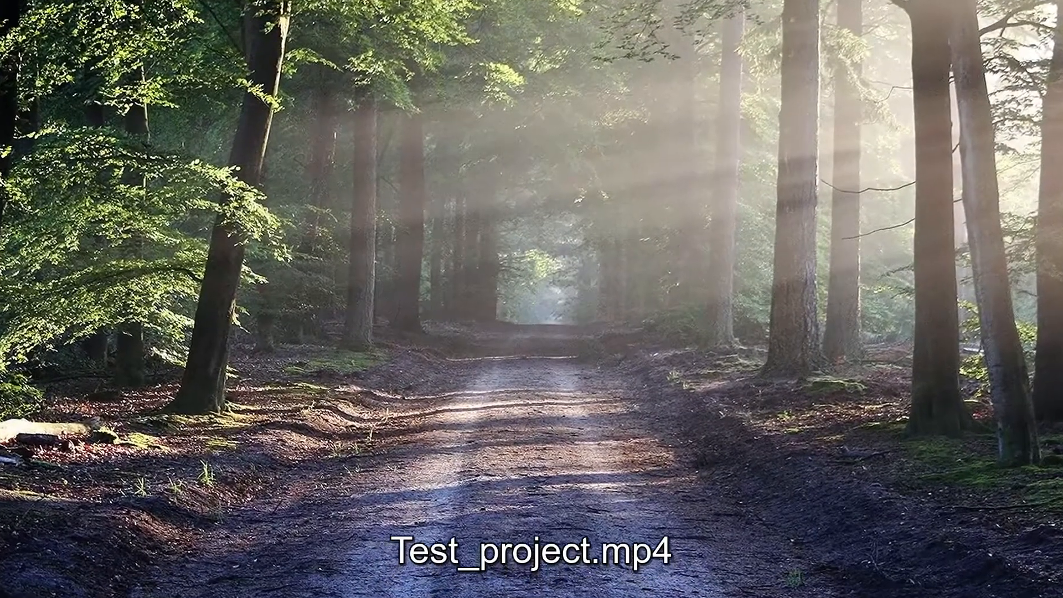
{"action": "key", "text": "XF86AudioRaiseVolume"}
{"action": "key", "text": "XF86AudioRaiseVolume"}
{"action": "key", "text": "XF86AudioRaiseVolume"}
{"action": "key", "text": "XF86AudioRaiseVolume"}
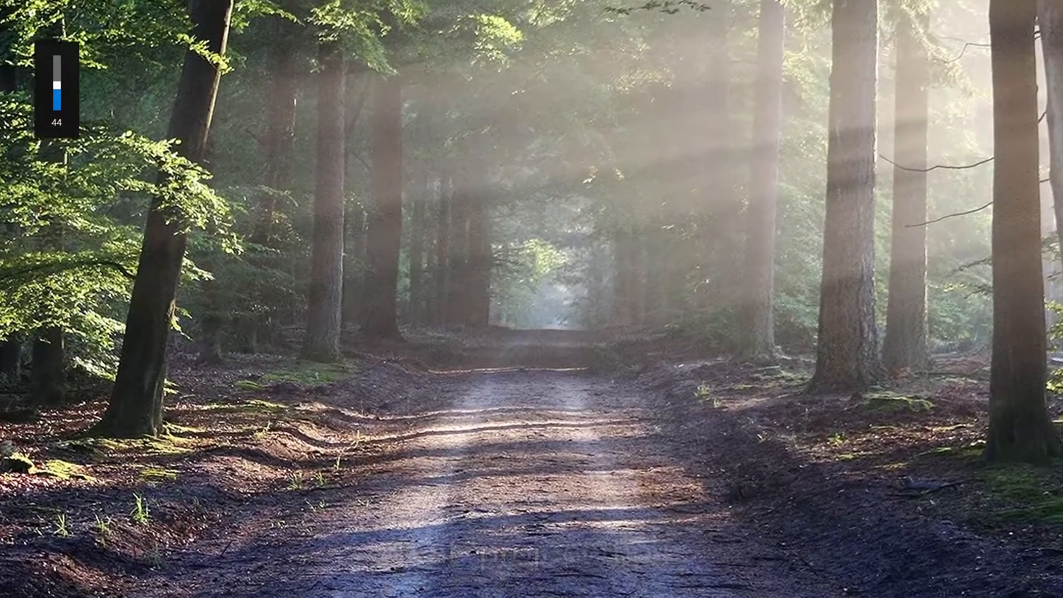
{"action": "key", "text": "XF86AudioRaiseVolume"}
{"action": "key", "text": "XF86AudioRaiseVolume"}
{"action": "key", "text": "XF86AudioRaiseVolume"}
{"action": "key", "text": "XF86AudioRaiseVolume"}
{"action": "key", "text": "XF86AudioRaiseVolume"}
{"action": "key", "text": "XF86AudioRaiseVolume"}
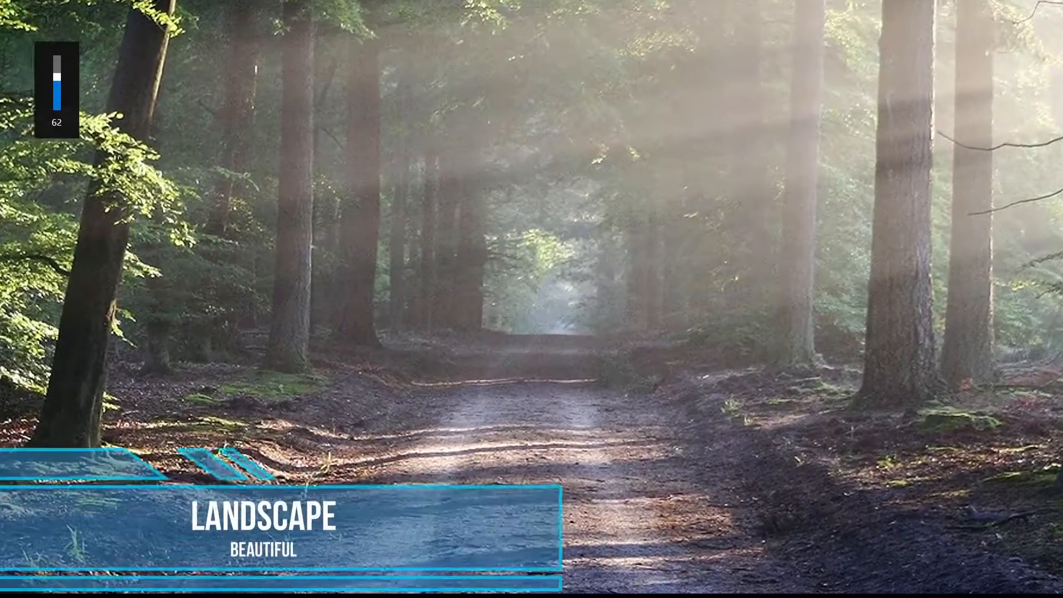
{"action": "key", "text": "XF86AudioRaiseVolume"}
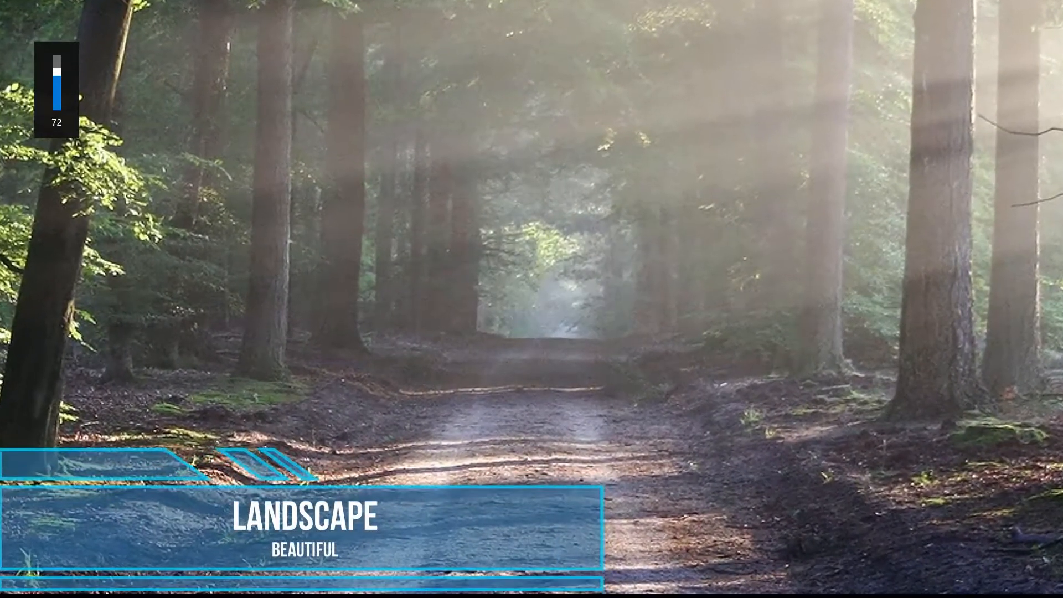